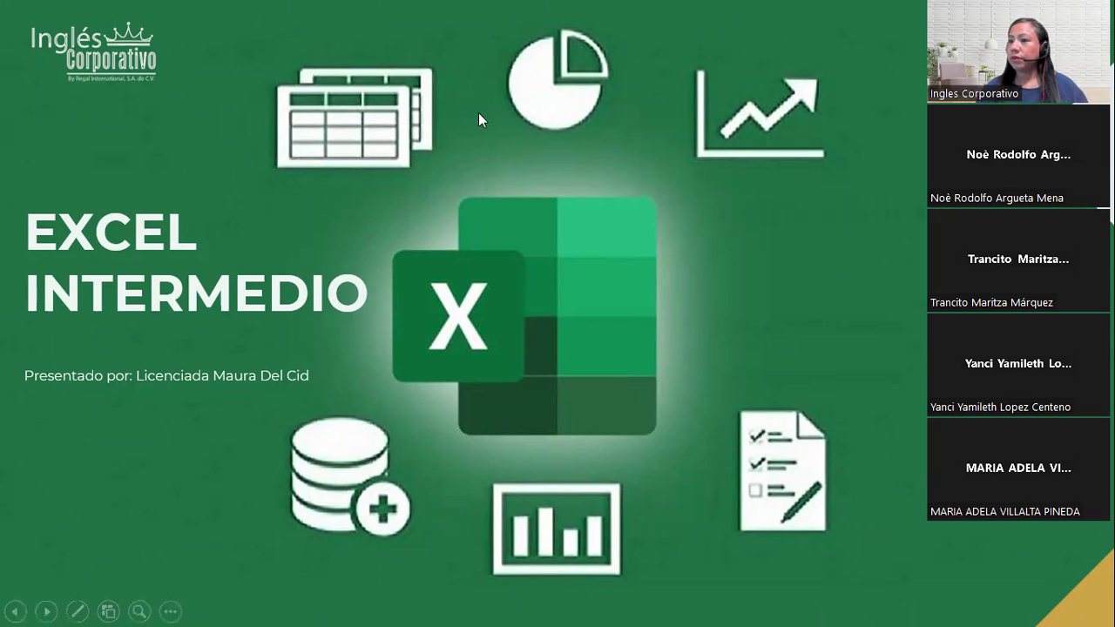
Advance the slideshow past the Sesión 10 title to the CONTENIDO slide.
click(741, 6)
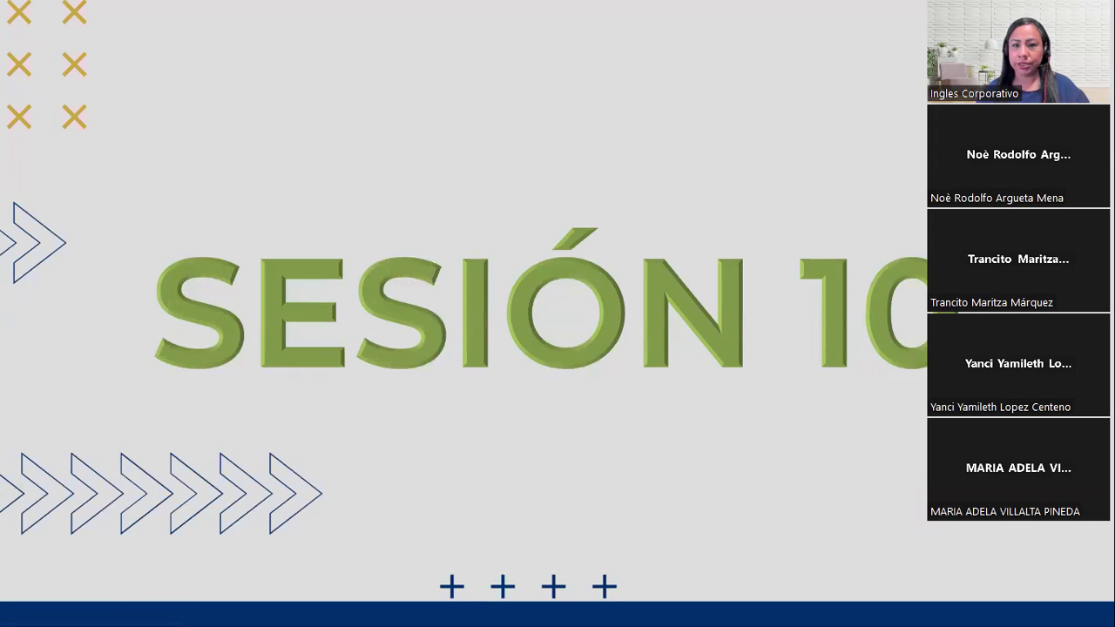
key(Right)
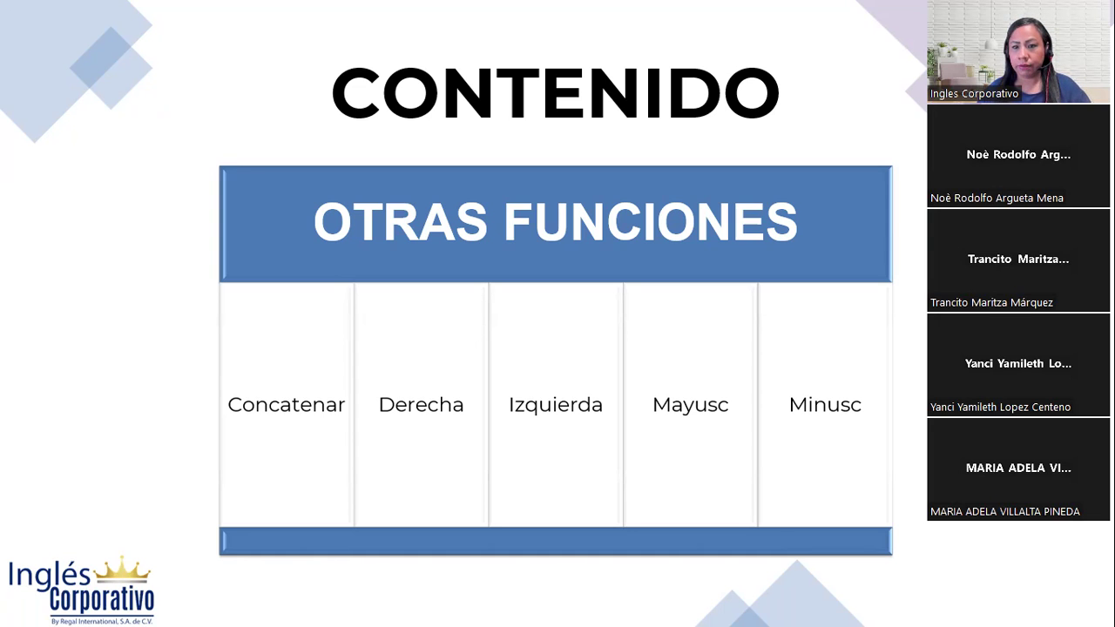
Advance to the FUNCIÓN CONCATENAR slide with its example names table.
key(Right)
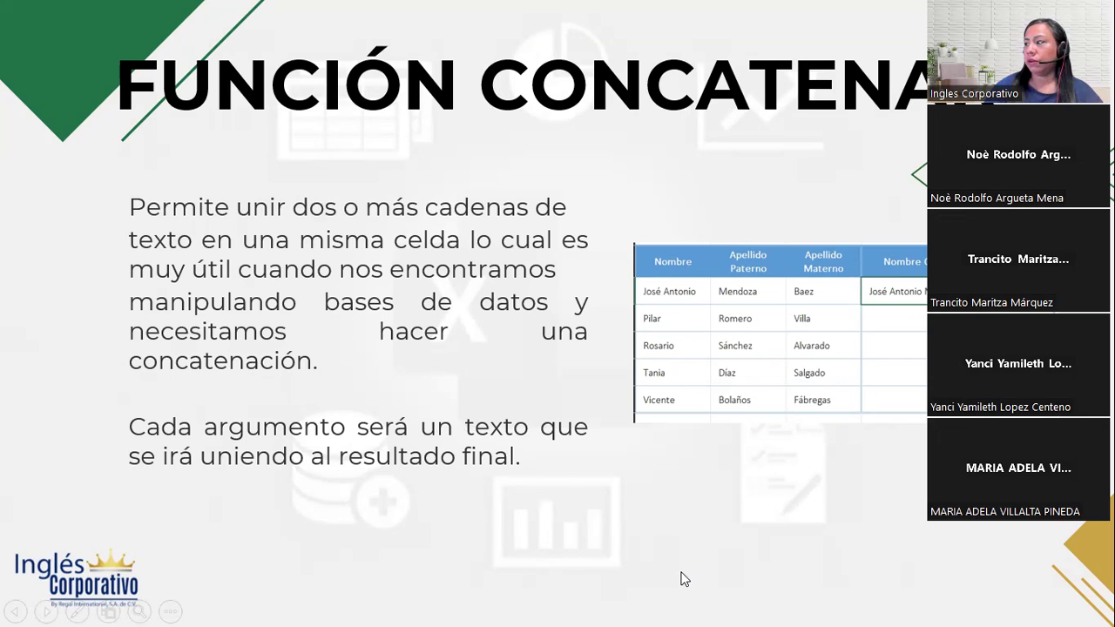
Play the concatenation demo clip, then advance to the FUNCIÓN IZQUIERDA slide.
mouse_move(877, 407)
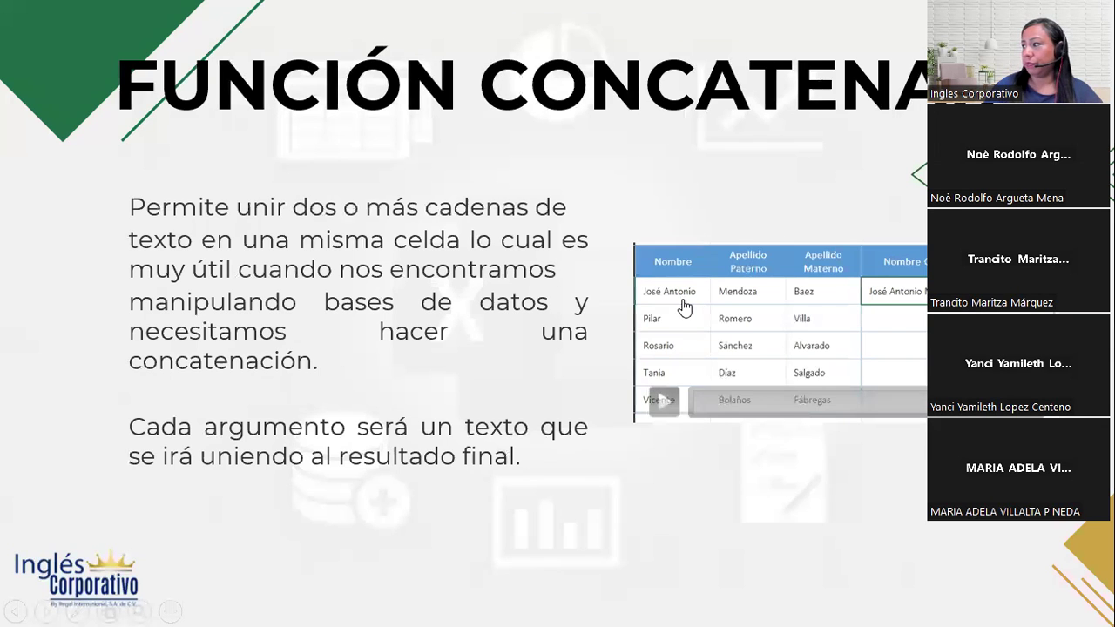
click(659, 409)
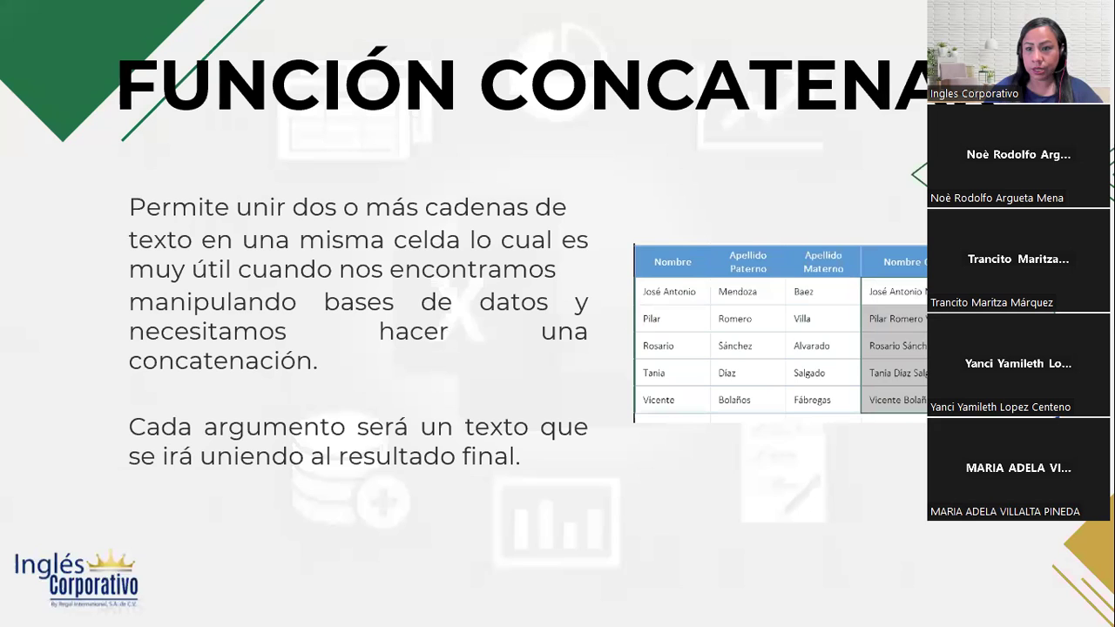
key(Right)
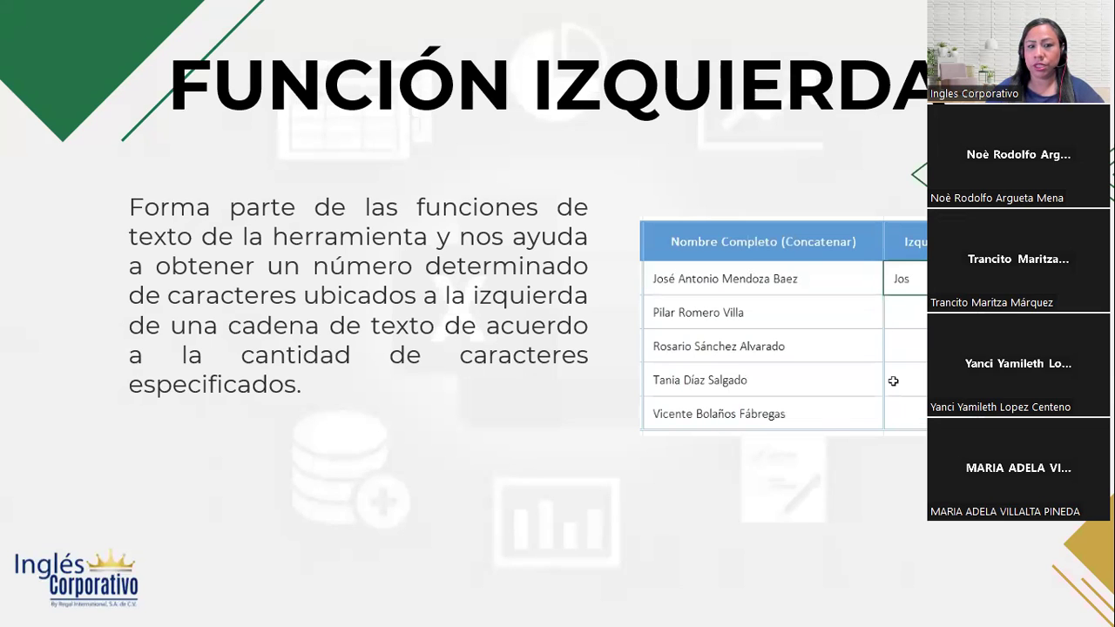
Step through the Izquierda table animation, then move on to the FUNCIÓN DERECHA slide.
mouse_move(825, 310)
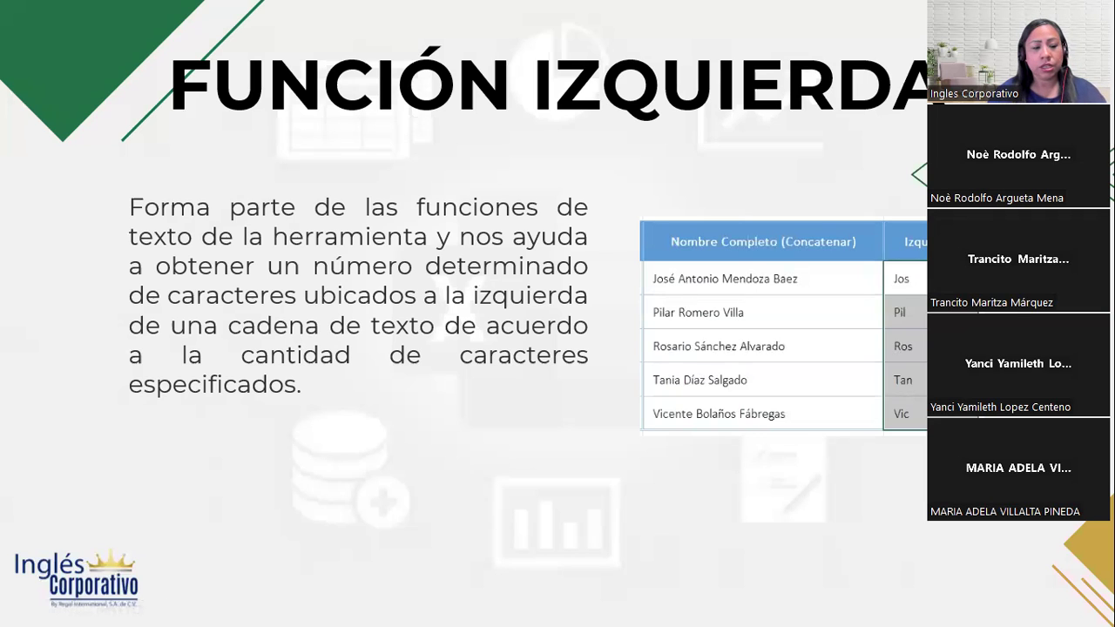
key(Right)
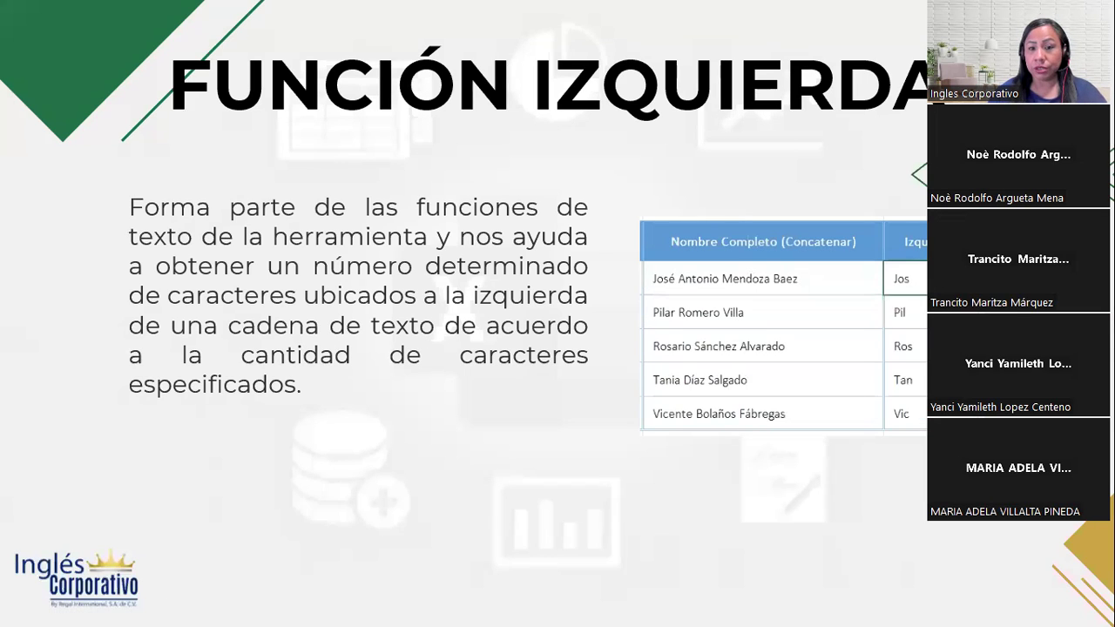
key(Right)
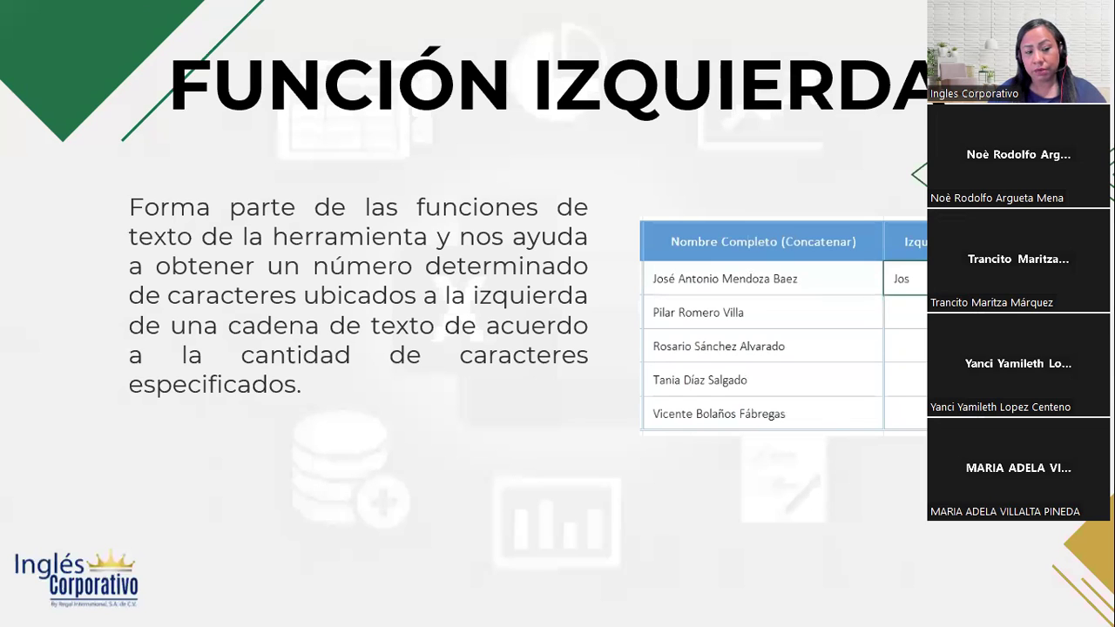
key(Right)
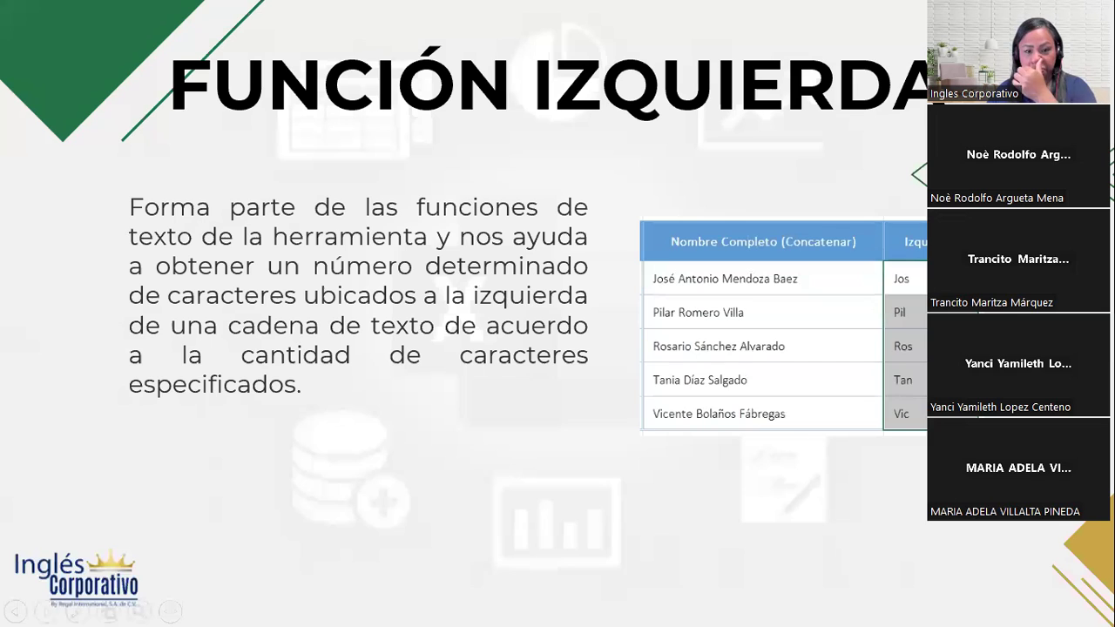
mouse_move(697, 384)
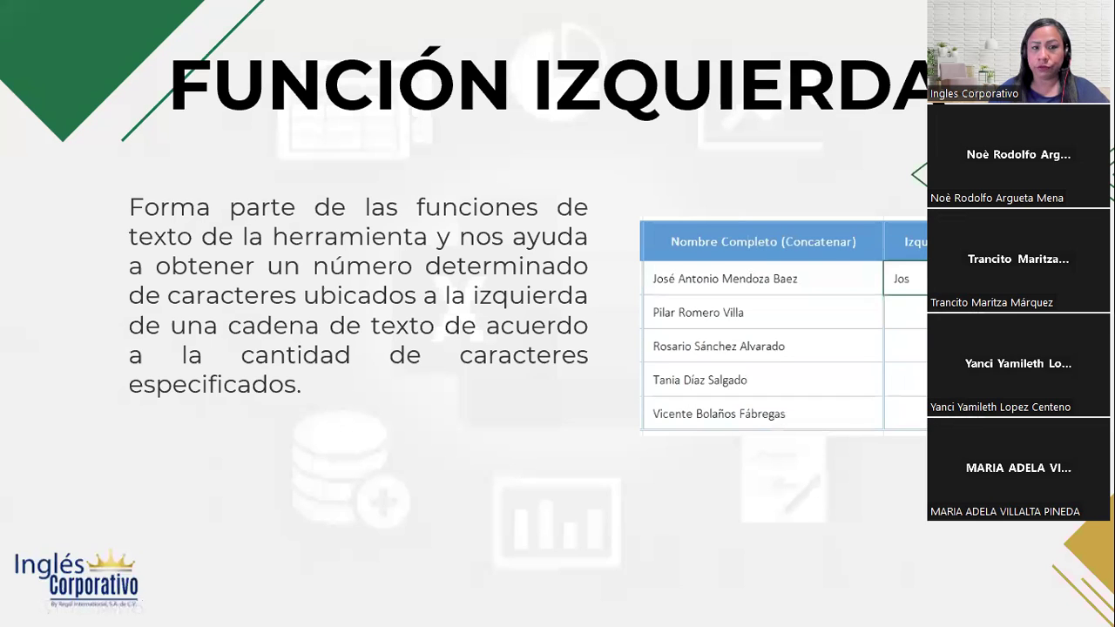
key(Right)
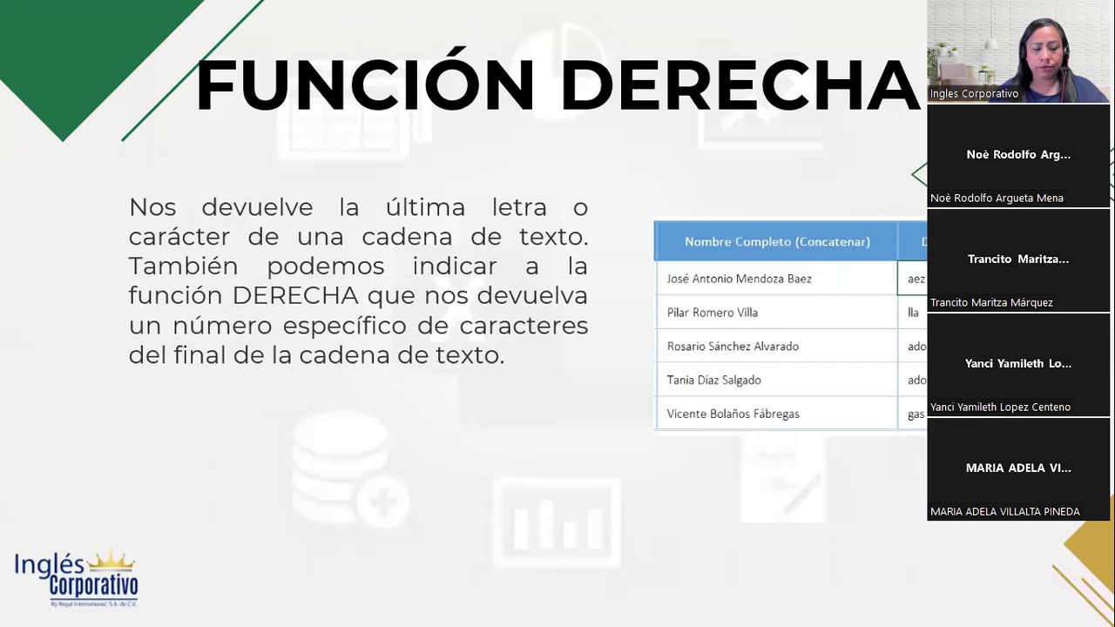
Replay the Derecha results demo and advance to the FUNCIÓN MAYUSC slide.
key(Right)
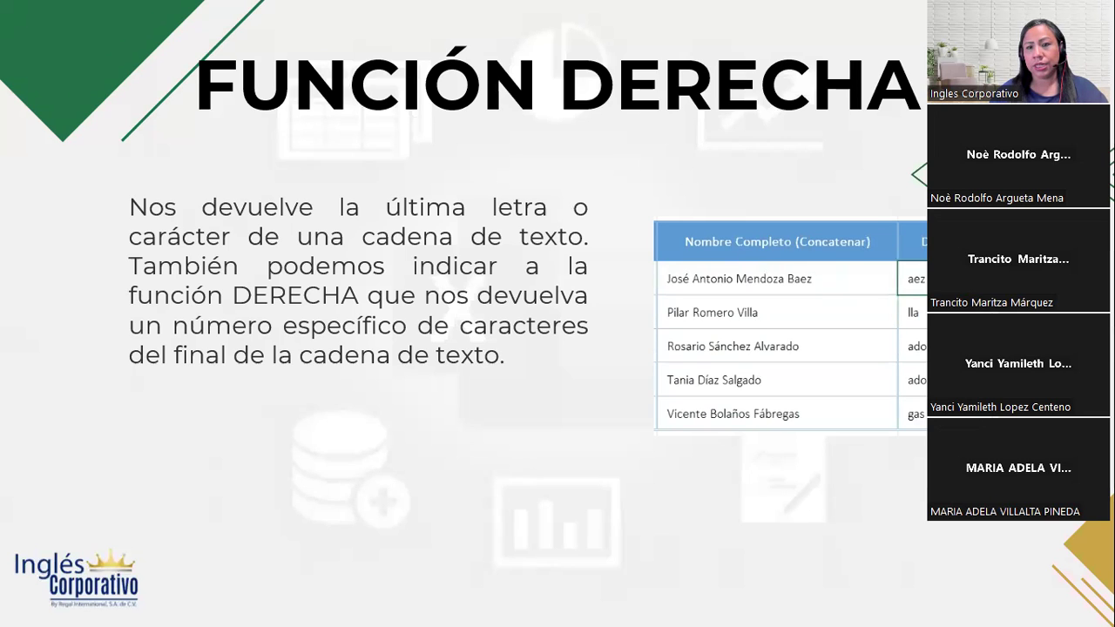
key(Right)
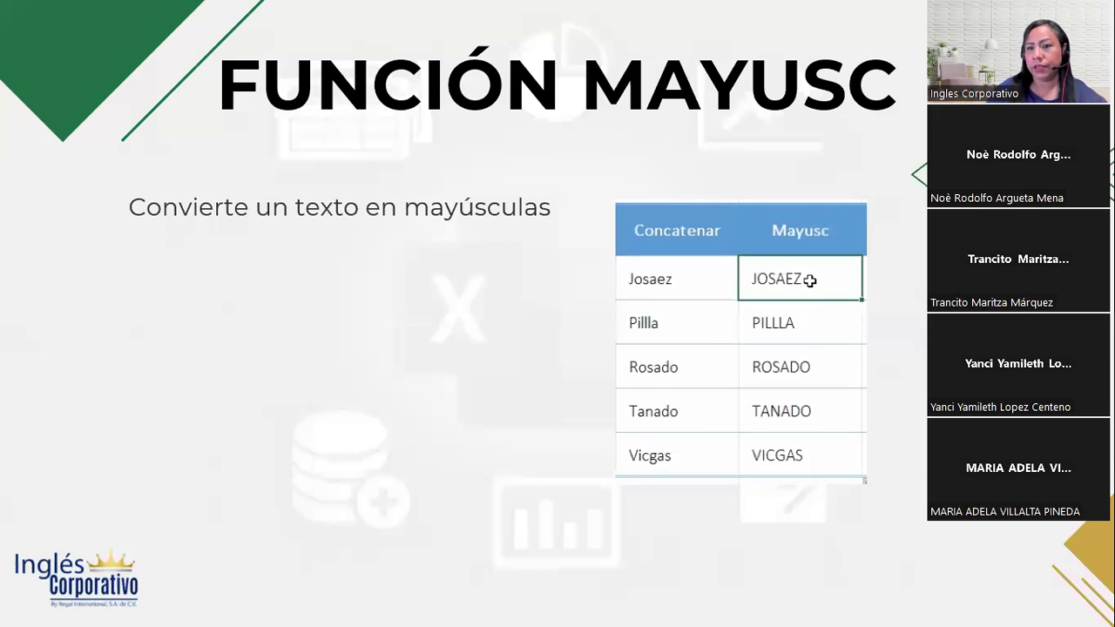
Return to the FUNCIÓN MINUSC slide and play its lowercase conversion demo clip.
key(Right)
key(Right)
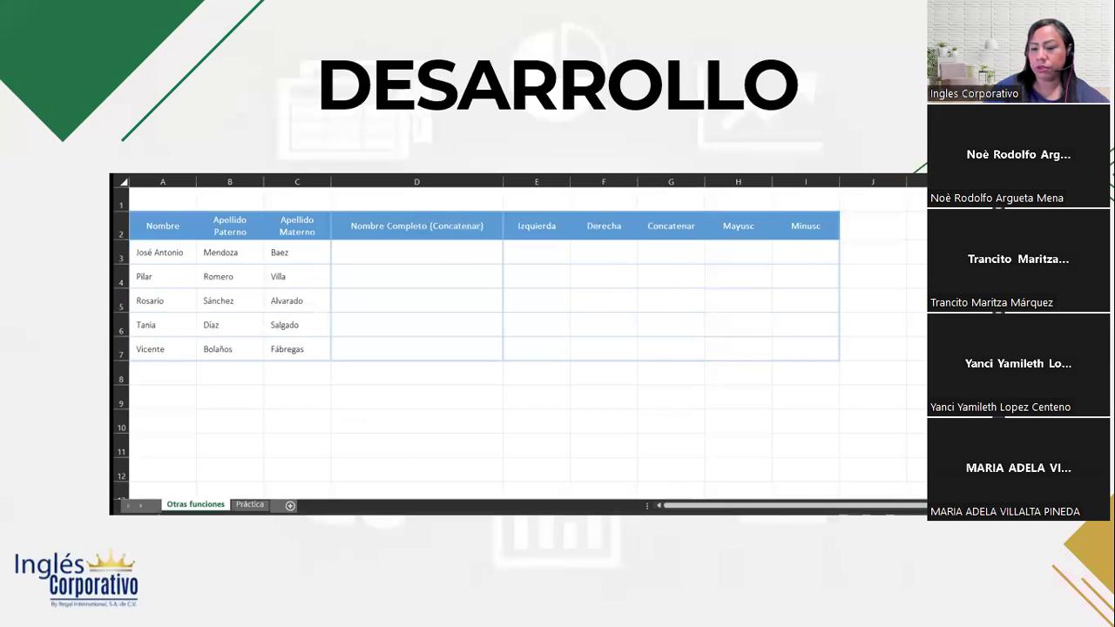
key(Left)
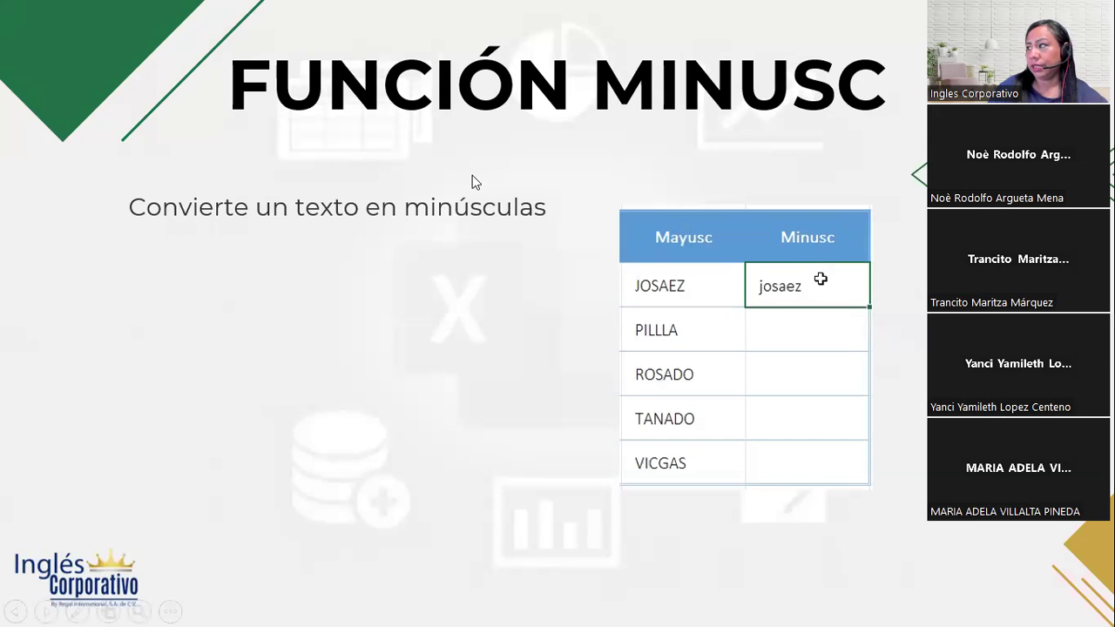
mouse_move(685, 265)
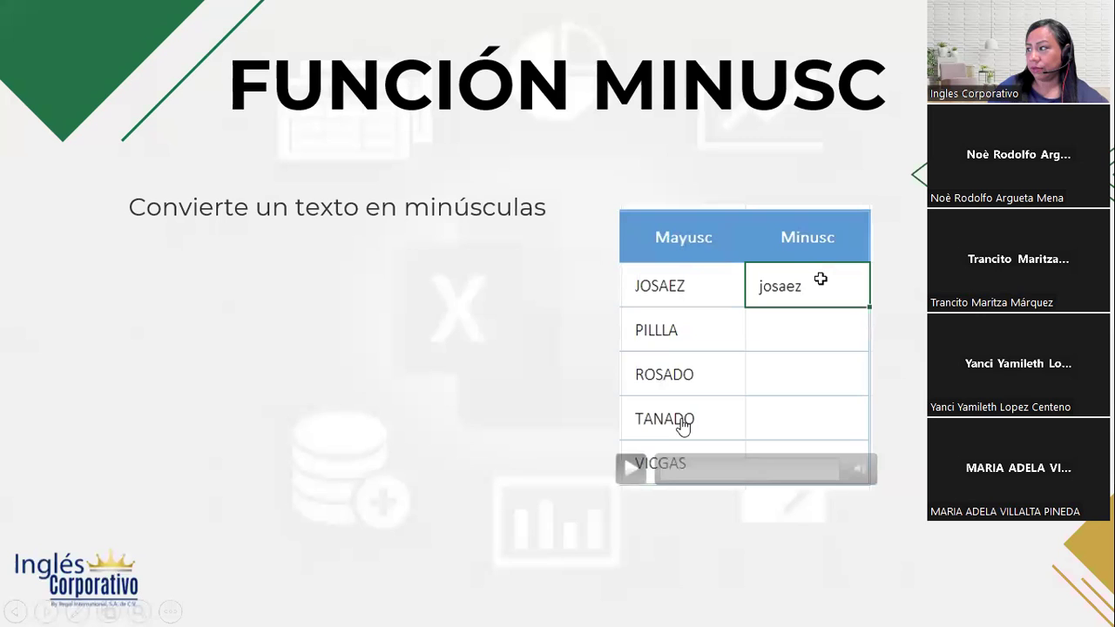
click(630, 468)
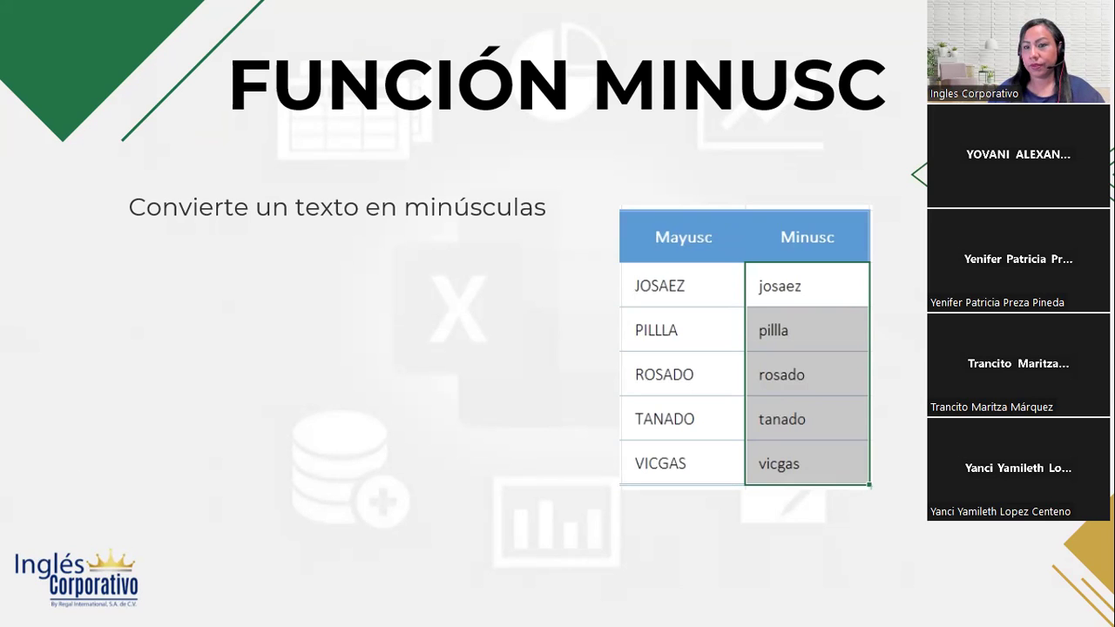
Bring up the Práctica Sesión 10 workbook maximized at 100% zoom and select cell D3.
key(alt+Tab)
double_click(616, 120)
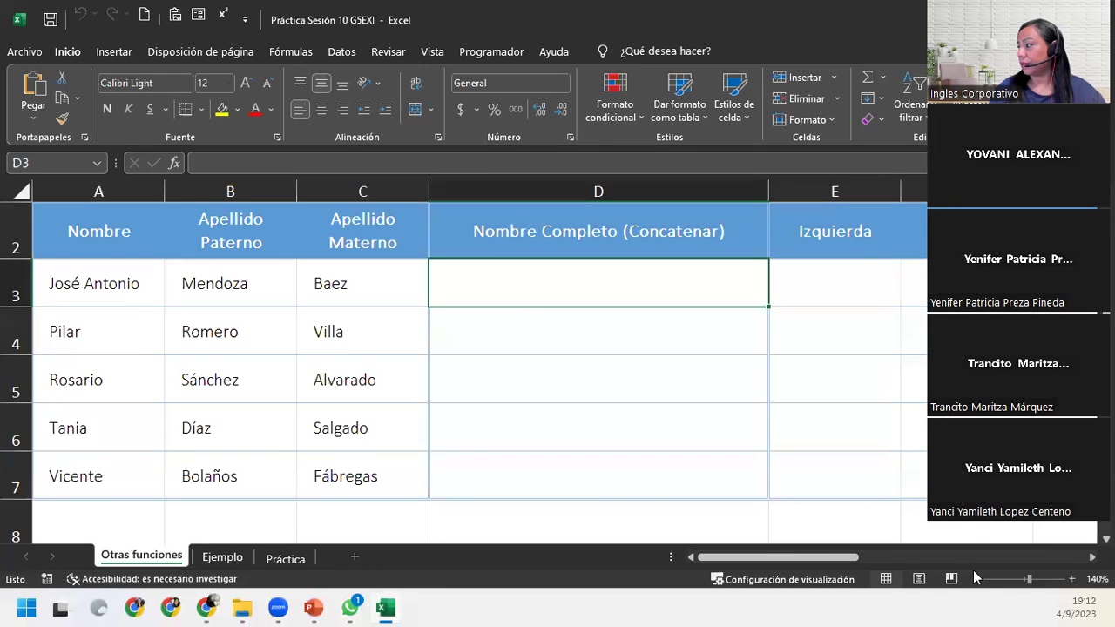
click(977, 580)
click(976, 579)
click(977, 580)
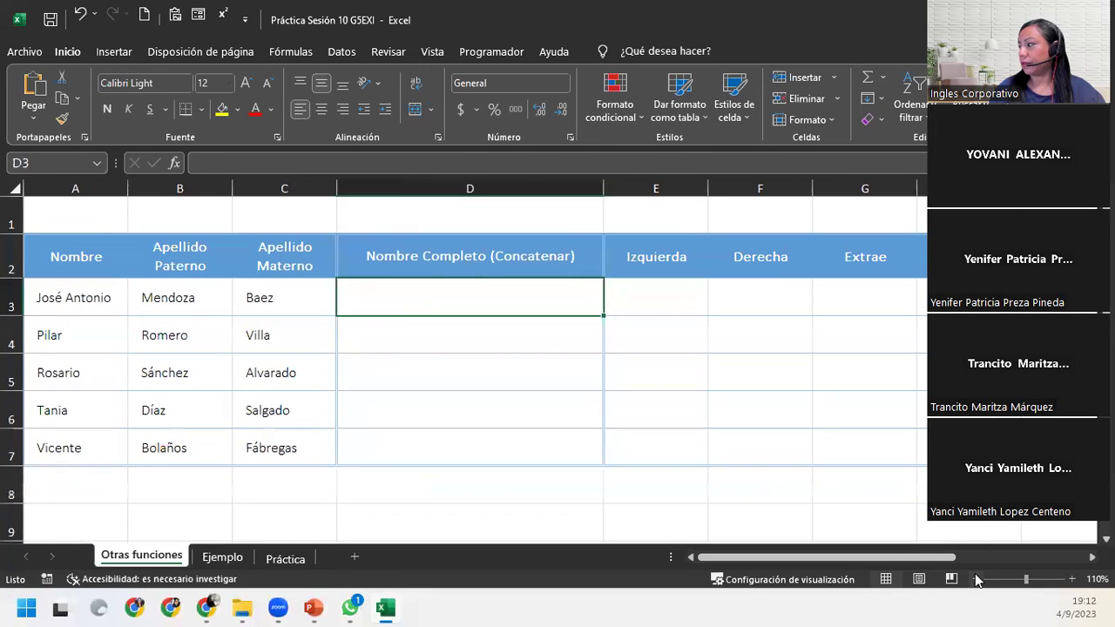
click(976, 580)
scroll(640, 448, down, 1)
scroll(635, 447, up, 1)
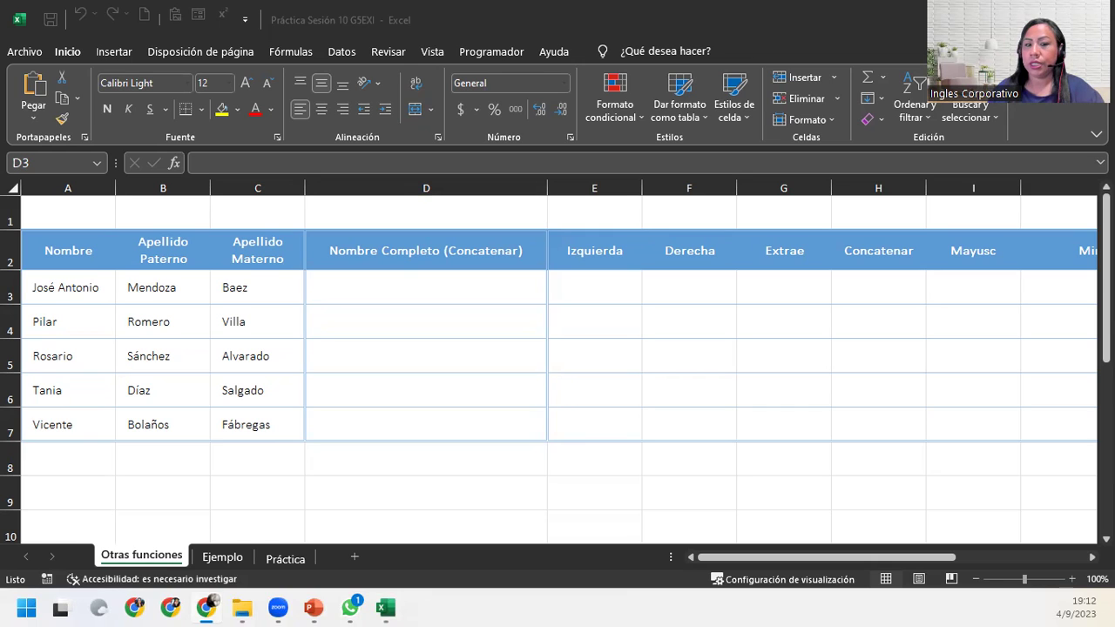
click(425, 299)
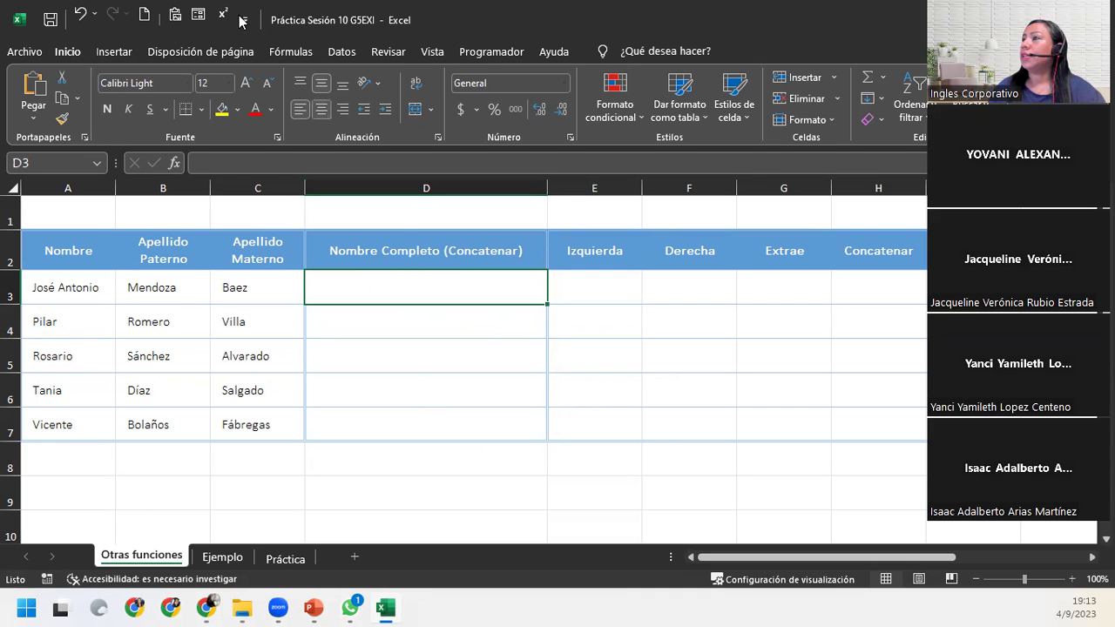
Insert CONCATENAR from the Texto functions into D3, cancel it, and reopen the Texto list.
click(282, 49)
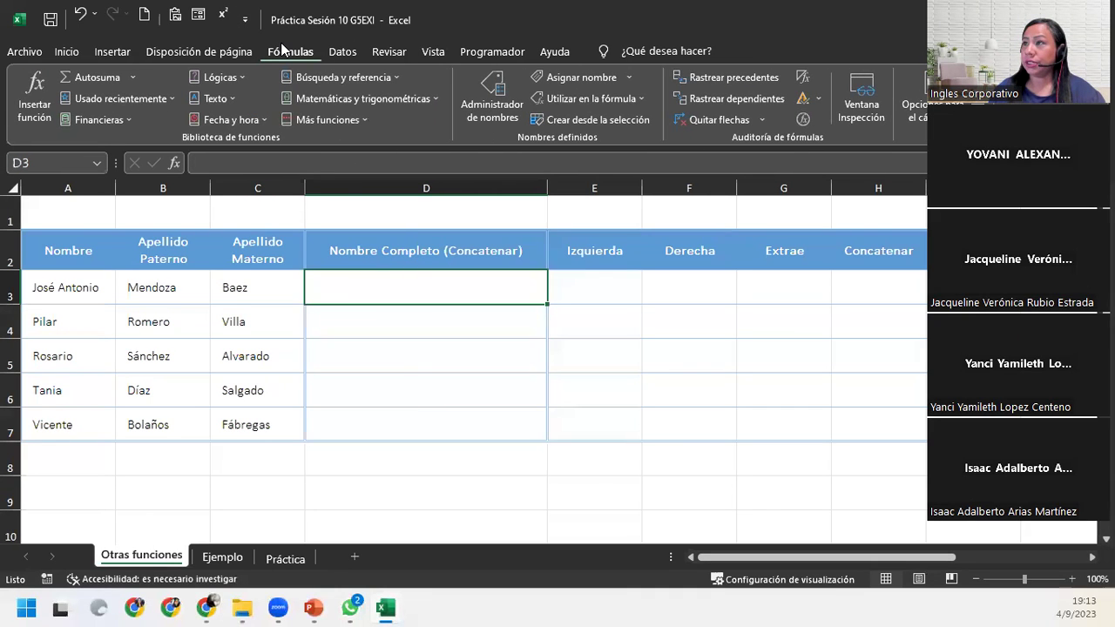
click(218, 97)
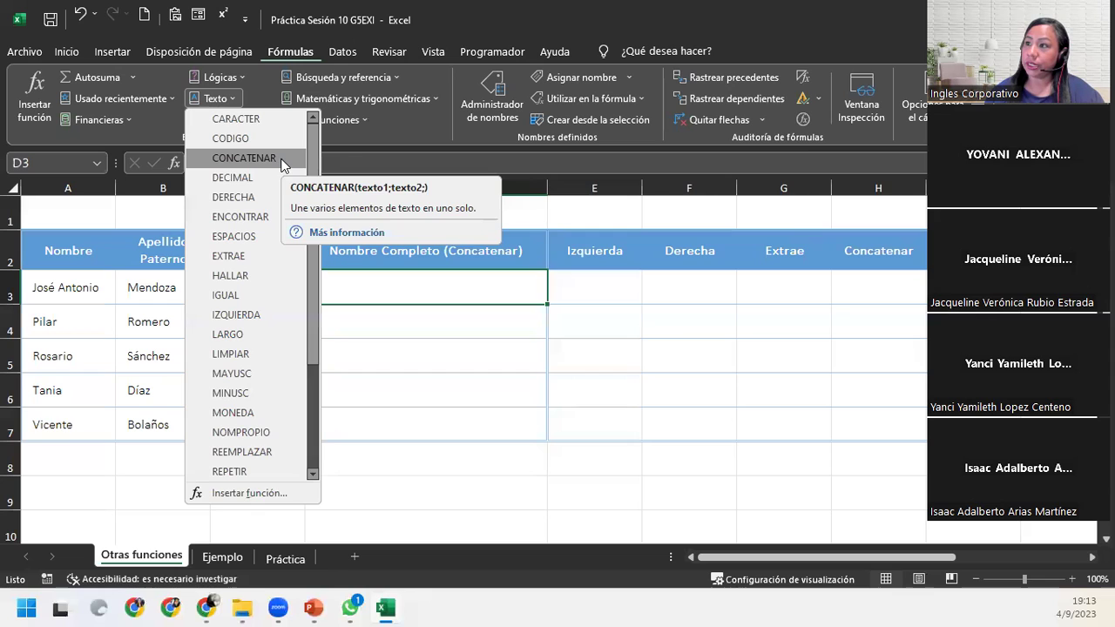
click(244, 158)
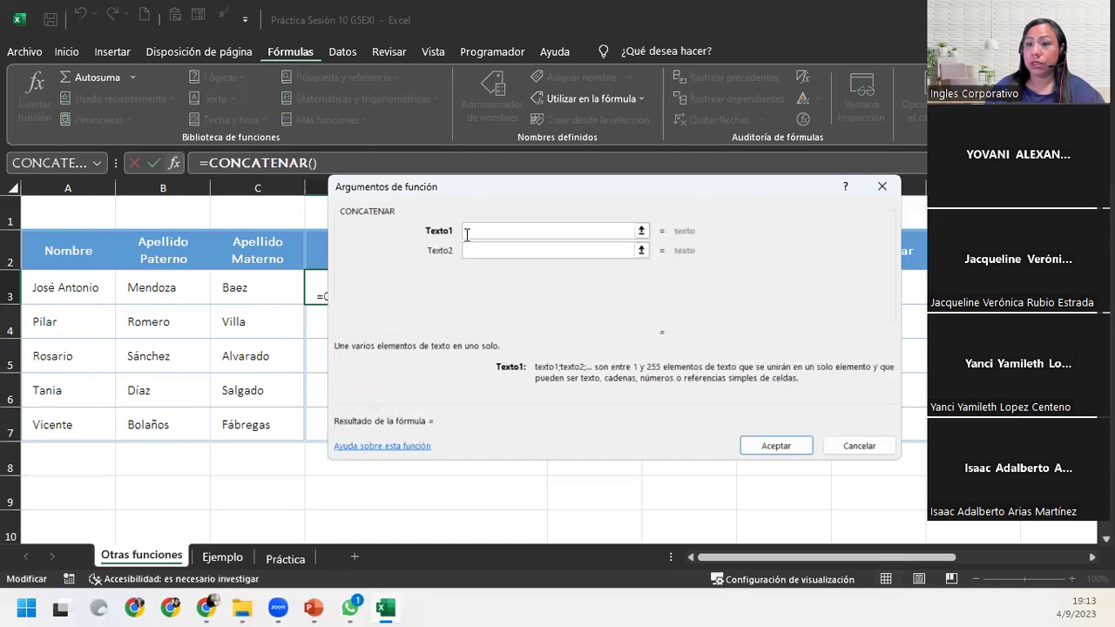
click(882, 186)
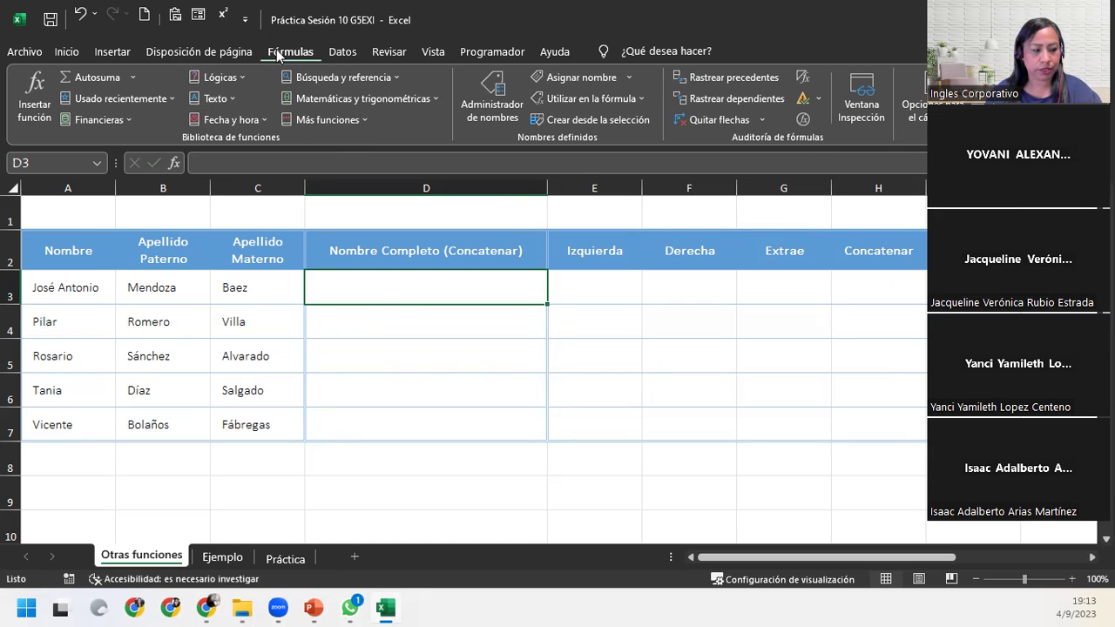
click(235, 100)
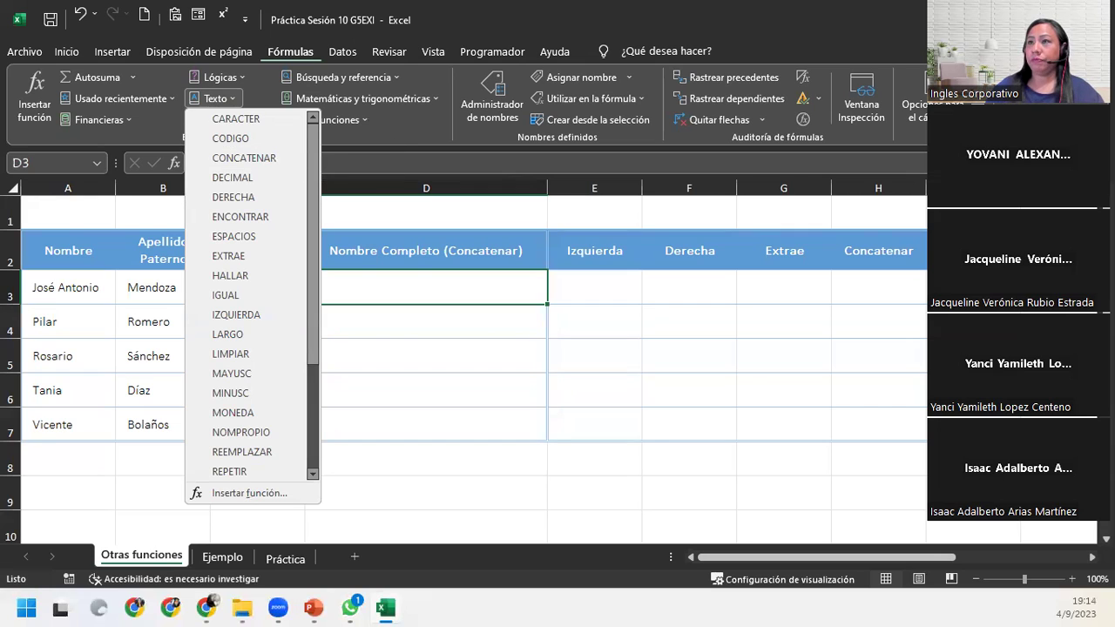
Search Insertar función for 'concatenar' and insert CONCATENAR into D3.
click(34, 102)
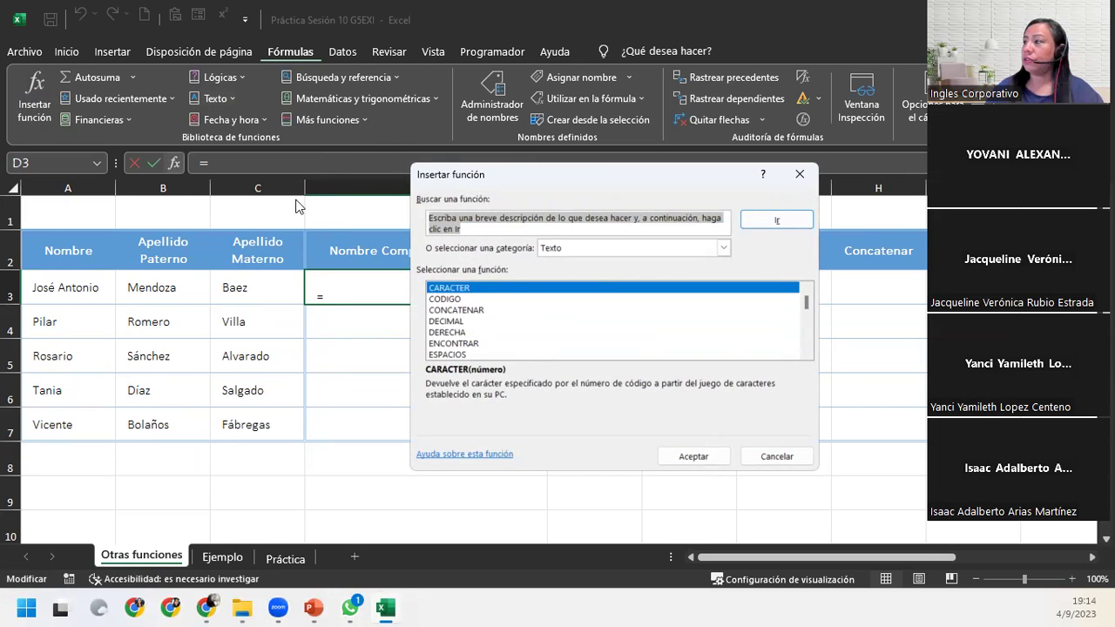
text(c)
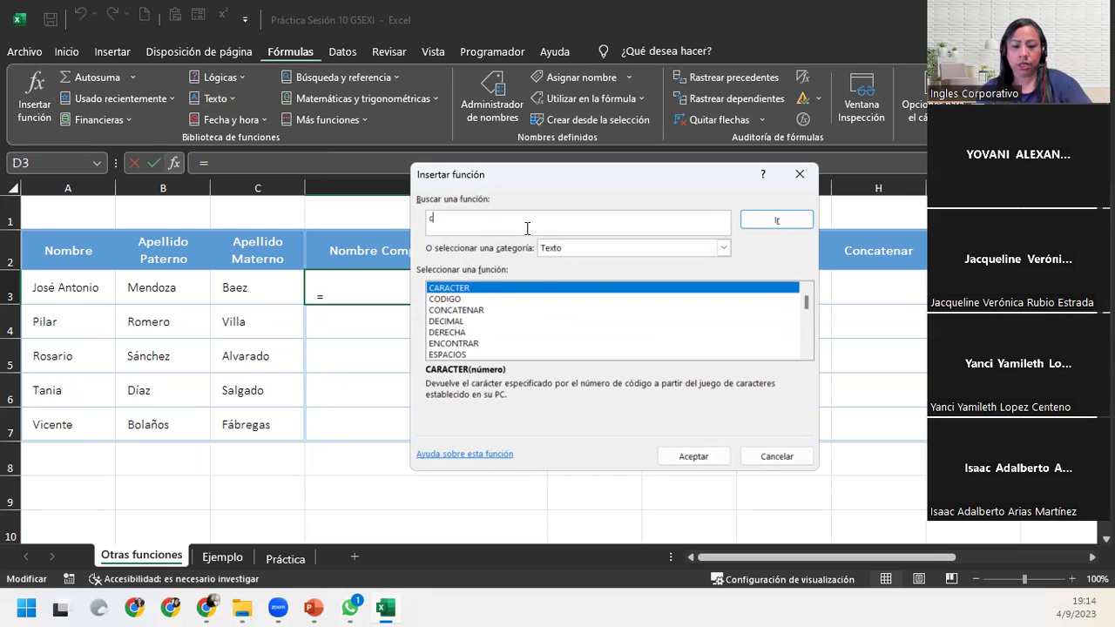
text(onta)
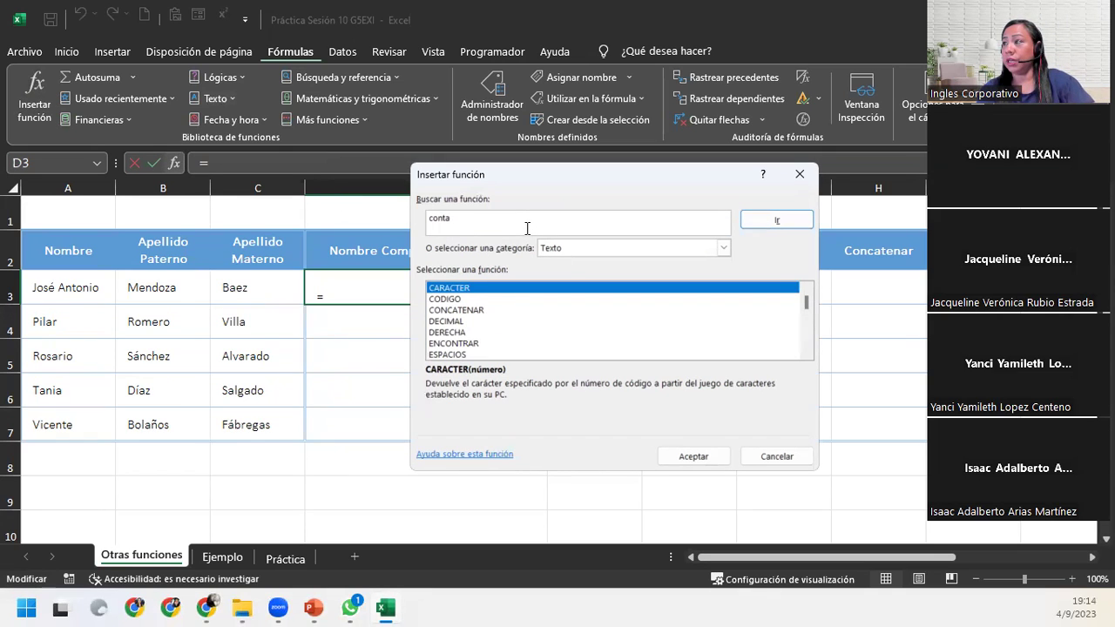
key(BackSpace)
key(BackSpace)
text(catenar)
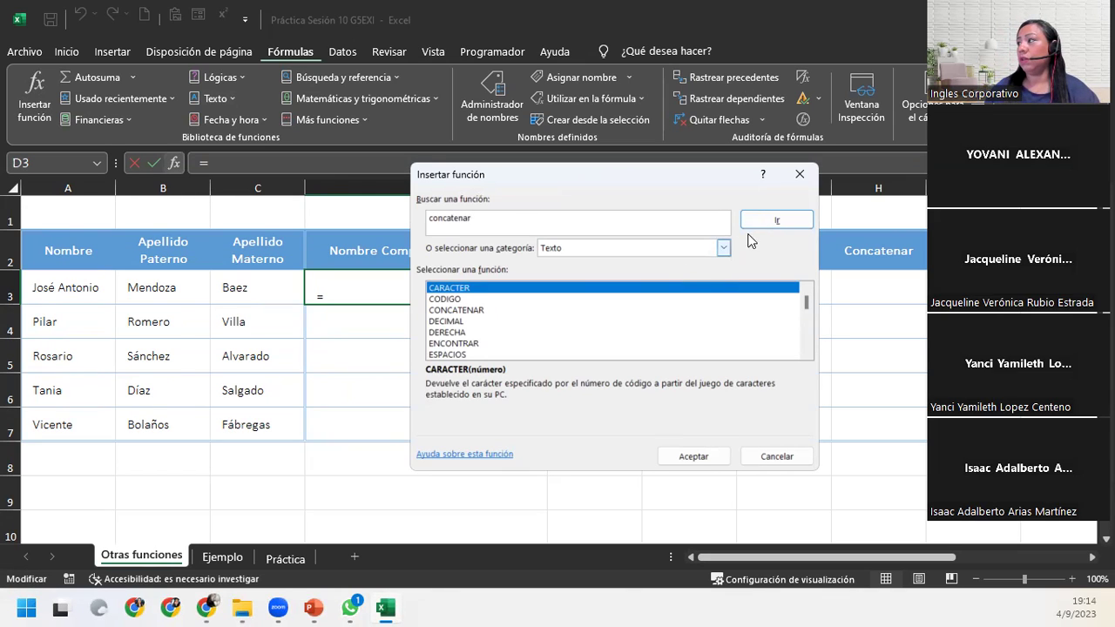
click(776, 224)
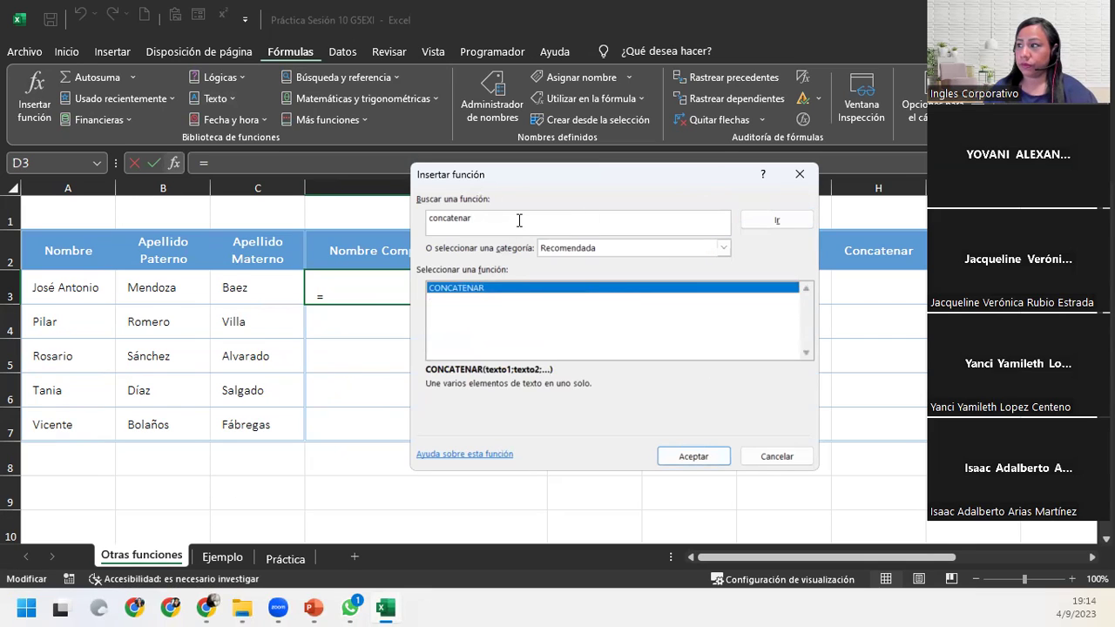
click(519, 220)
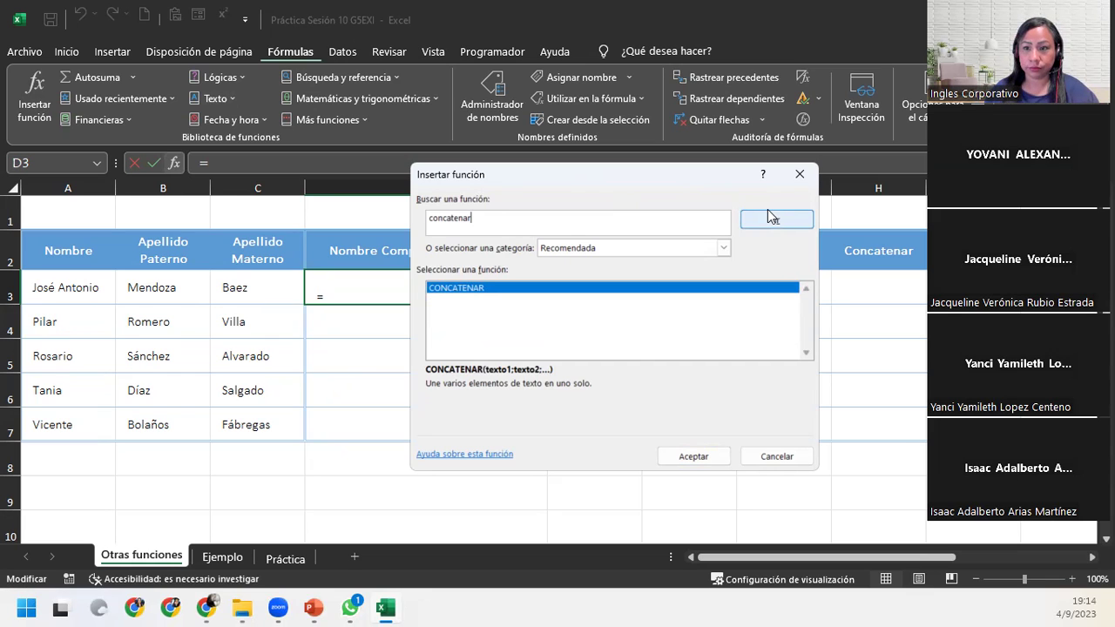
click(677, 455)
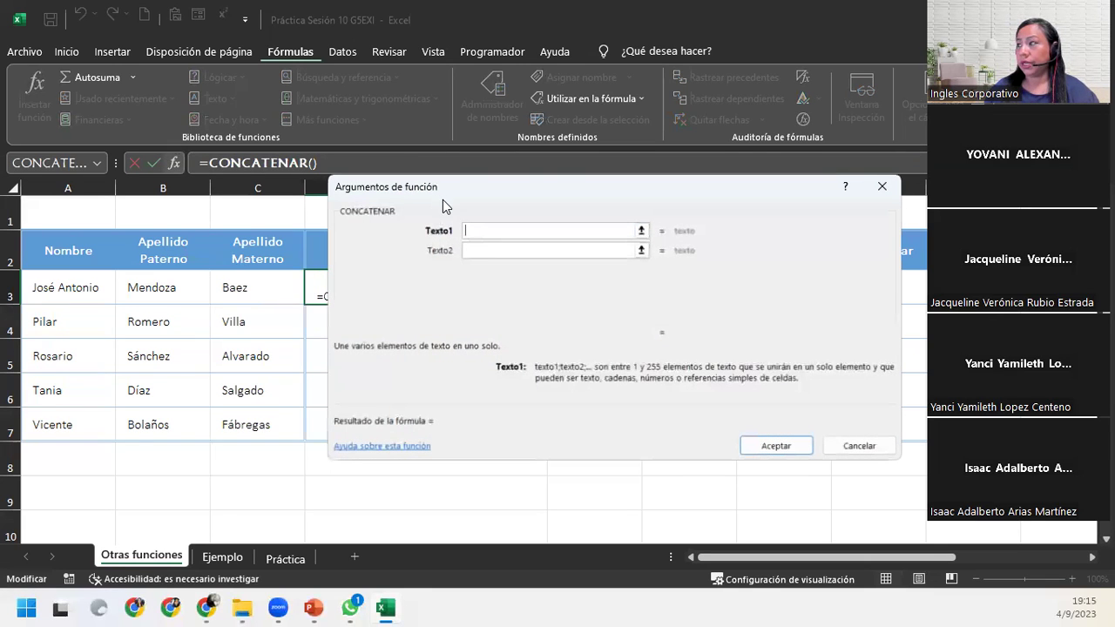
Move the arguments dialog off column D and expand it to five fields, Texto1–Texto5.
drag(443, 205, 576, 228)
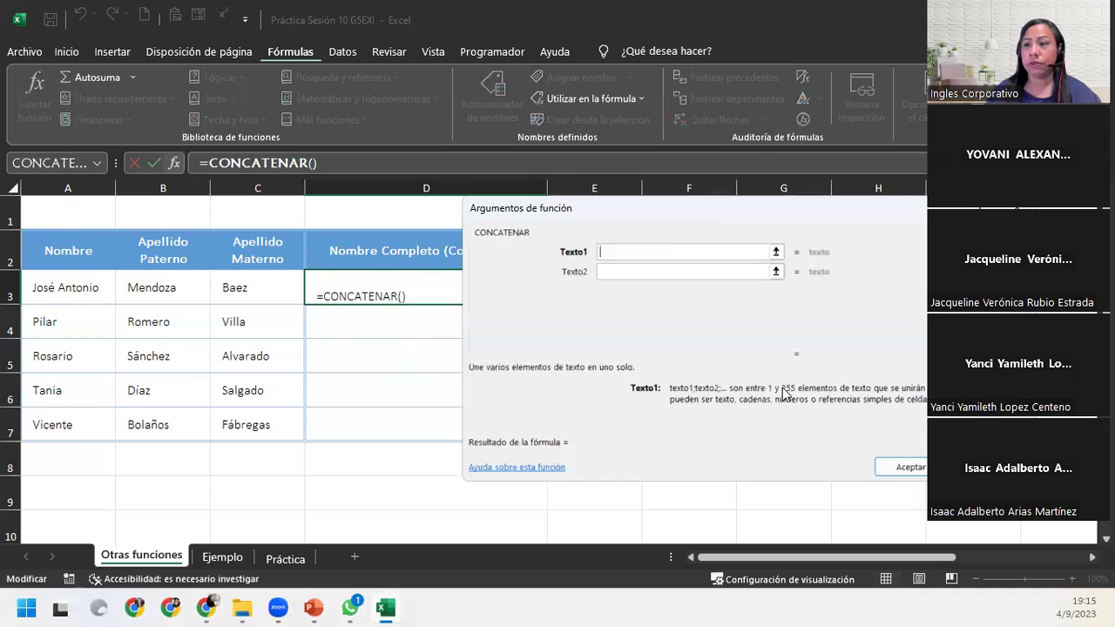
click(661, 271)
click(649, 291)
click(645, 310)
click(635, 328)
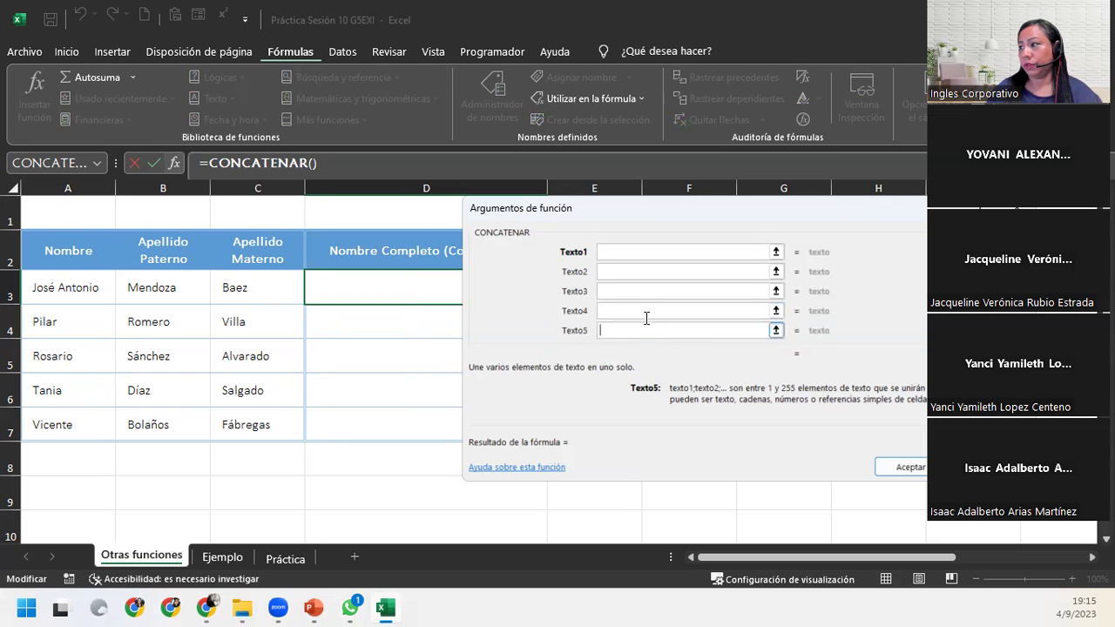
click(631, 252)
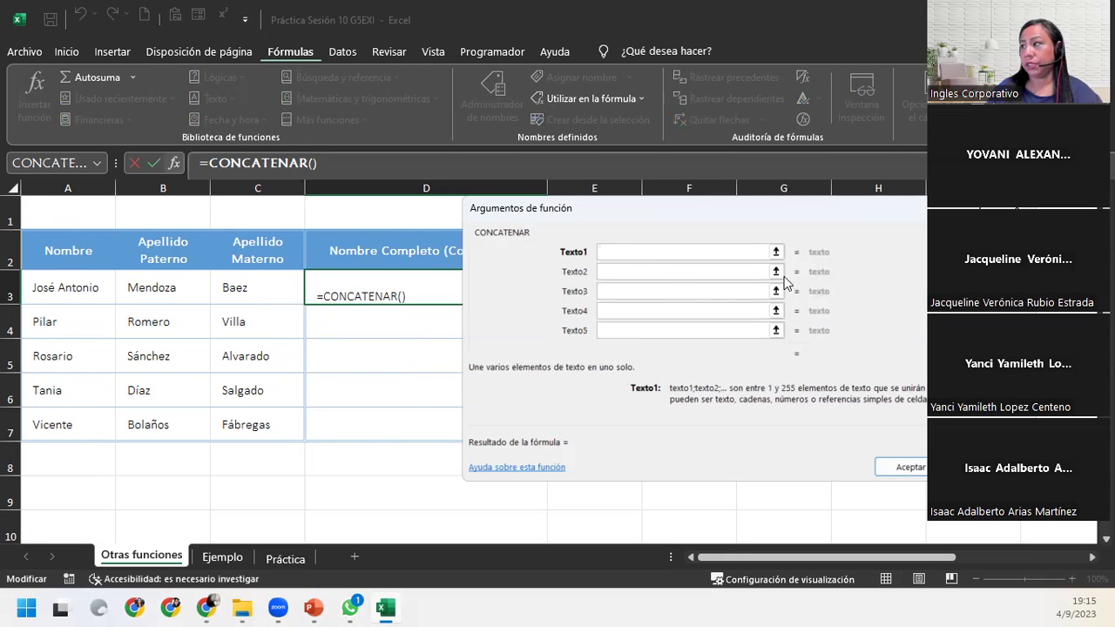
Enter A3, B3 and C3 as CONCATENAR's Texto1–Texto3, then cancel the unfinished formula.
click(85, 282)
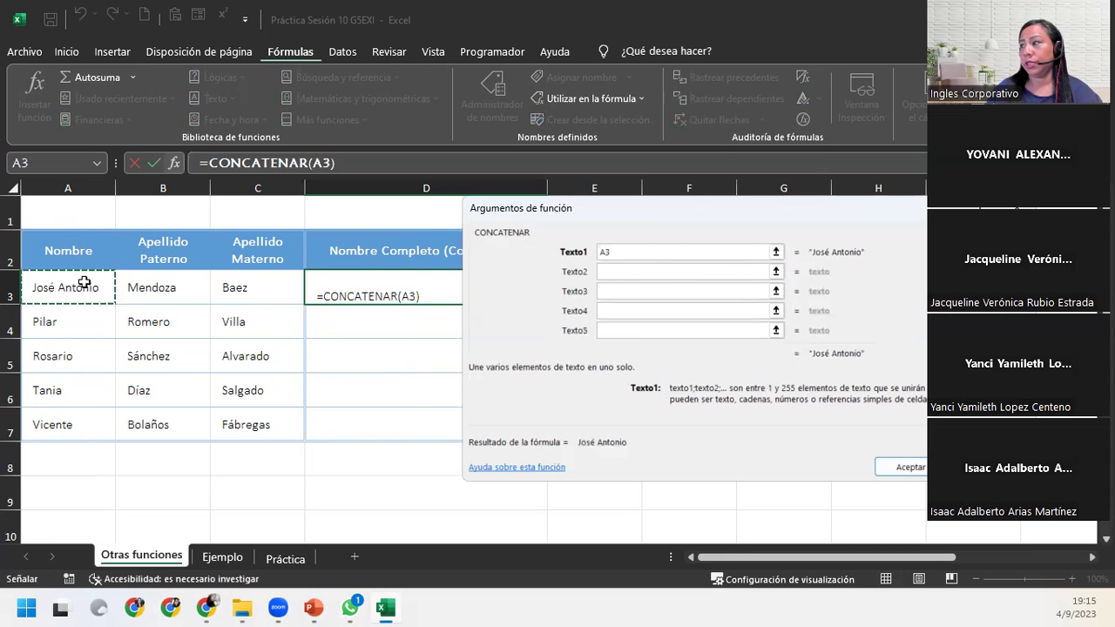
click(625, 272)
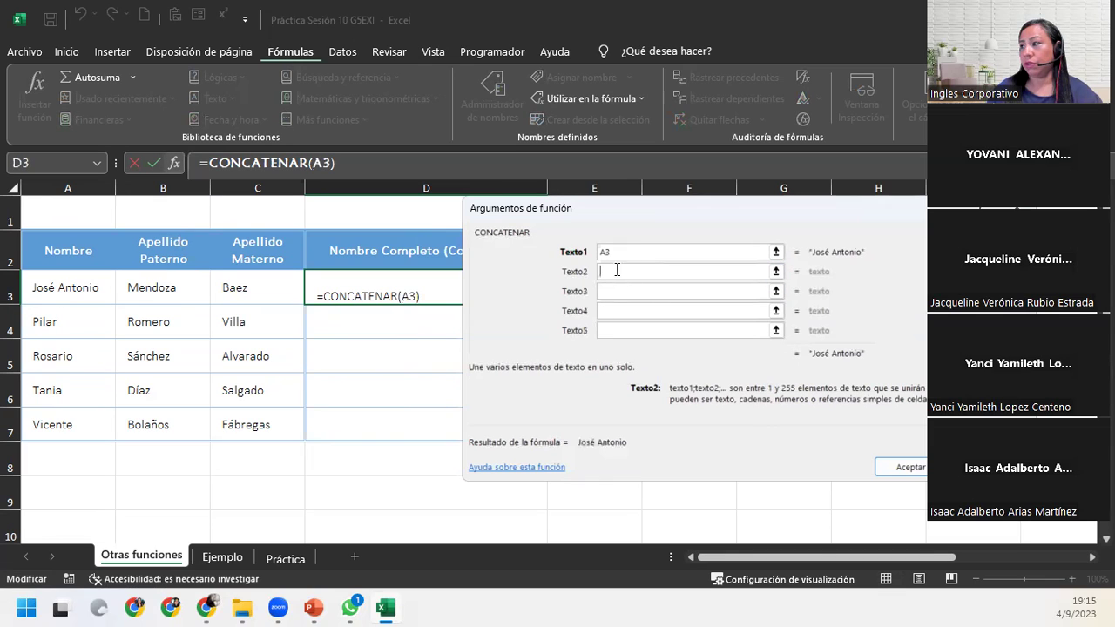
click(161, 282)
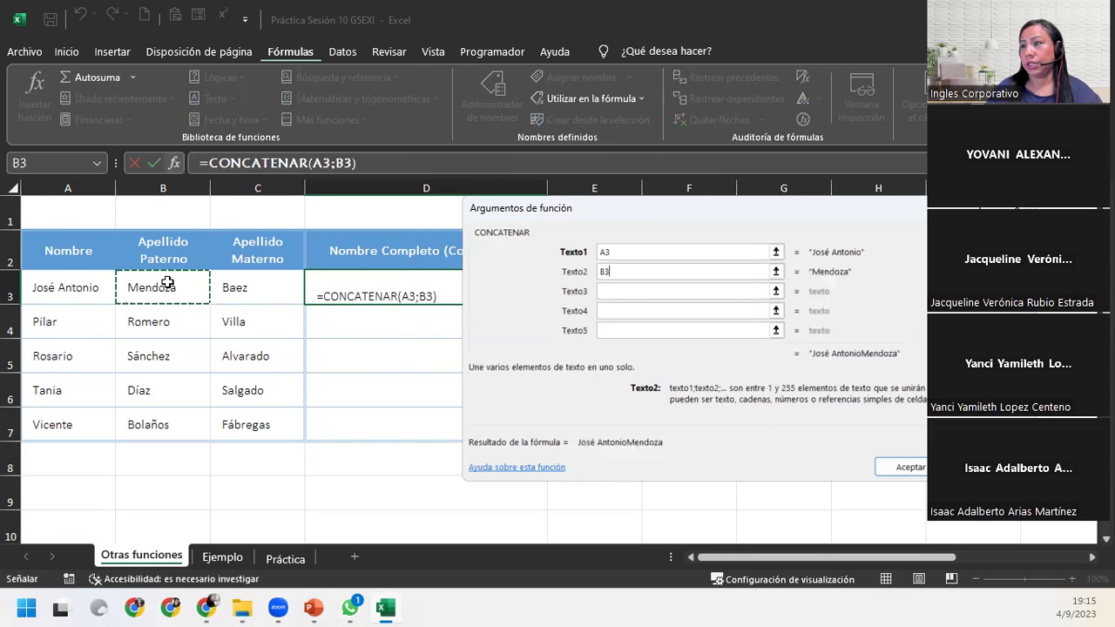
click(629, 291)
click(273, 287)
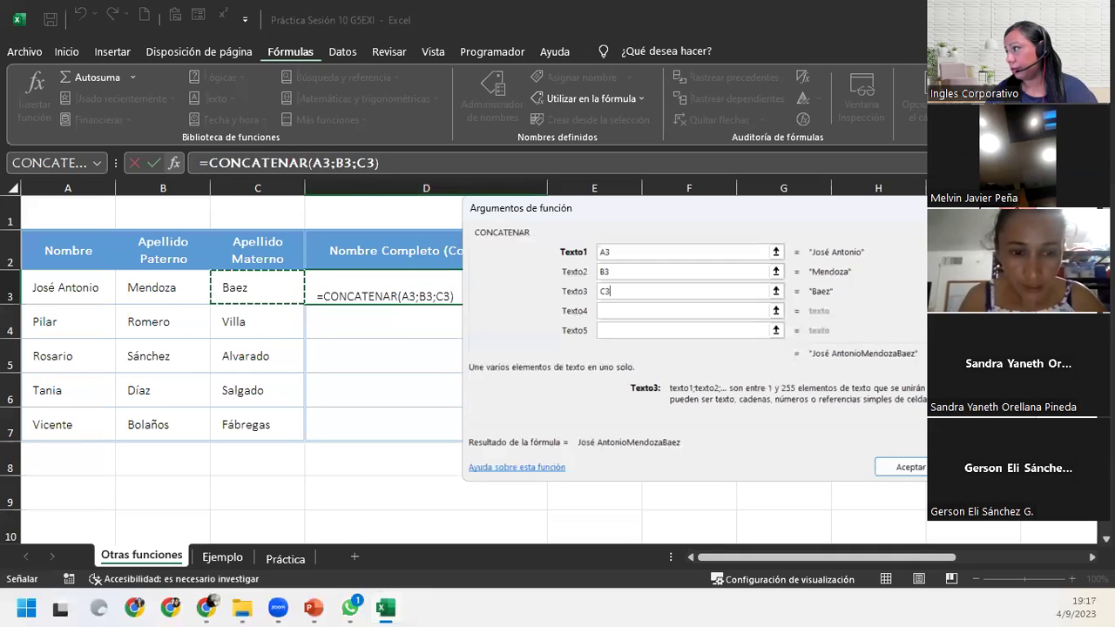
key(Escape)
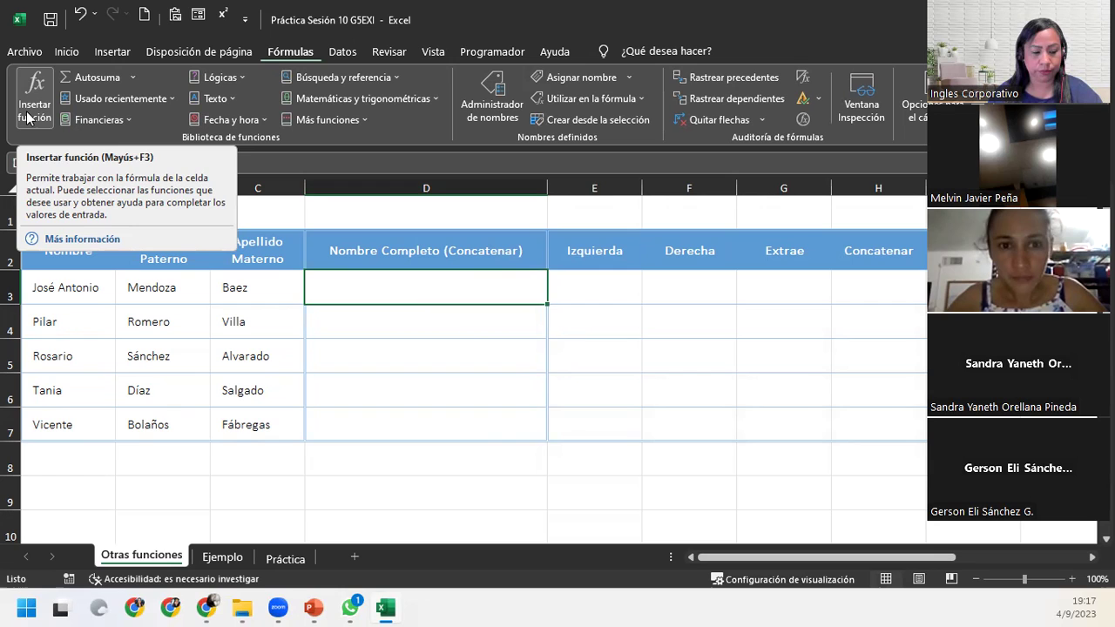
Search Insertar función for 'concatenar' so CONCATENAR is listed for D3.
click(27, 118)
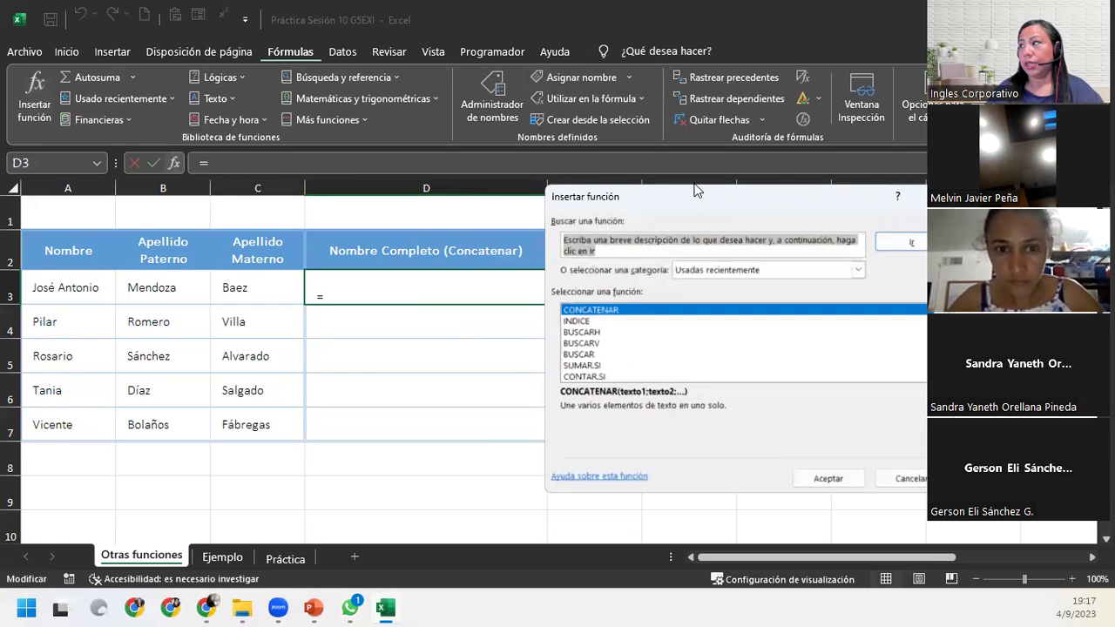
drag(717, 195, 301, 185)
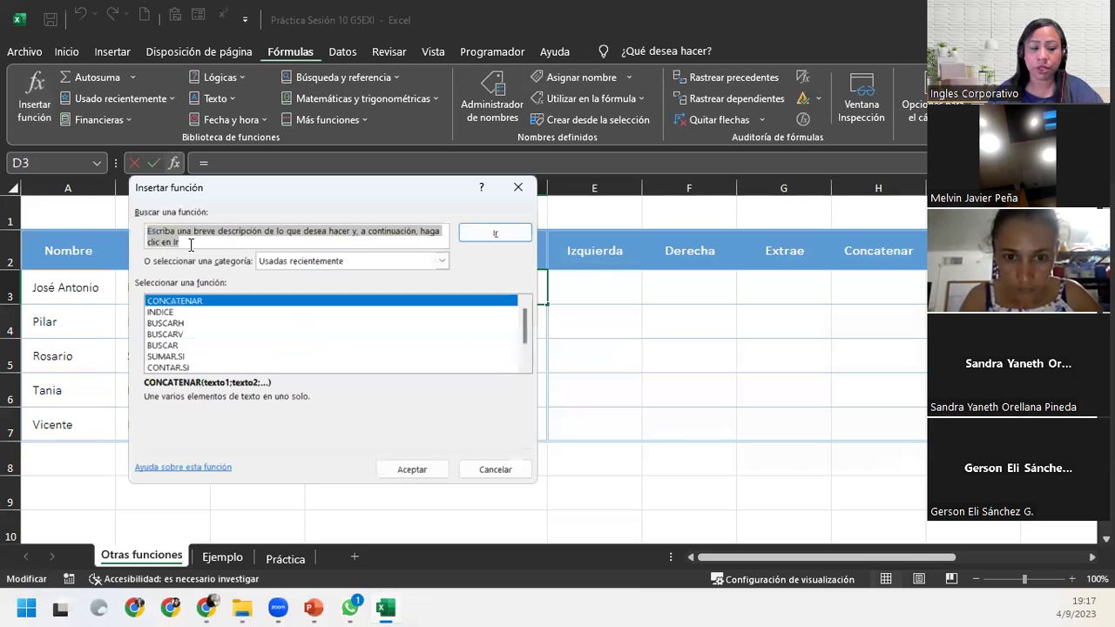
text(c)
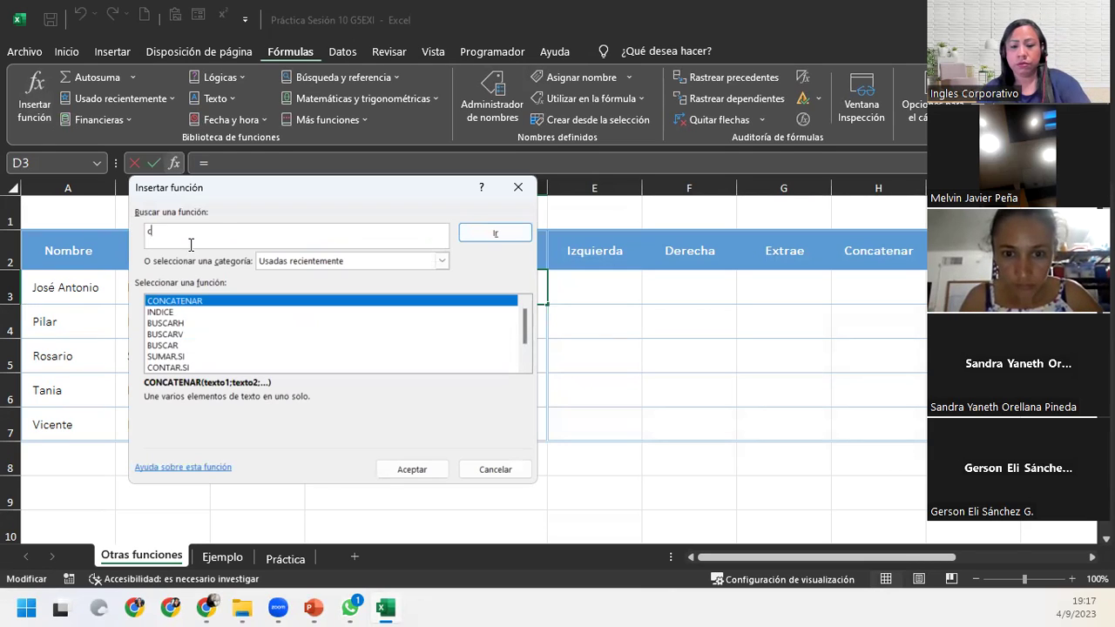
text(oncatenar)
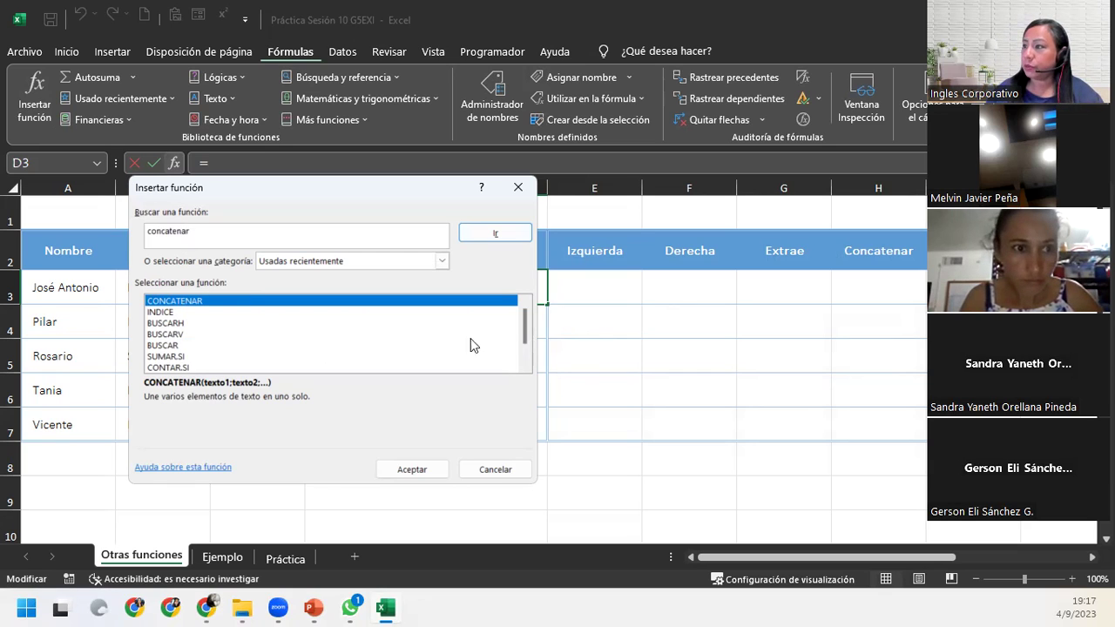
click(495, 233)
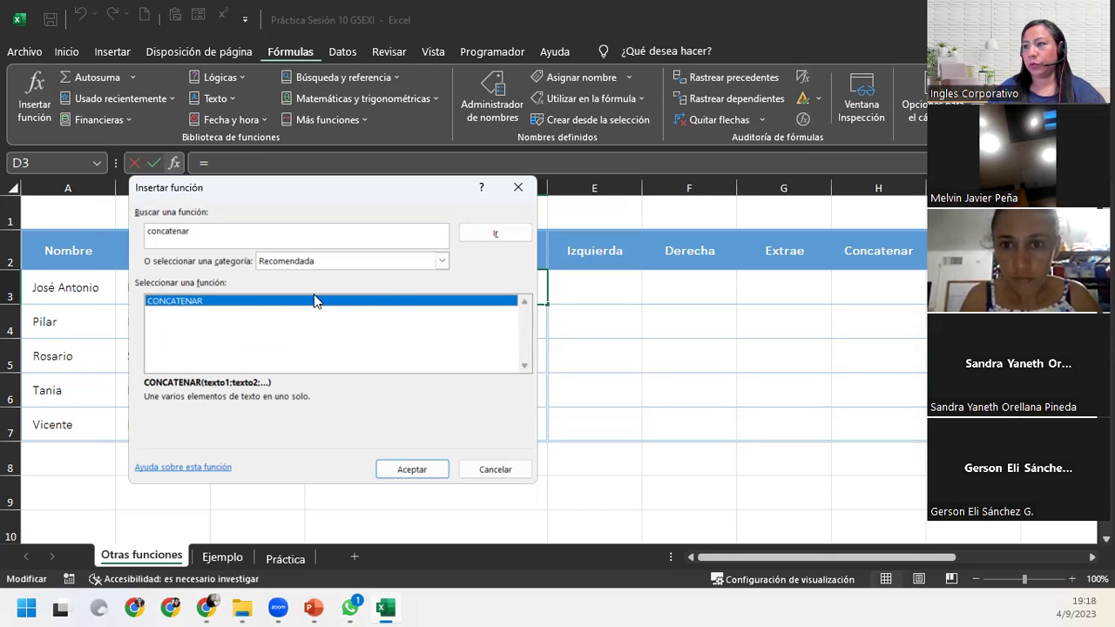
Close the function search and type =concatenar( directly into D3.
click(520, 189)
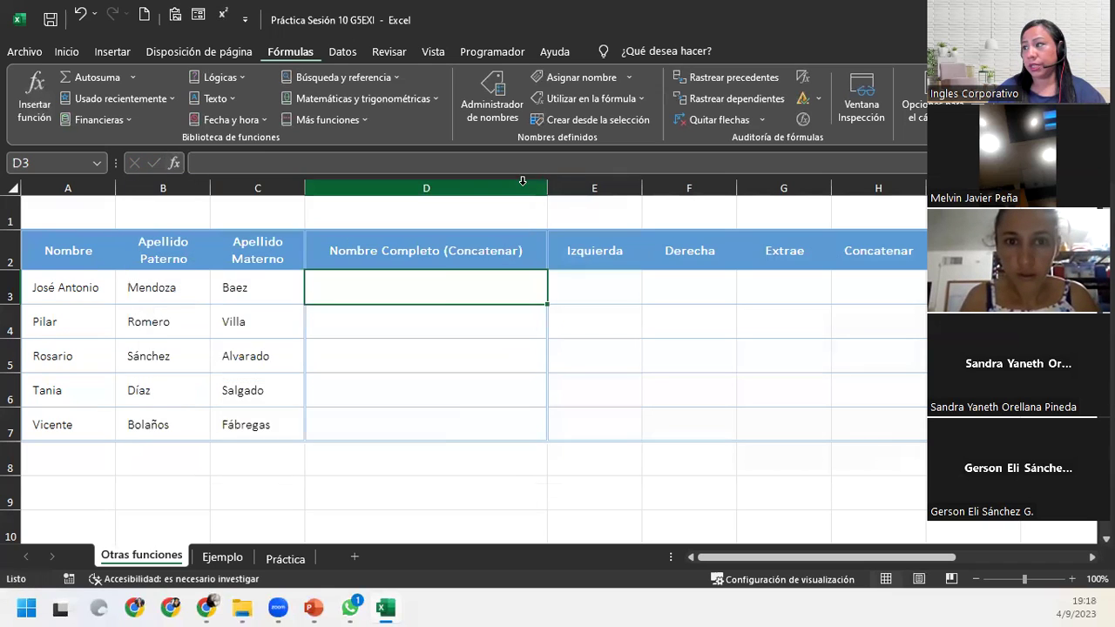
double_click(436, 287)
text(=)
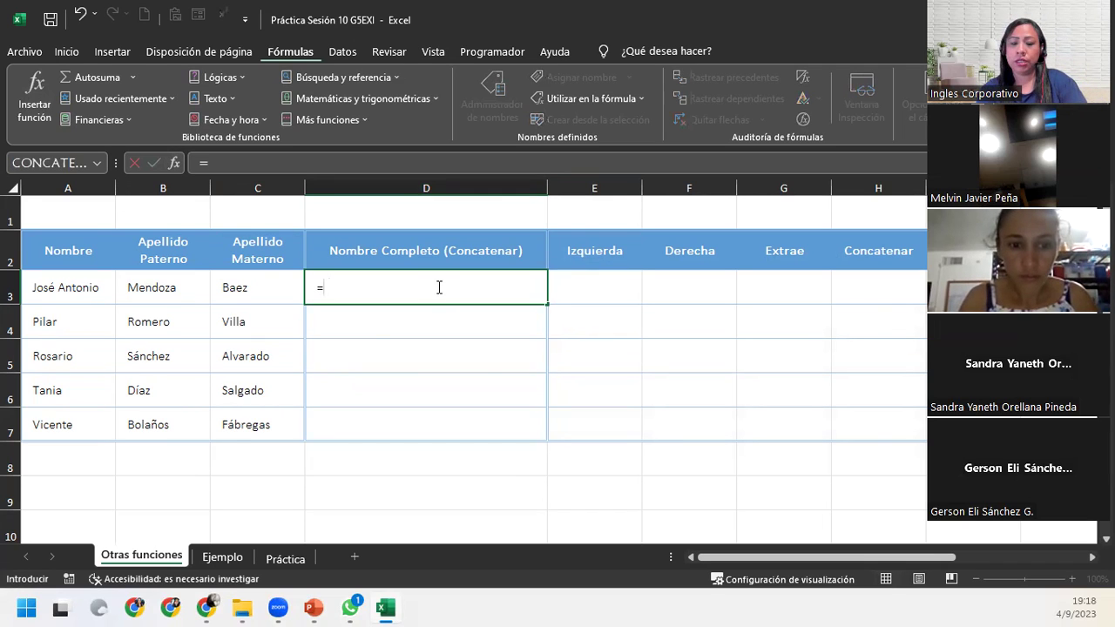
text(conca)
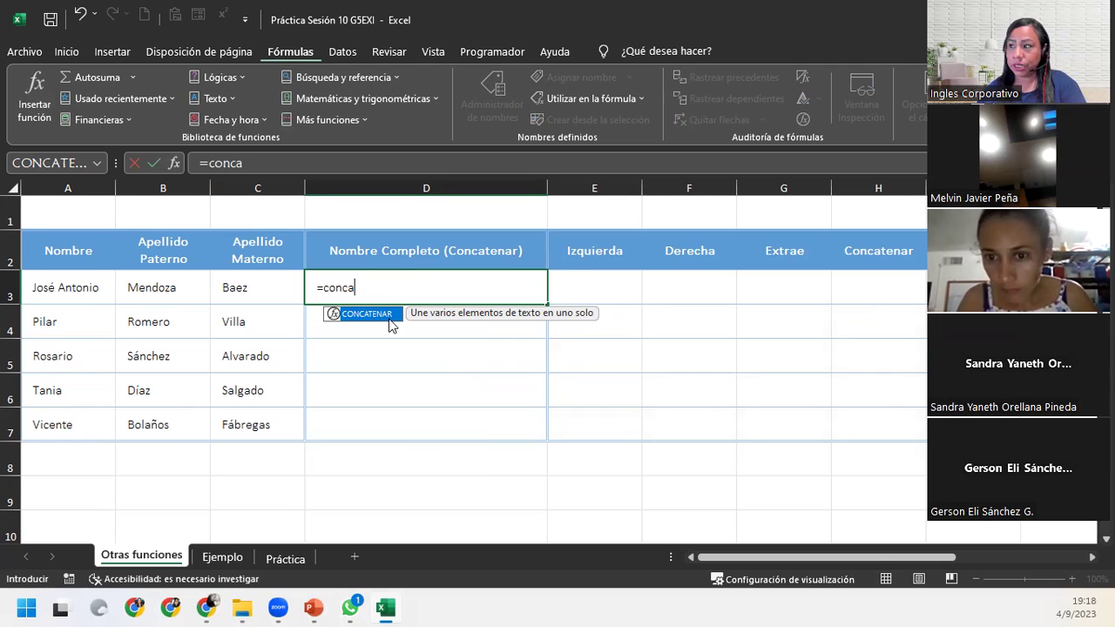
text(tenar)
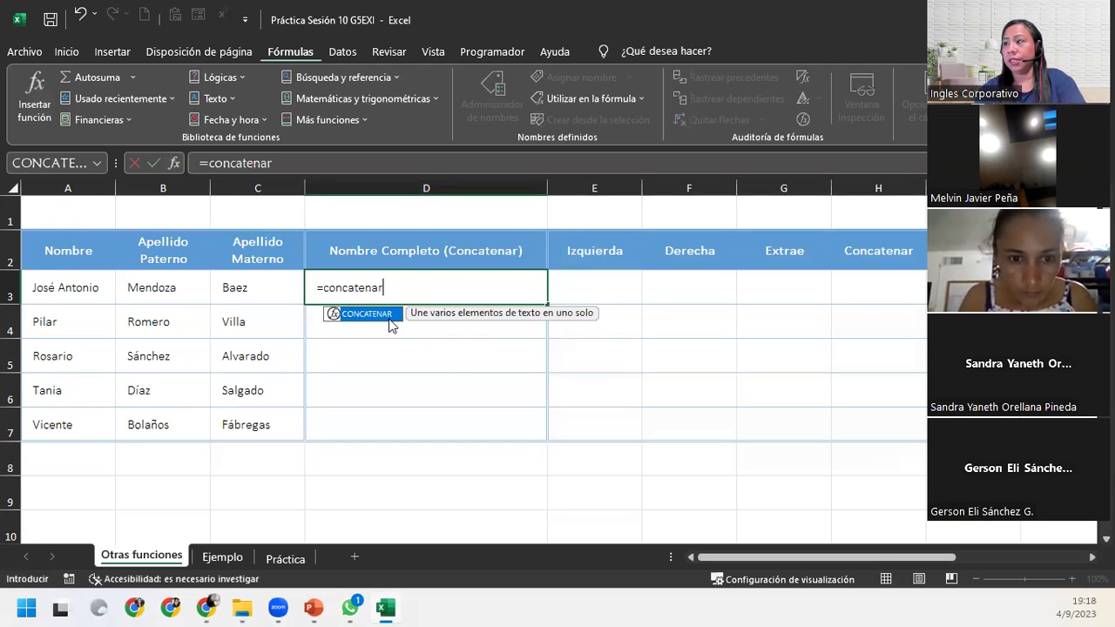
text(()
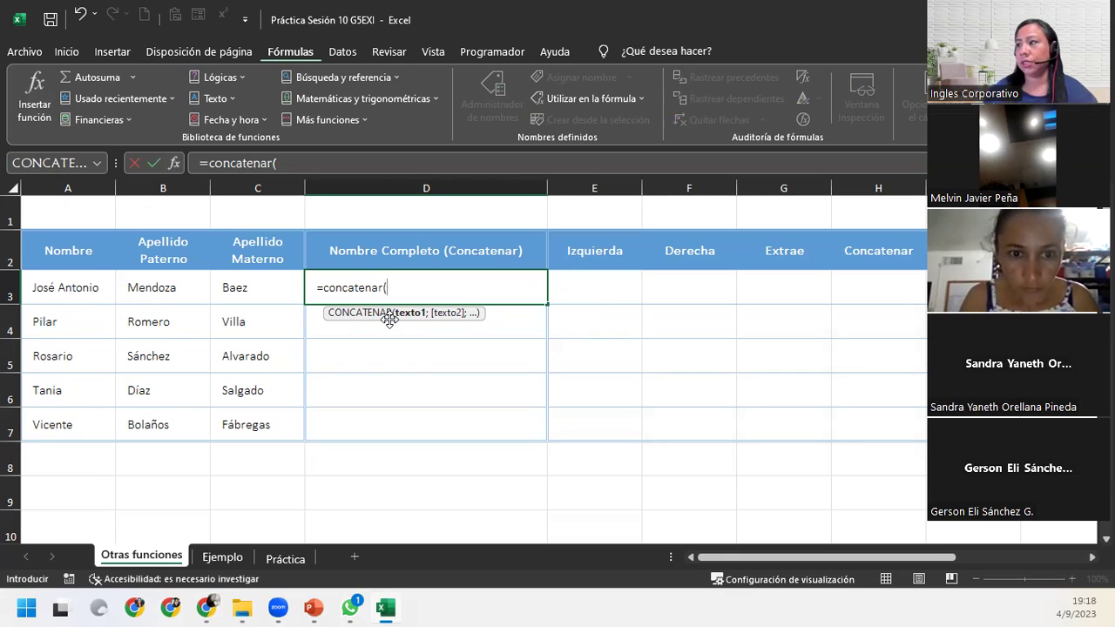
click(174, 164)
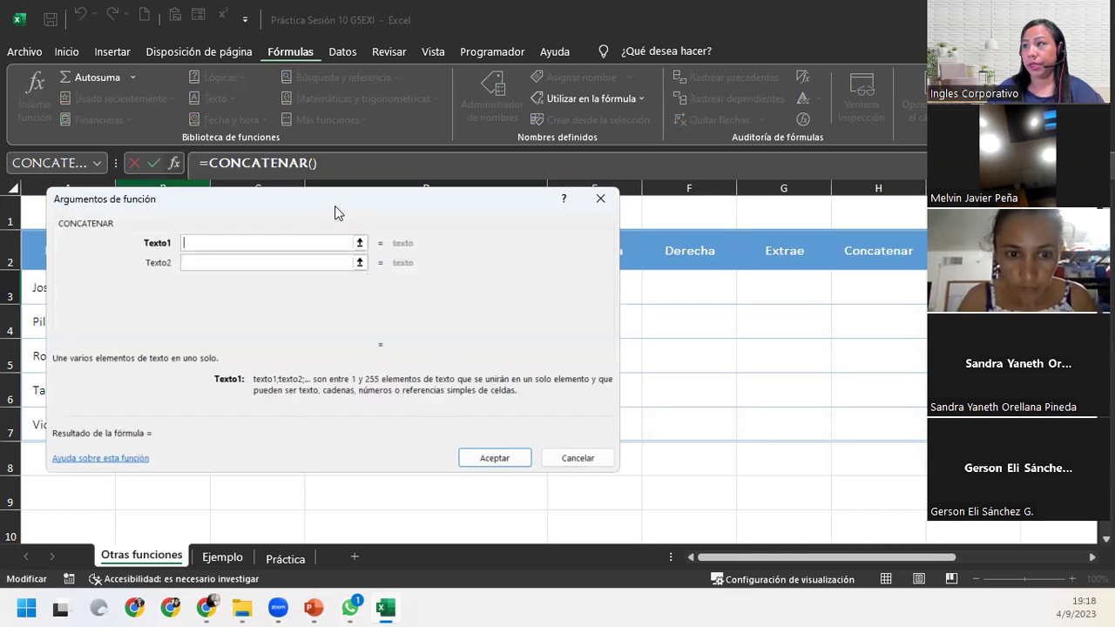
drag(335, 206, 730, 229)
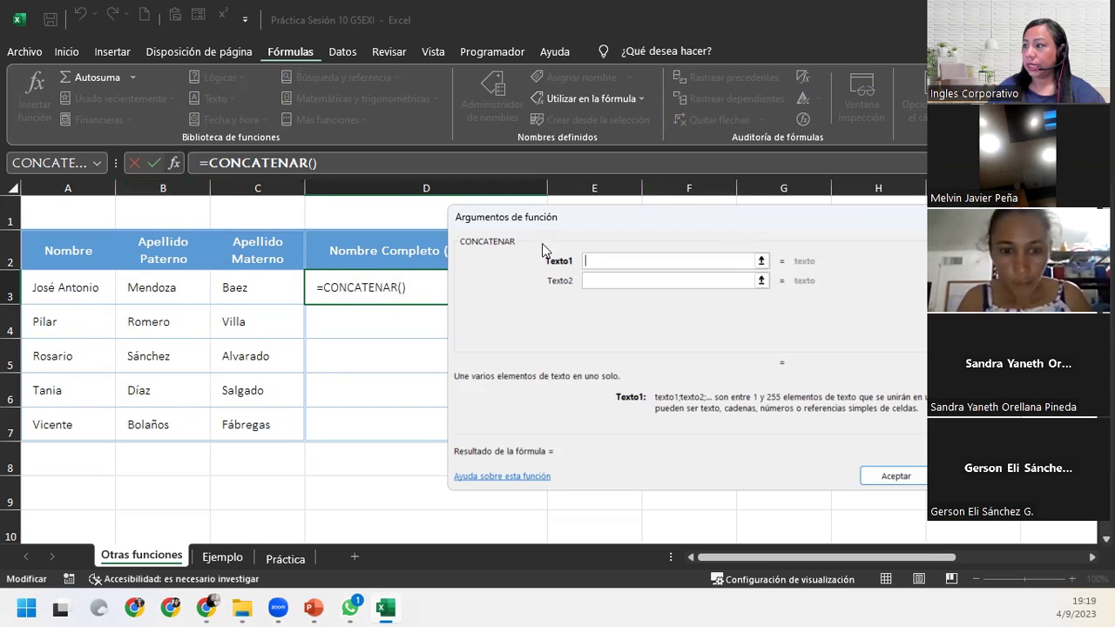
click(91, 284)
click(615, 276)
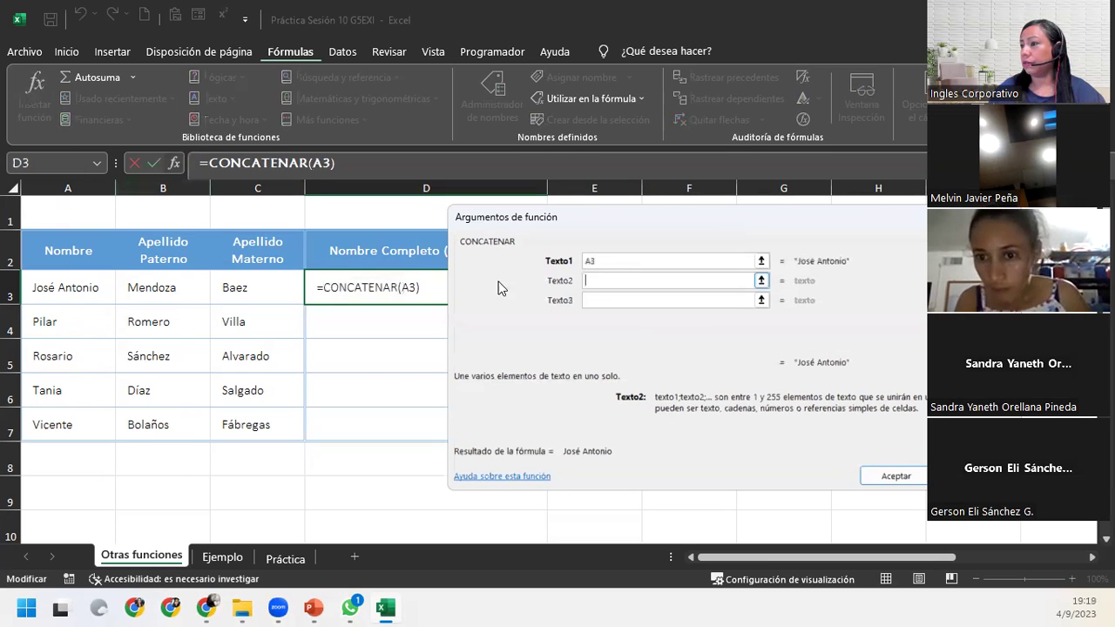
click(186, 291)
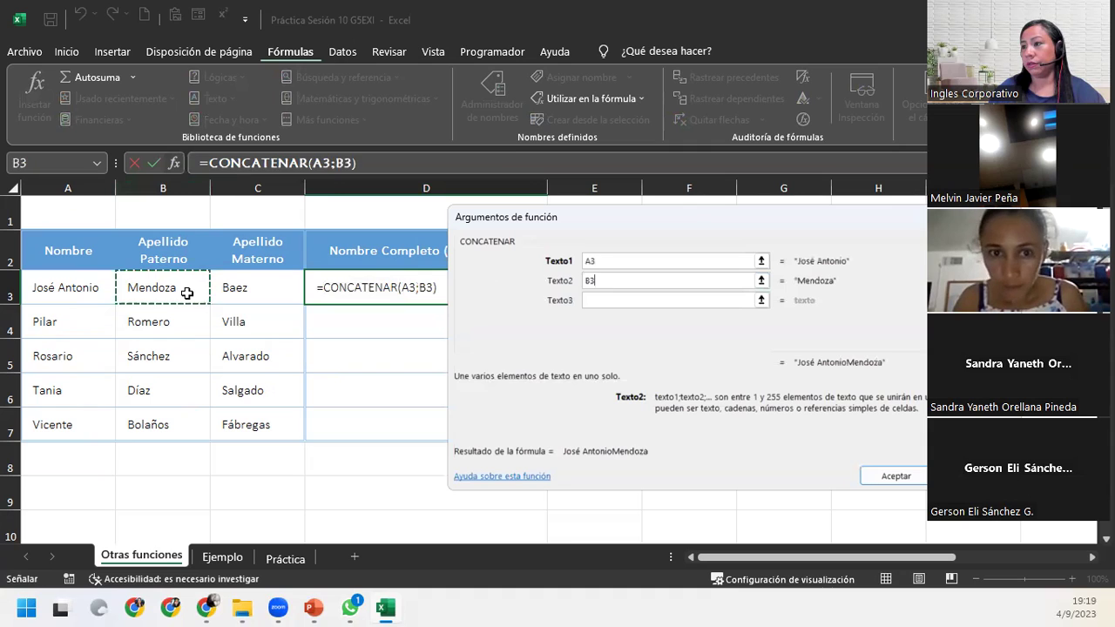
click(663, 296)
click(238, 289)
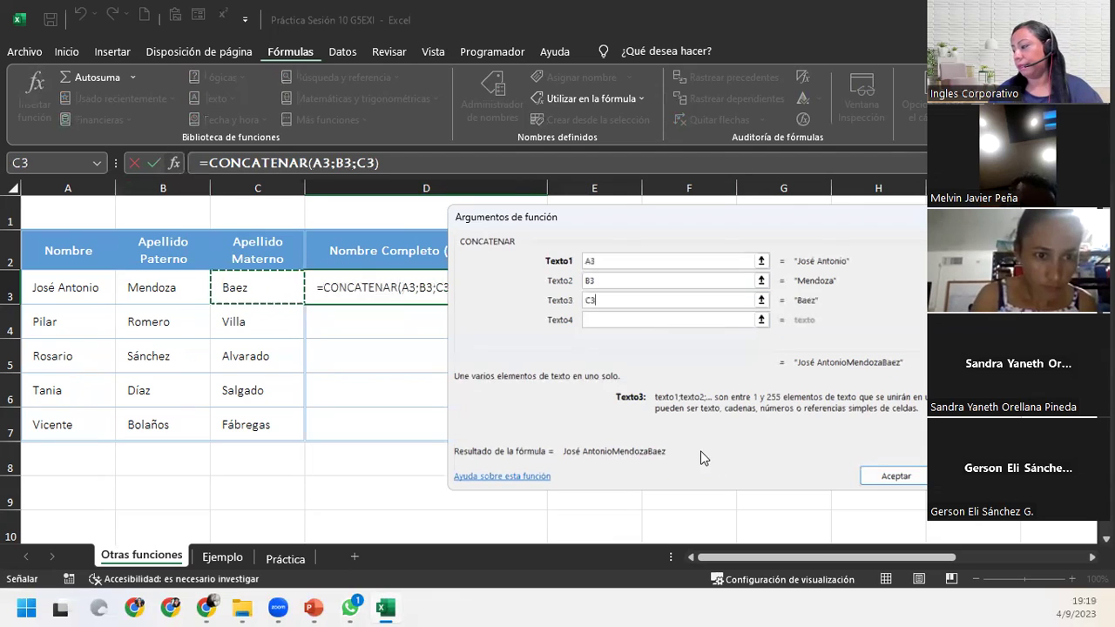
click(903, 477)
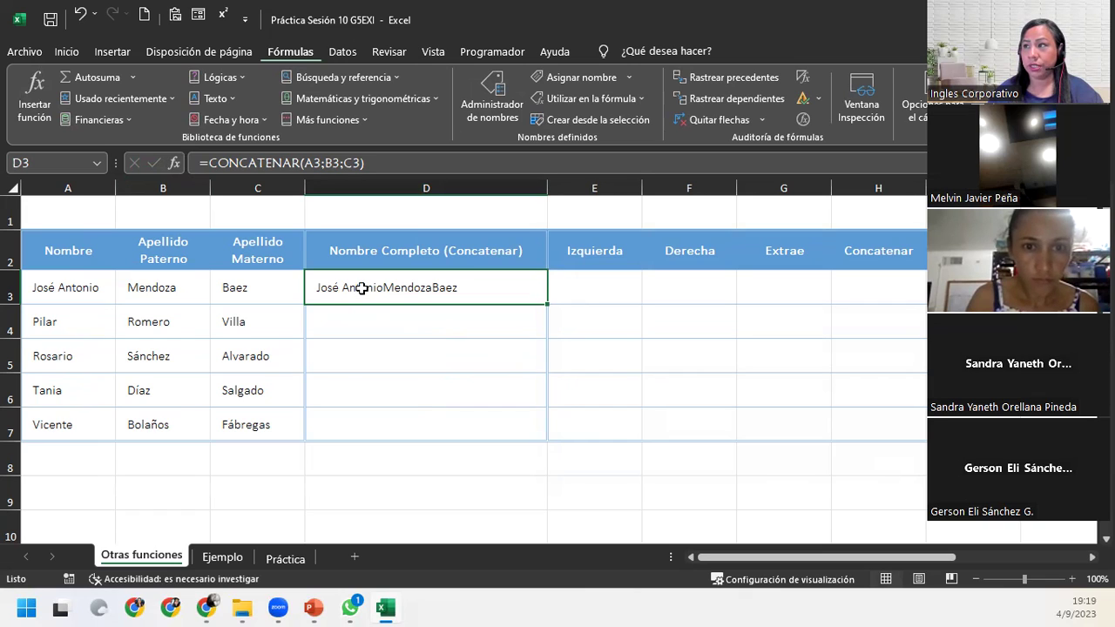
Reopen D3's CONCATENAR arguments with the fx button.
click(177, 163)
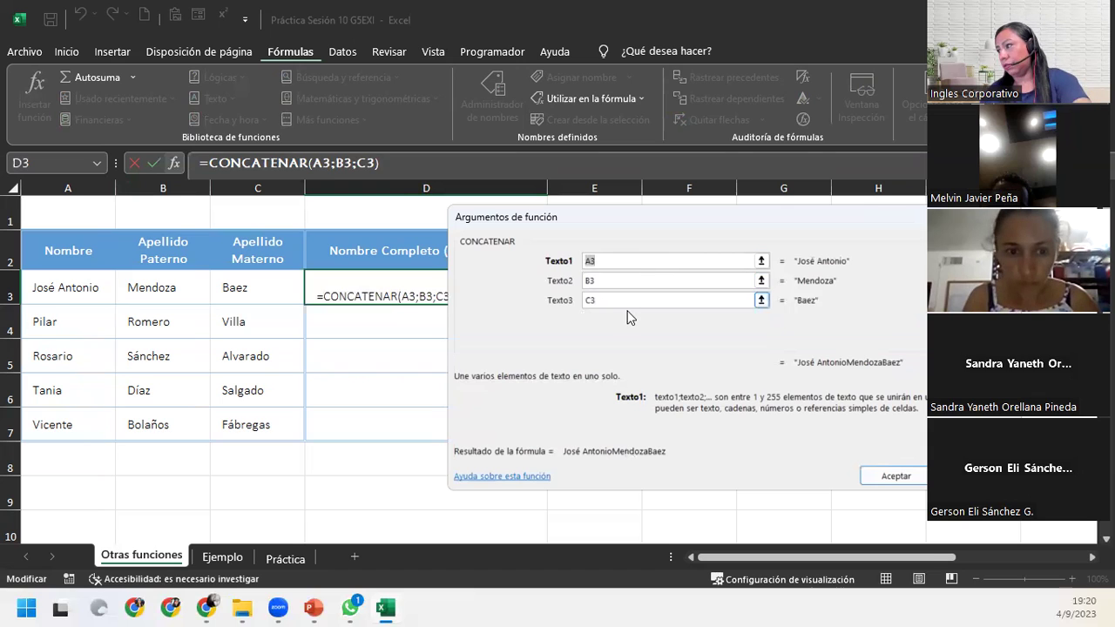
Delete the C3 and B3 arguments, leaving D3 as =CONCATENAR(A3).
click(579, 301)
key(Delete)
key(Delete)
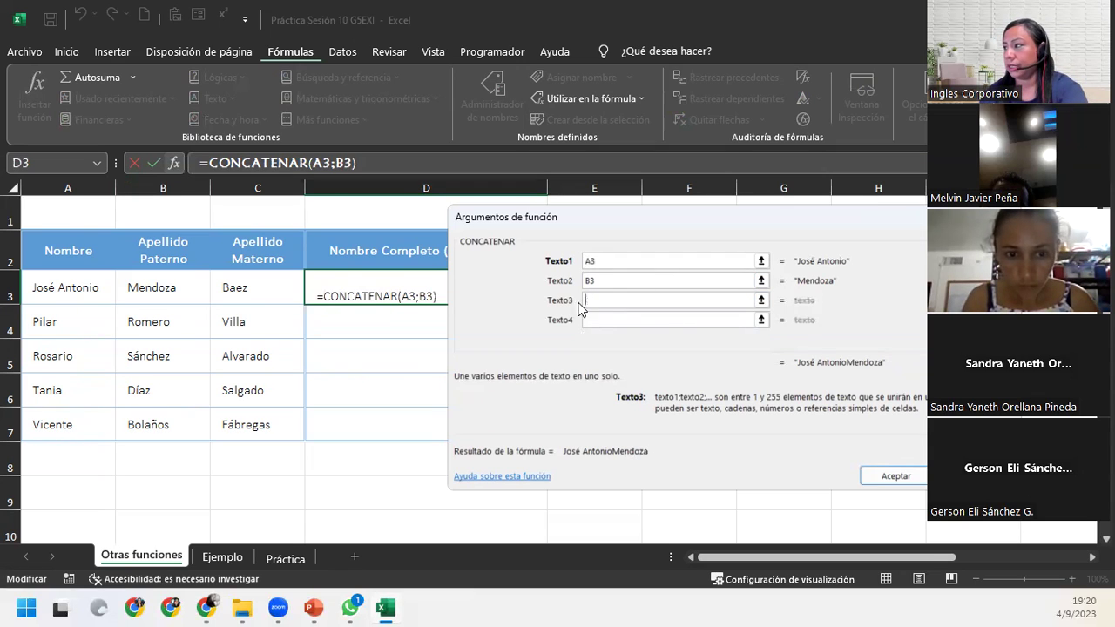
click(584, 280)
key(Delete)
key(Delete)
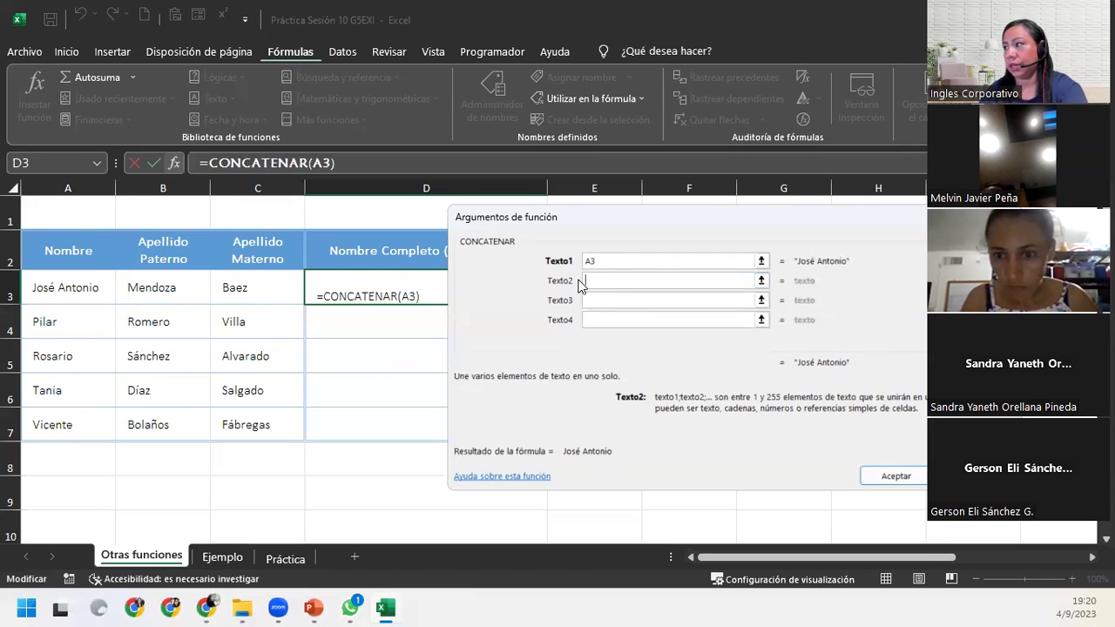
click(622, 258)
click(624, 262)
click(618, 280)
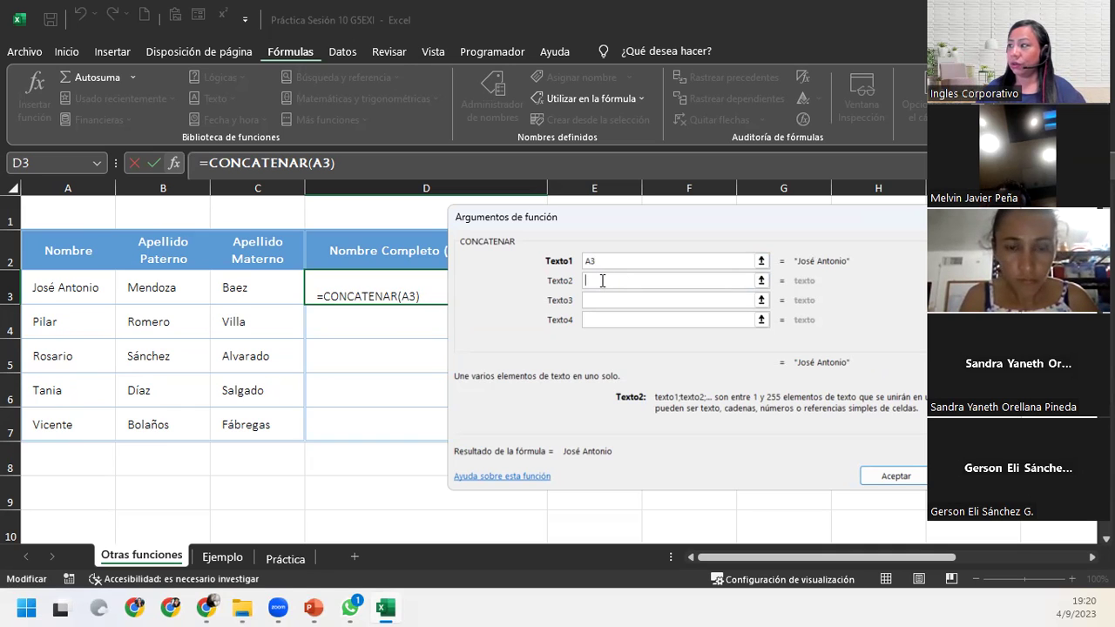
Add " ", B3, " " and C3 as Texto2–Texto5 of D3's CONCATENAR formula.
text(")
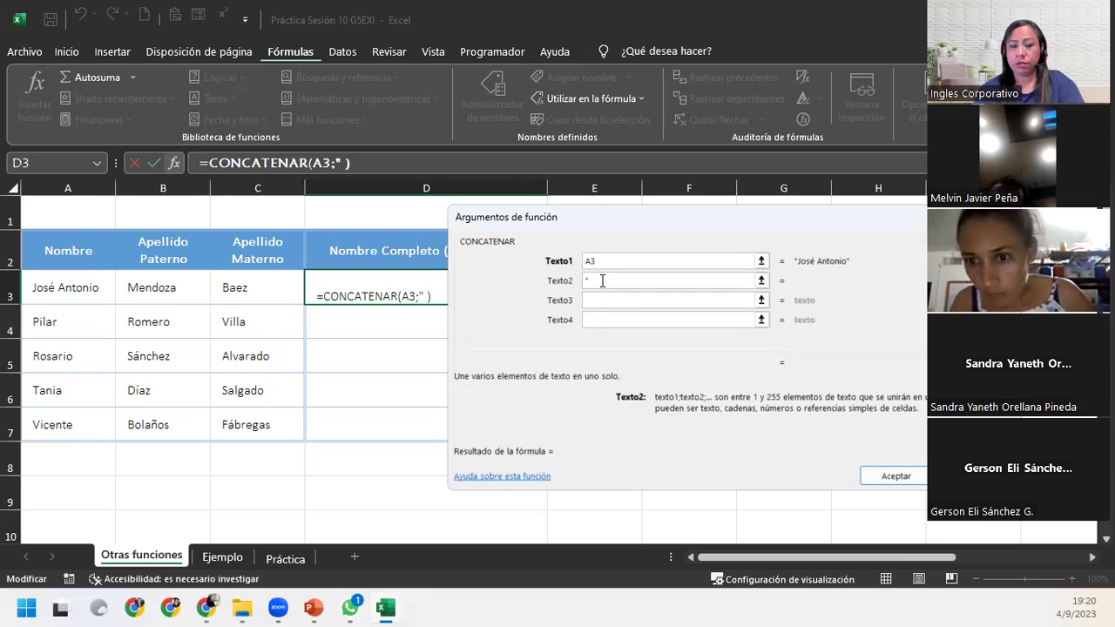
text( ")
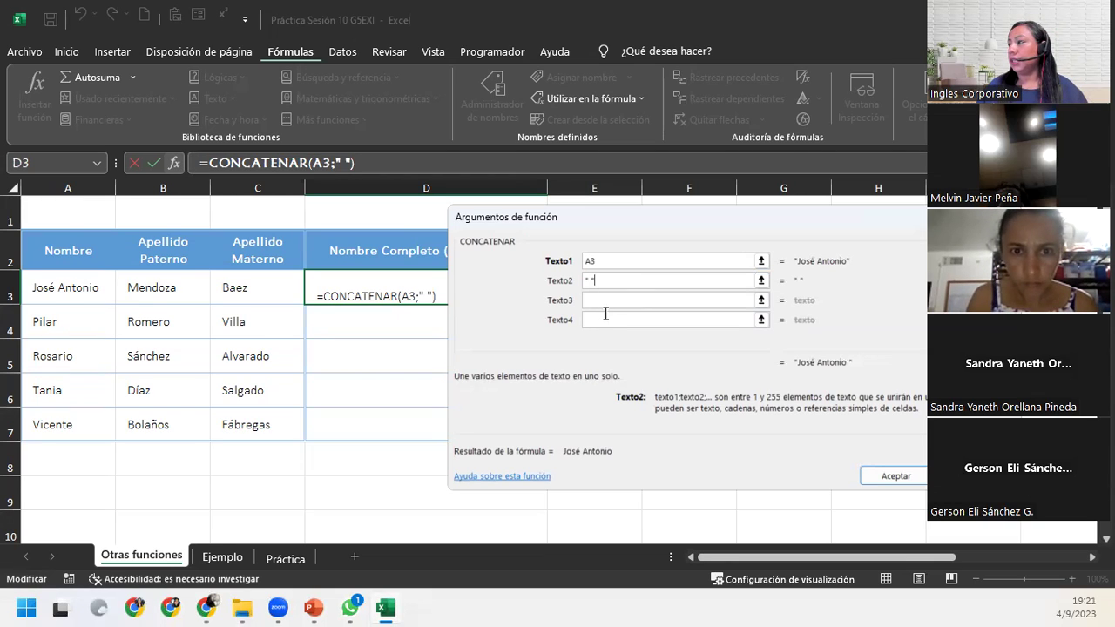
click(606, 300)
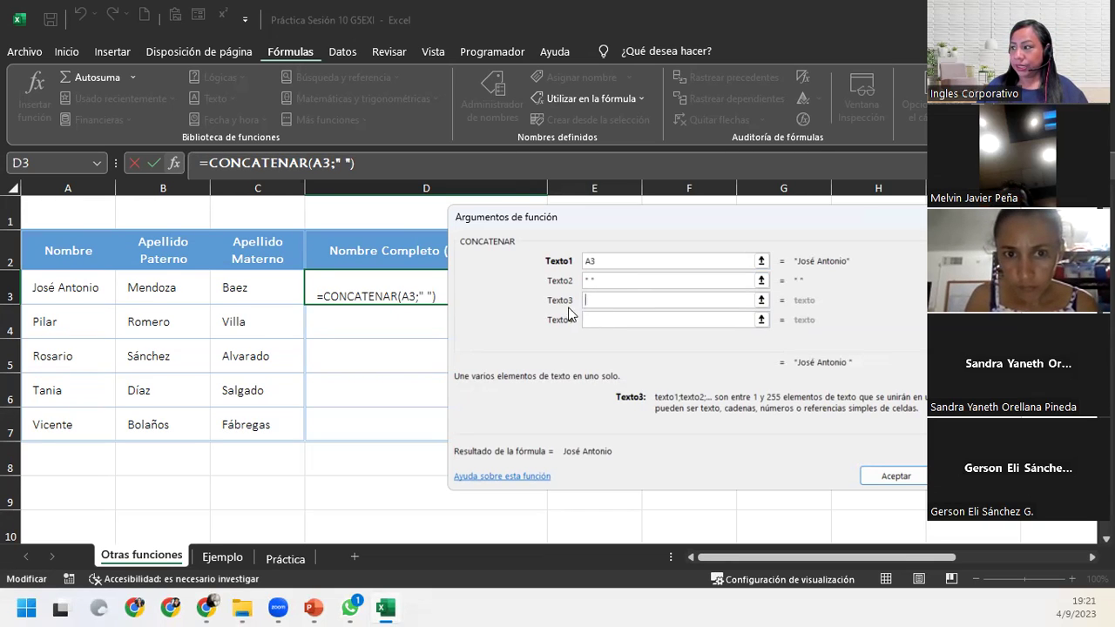
click(146, 281)
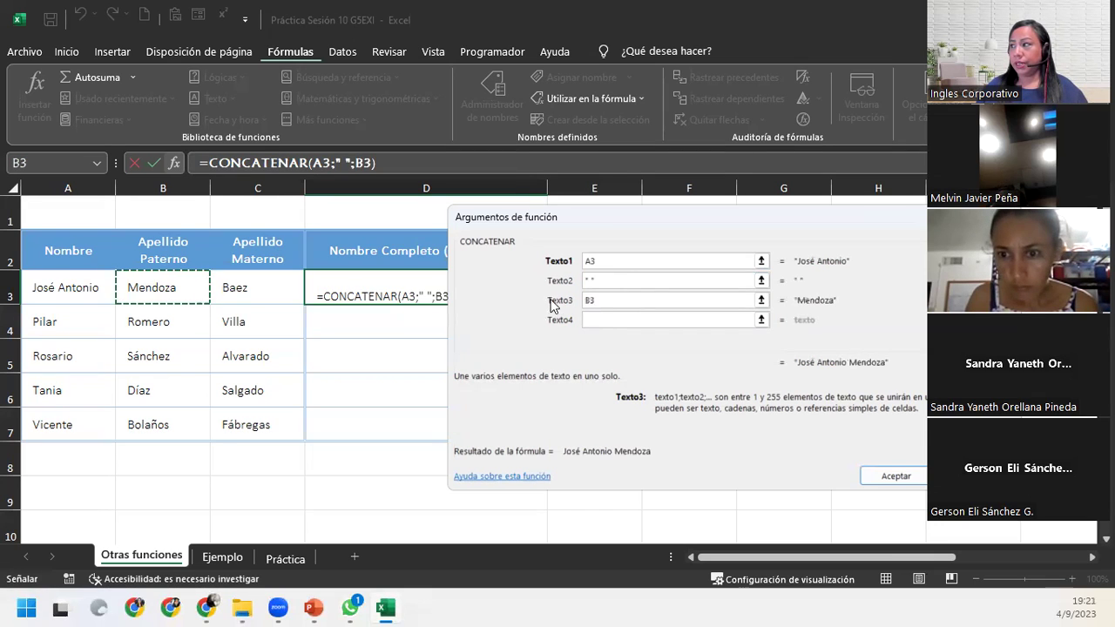
click(613, 321)
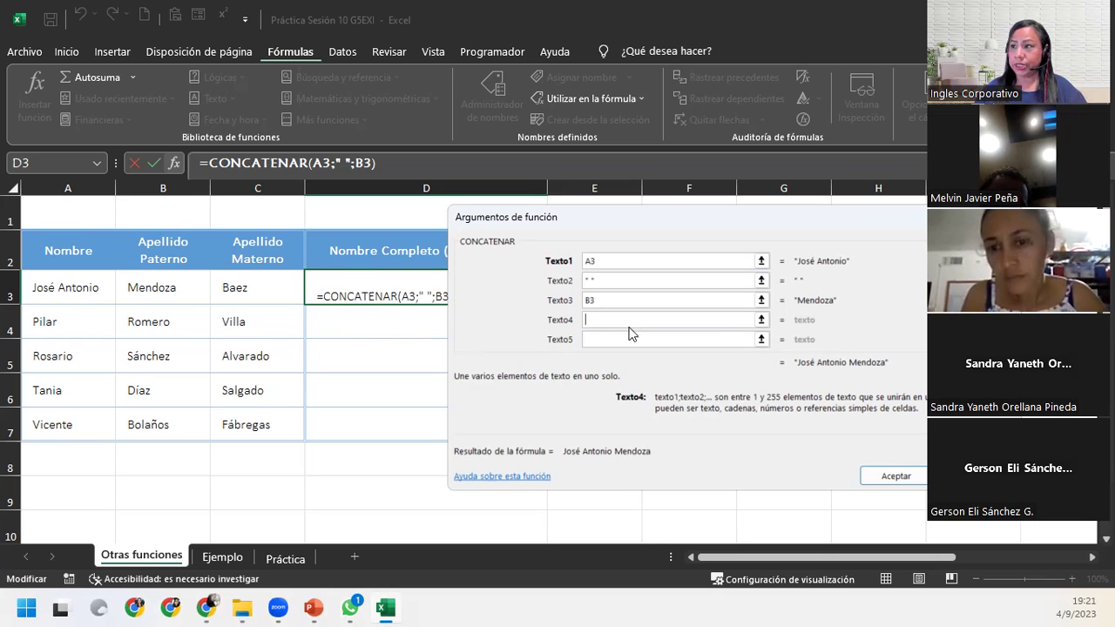
text(" ")
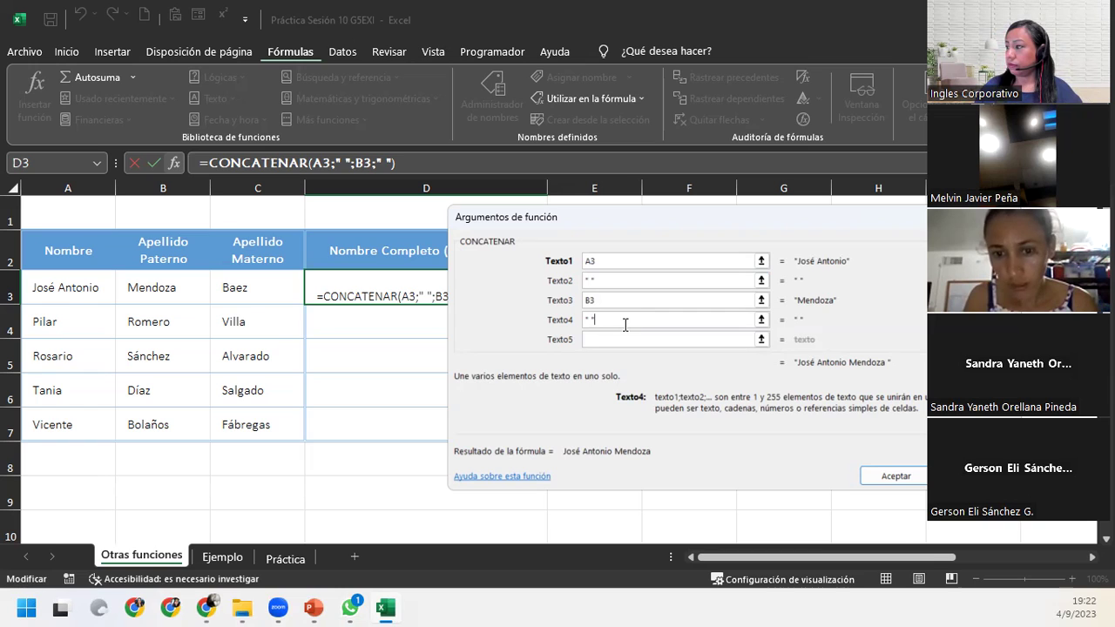
click(614, 333)
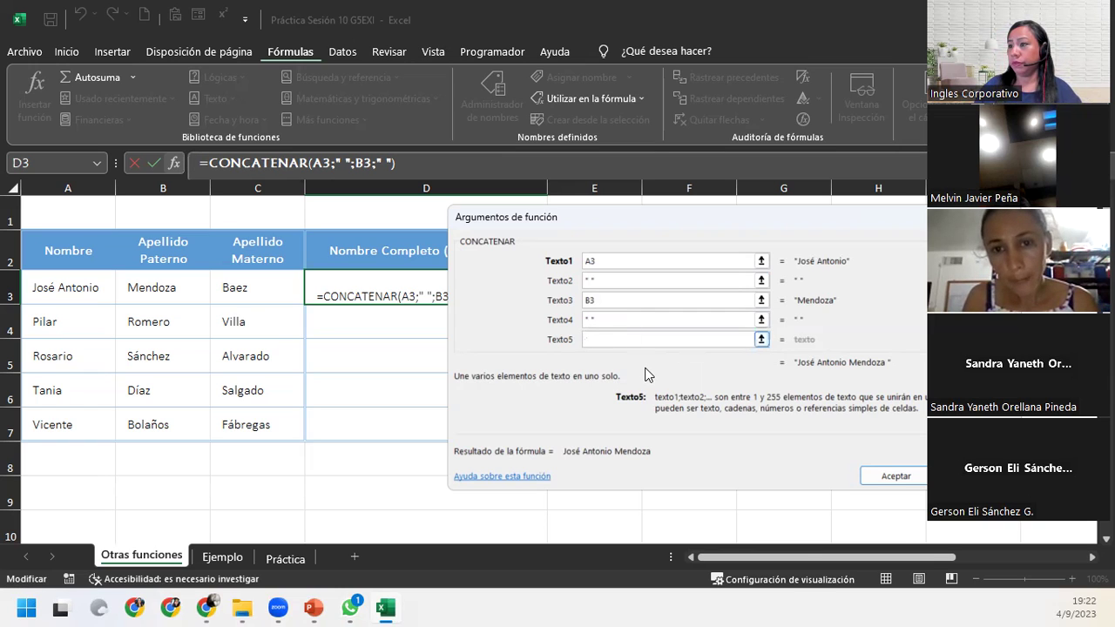
click(242, 287)
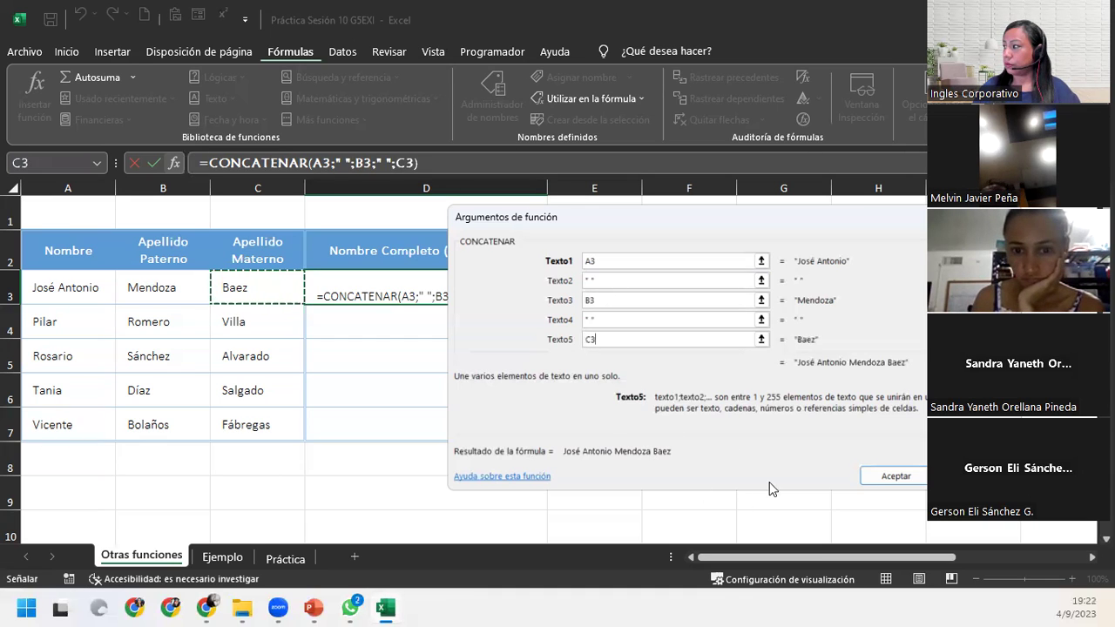
click(884, 475)
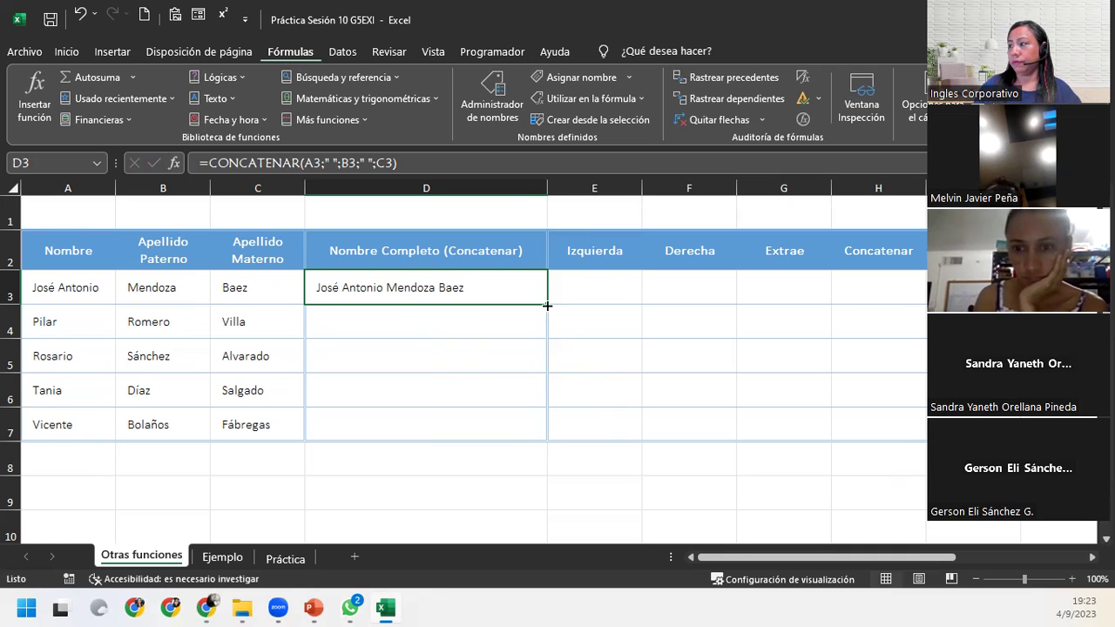
Fill D3's full-name formula down to D7 using Rellenar sin formato.
double_click(548, 306)
click(557, 452)
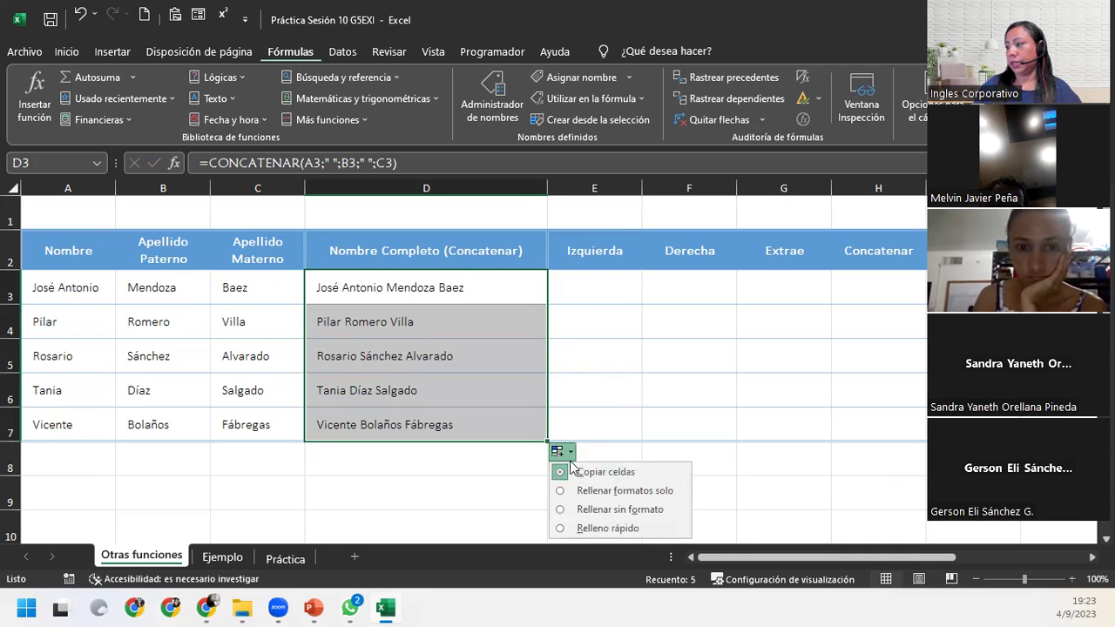
click(580, 507)
click(465, 468)
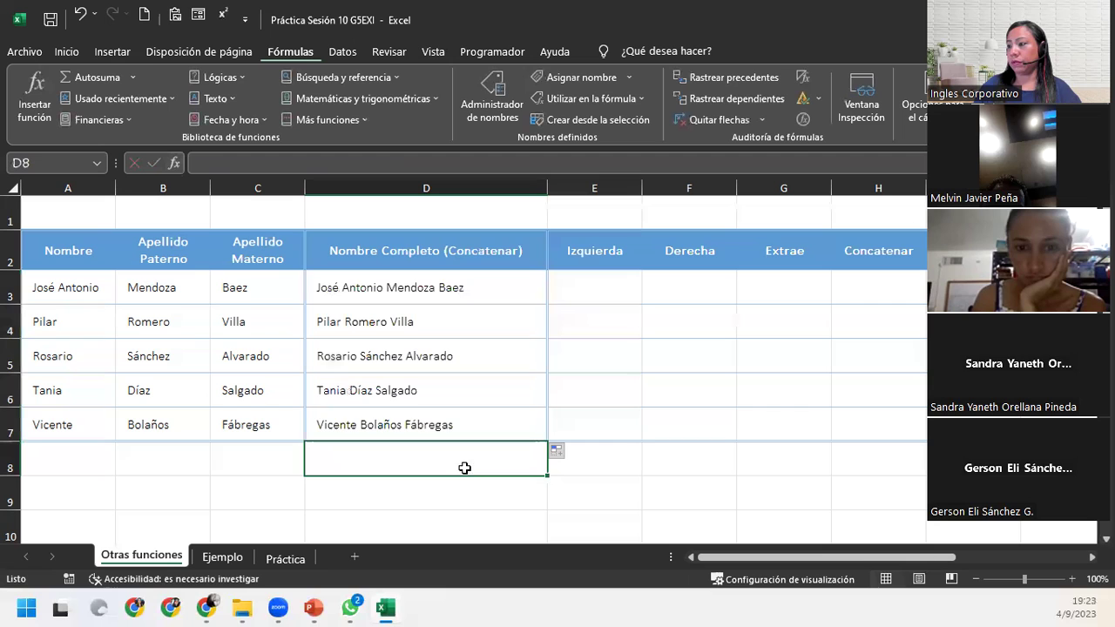
Check each copied full-name formula in D3 through D7.
click(457, 420)
click(460, 388)
click(471, 356)
click(478, 323)
click(478, 293)
click(474, 326)
click(472, 355)
click(473, 392)
click(468, 422)
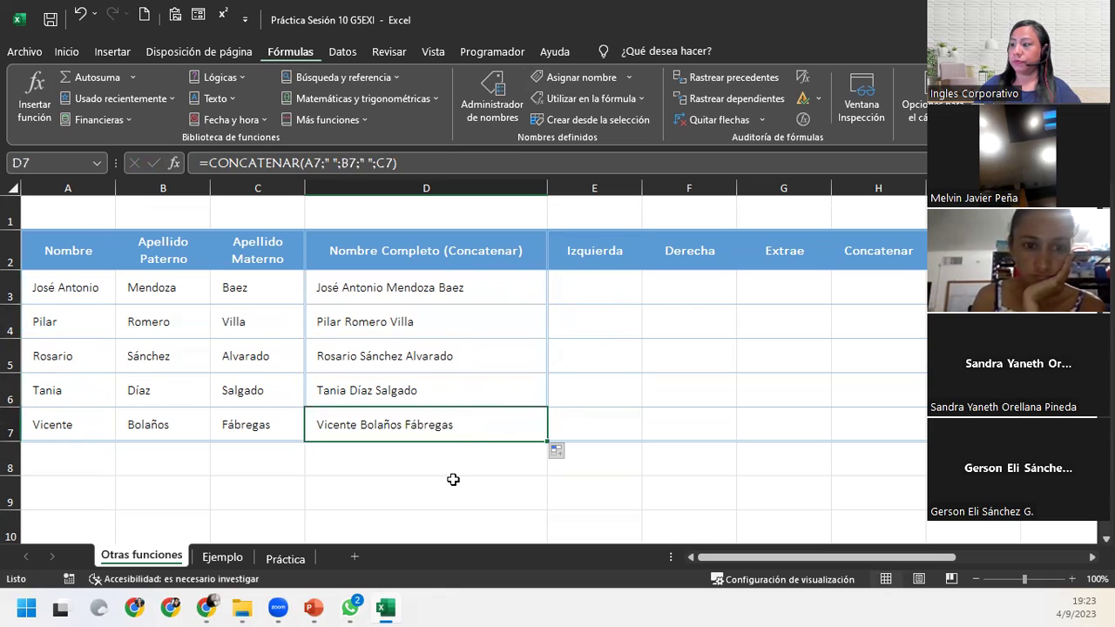
click(470, 453)
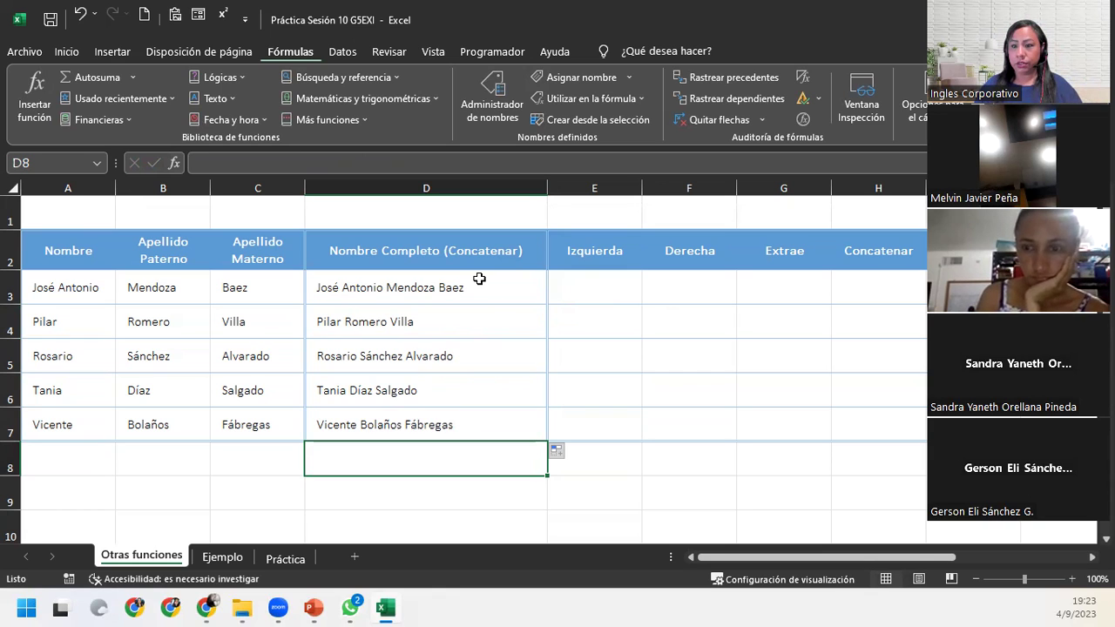
Insert a new column E before Izquierda and head it 'Concatenar (segunda forma)'.
right_click(571, 188)
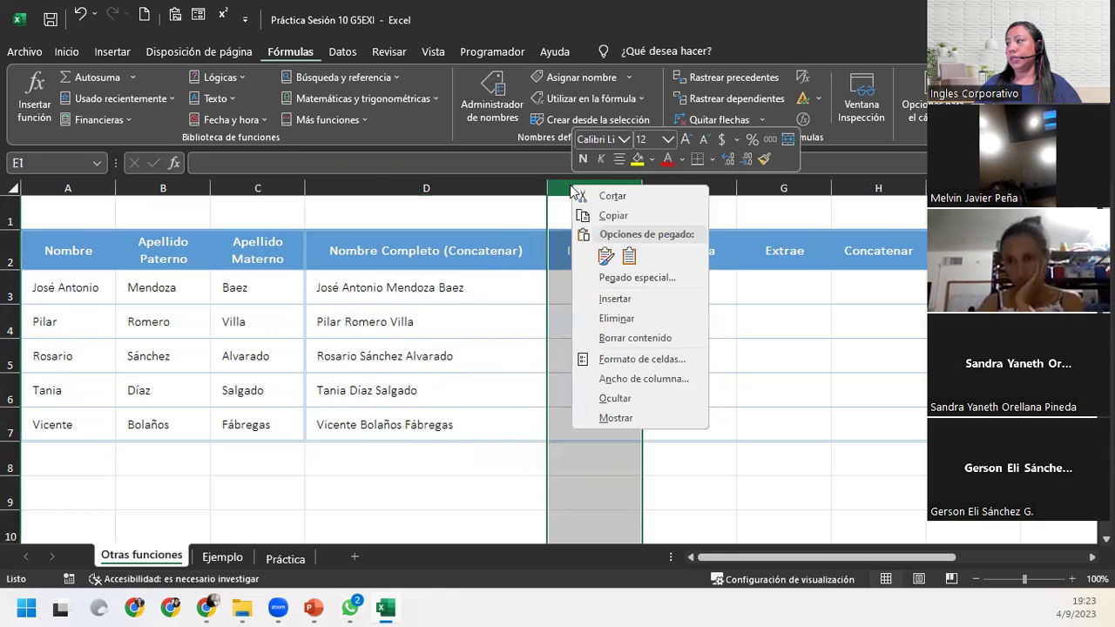
click(610, 299)
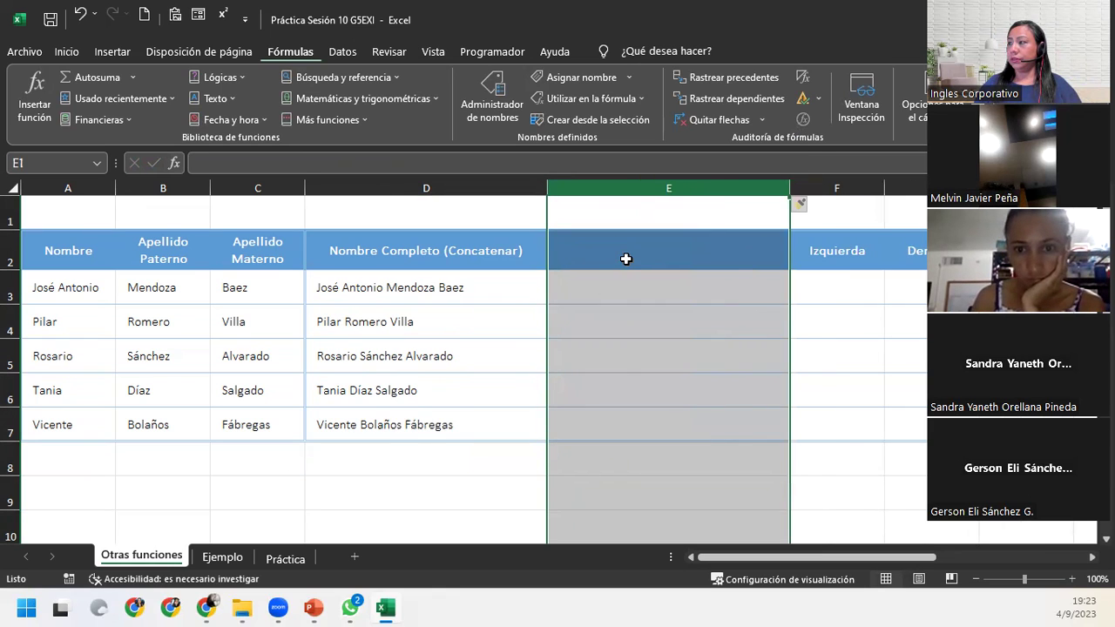
click(626, 259)
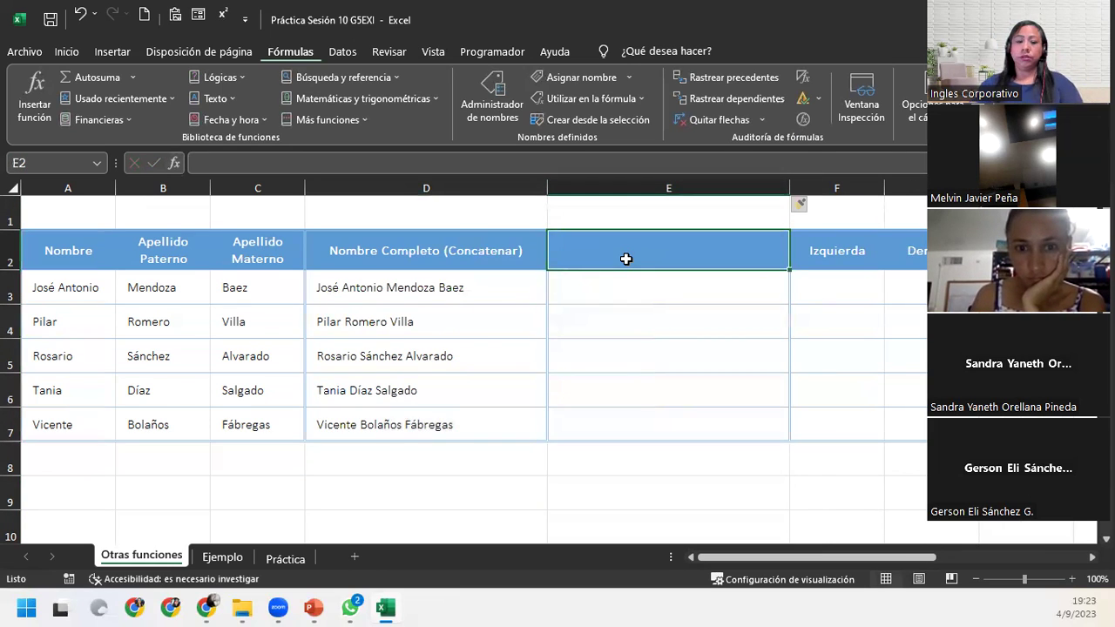
text(No)
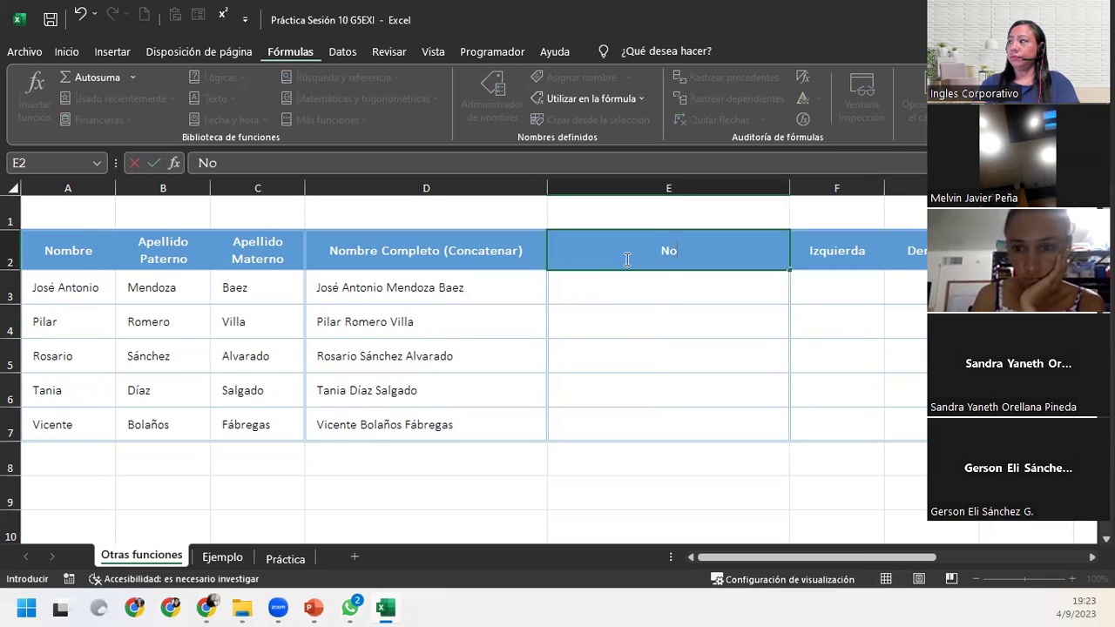
key(BackSpace)
key(BackSpace)
text(Co)
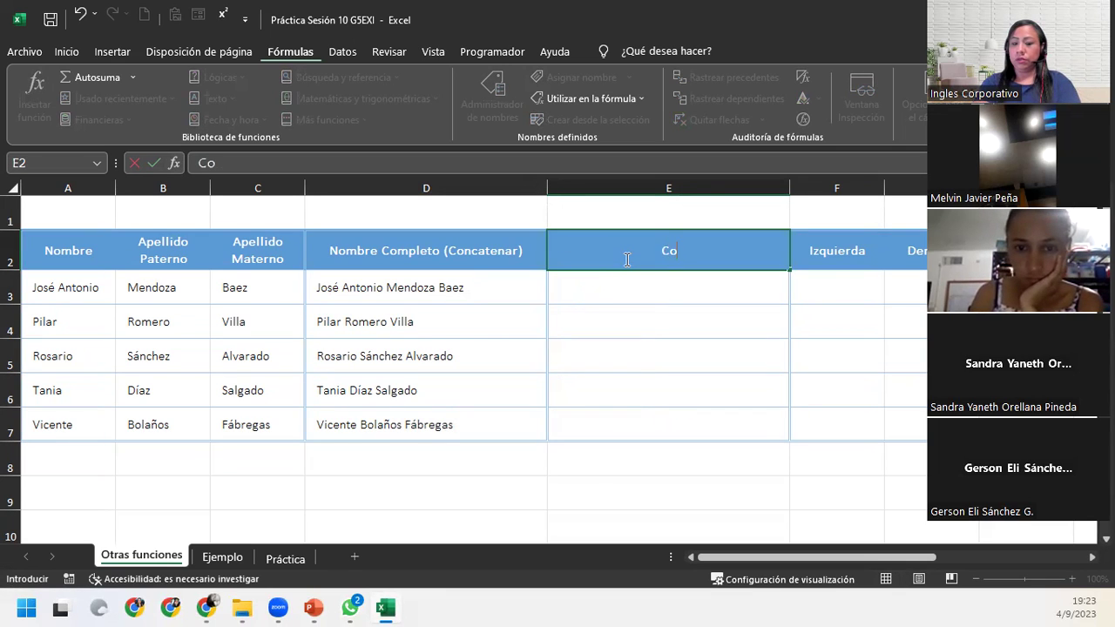
text(ncatne)
key(BackSpace)
key(BackSpace)
text(enar (segunda forma))
key(Return)
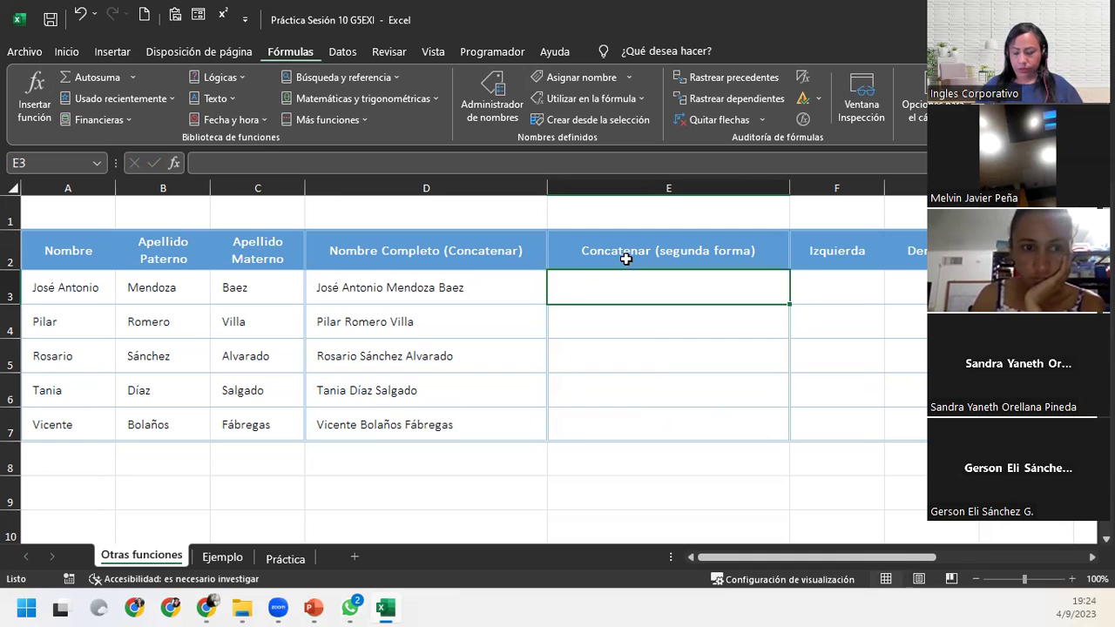
right_click(598, 186)
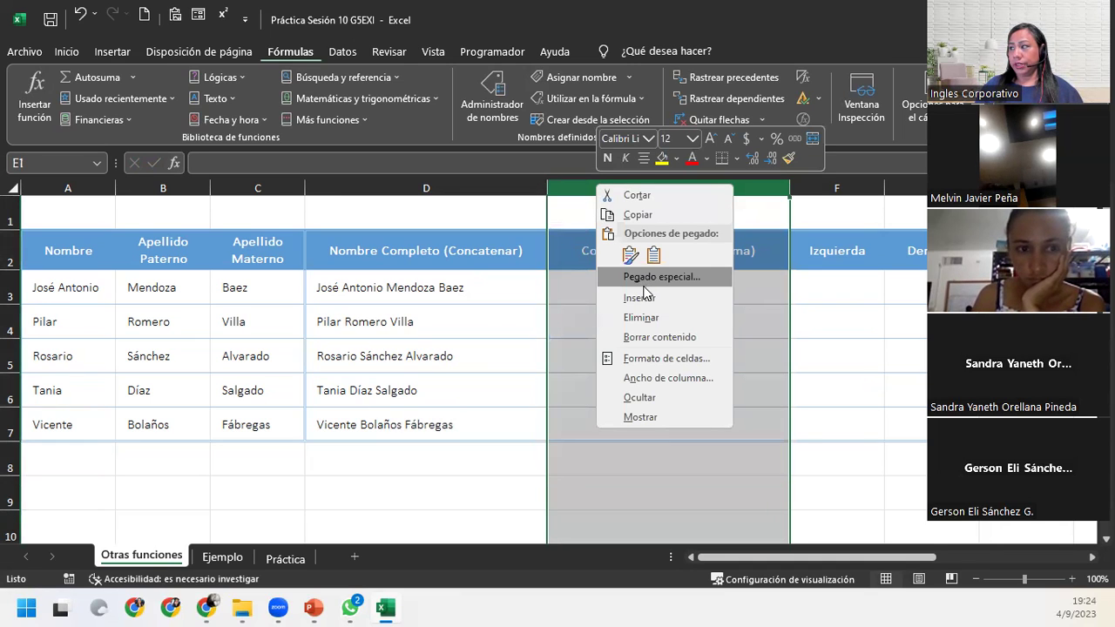
click(576, 250)
click(576, 249)
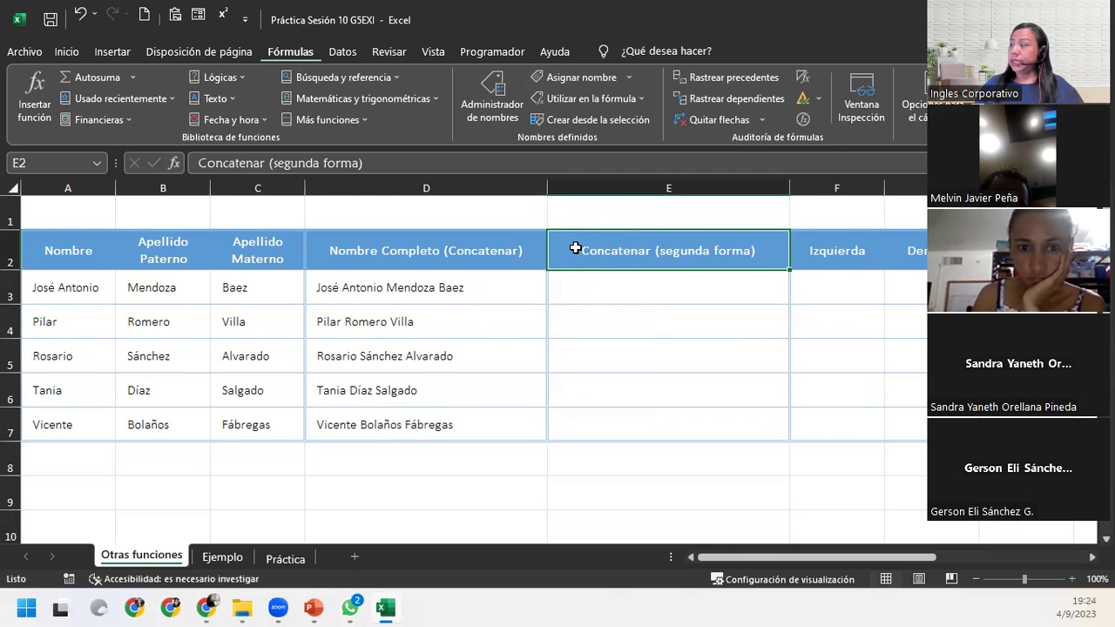
click(632, 298)
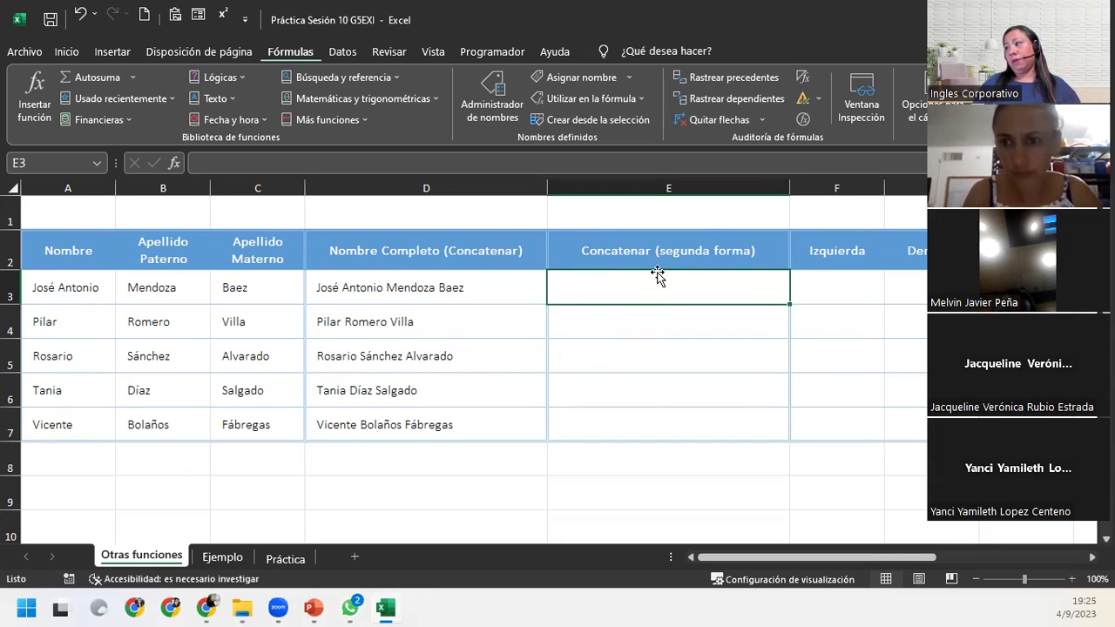
In E3, build the formula =A3&" "&B3&" "&C3 joining the first name and both surnames.
text(=)
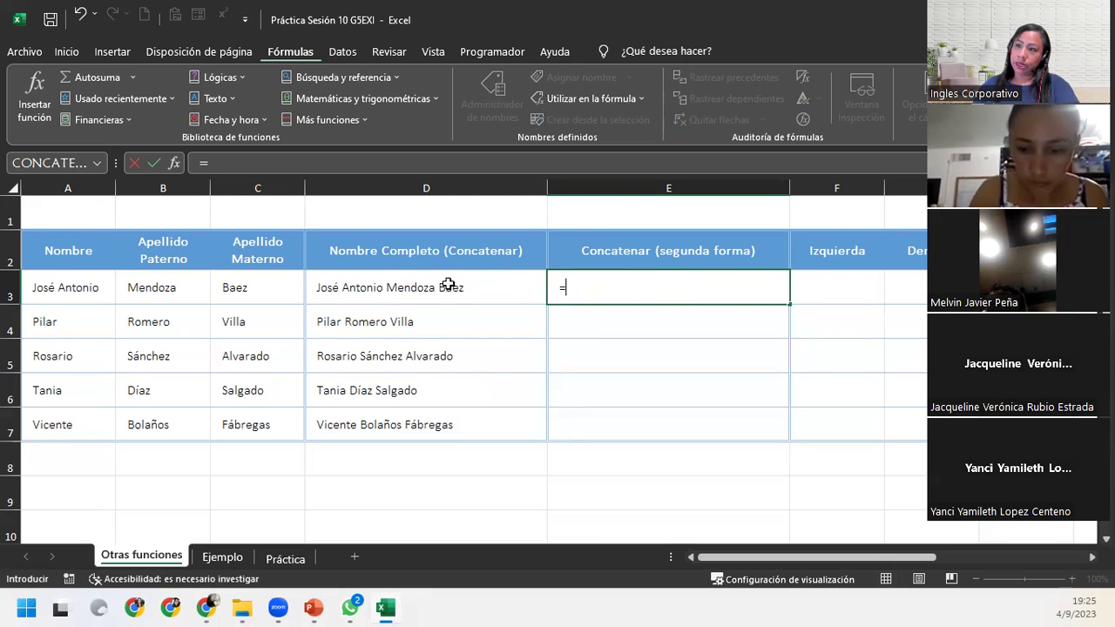
click(85, 291)
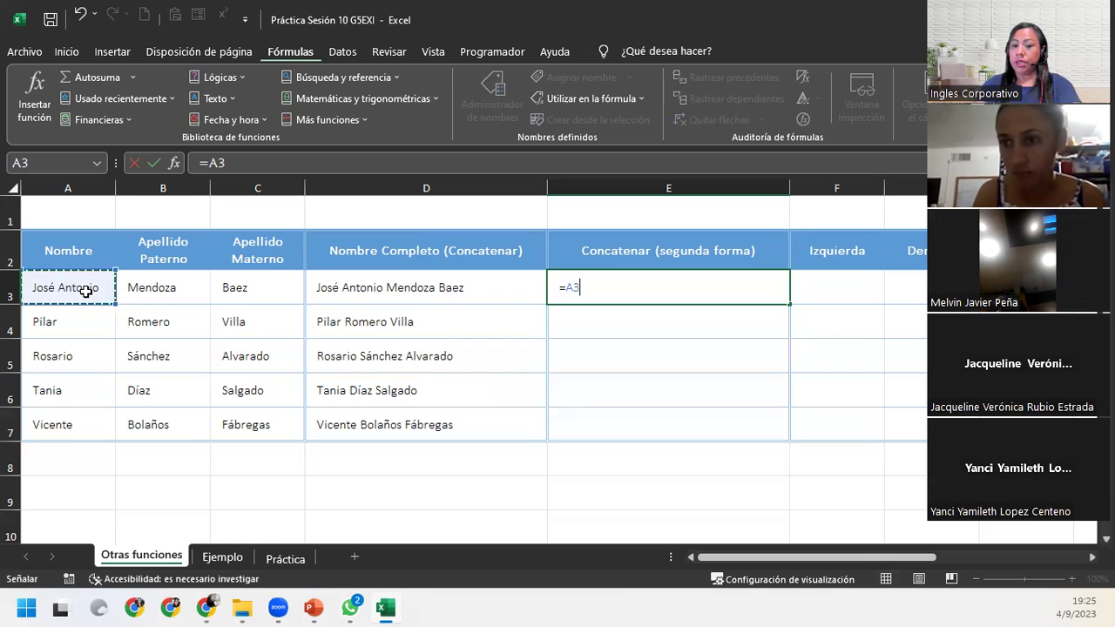
text(&)
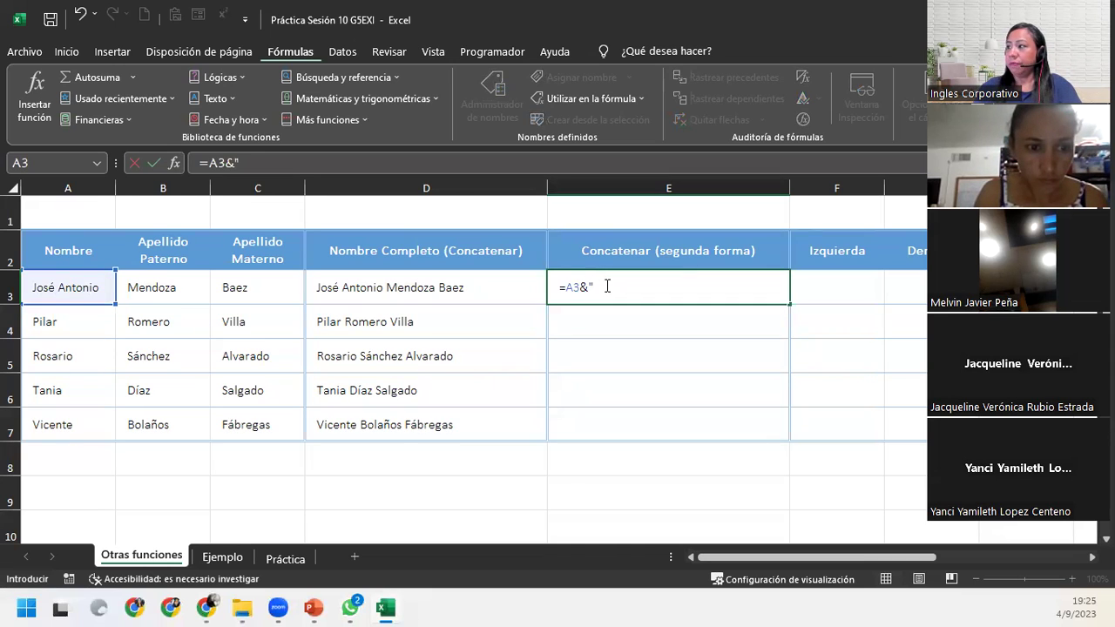
text(")
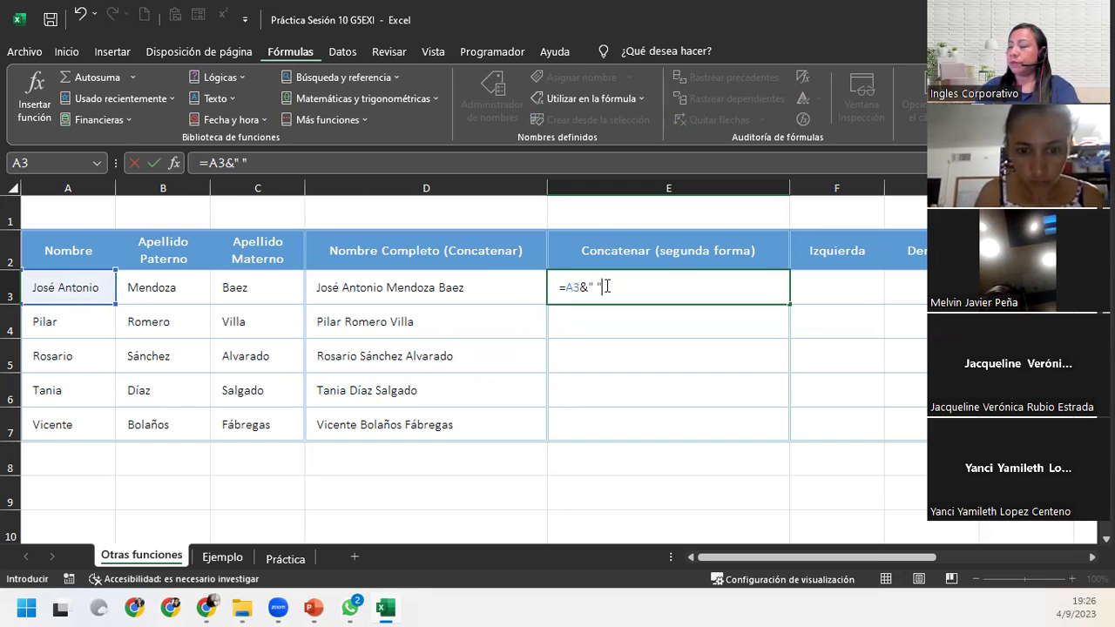
text(&)
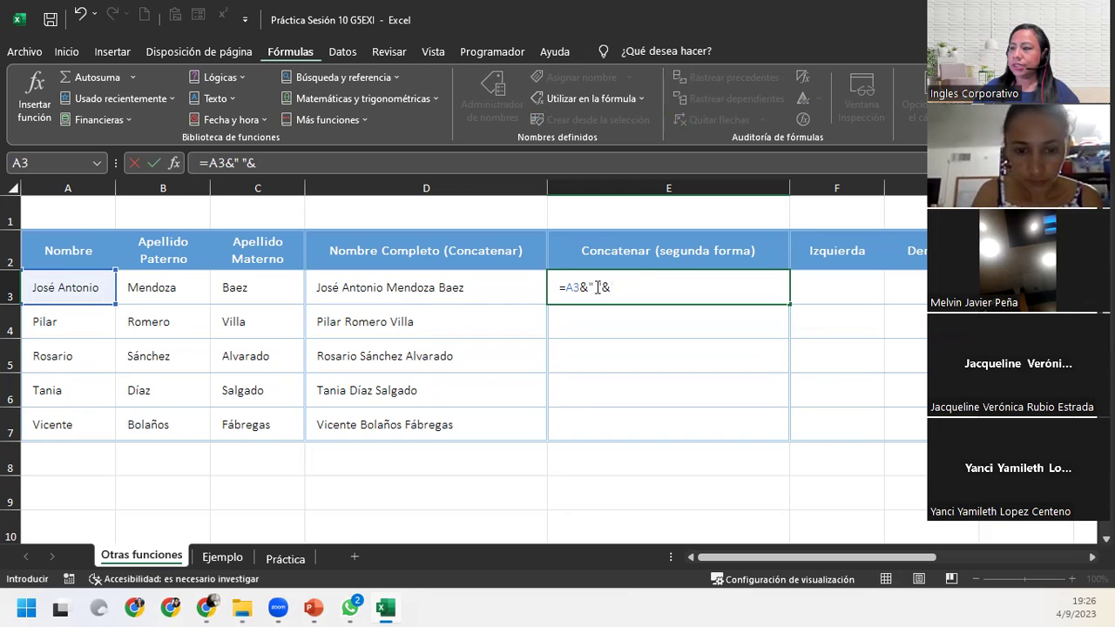
click(174, 292)
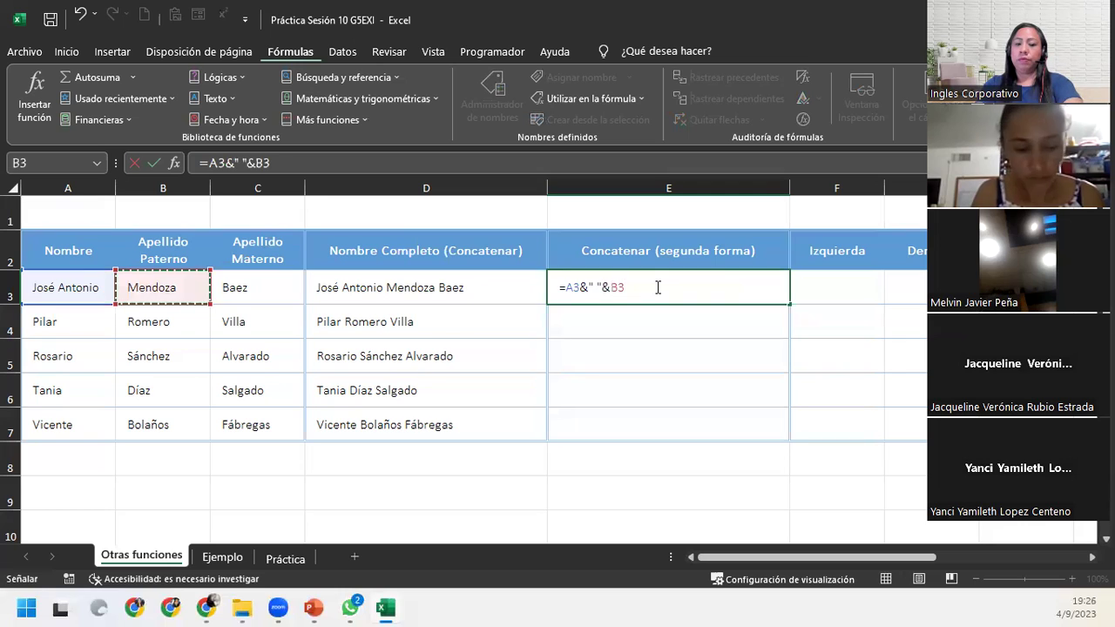
text(&)
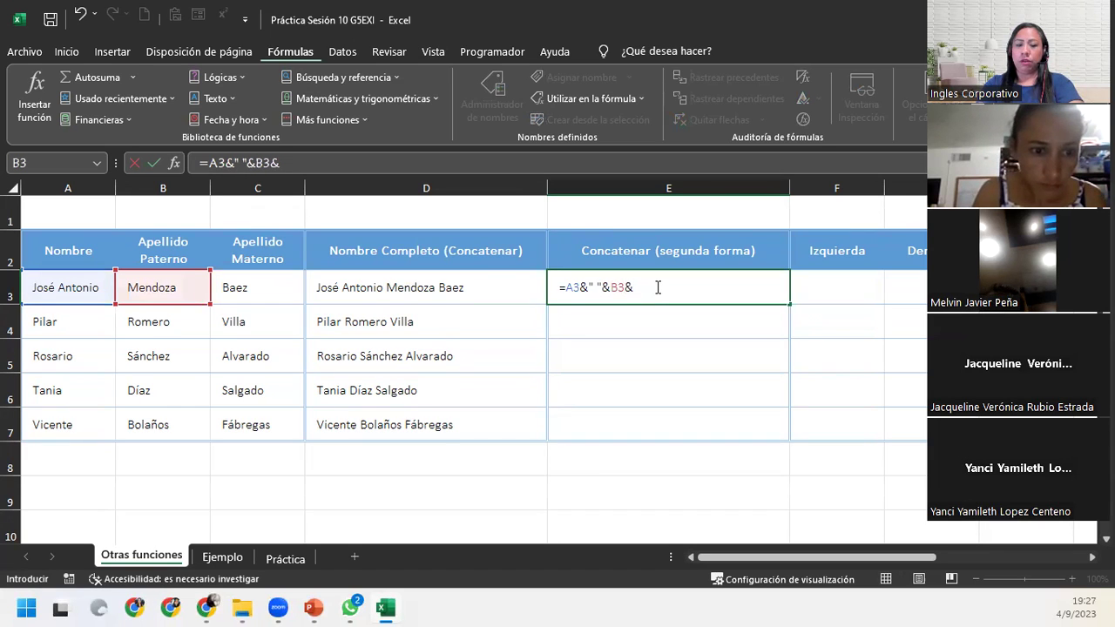
text(")
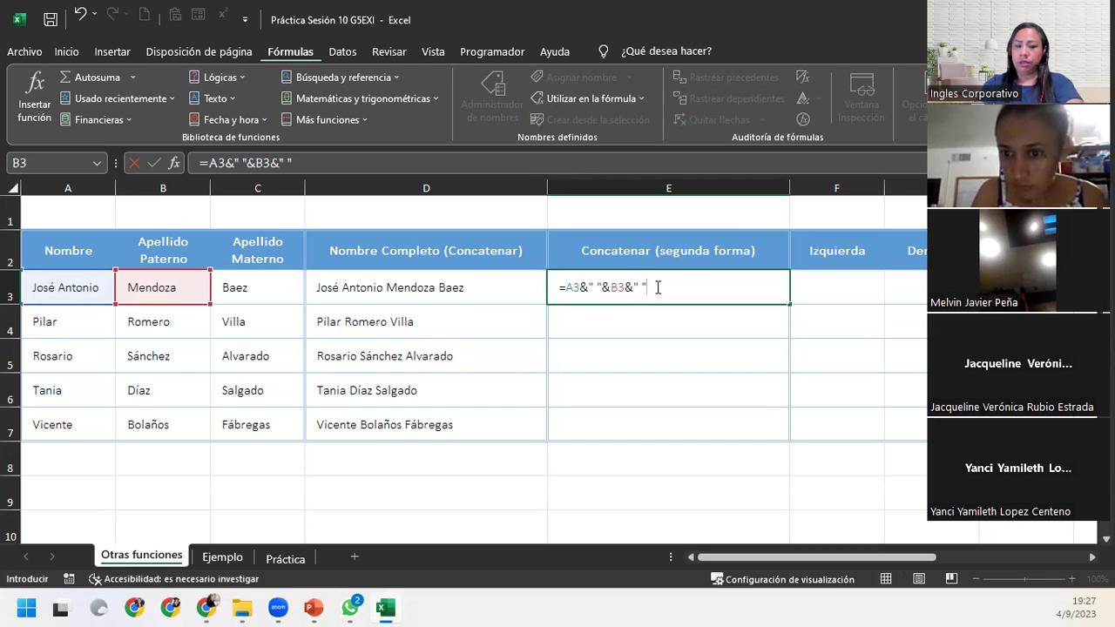
text(&)
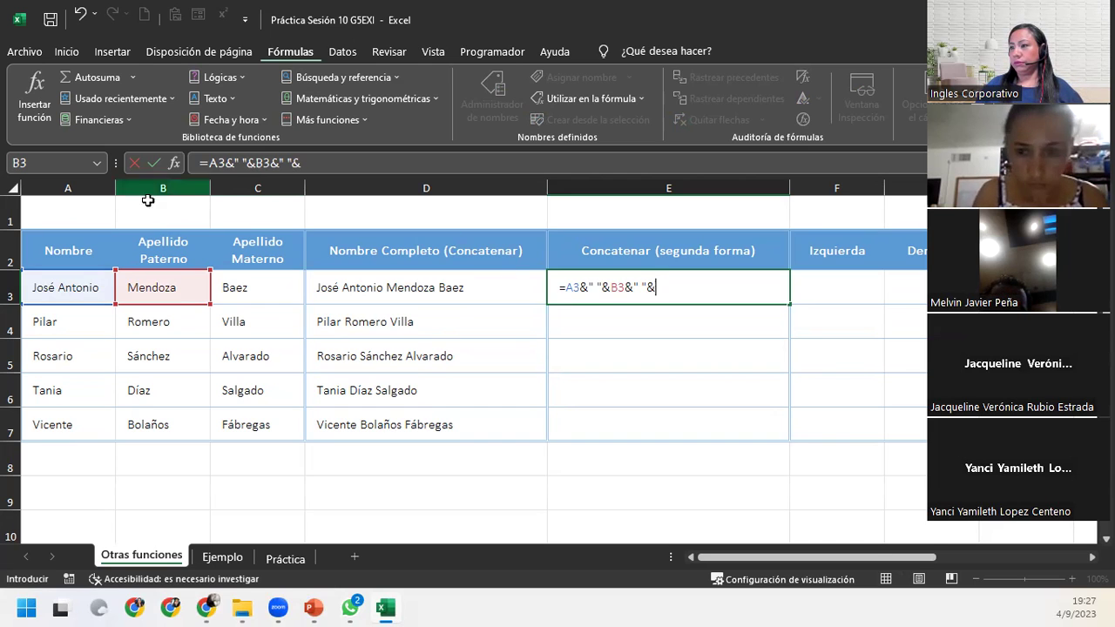
click(268, 293)
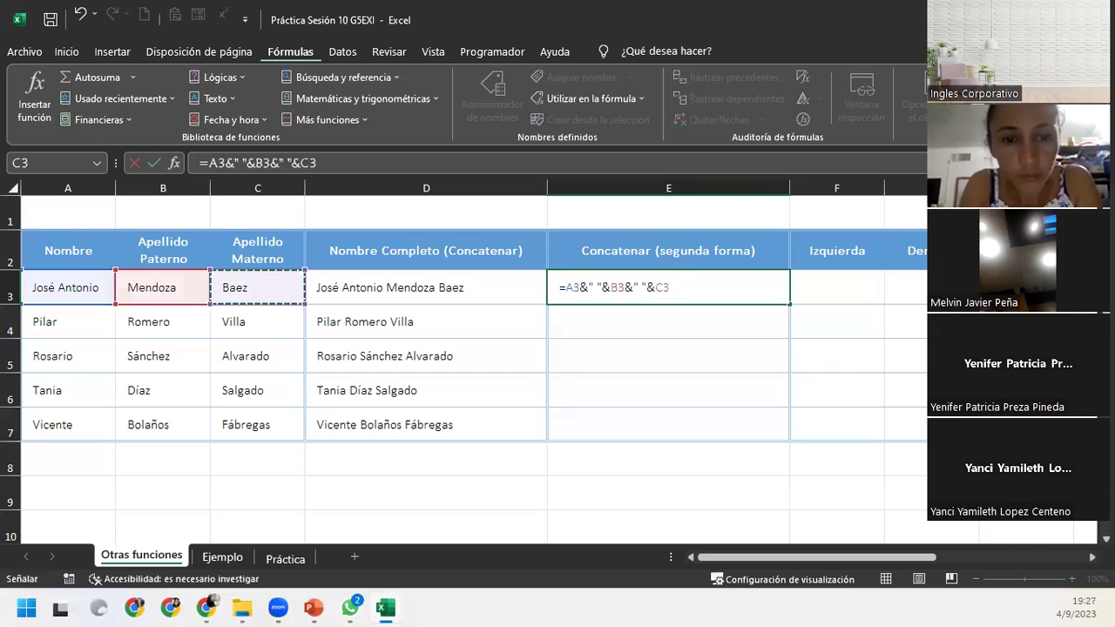
Confirm the E3 formula and fill it down through E7.
key(Return)
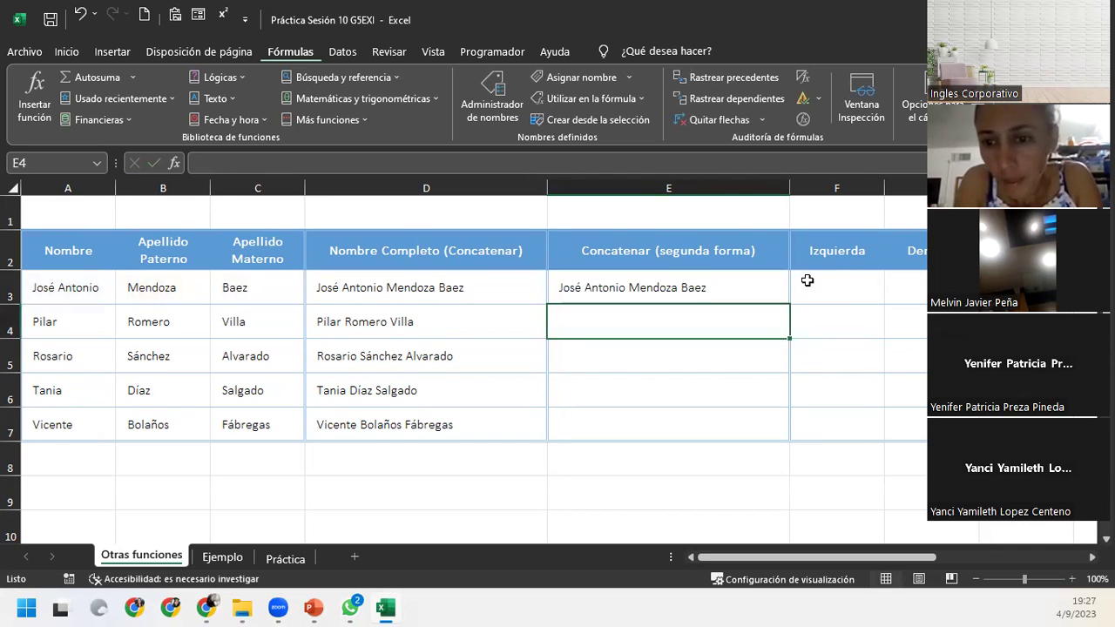
click(776, 289)
double_click(788, 304)
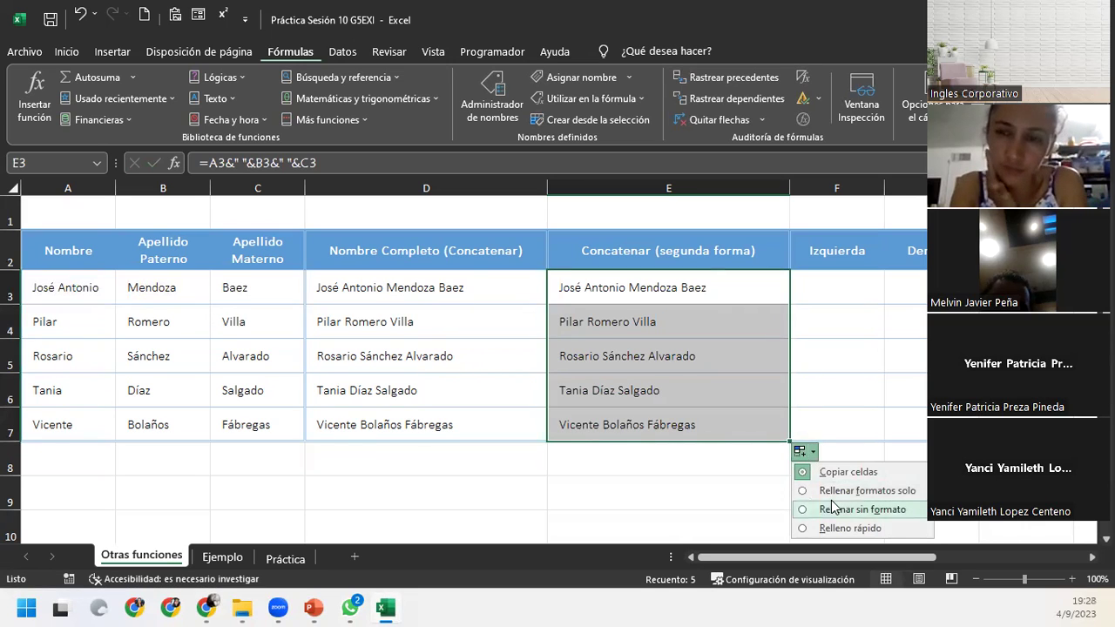
click(824, 508)
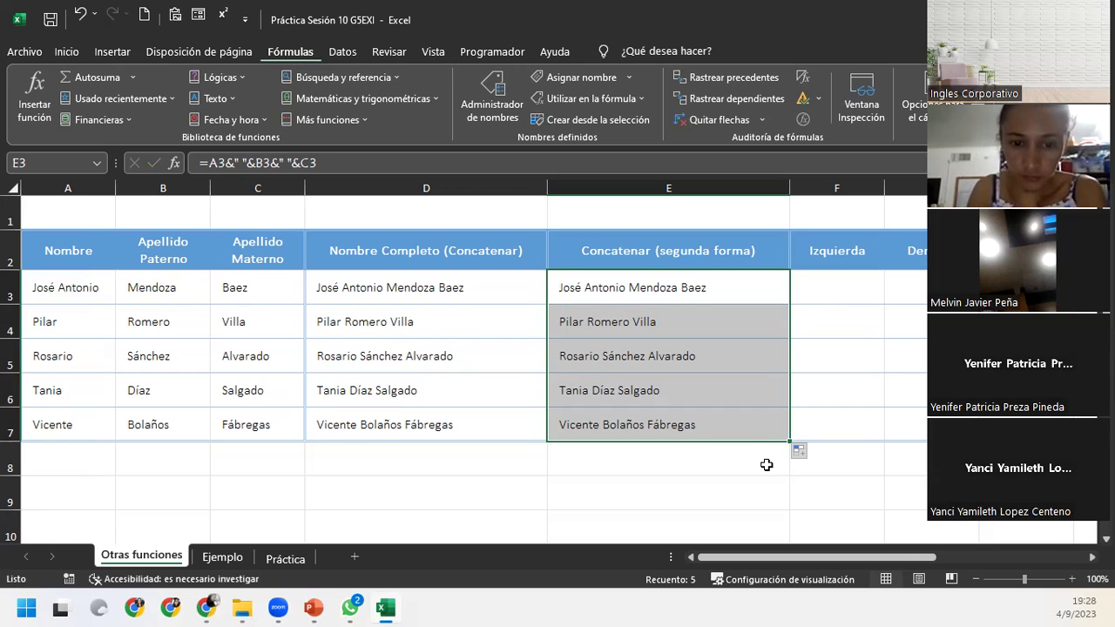
Check the copied formulas in E6 and E3 against the CONCATENAR formula in D3.
click(486, 386)
click(597, 386)
click(507, 318)
click(503, 272)
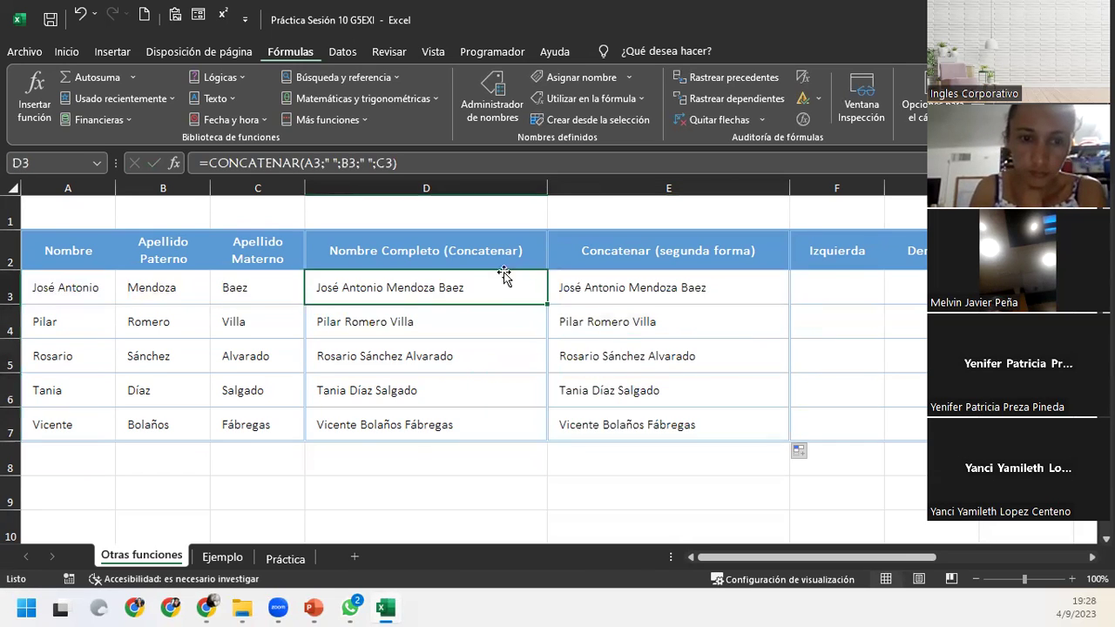
click(608, 282)
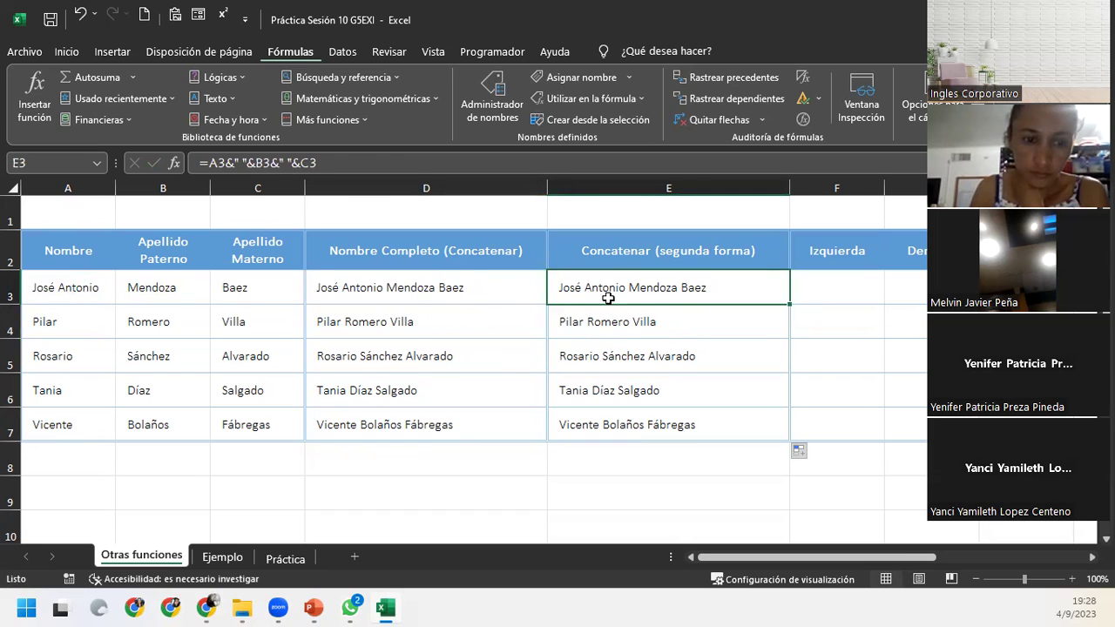
click(453, 298)
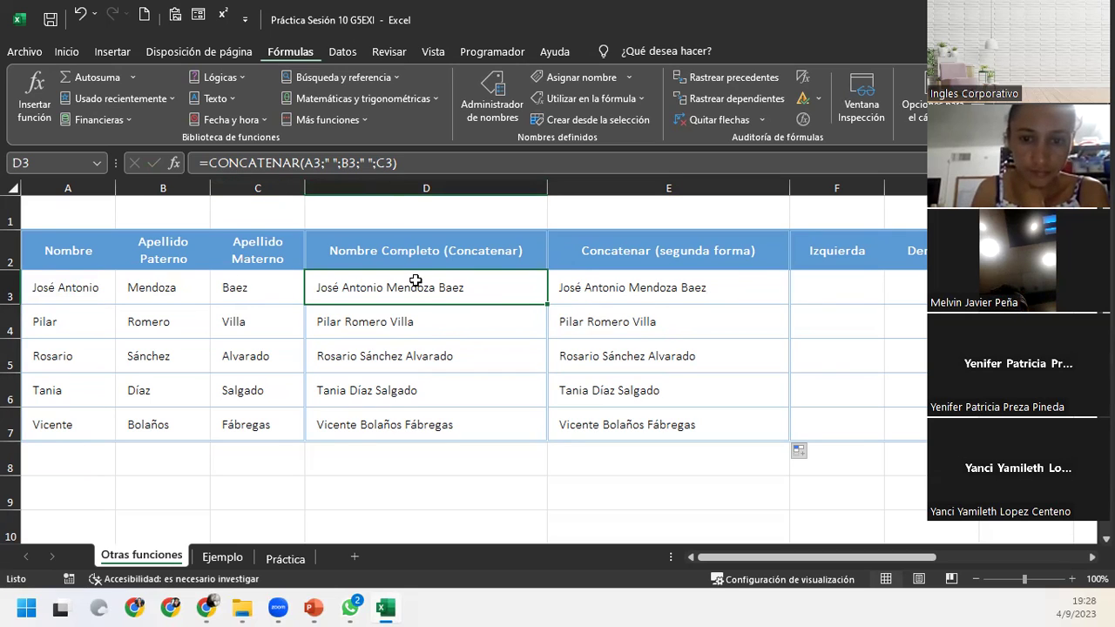
double_click(417, 284)
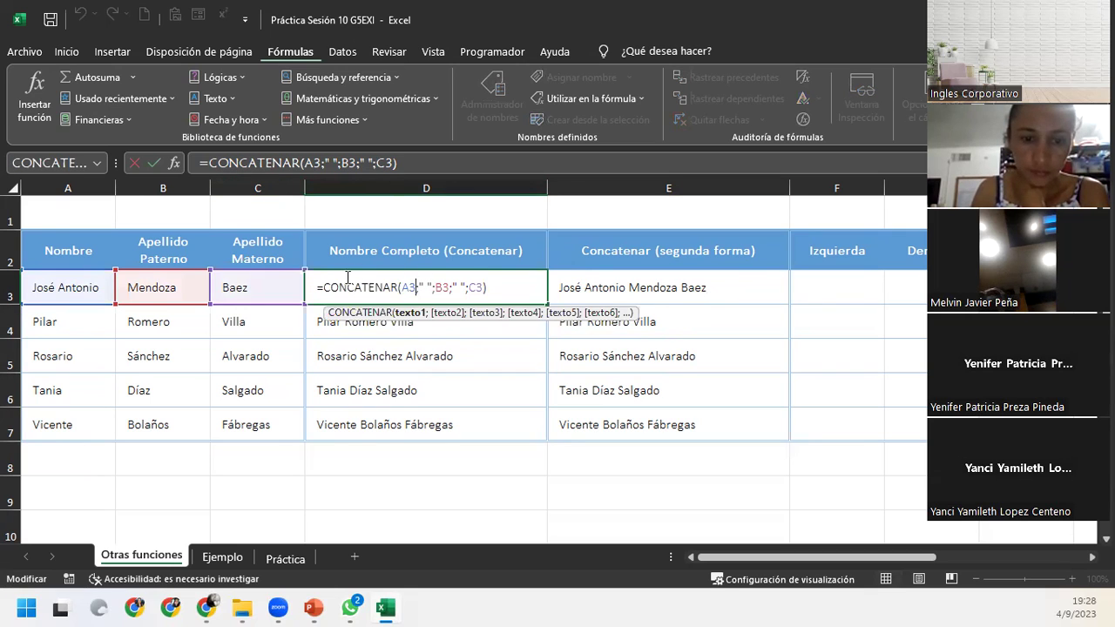
drag(324, 286, 398, 286)
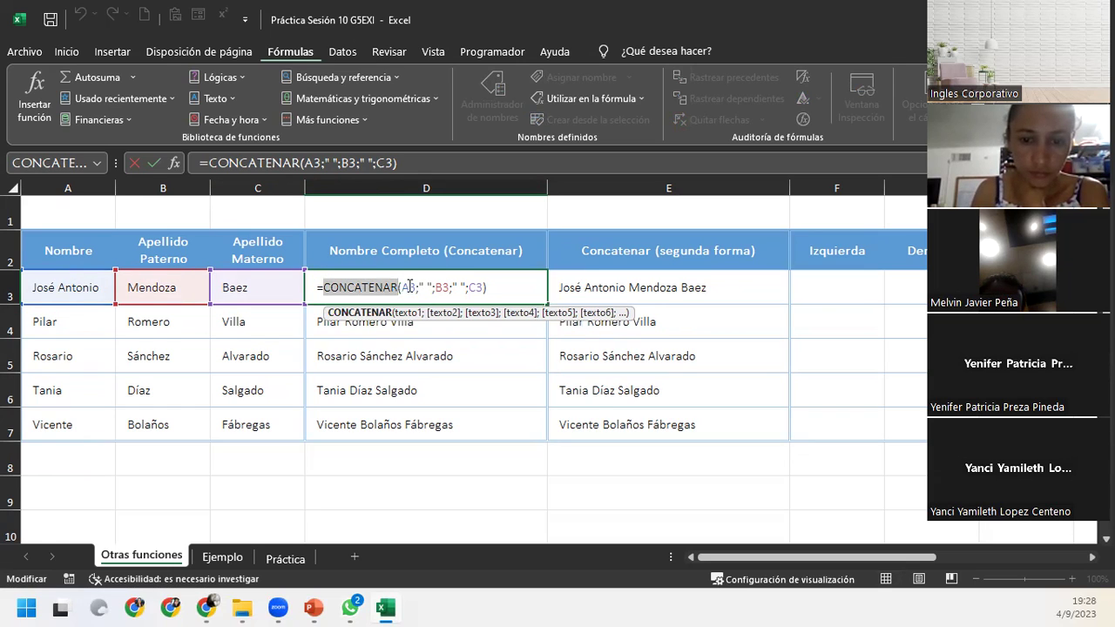
click(410, 286)
click(504, 285)
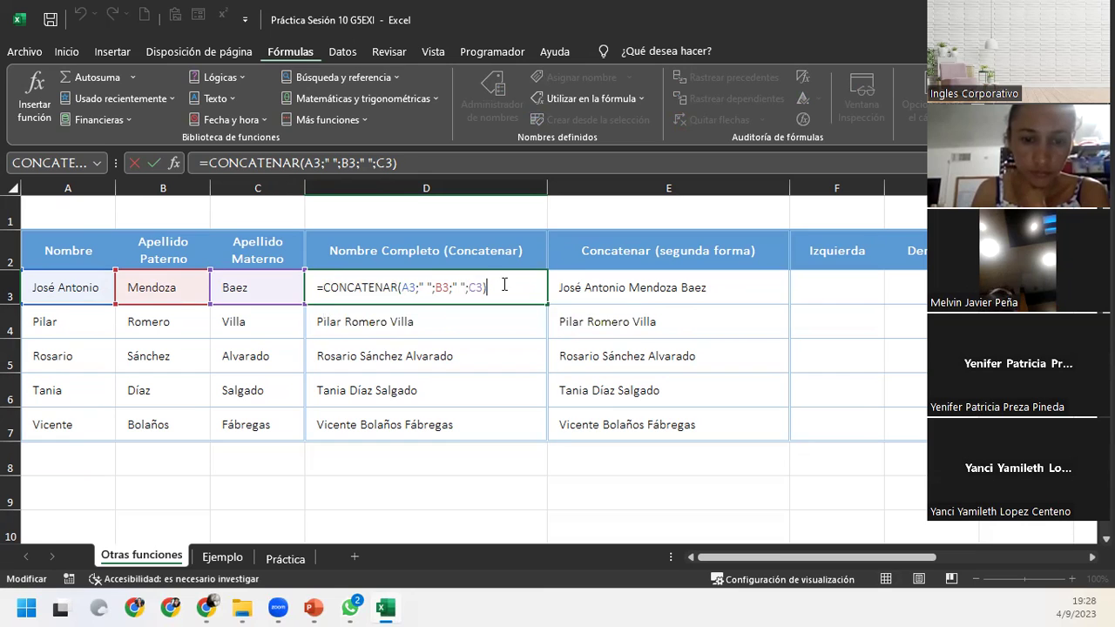
key(Return)
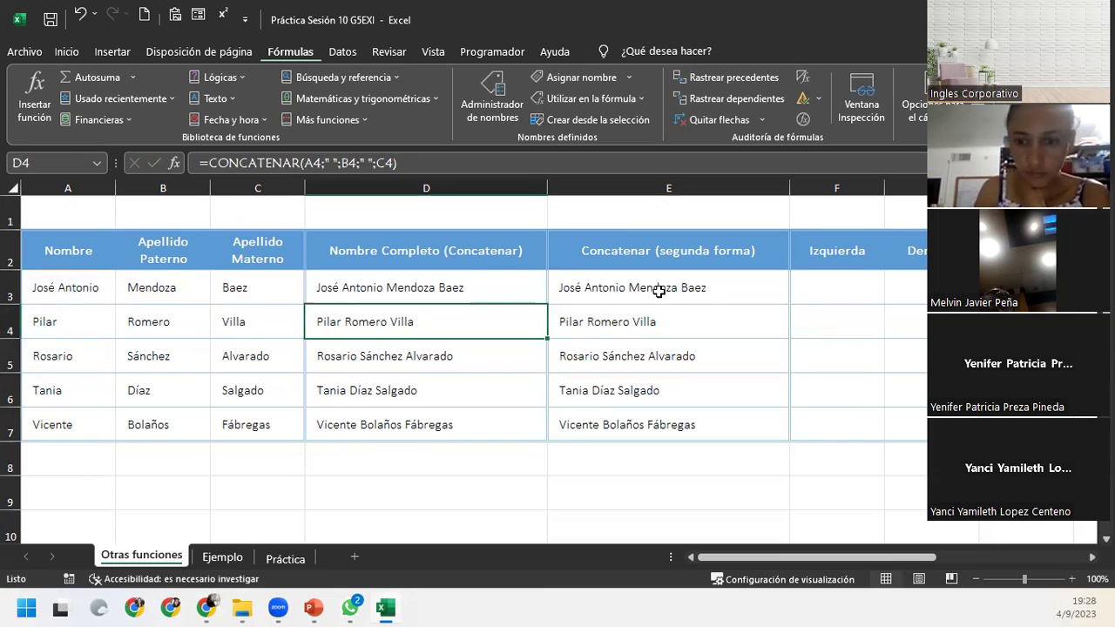
click(655, 290)
click(723, 264)
double_click(721, 280)
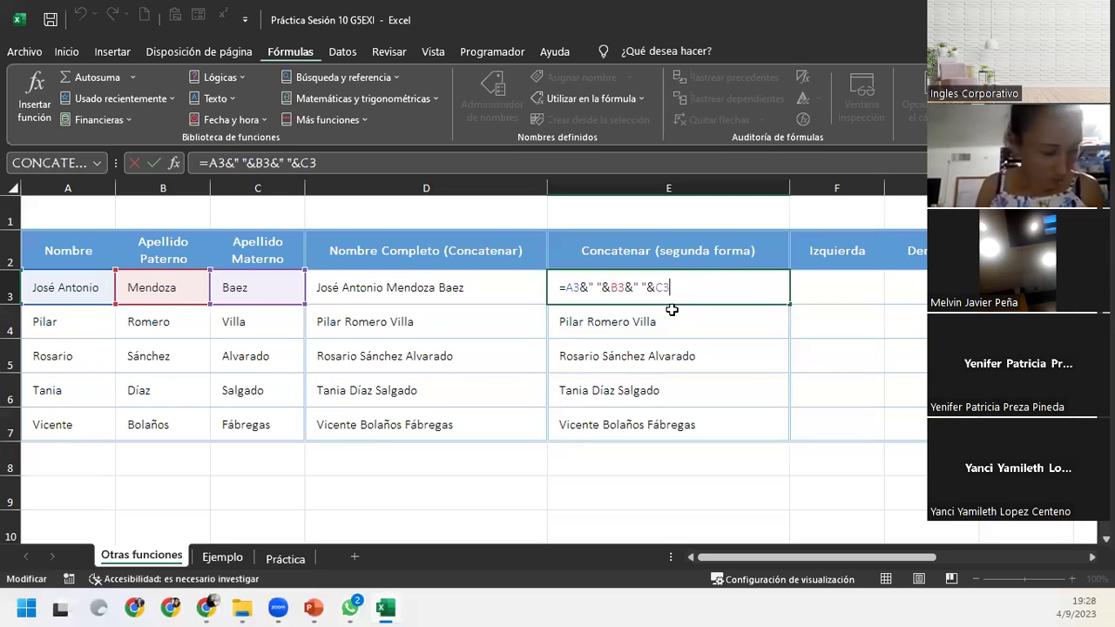
key(Return)
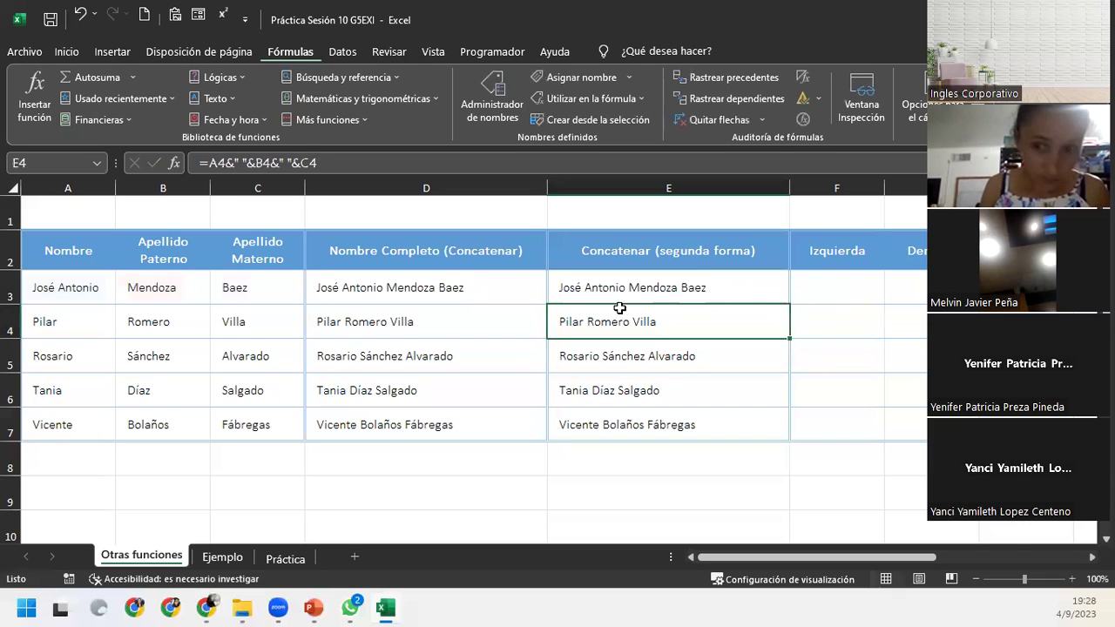
click(635, 284)
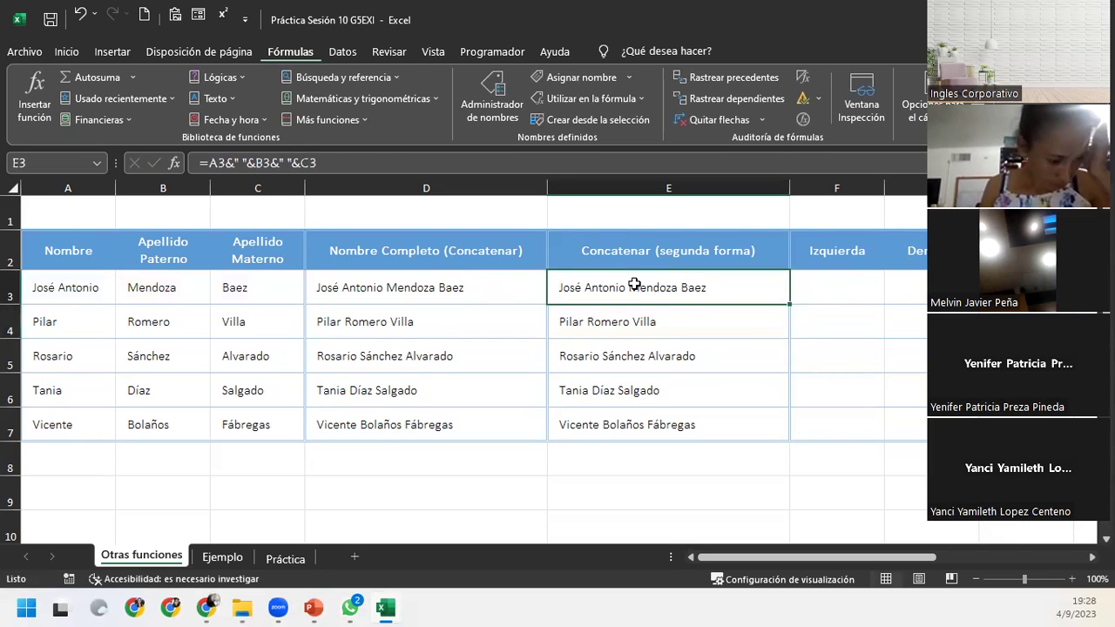
click(526, 288)
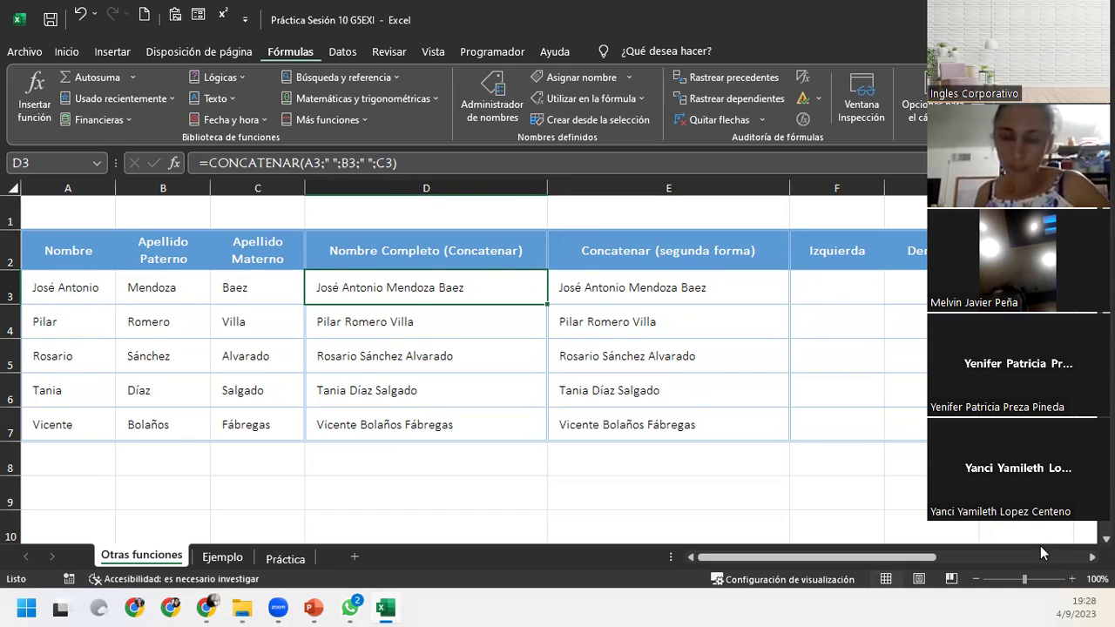
Insert the IZQUIERDA text function into cell F3 from the Fórmulas text functions.
click(856, 286)
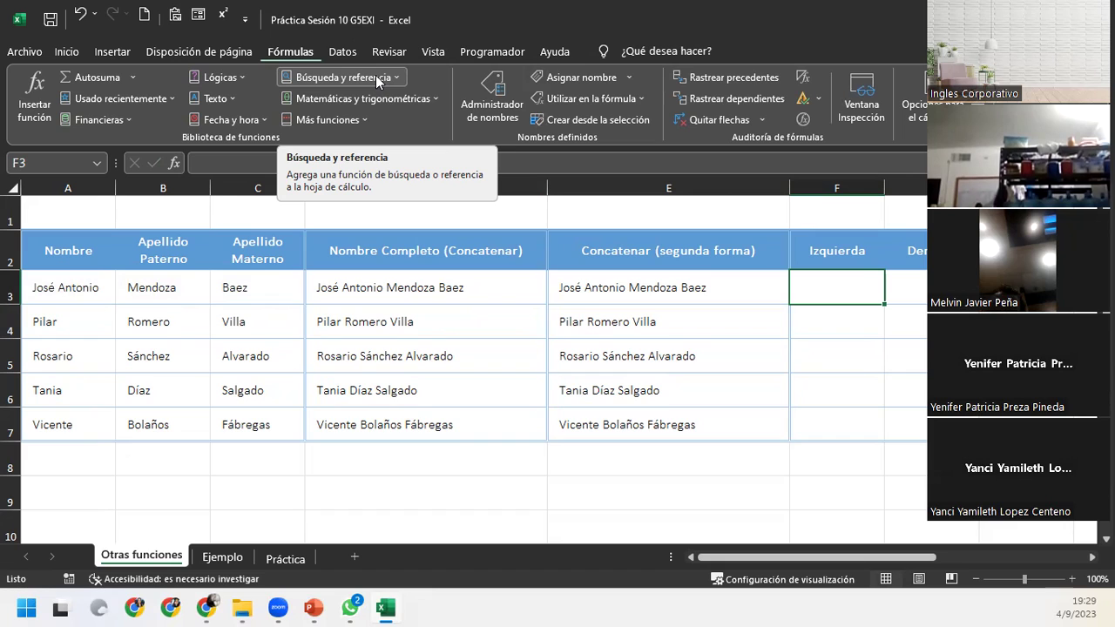
click(231, 100)
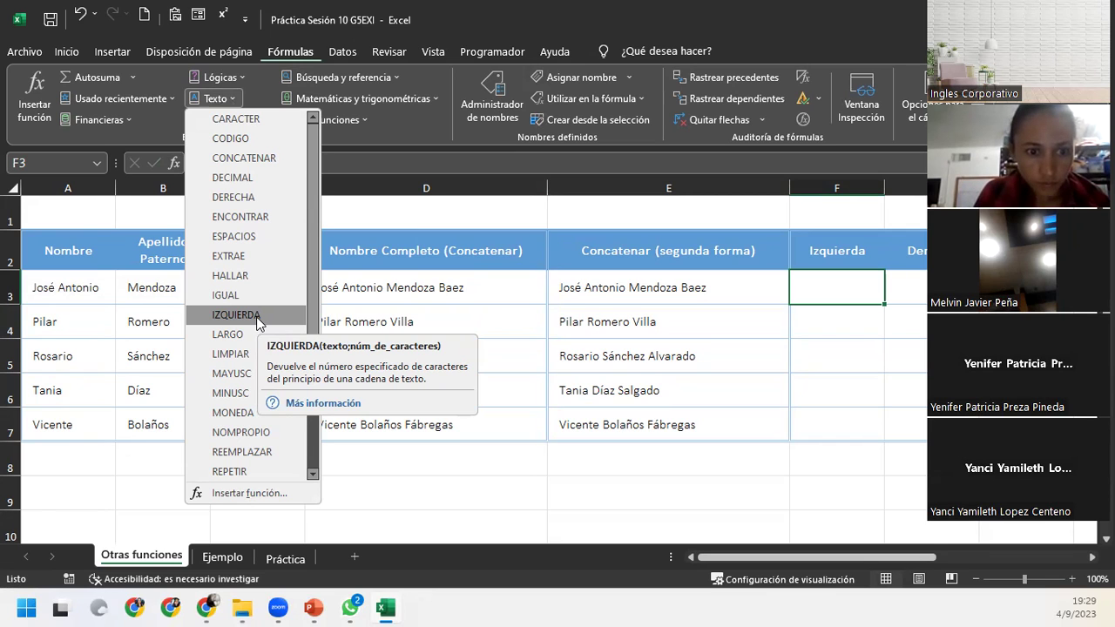
click(257, 318)
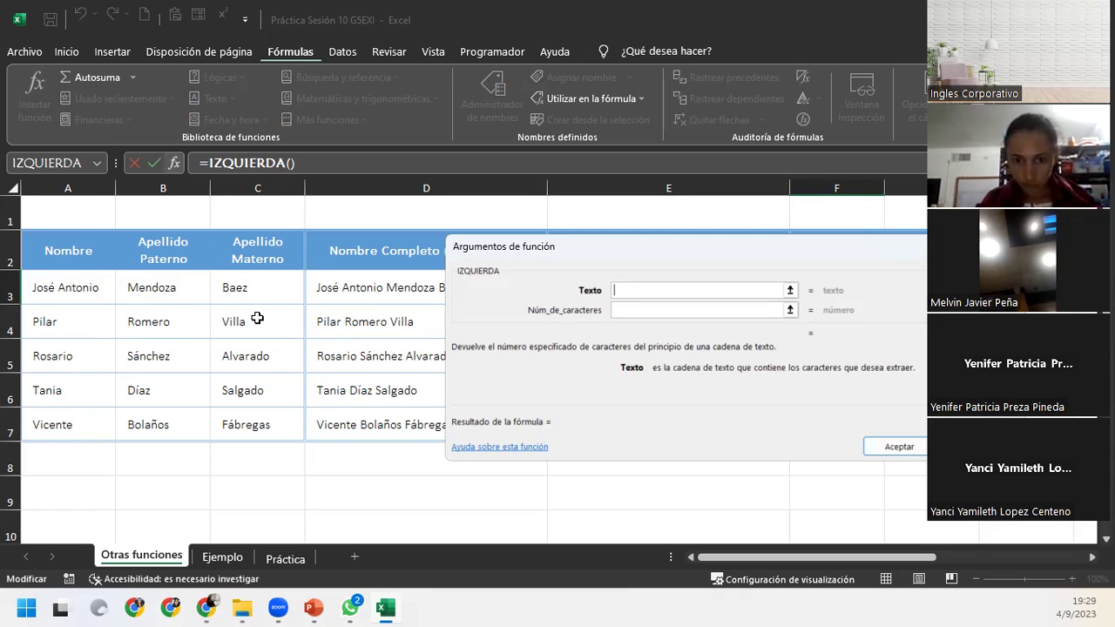
Set Núm_de_caracteres to 2, then clear the sample word 'Maura' from Texto.
text(Maura)
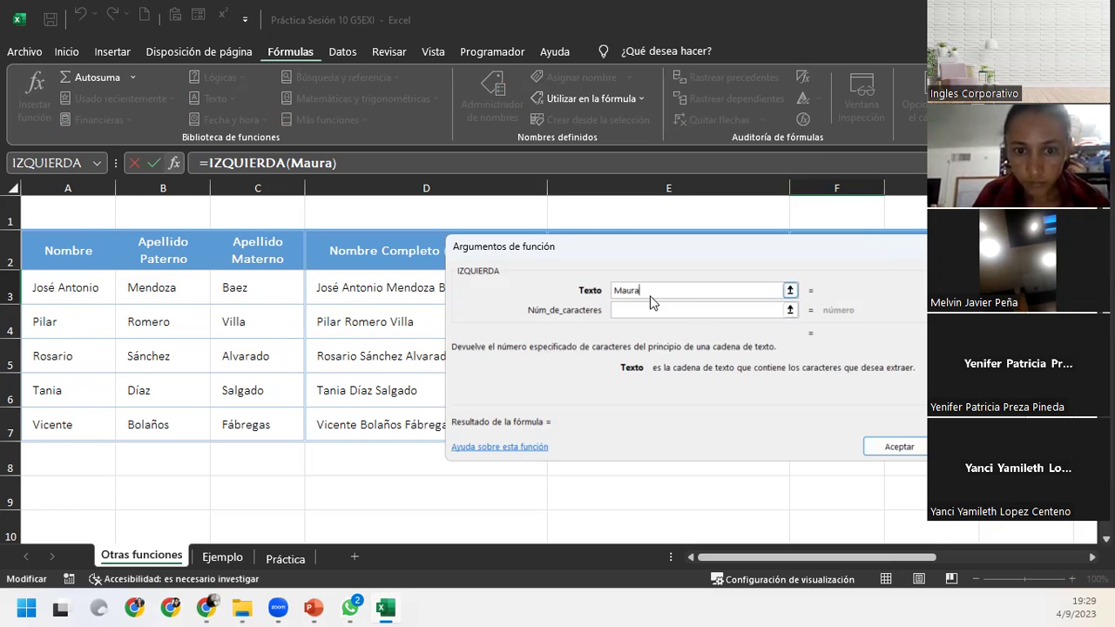
key(Tab)
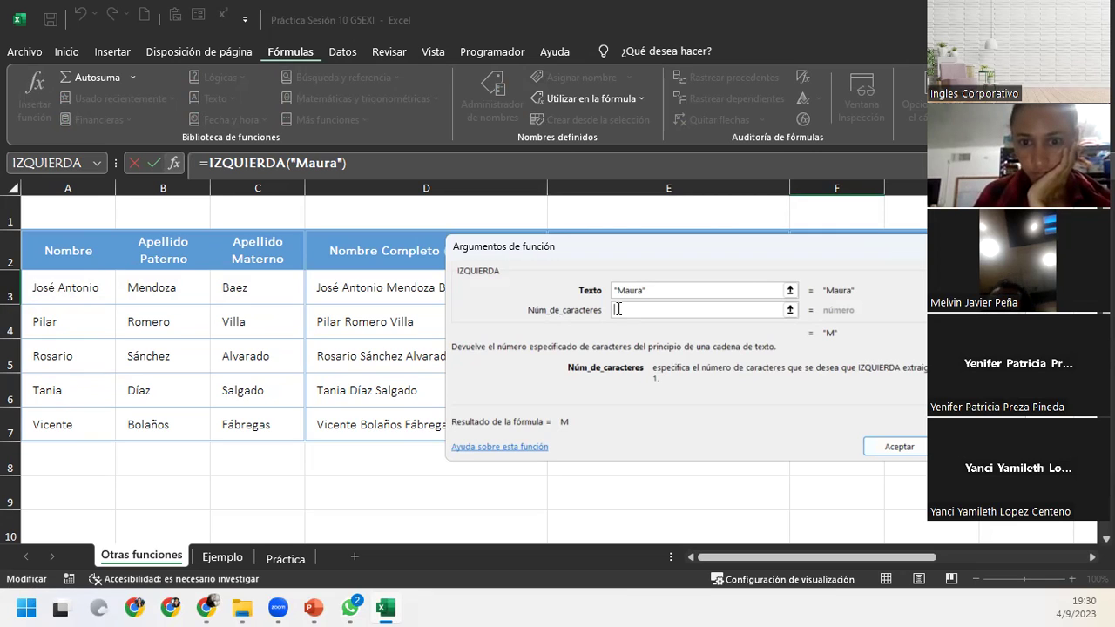
text(2)
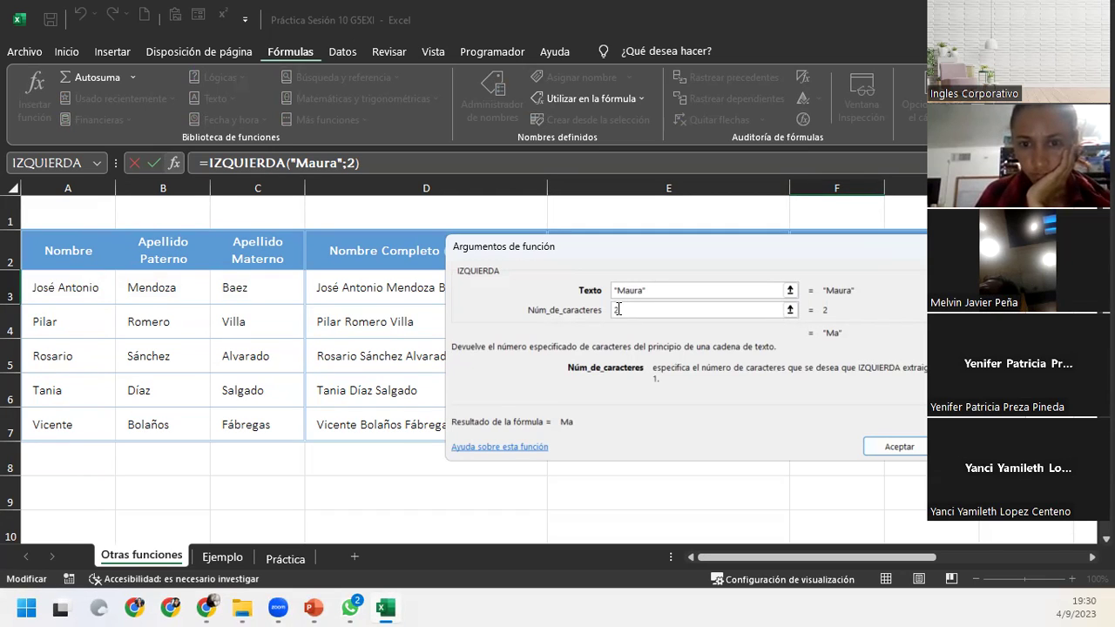
click(665, 291)
drag(665, 291, 593, 290)
key(Delete)
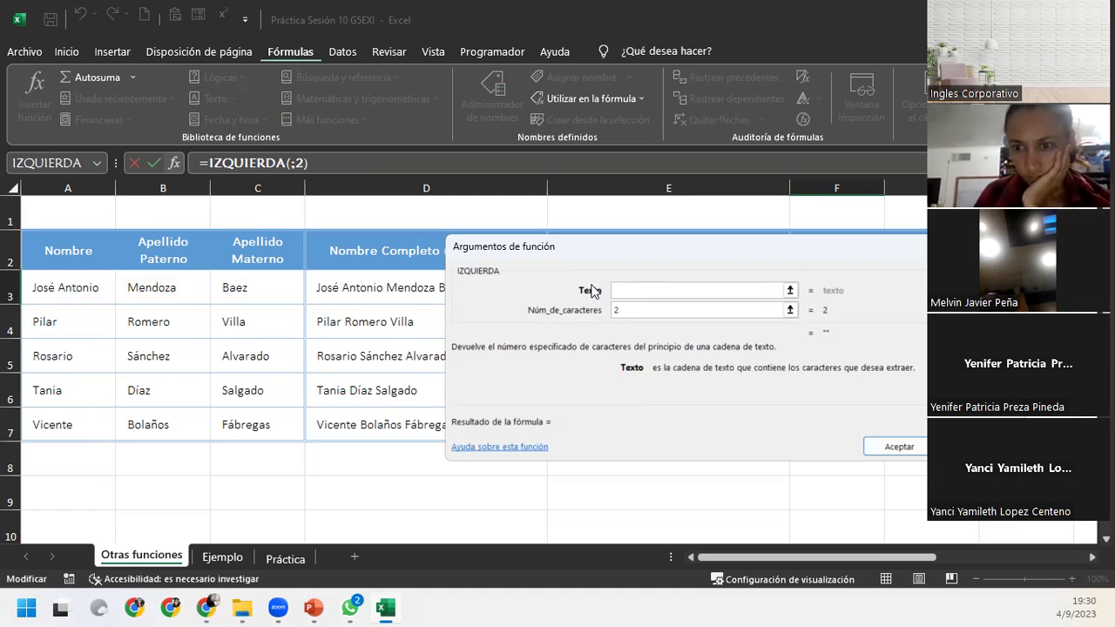
Use A3 as the Texto argument and accept, giving =IZQUIERDA(A3;2) showing Jo.
click(42, 299)
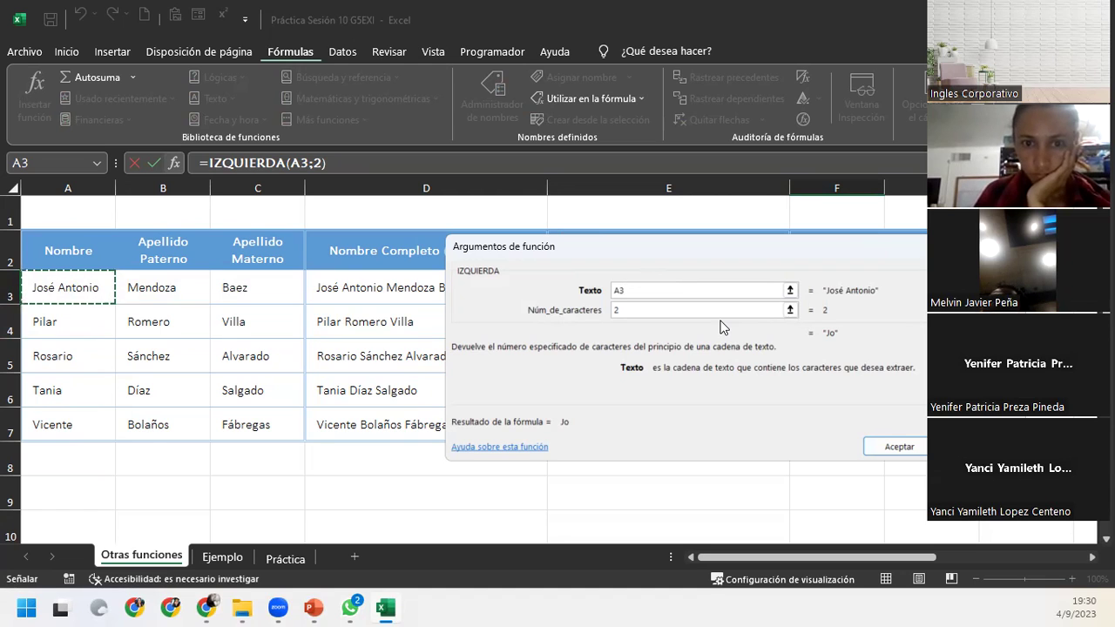
click(672, 310)
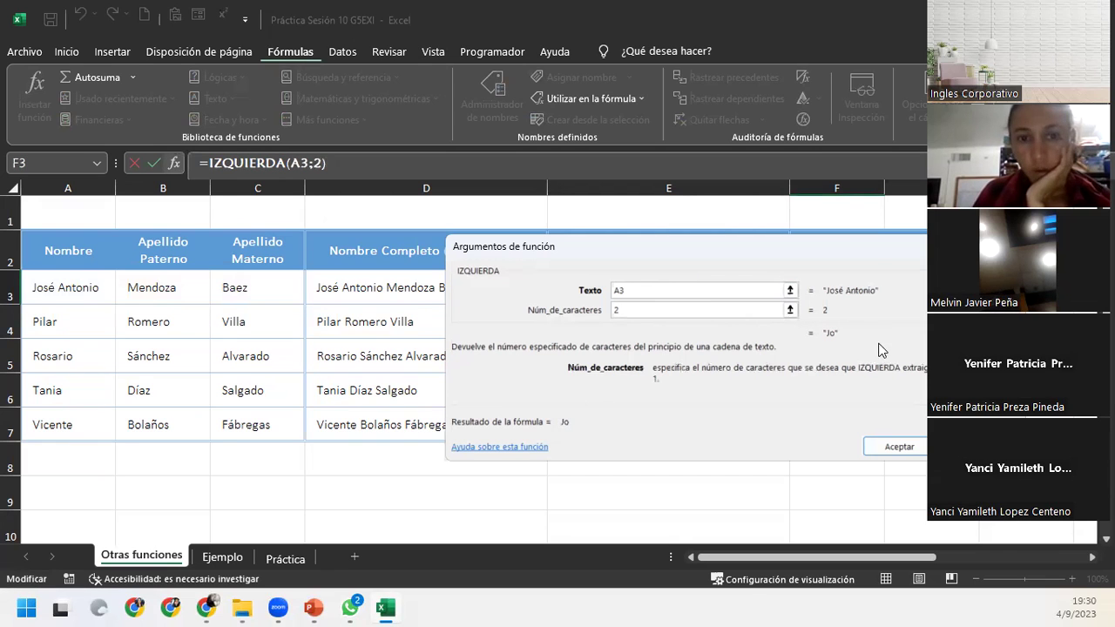
click(885, 451)
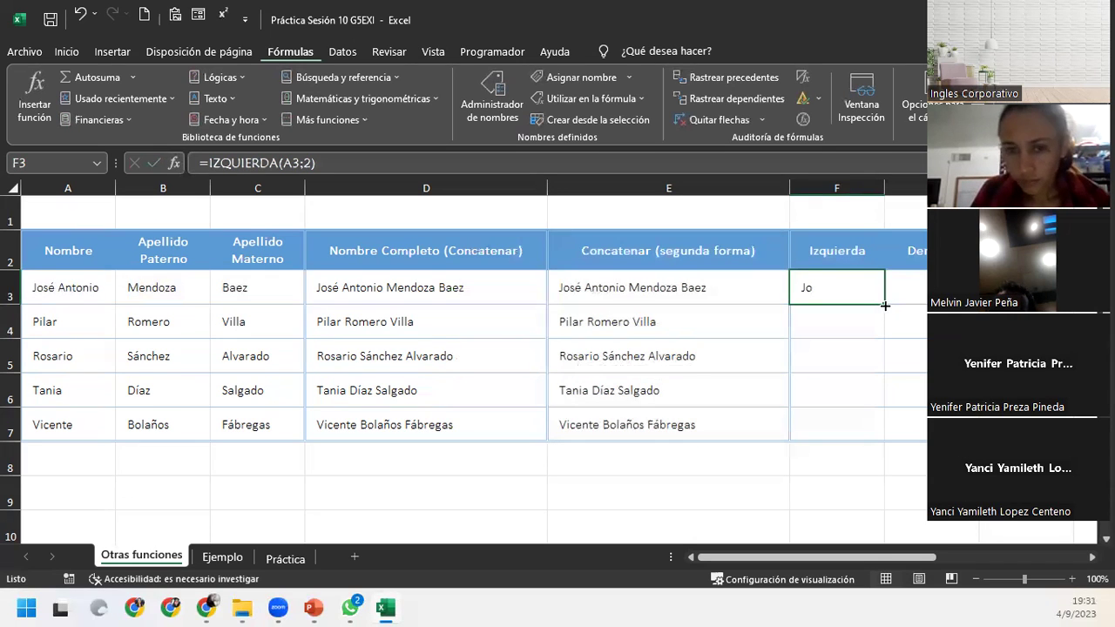
Fill the IZQUIERDA formula down to F7, showing Jo, Pi, Ro, Ta and Vi.
double_click(885, 306)
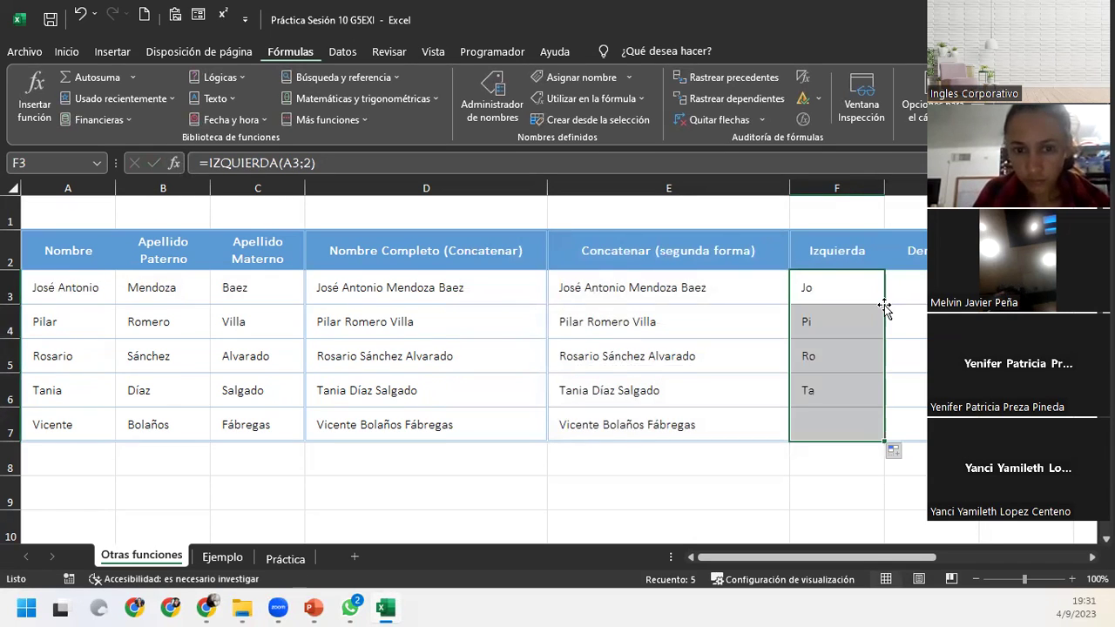
click(903, 455)
click(897, 451)
click(941, 513)
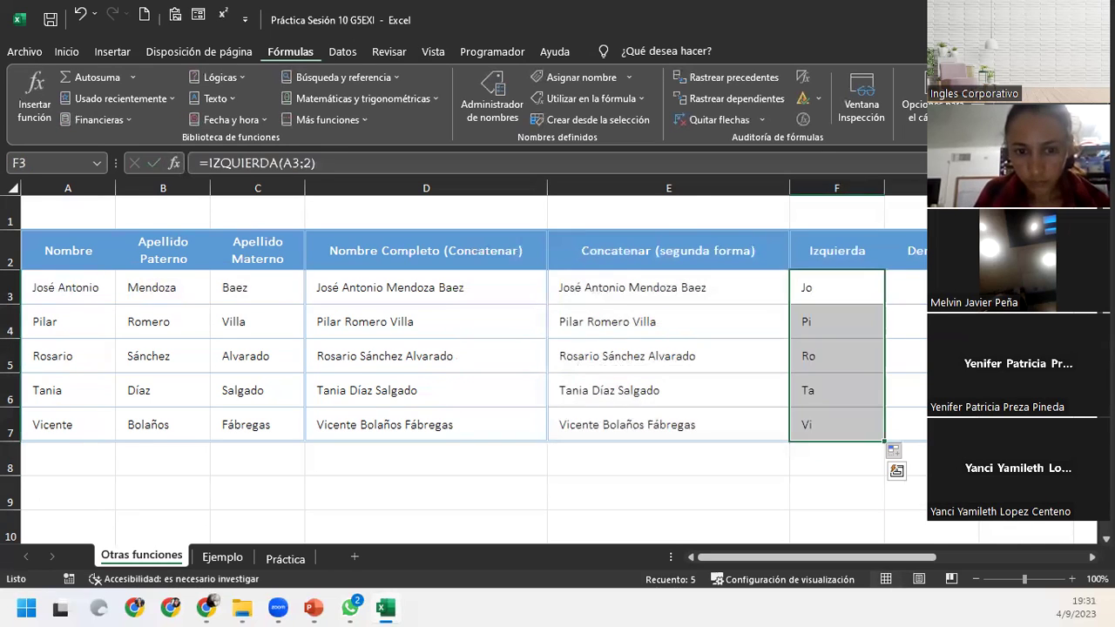
click(906, 251)
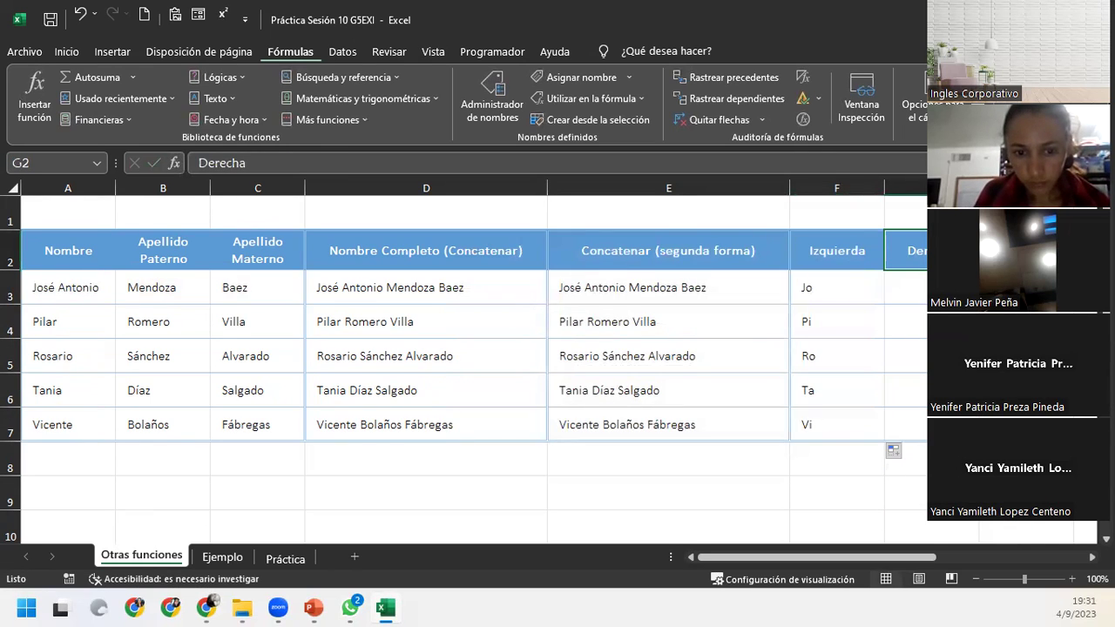
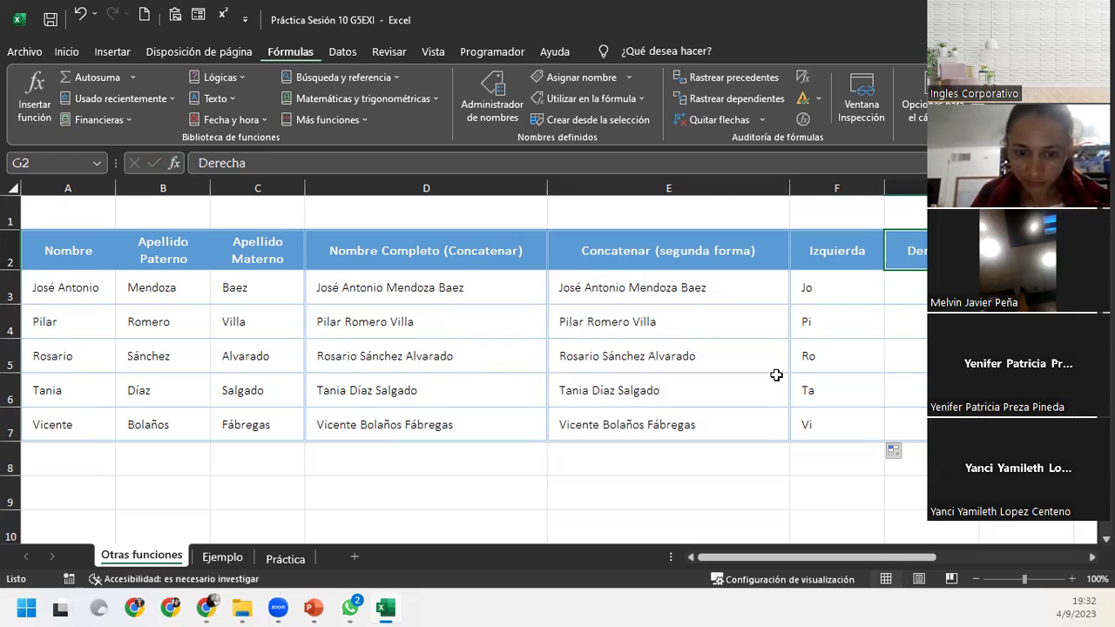
Start a DERECHA formula in G3 by typing and from the Text functions list, cancelling both attempts.
click(906, 287)
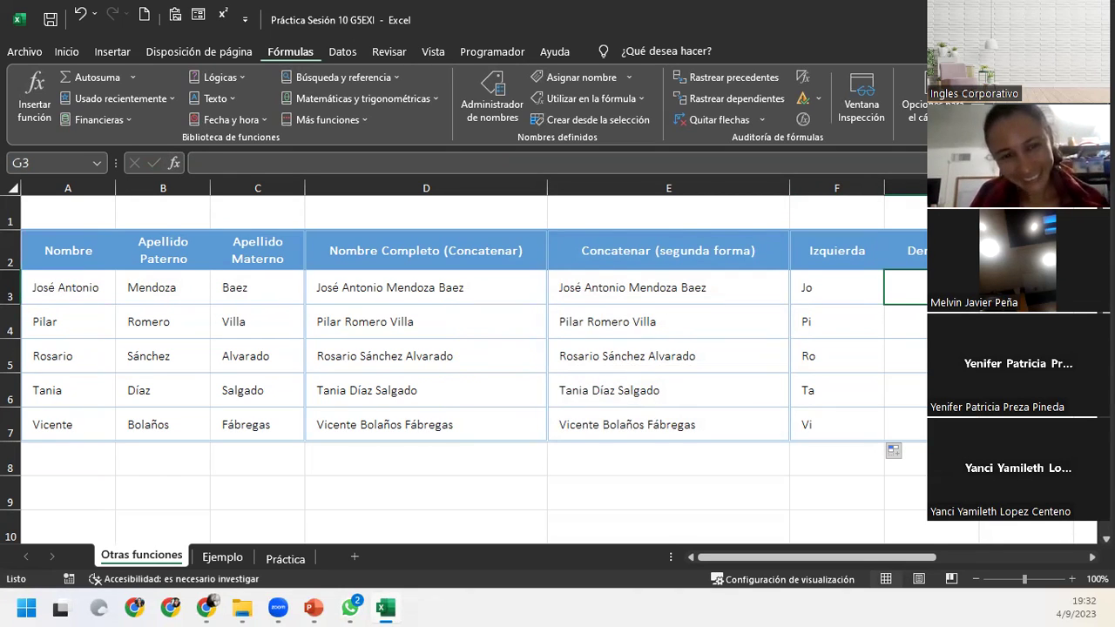
text(=)
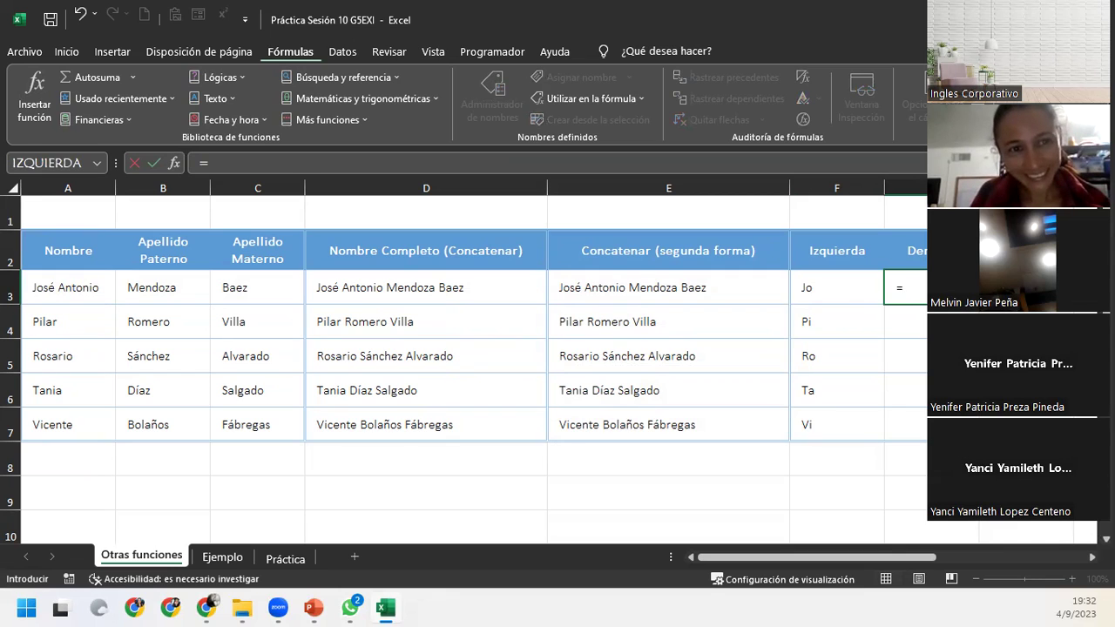
key(Escape)
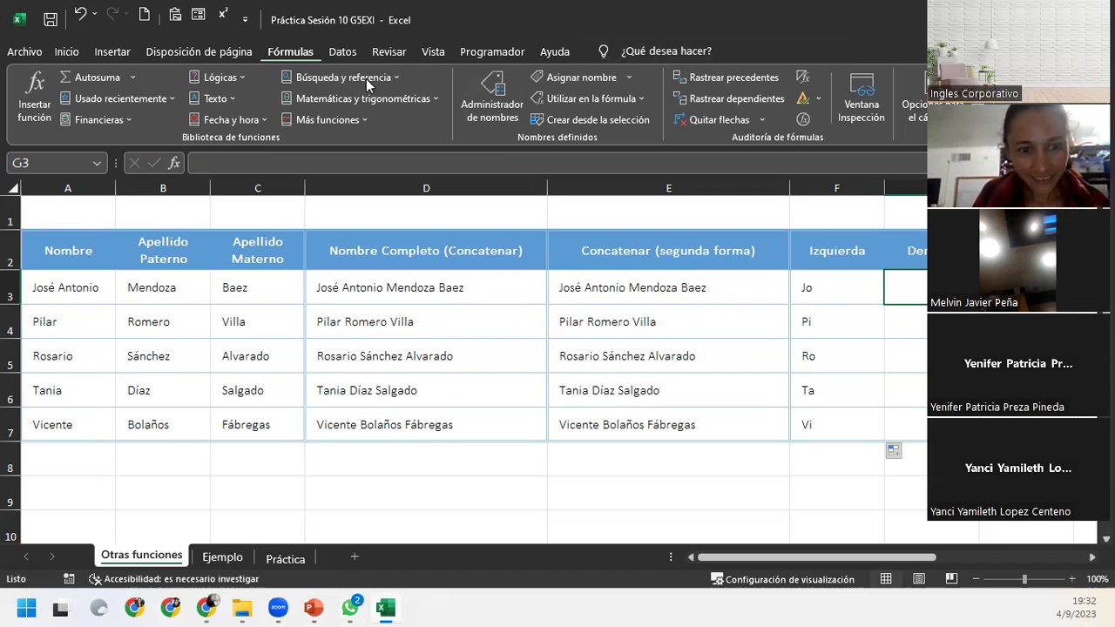
click(234, 100)
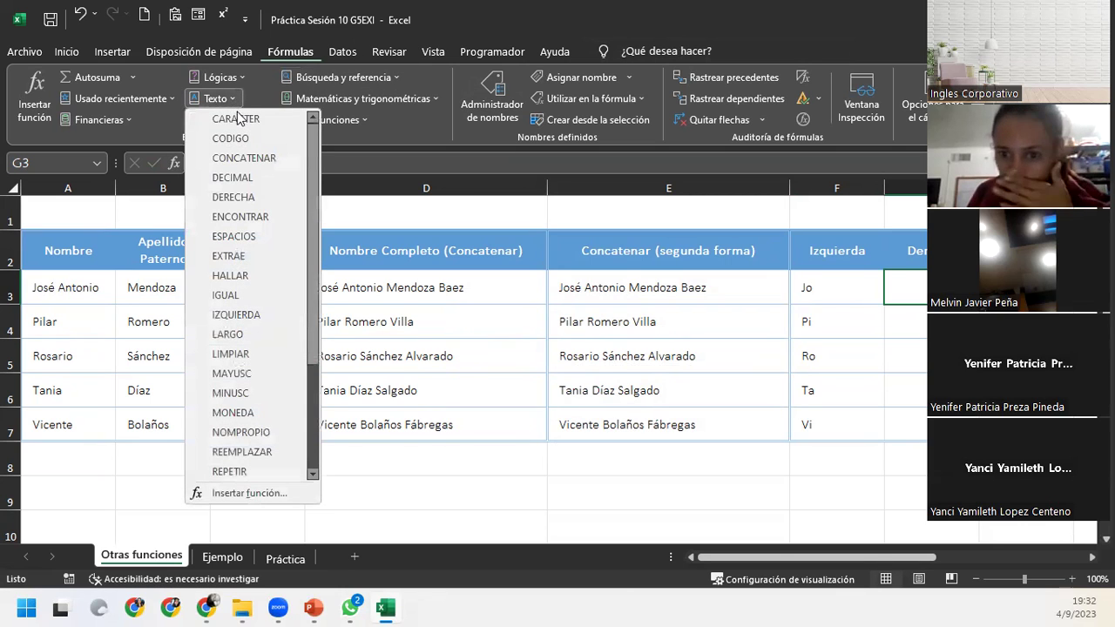
click(234, 197)
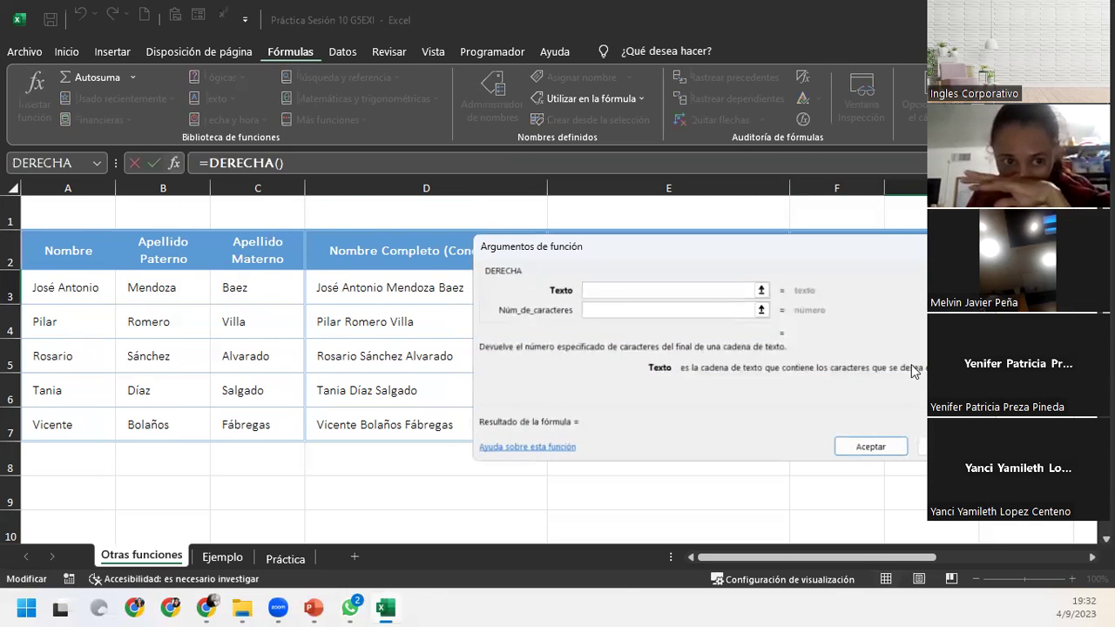
key(Escape)
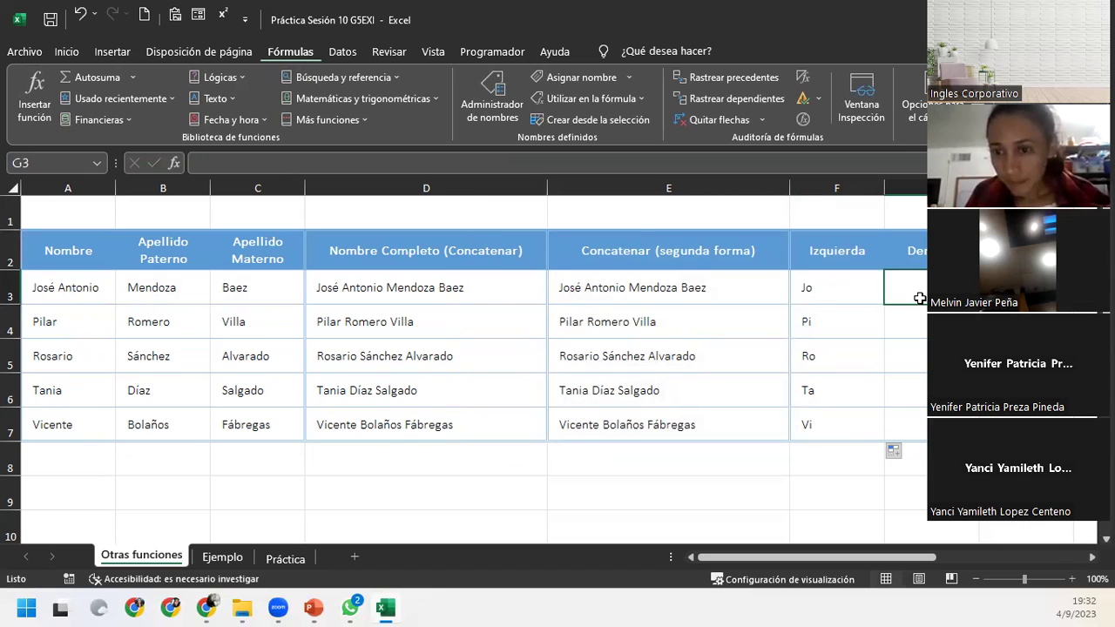
Enter =DERECHA(B3;1) in G3 so it returns 'a' from Mendoza.
text(=dere)
key(Tab)
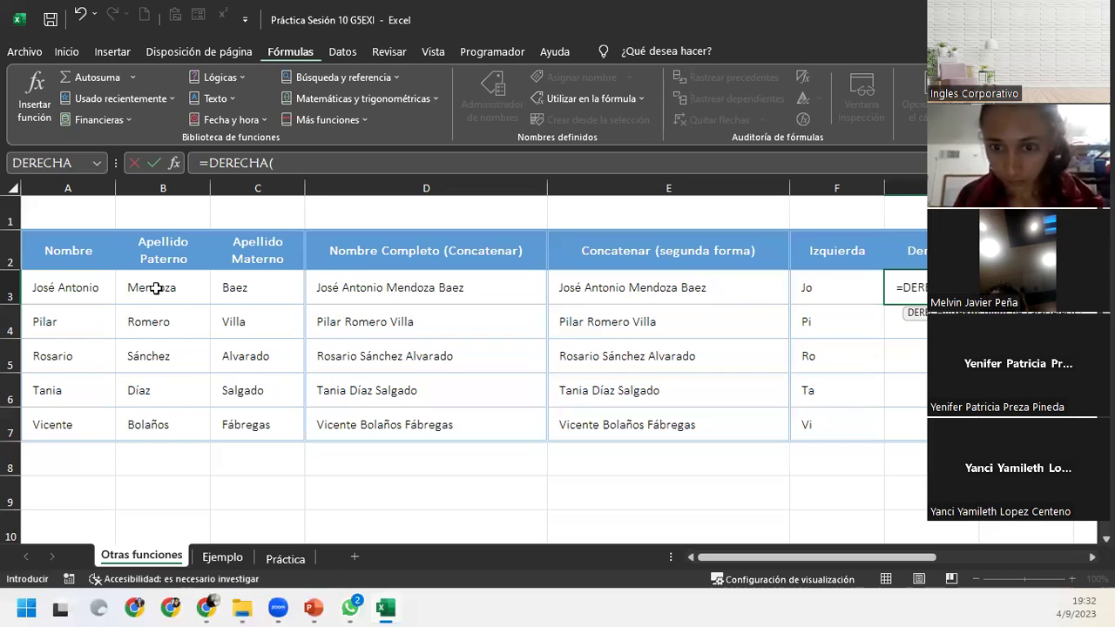
click(155, 288)
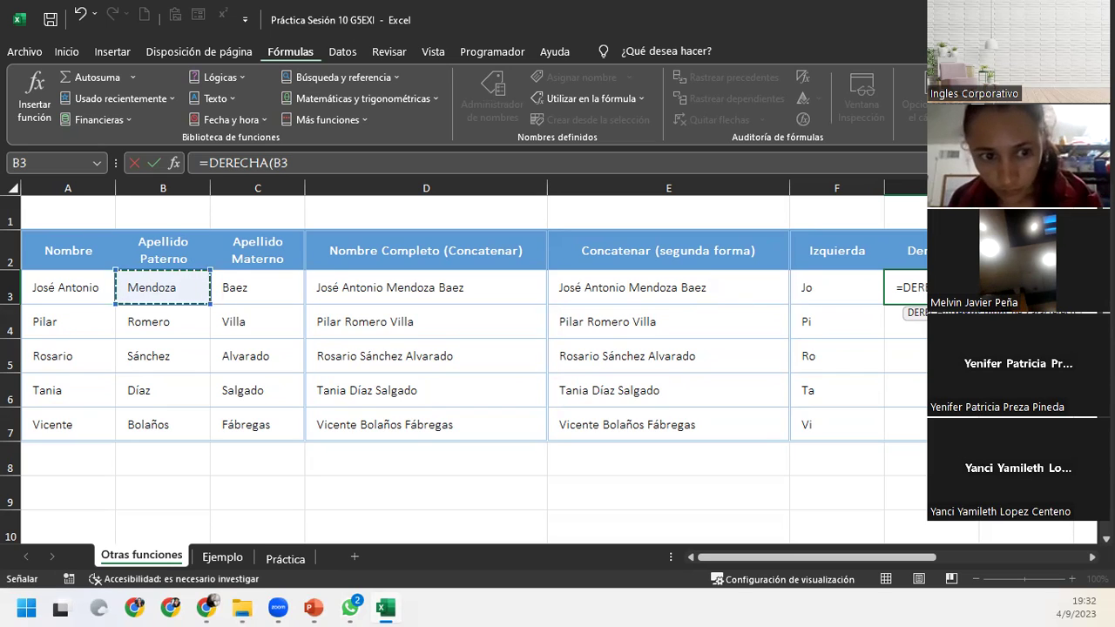
text(;)
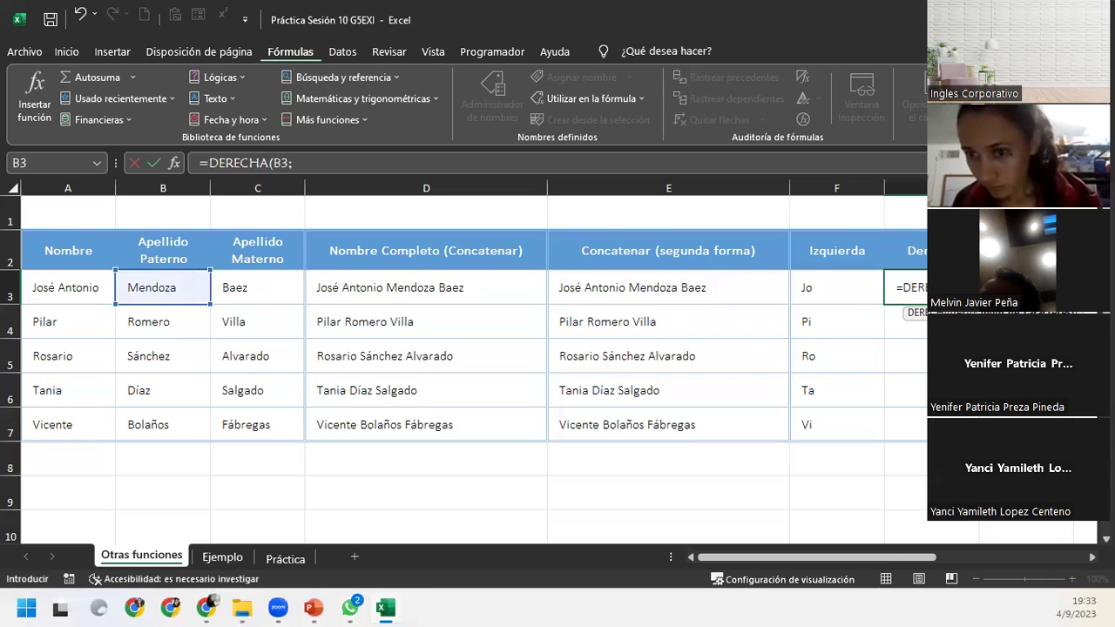
text(1)
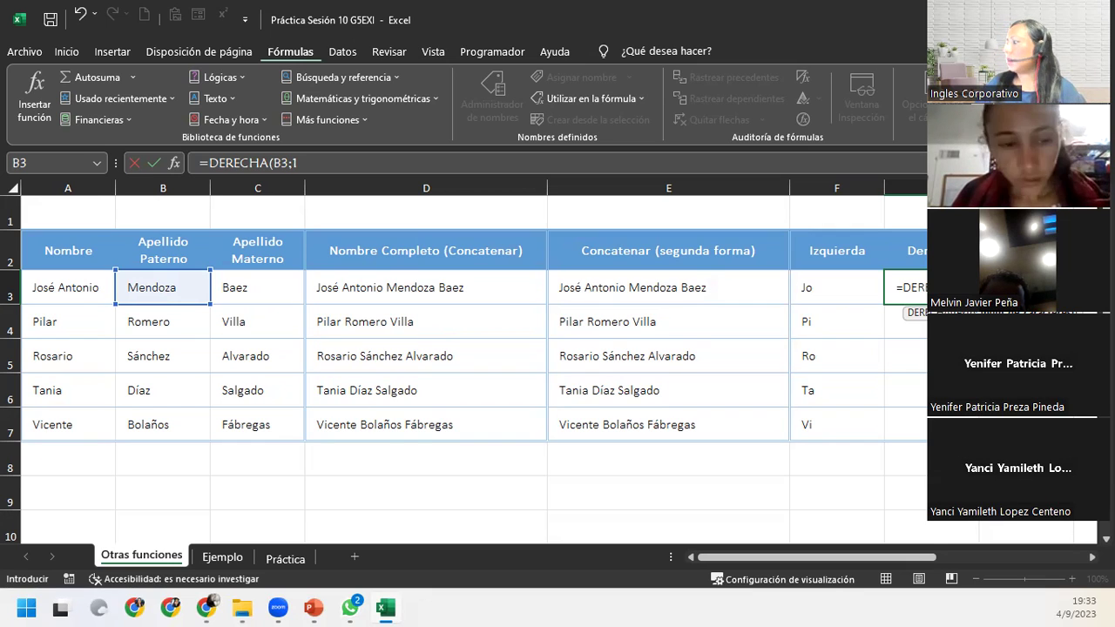
text())
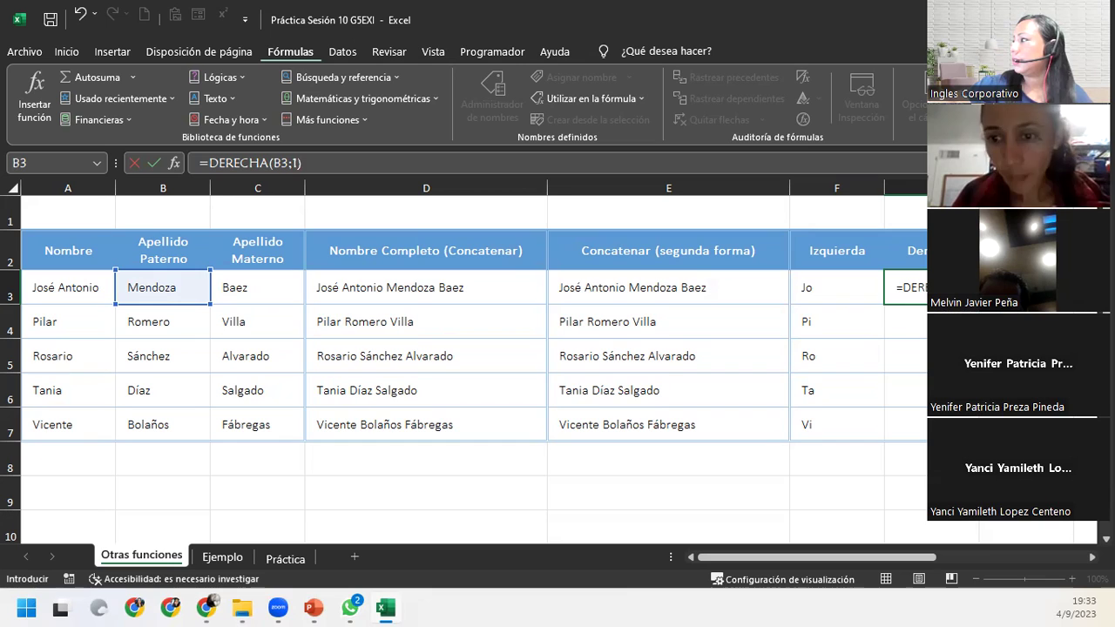
key(Return)
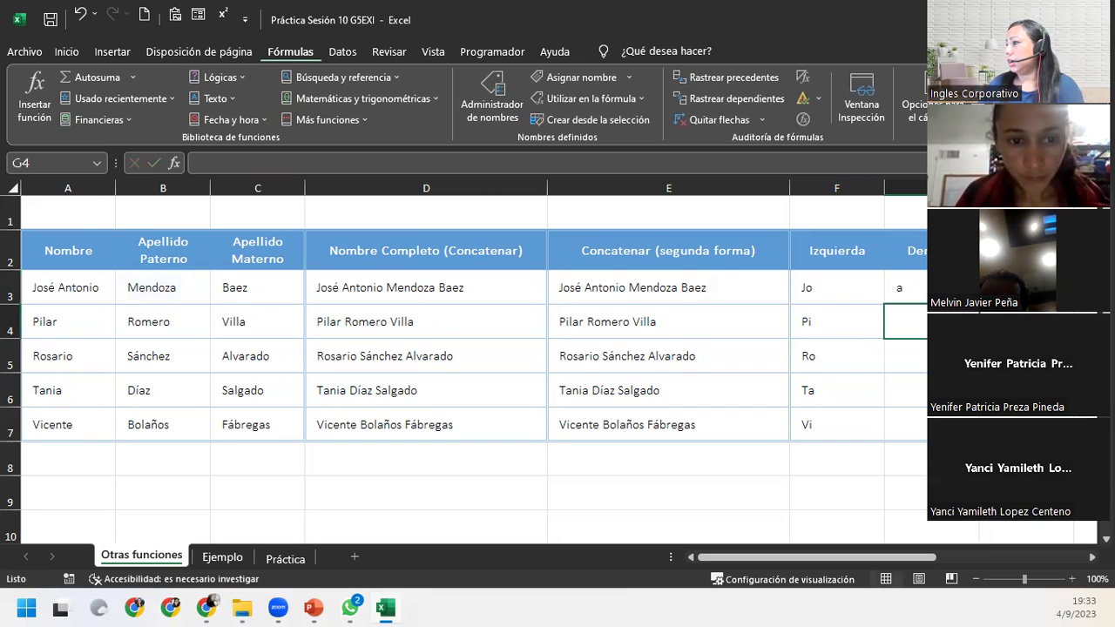
Copy the G3 DERECHA formula down through G7 and dismiss the fill options.
click(915, 288)
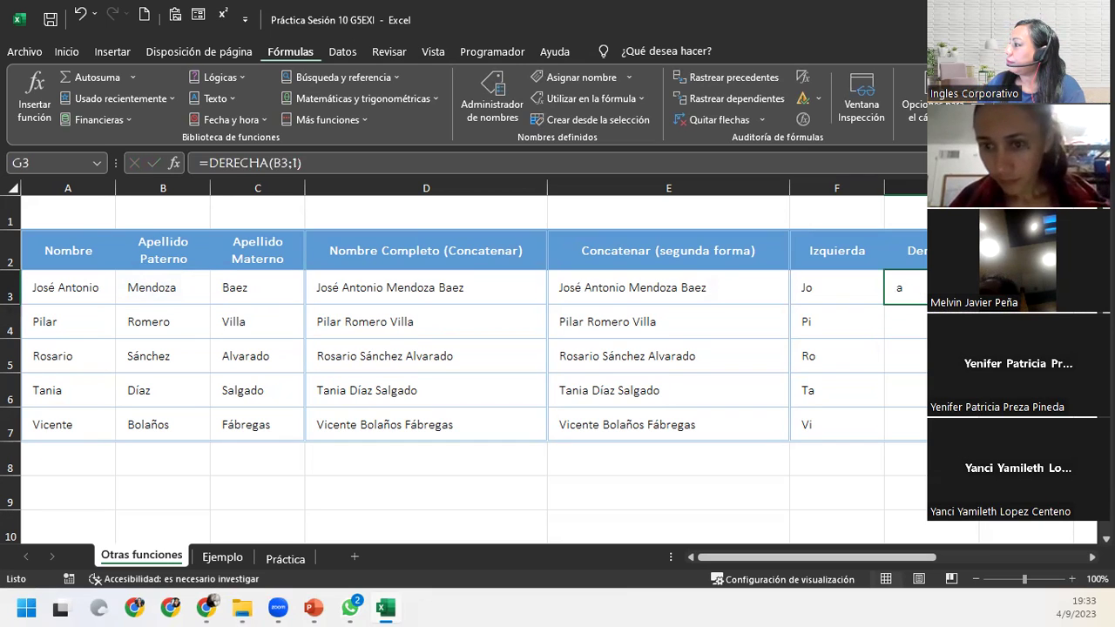
double_click(978, 305)
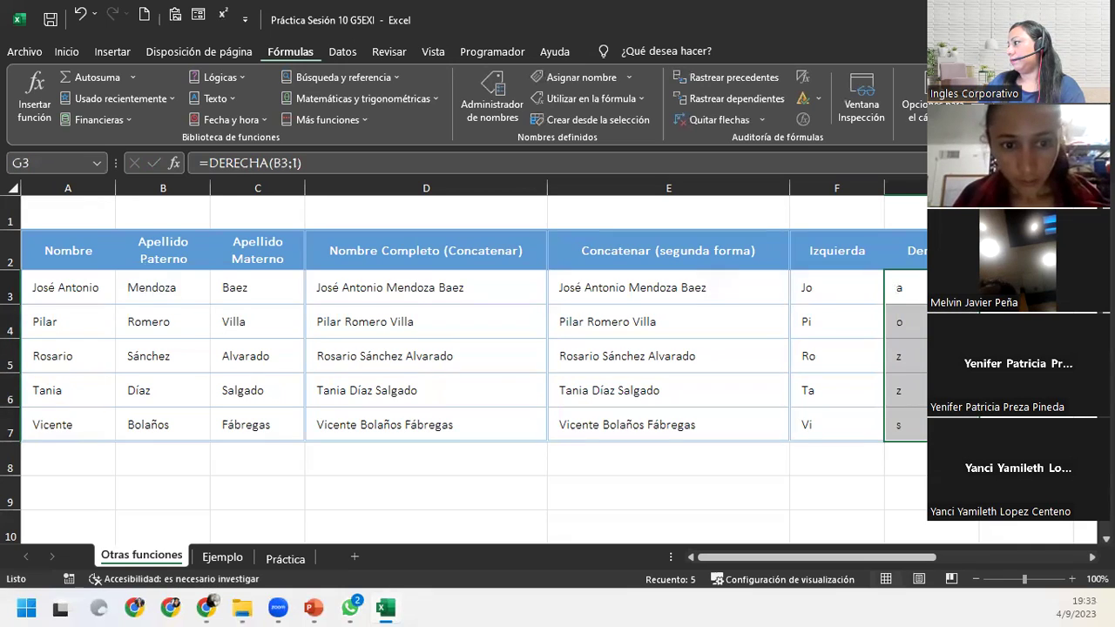
click(987, 451)
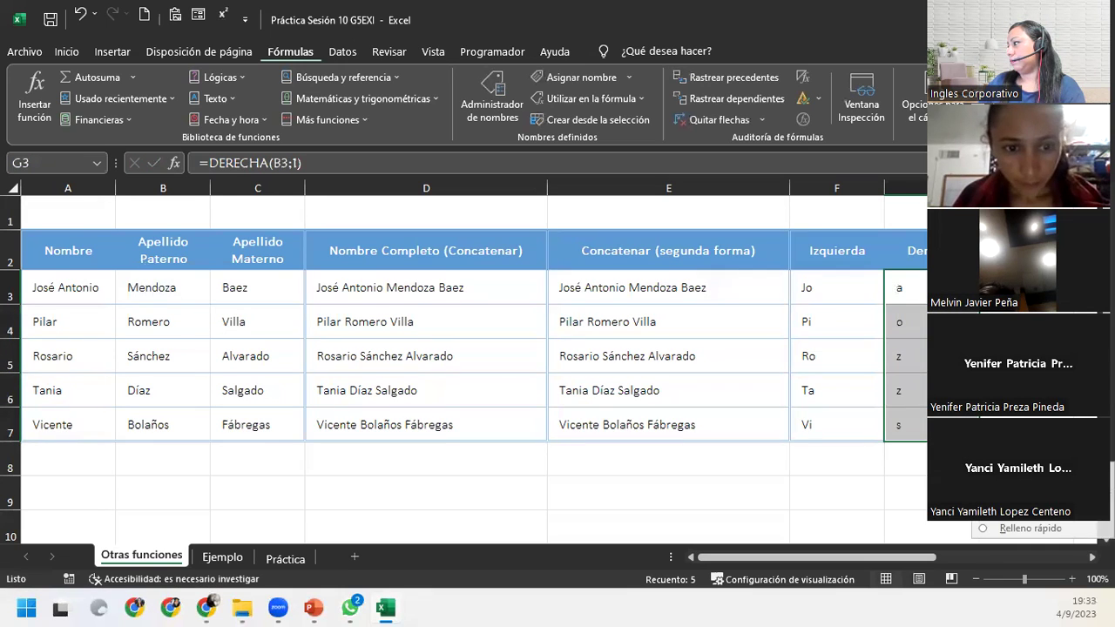
click(910, 364)
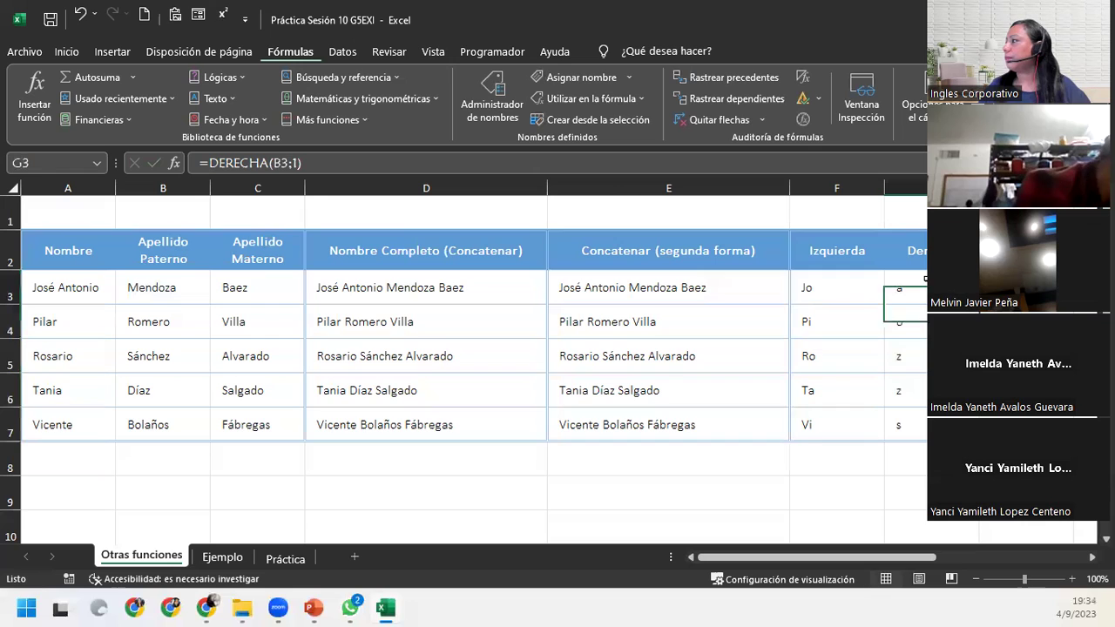
Review the G3 and F3 formulas and step through the Derecha results o, z, z, s.
double_click(926, 279)
key(End)
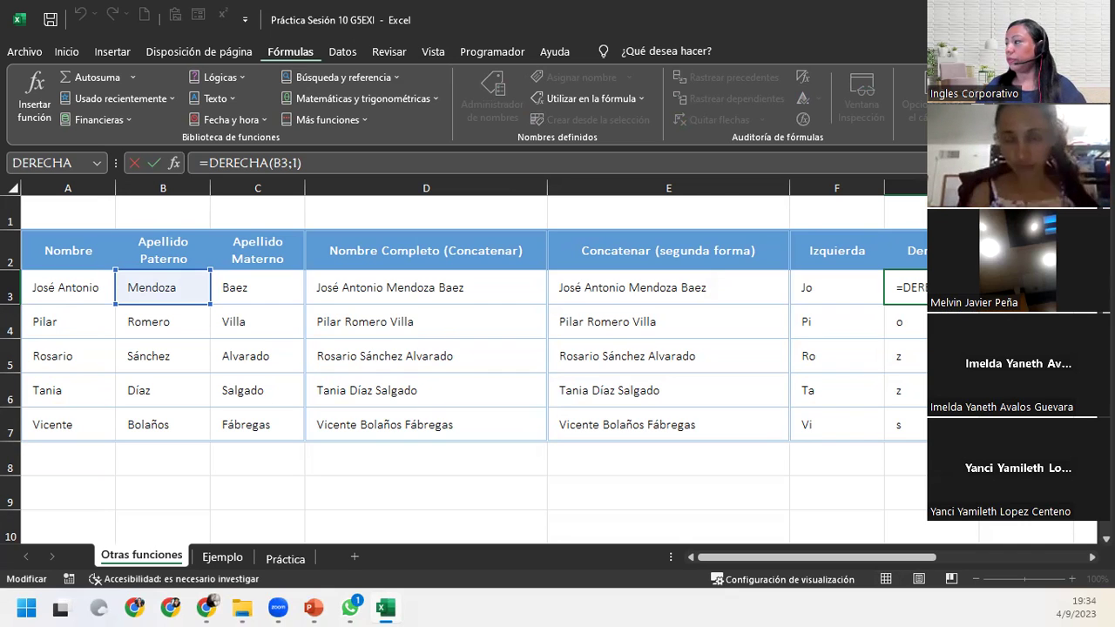
key(Return)
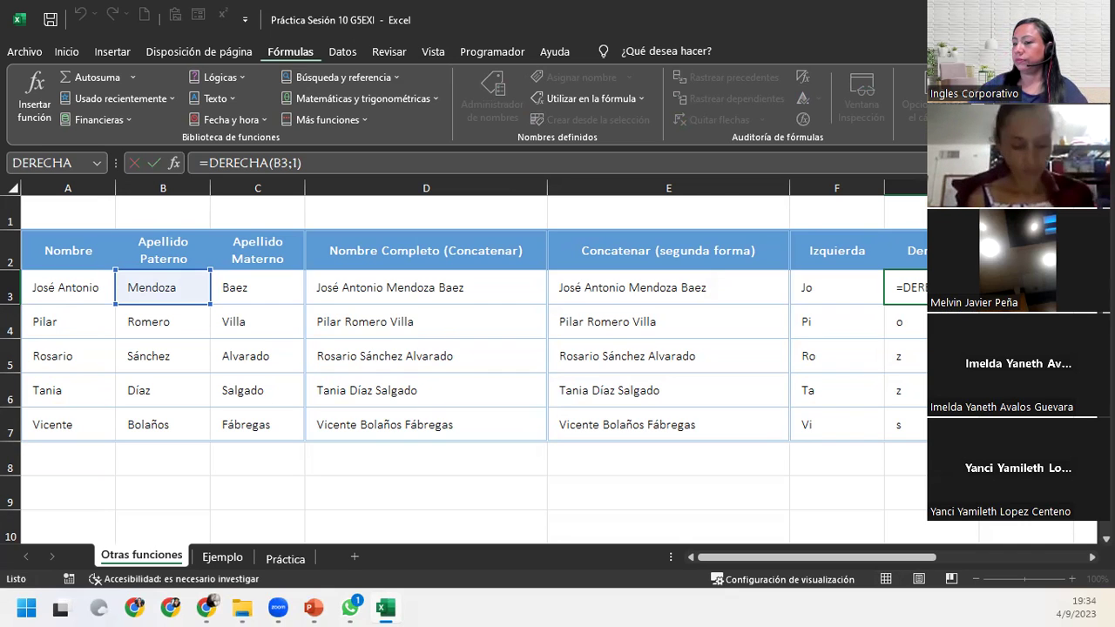
click(831, 281)
click(907, 253)
click(906, 288)
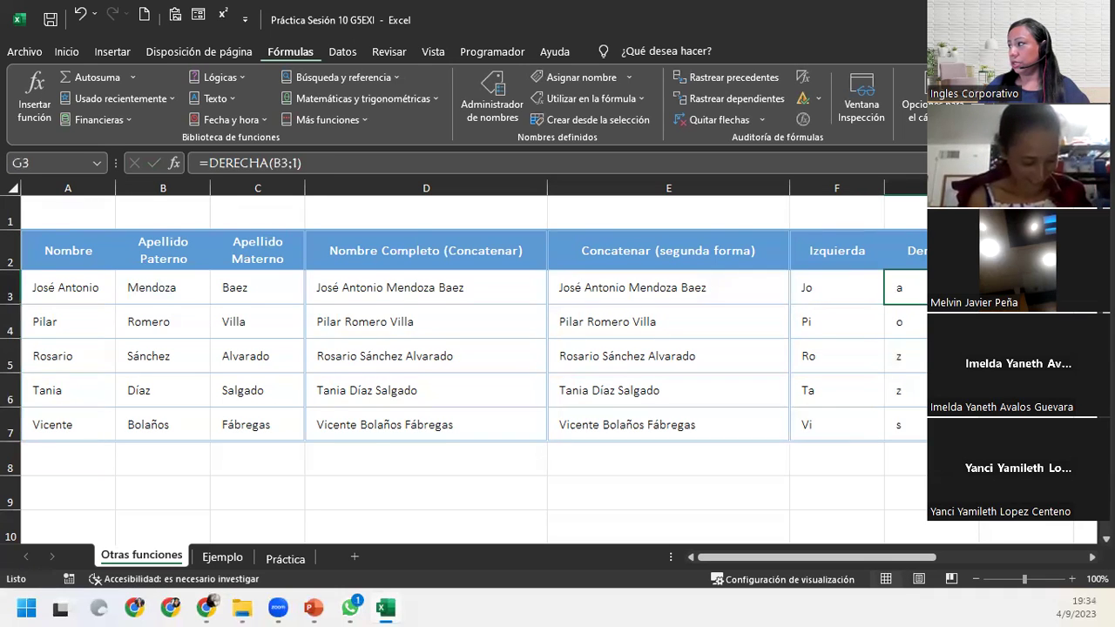
key(Down)
key(Down)
key(Down)
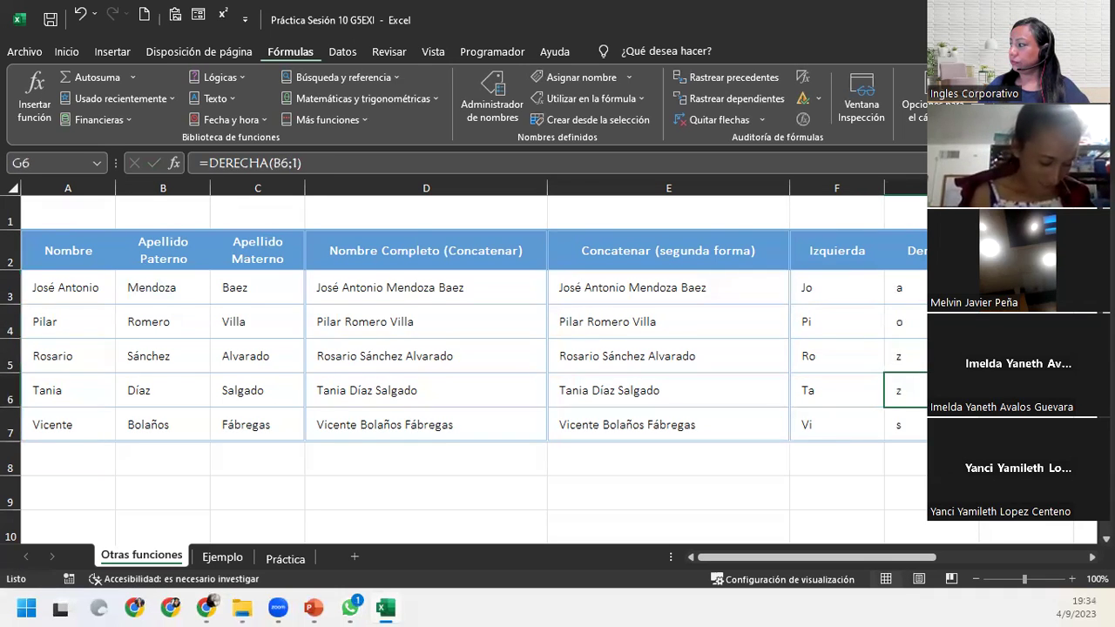
key(Down)
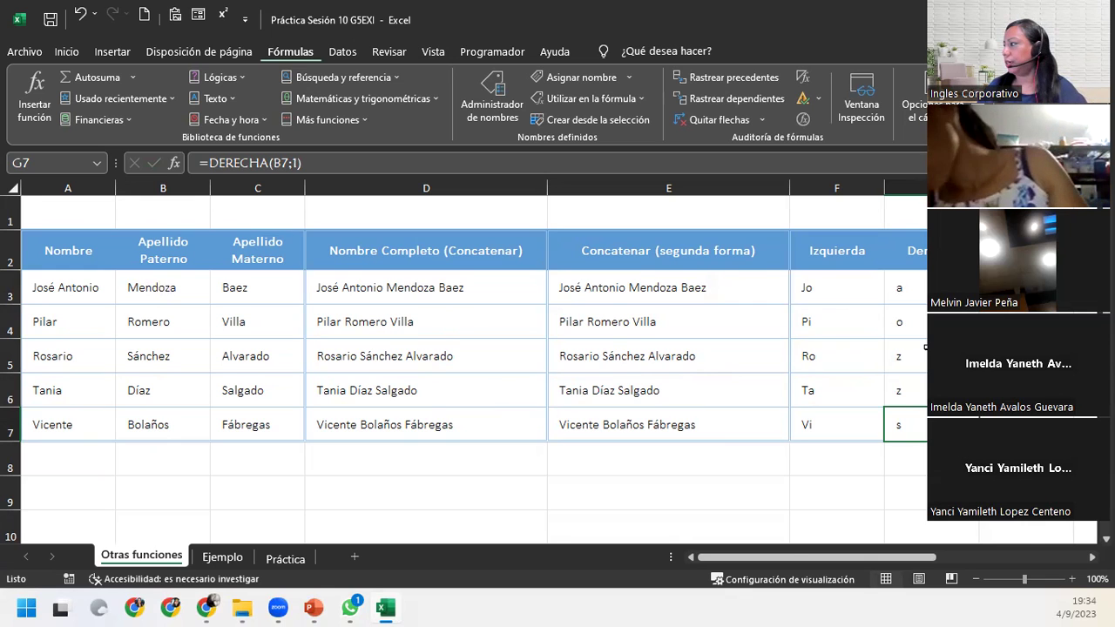
scroll(806, 284, right, 6)
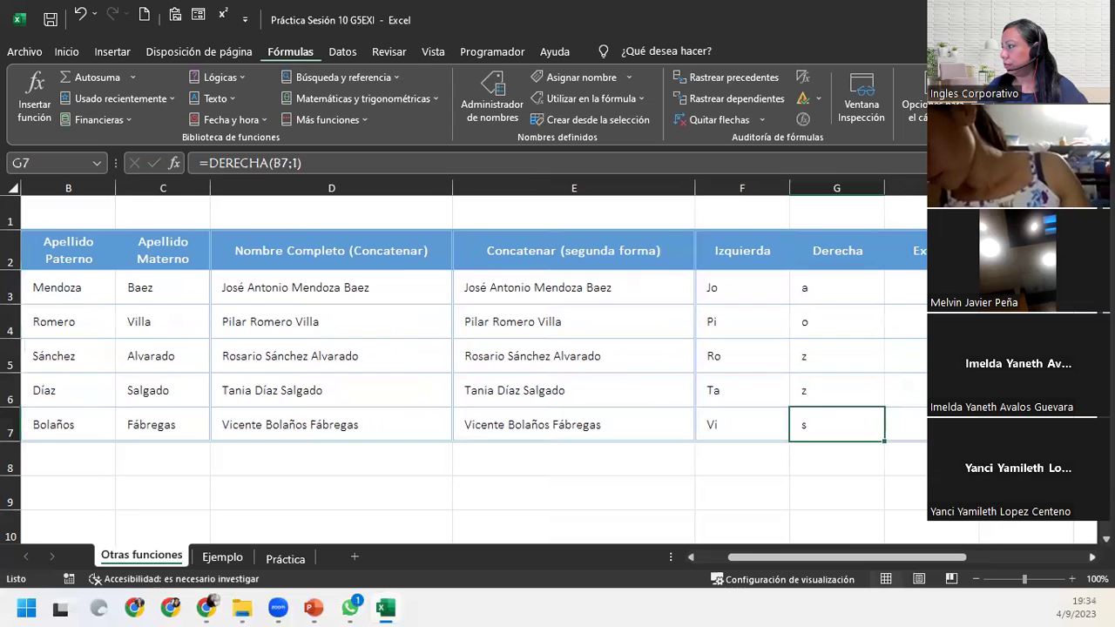
click(767, 284)
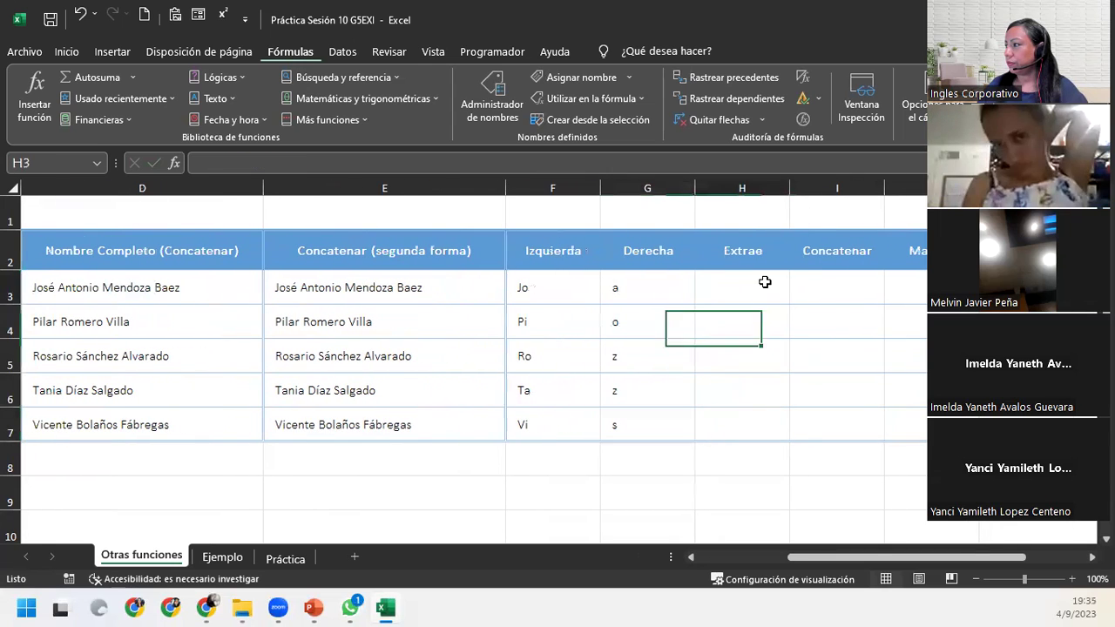
drag(815, 562, 702, 555)
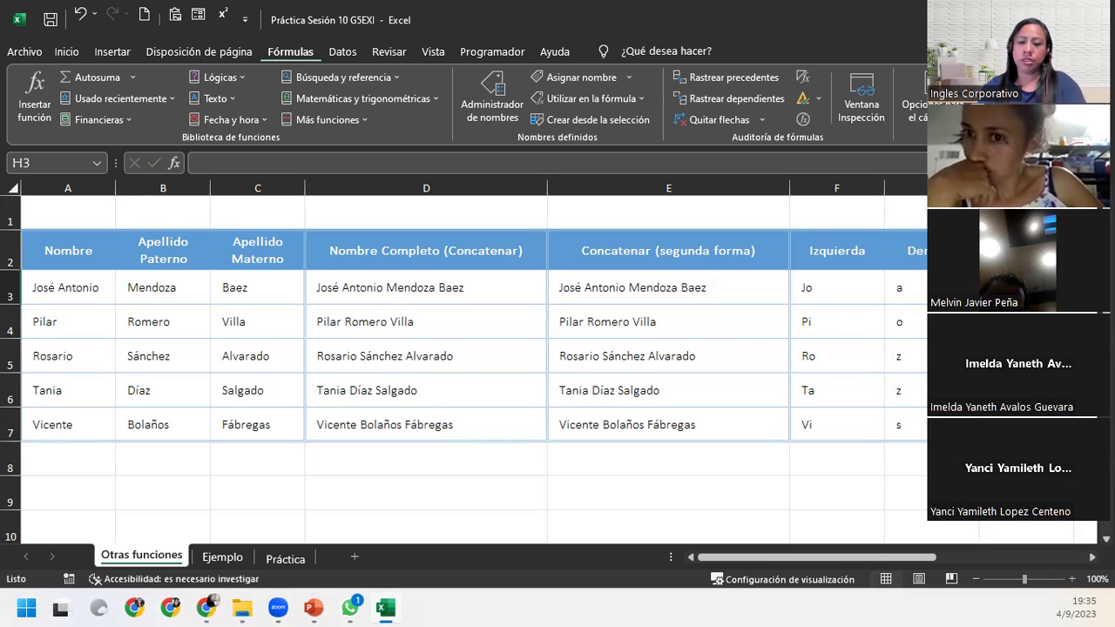
Enter =EXTRAE(C3;2;2) in H3, taking two letters of Baez from the second character.
text(=extra)
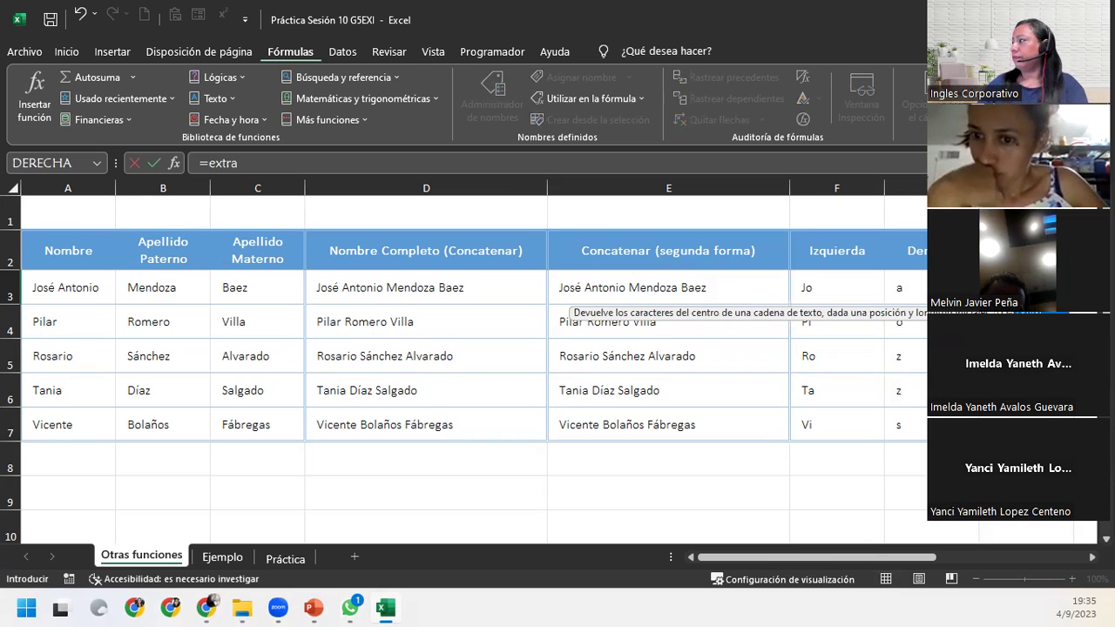
key(Tab)
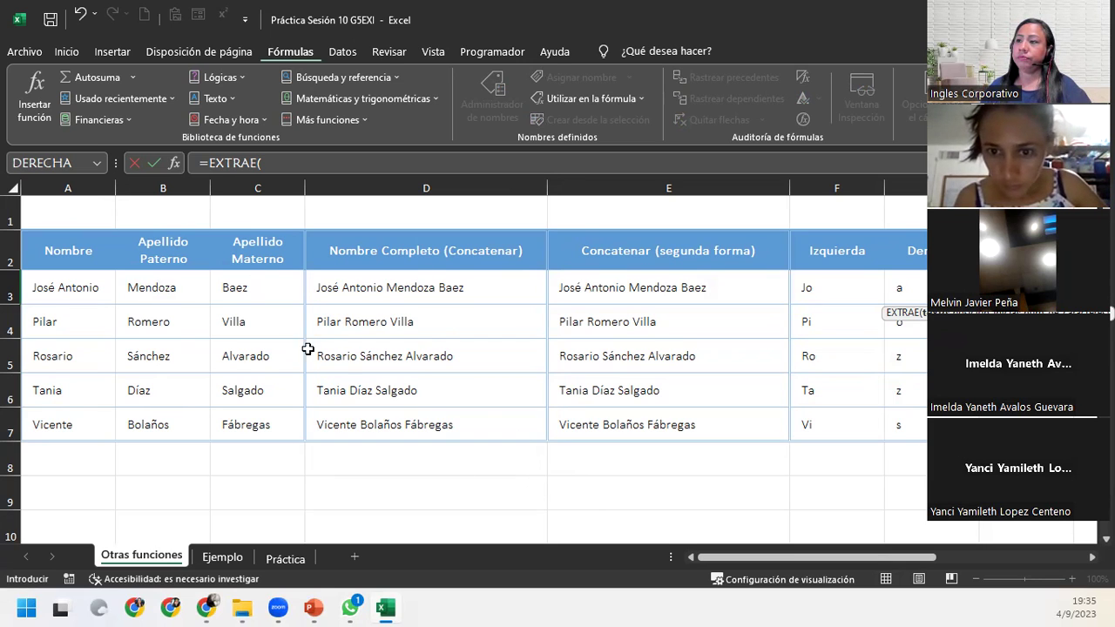
click(245, 289)
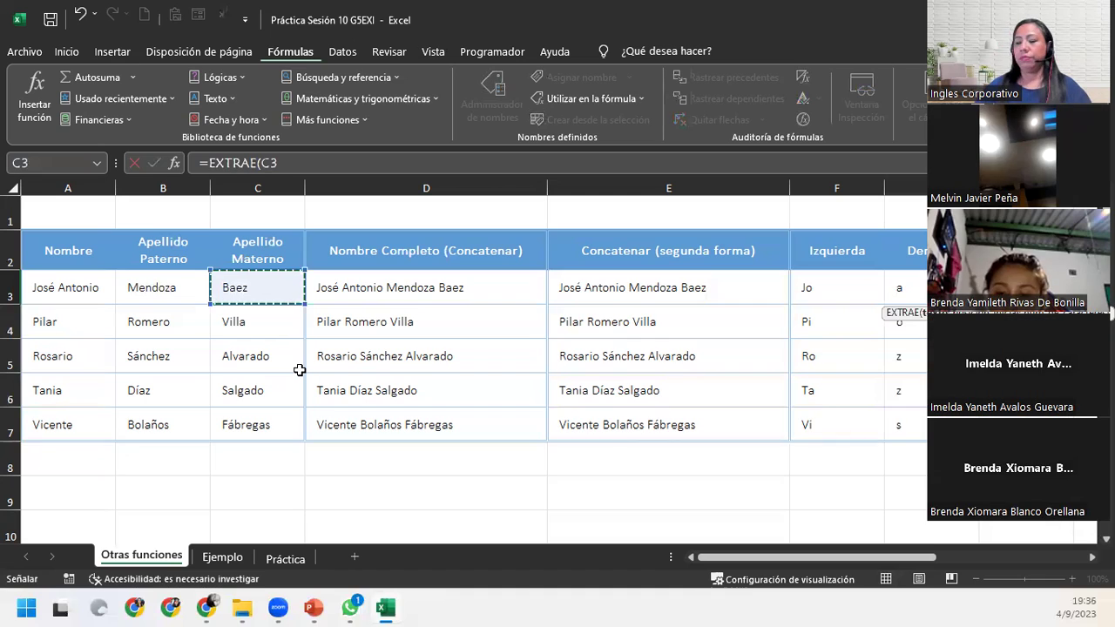
text(;)
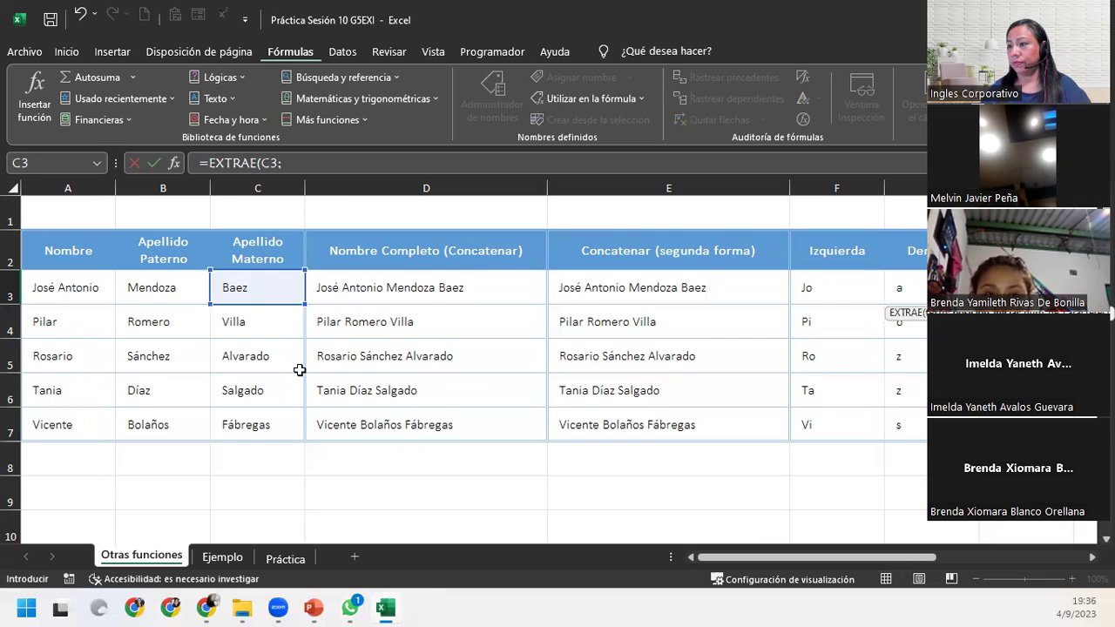
text(2)
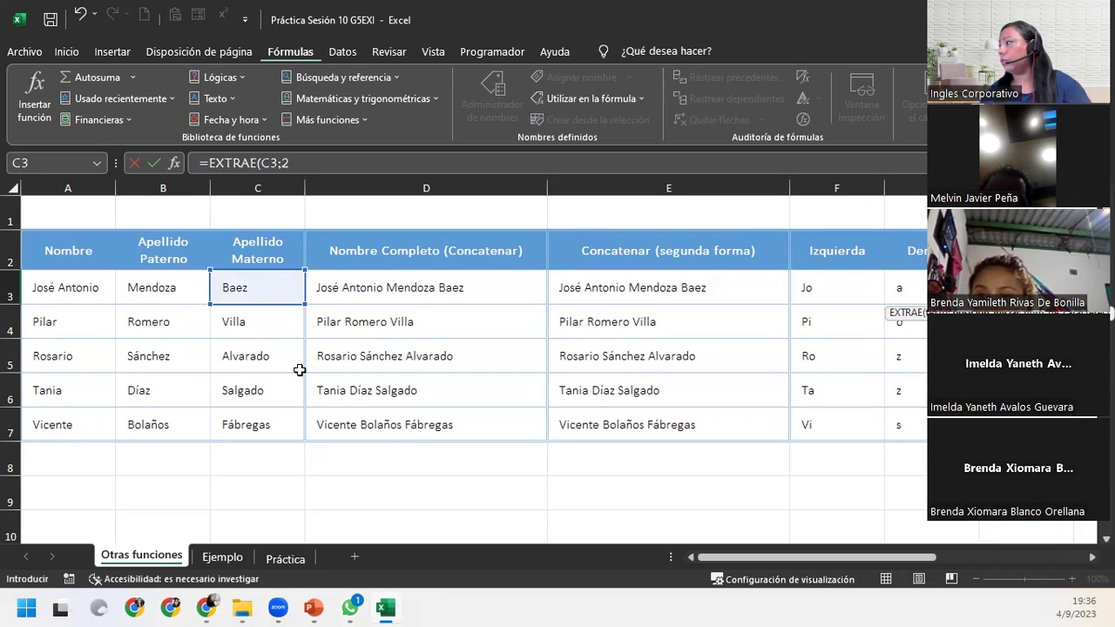
text(;2)
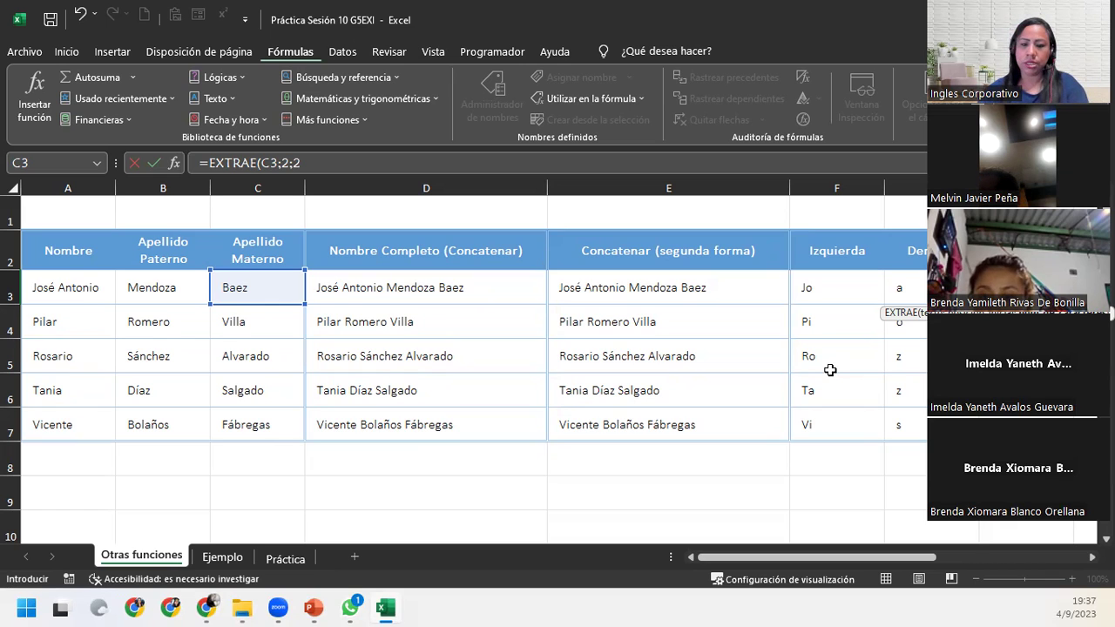
text())
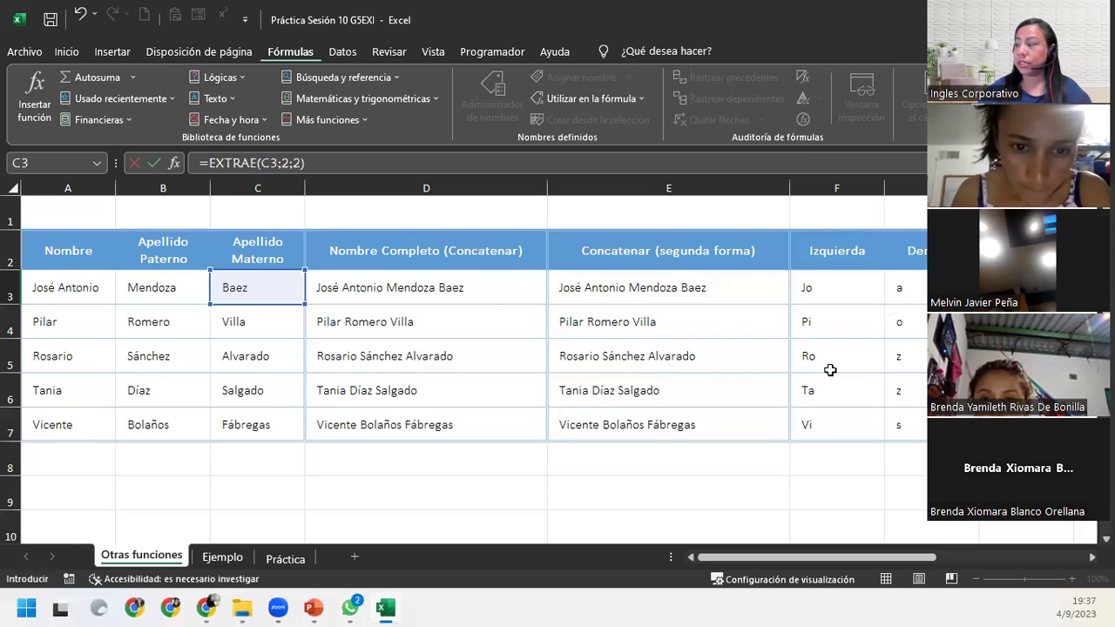
key(Return)
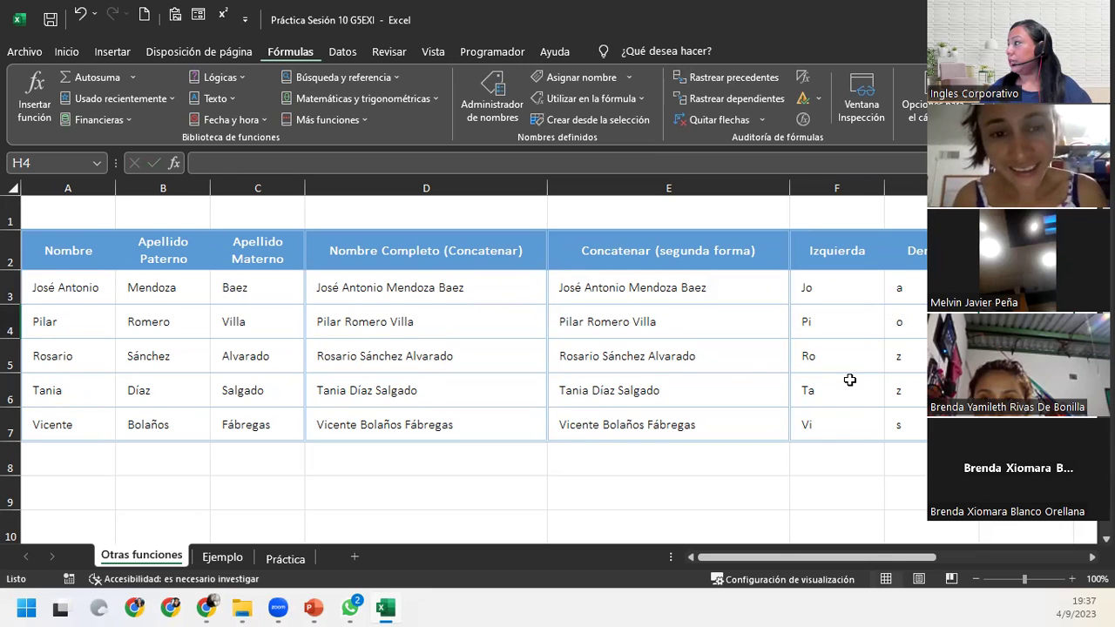
Inspect the Baez surname in C3 without changing it.
click(259, 277)
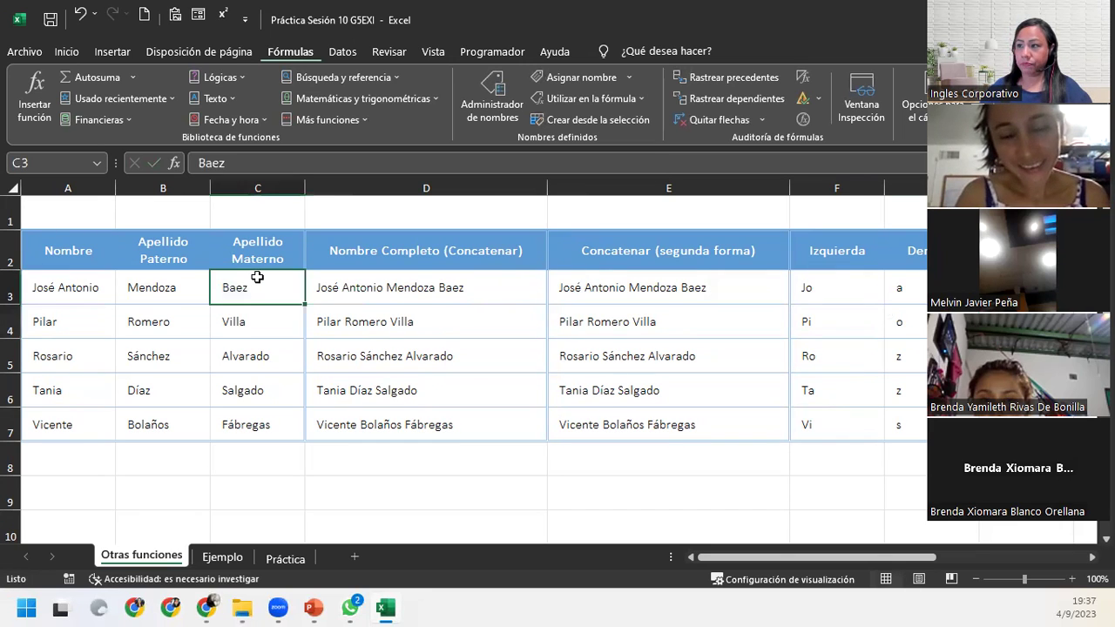
double_click(224, 283)
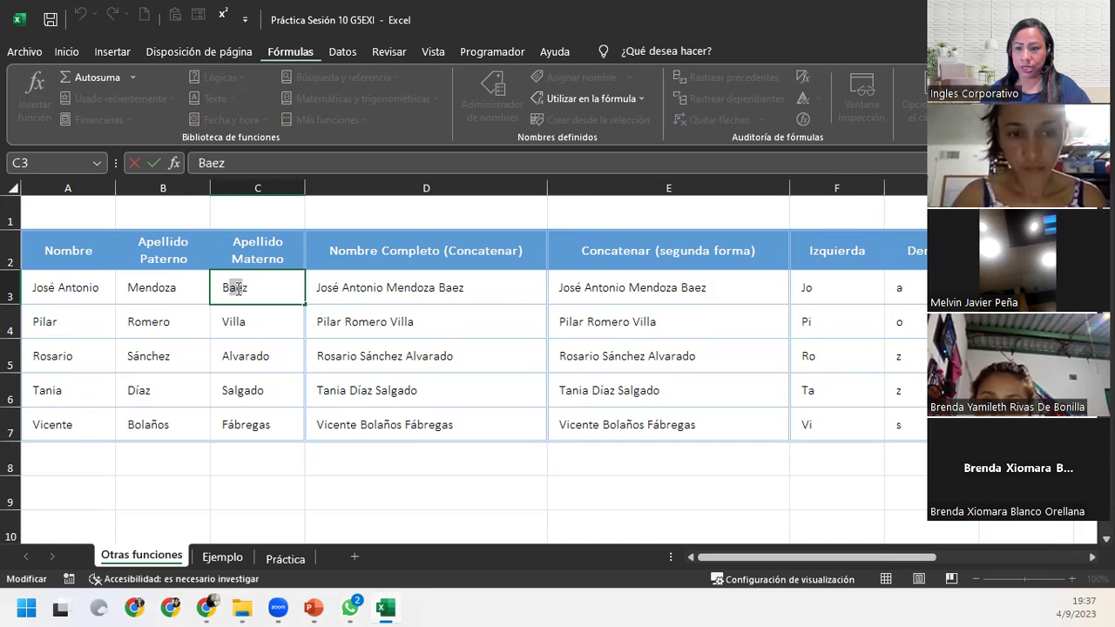
key(Escape)
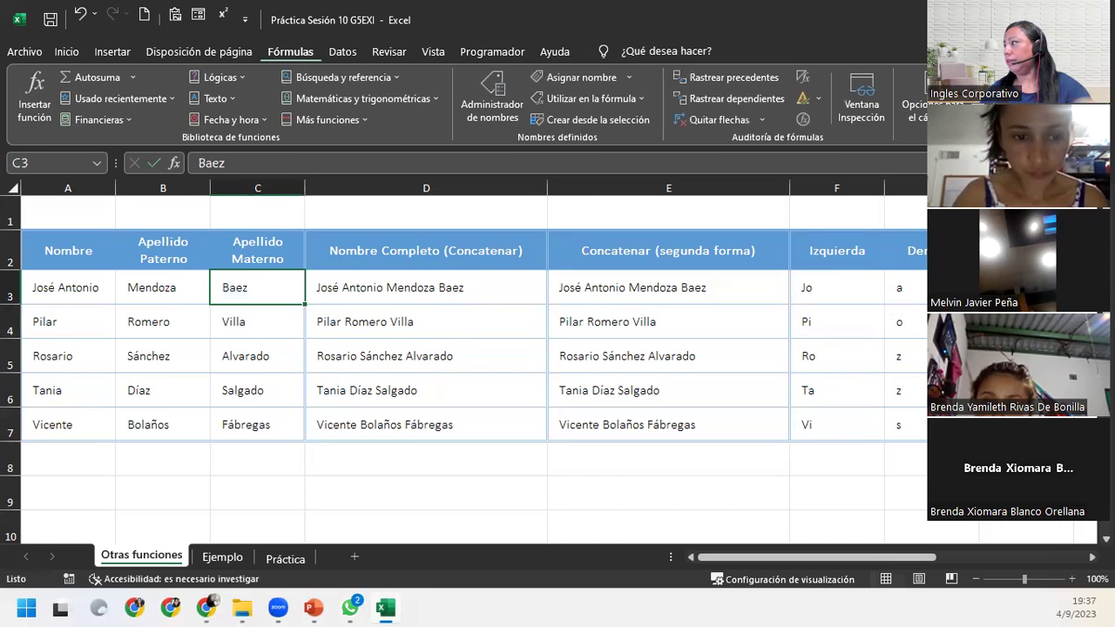
Copy the EXTRAE formula down to H7, giving ae, il, lv, al and áb.
click(1020, 287)
double_click(1074, 304)
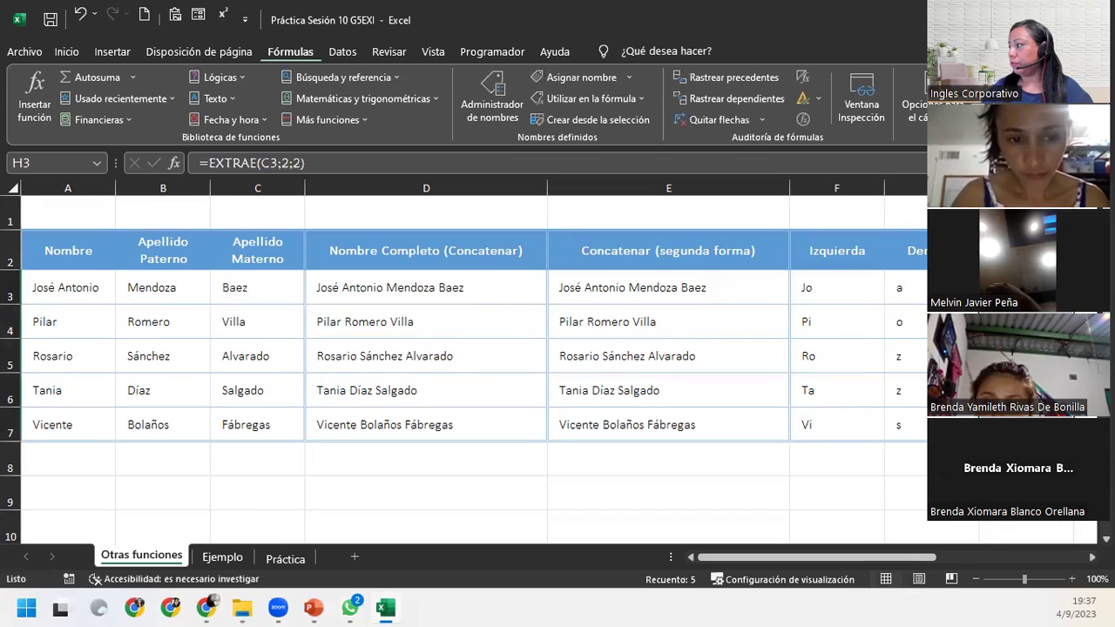
click(1085, 451)
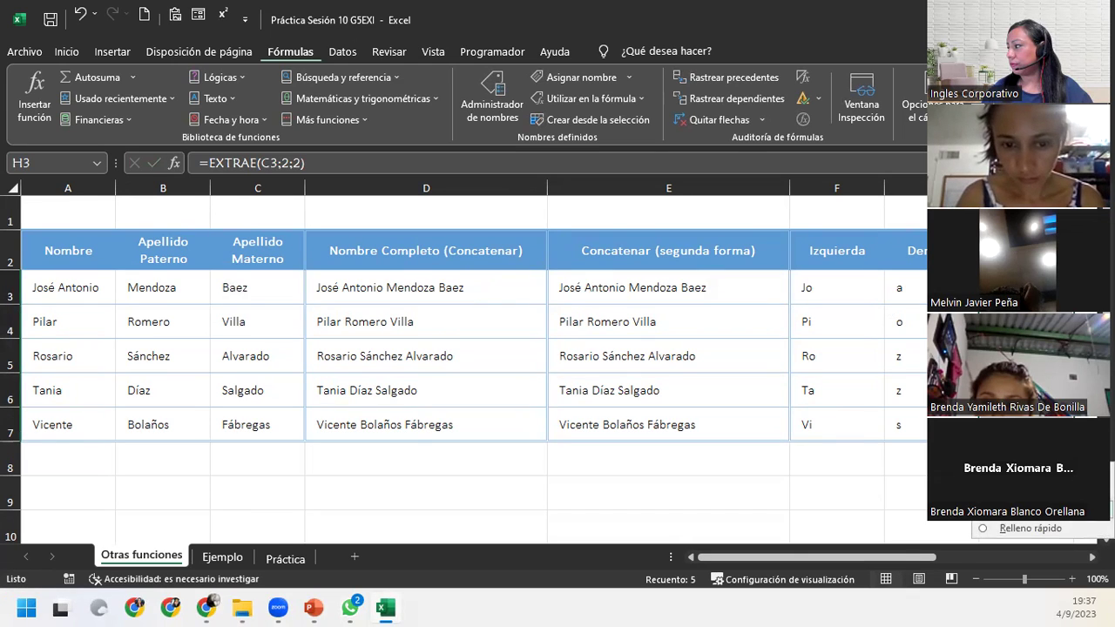
key(Escape)
click(1020, 424)
click(1020, 502)
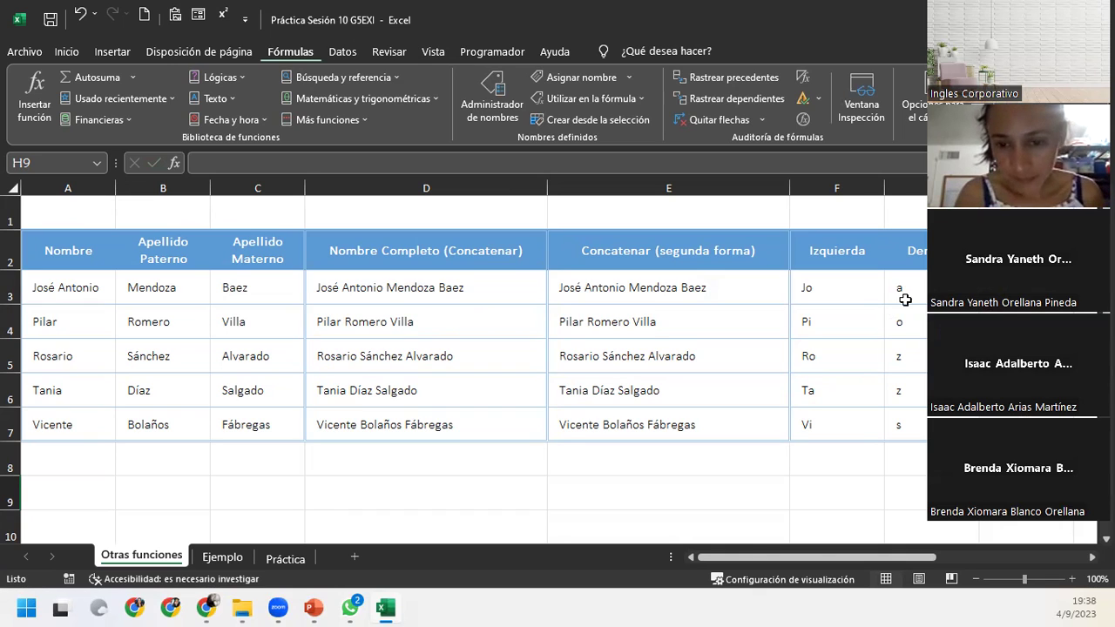
Select the row 3 Izquierda, Derecha and Extrae pieces, then the first Concatenar cell I3.
drag(810, 287, 1002, 288)
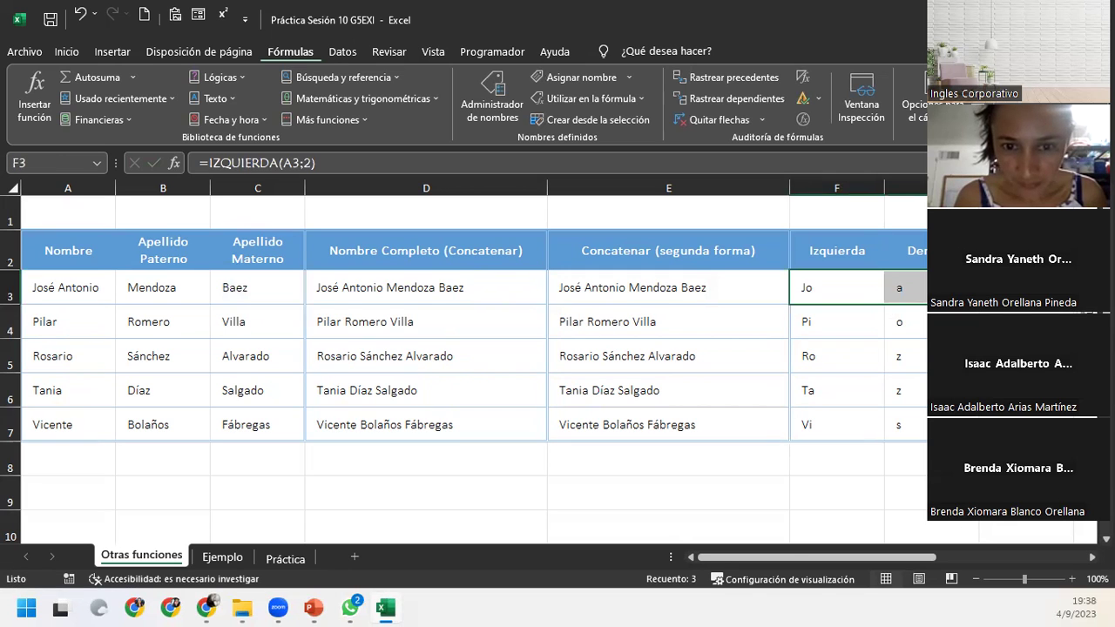
scroll(627, 302, right, 5)
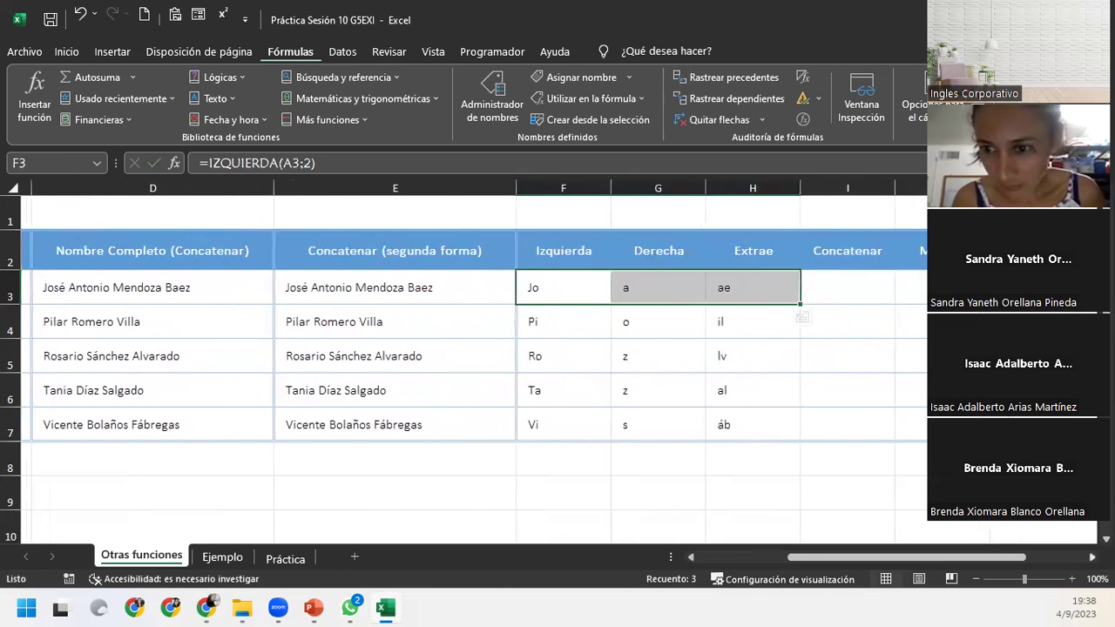
click(628, 301)
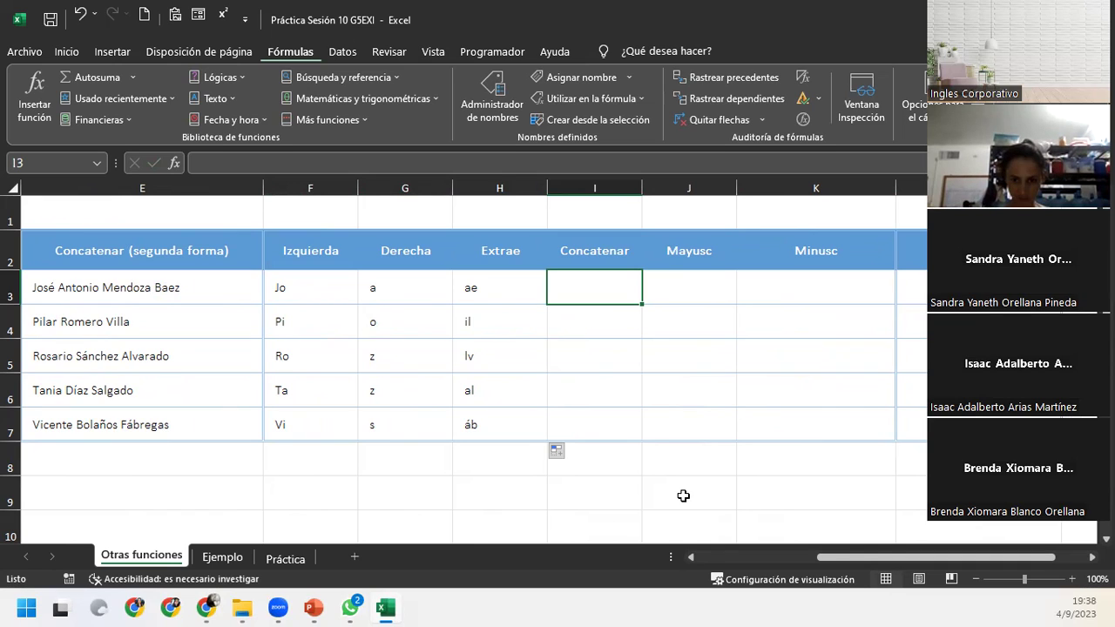
Enter =CONCATENAR(F3:H3) in I3 using the row 3 range.
text(=conc)
key(Tab)
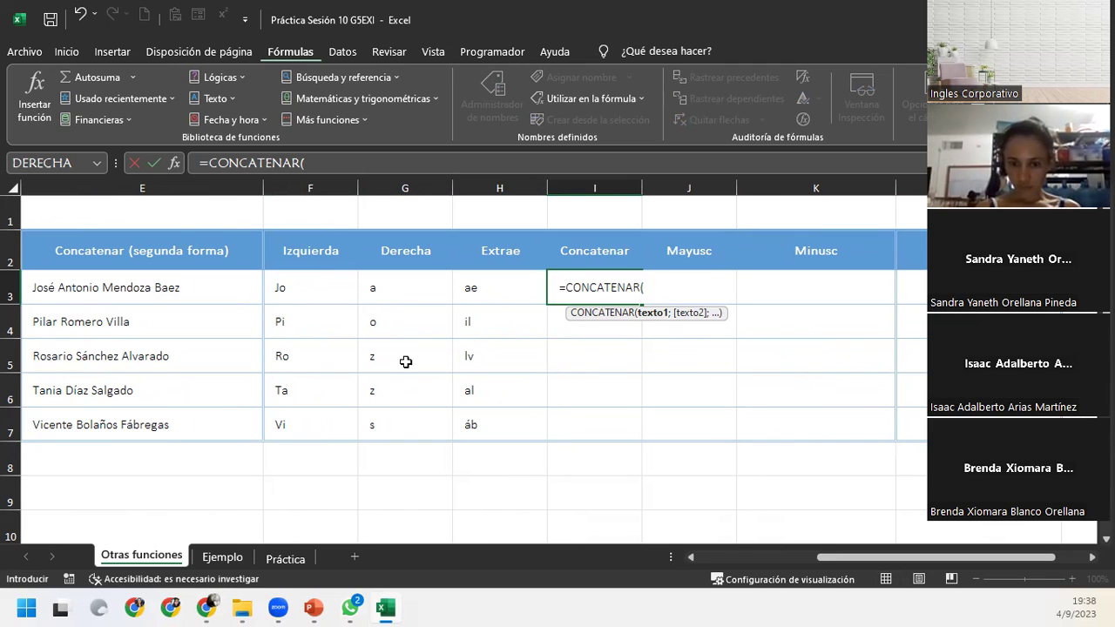
drag(295, 288, 473, 294)
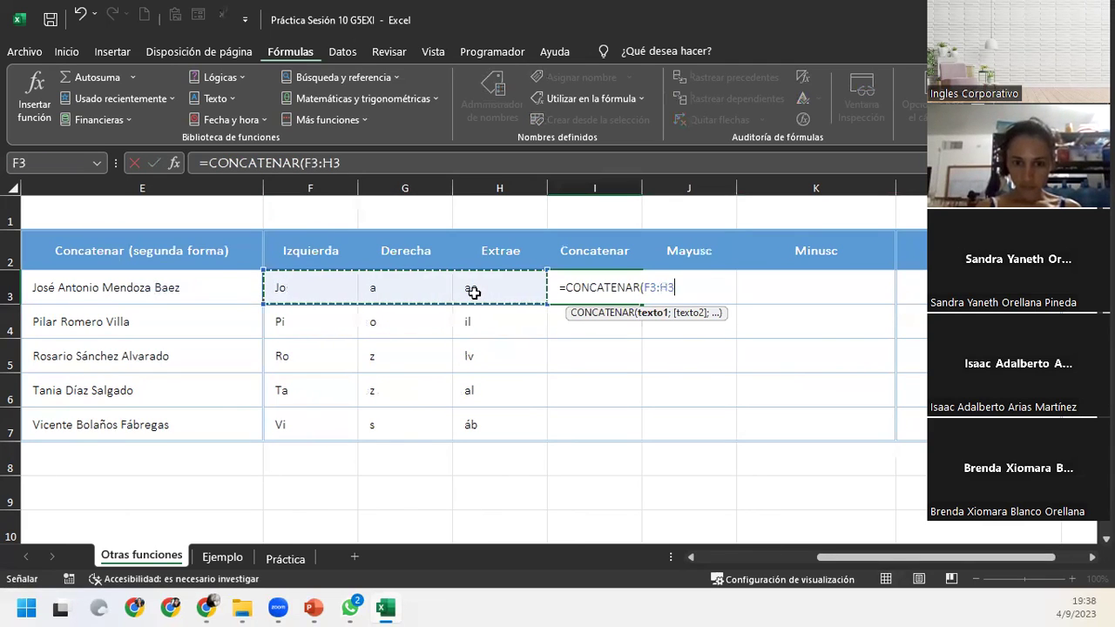
key(Return)
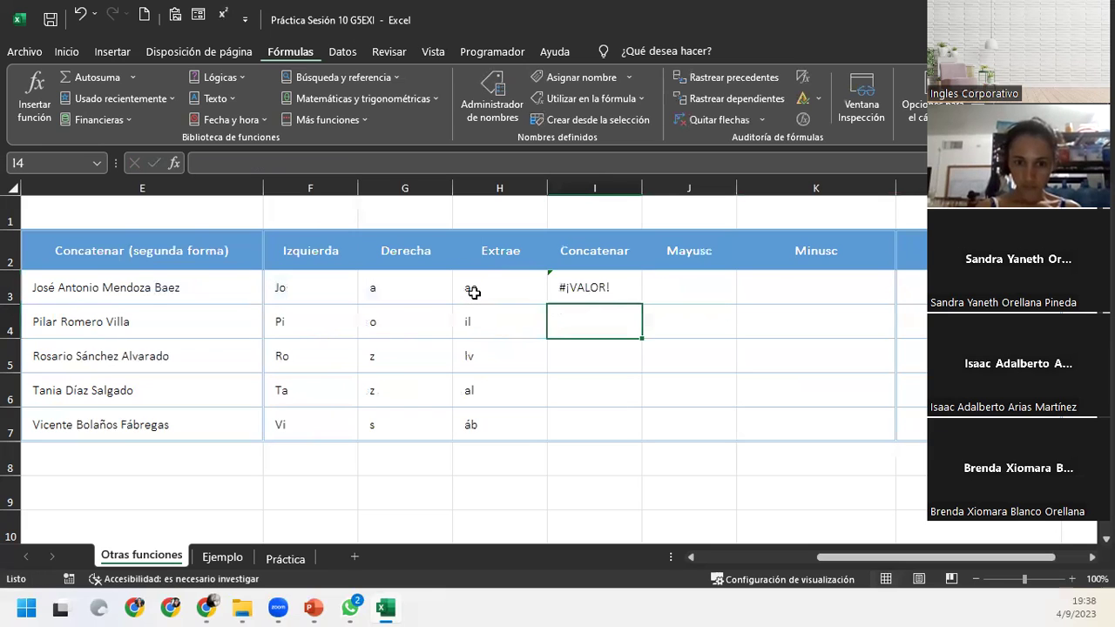
Edit the I3 formula to join F3, G3 and H3 as separate arguments.
click(609, 291)
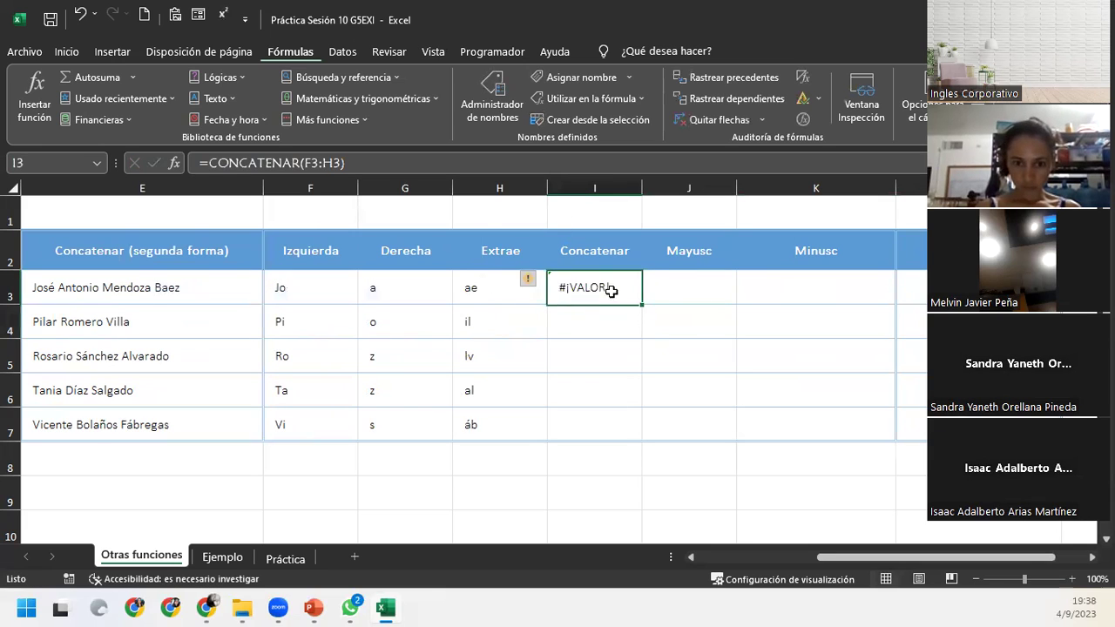
double_click(610, 290)
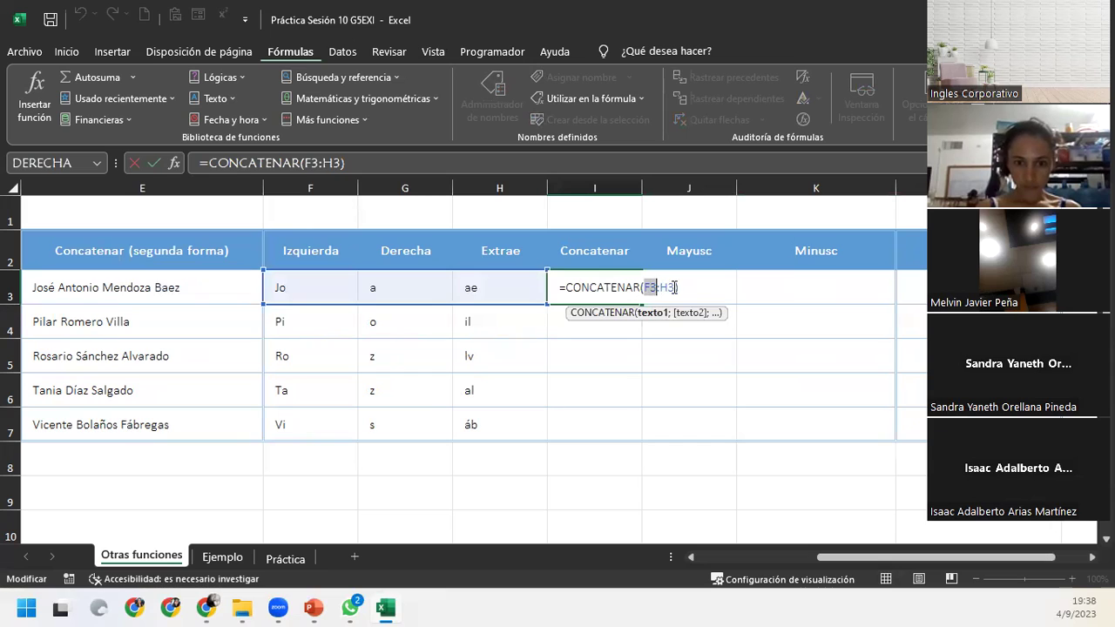
click(678, 287)
double_click(651, 287)
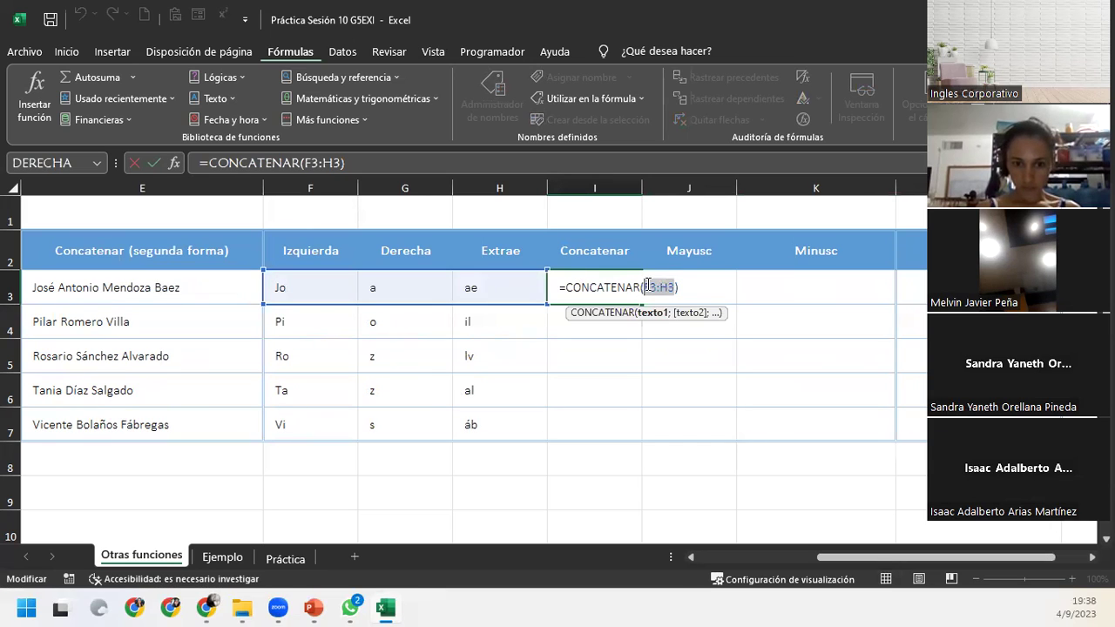
click(300, 287)
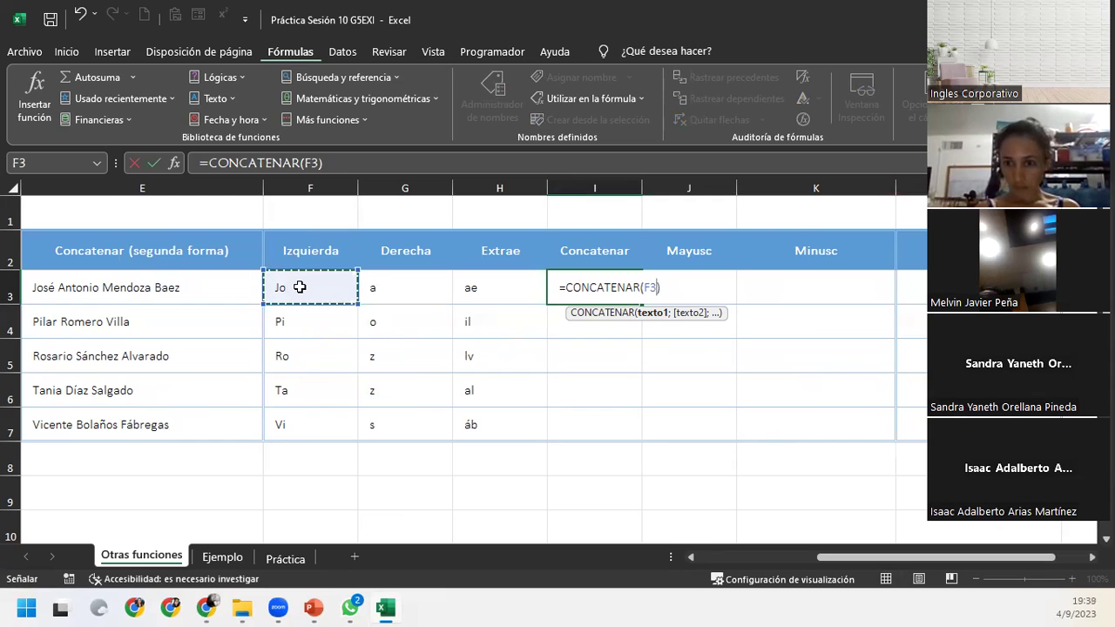
text(;)
click(379, 284)
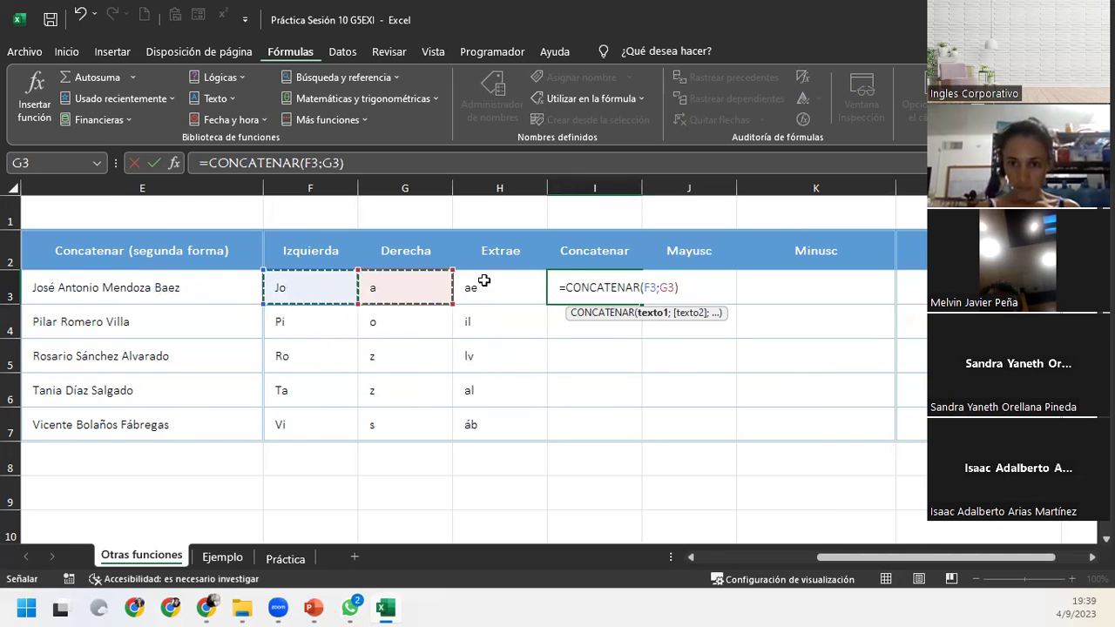
text(;)
click(484, 281)
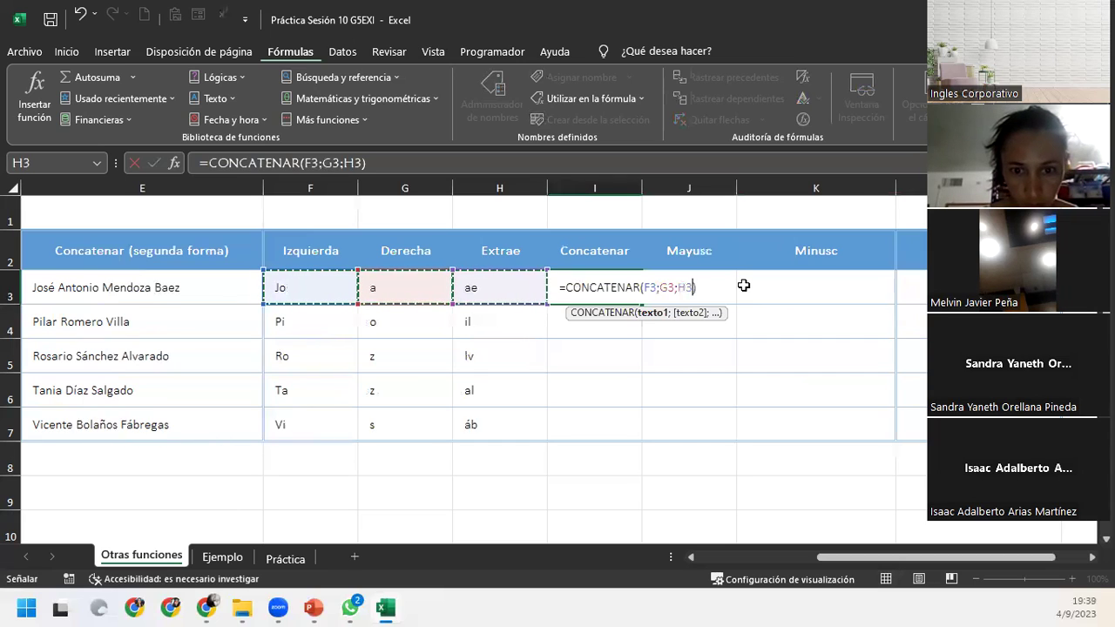
Commit =CONCATENAR(F3;G3;H3) and fill it to I7, giving Joaae, Pioil, Rozlv, Tazal, Visáb.
key(Return)
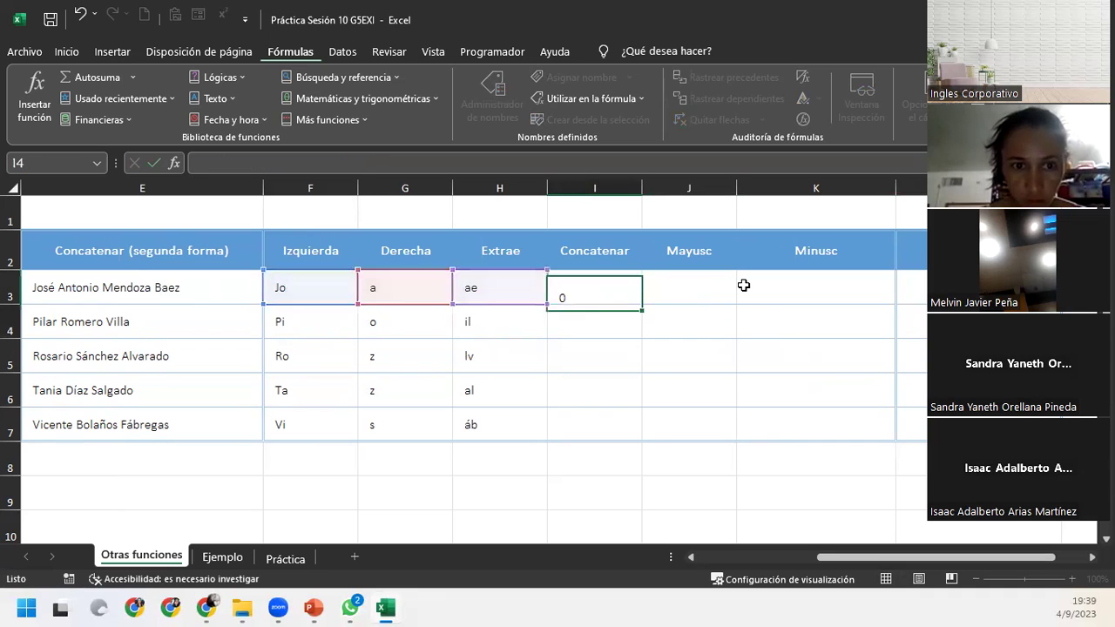
click(612, 285)
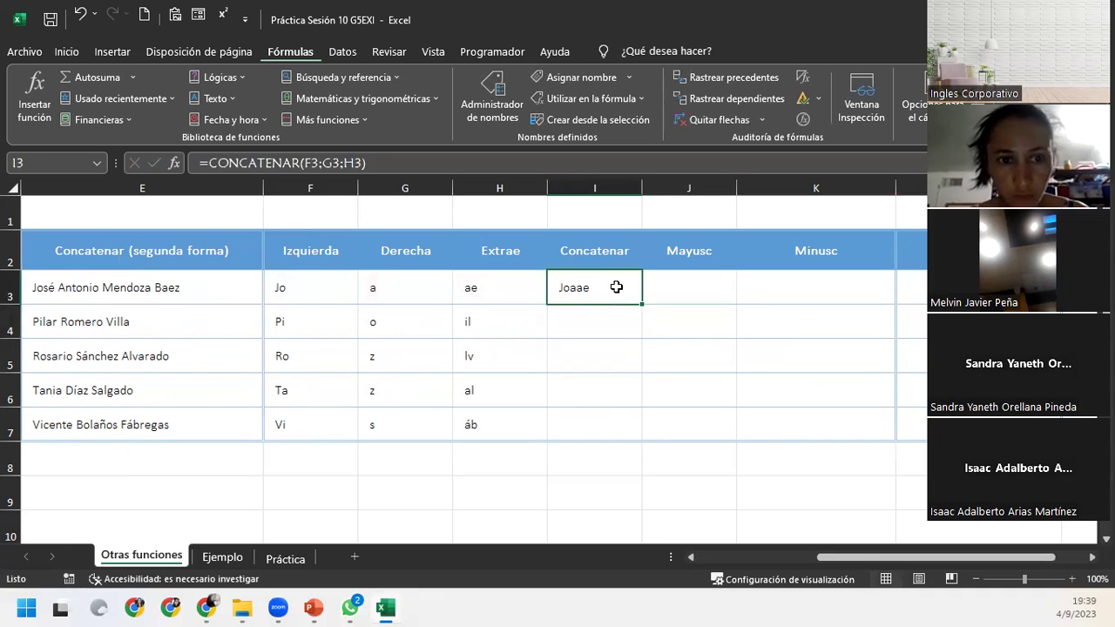
drag(643, 300, 642, 442)
click(655, 452)
click(717, 517)
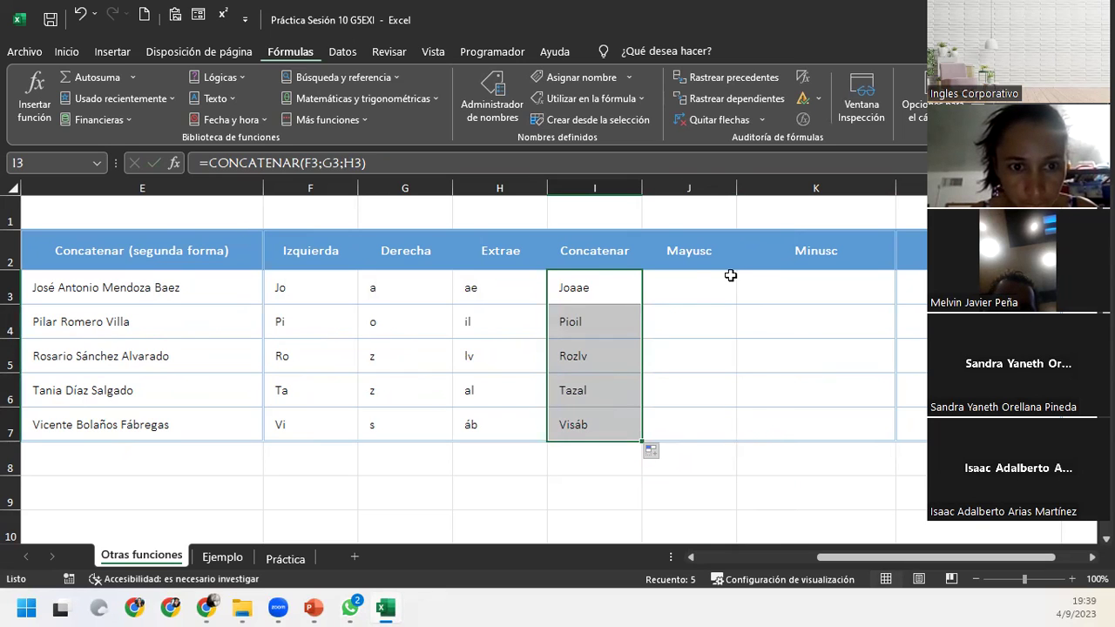
click(693, 275)
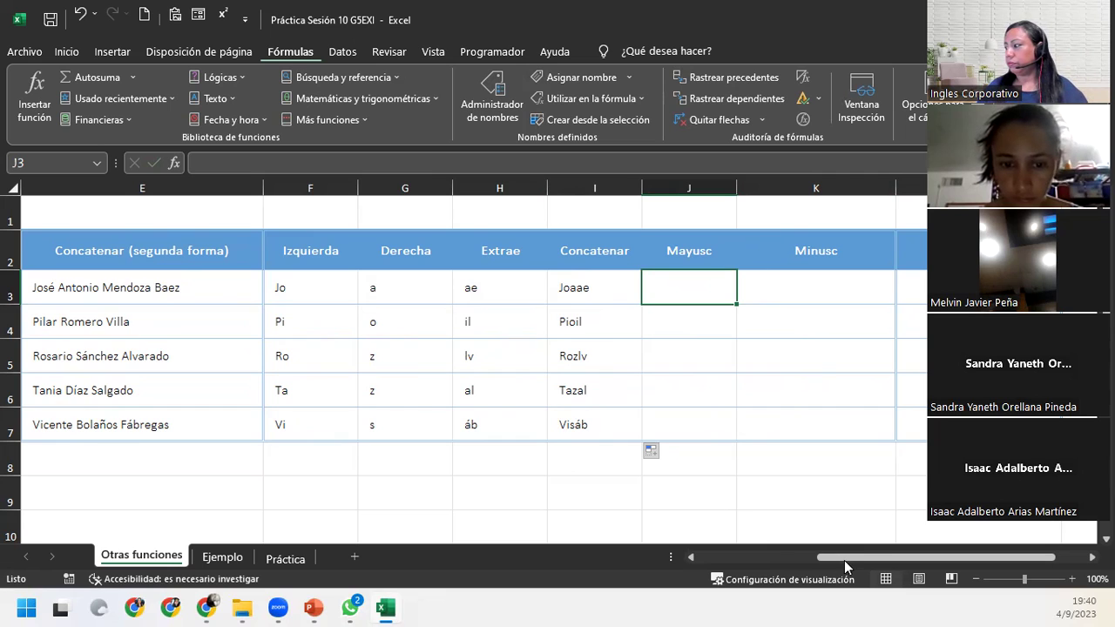
Adjust the on-screen selection, then start and cancel a =MAYUSC formula in J3.
drag(844, 560, 679, 565)
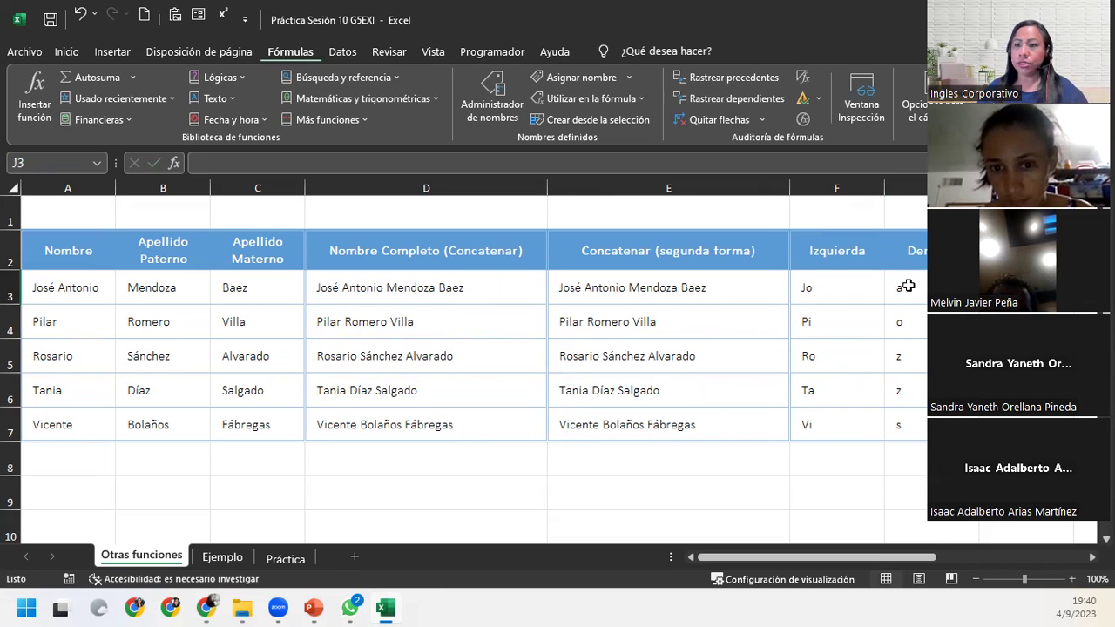
drag(839, 557, 980, 558)
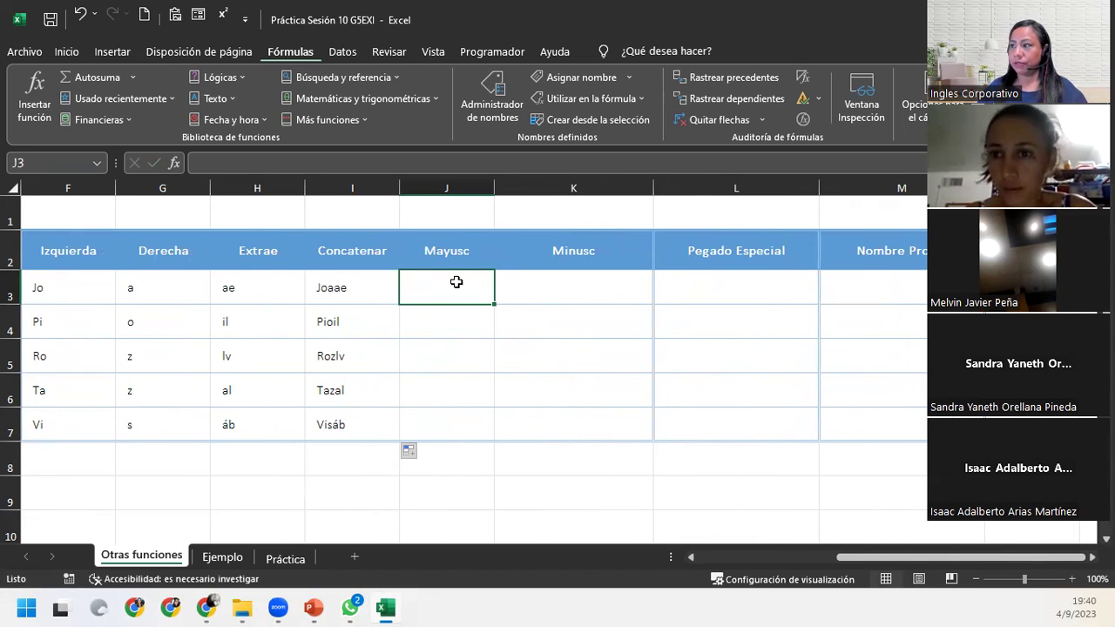
text(=)
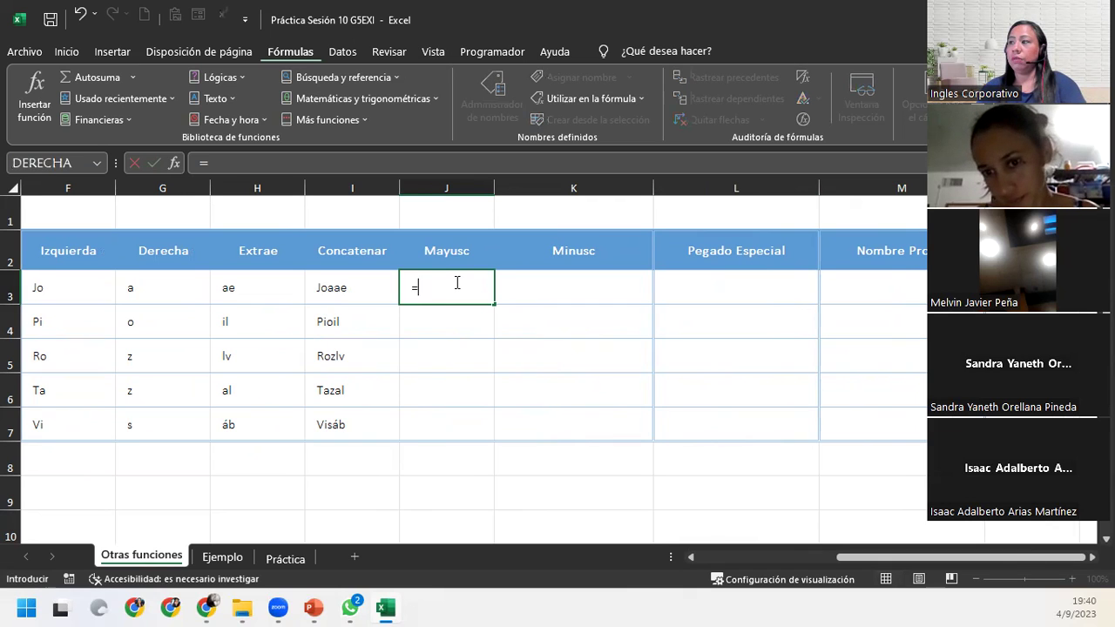
text(mayu)
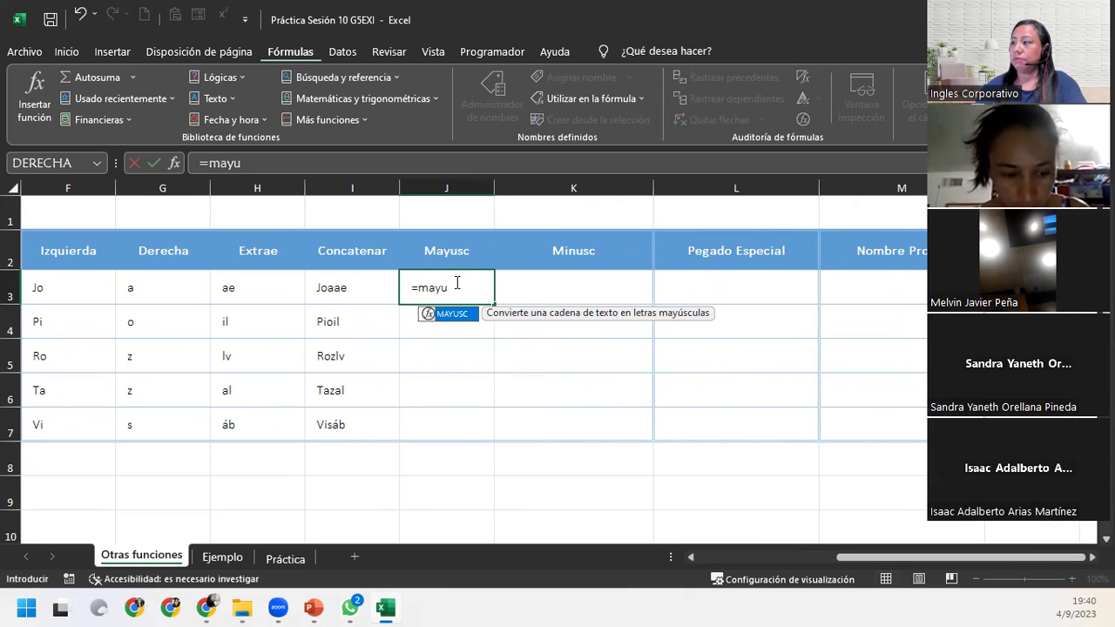
key(Tab)
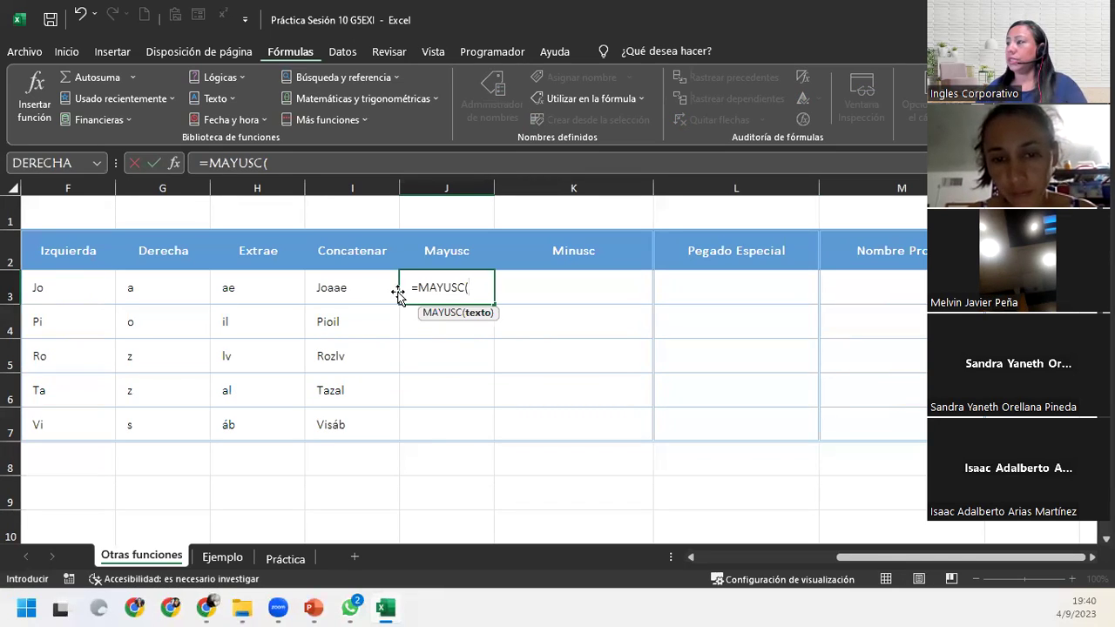
key(Escape)
Insert MAYUSC from the Text functions with I3 as Texto, giving JOAAE in J3.
click(231, 107)
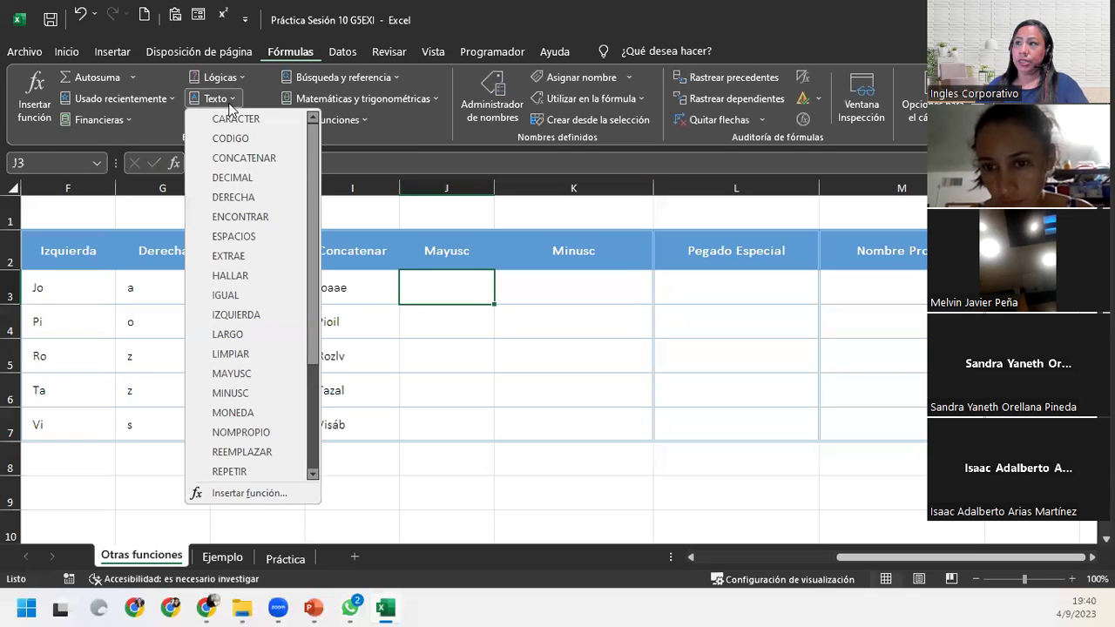
click(271, 379)
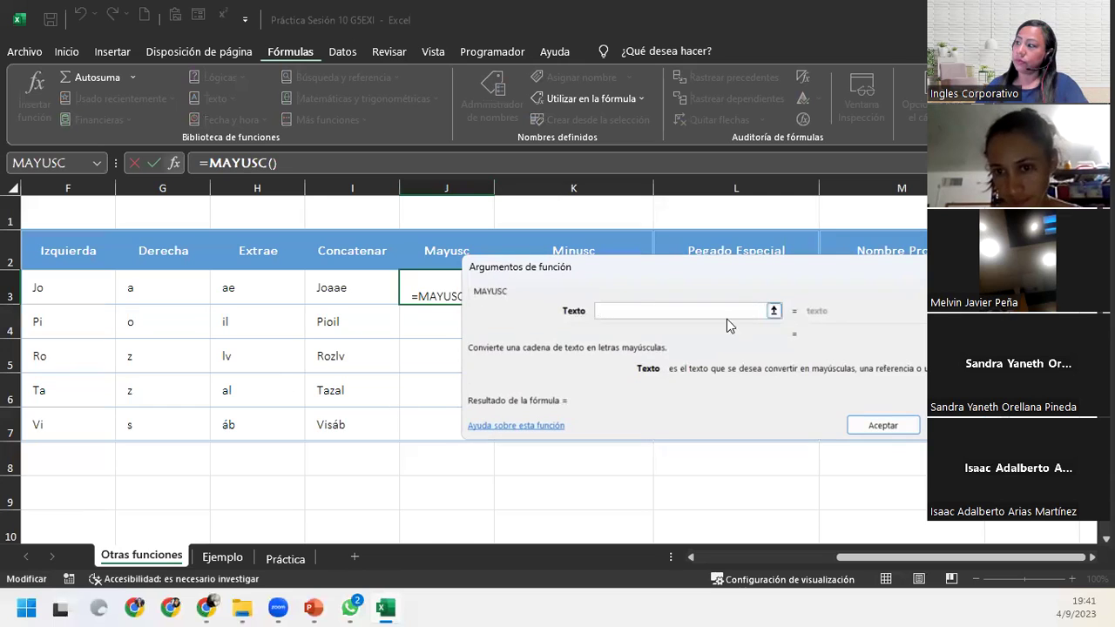
click(363, 285)
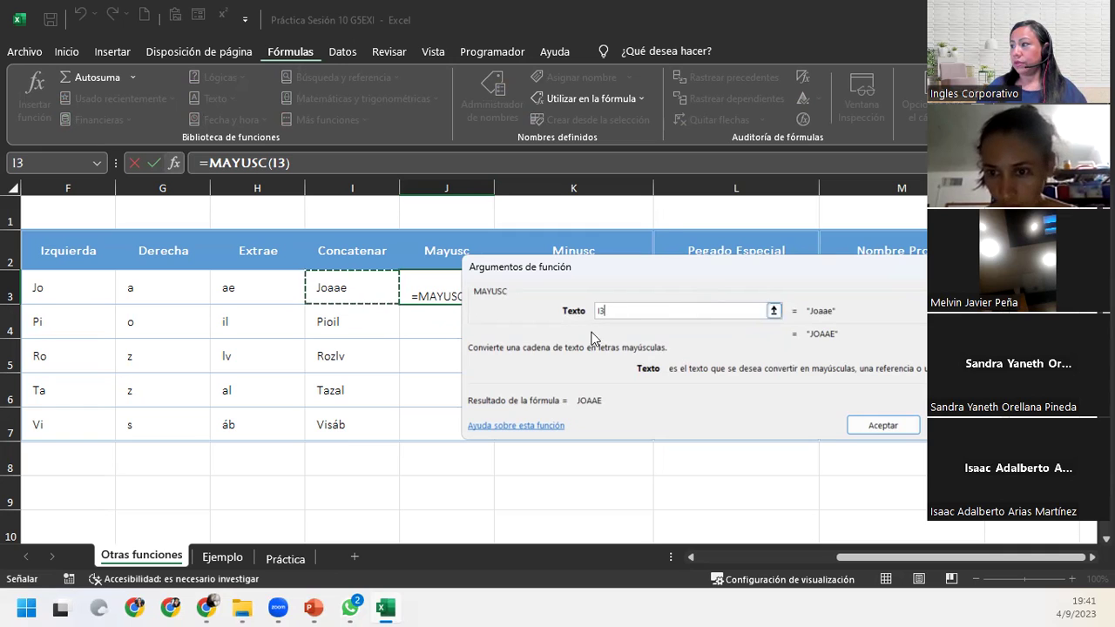
click(882, 425)
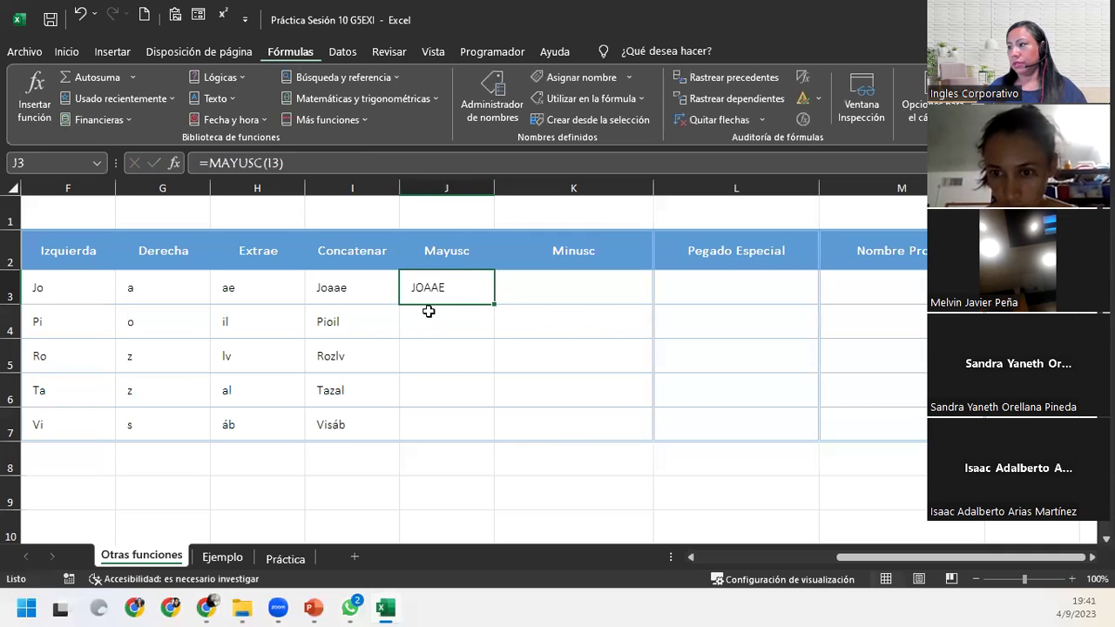
Type =MAYUSC(I3) into J3 and recheck its formula reference.
text(=)
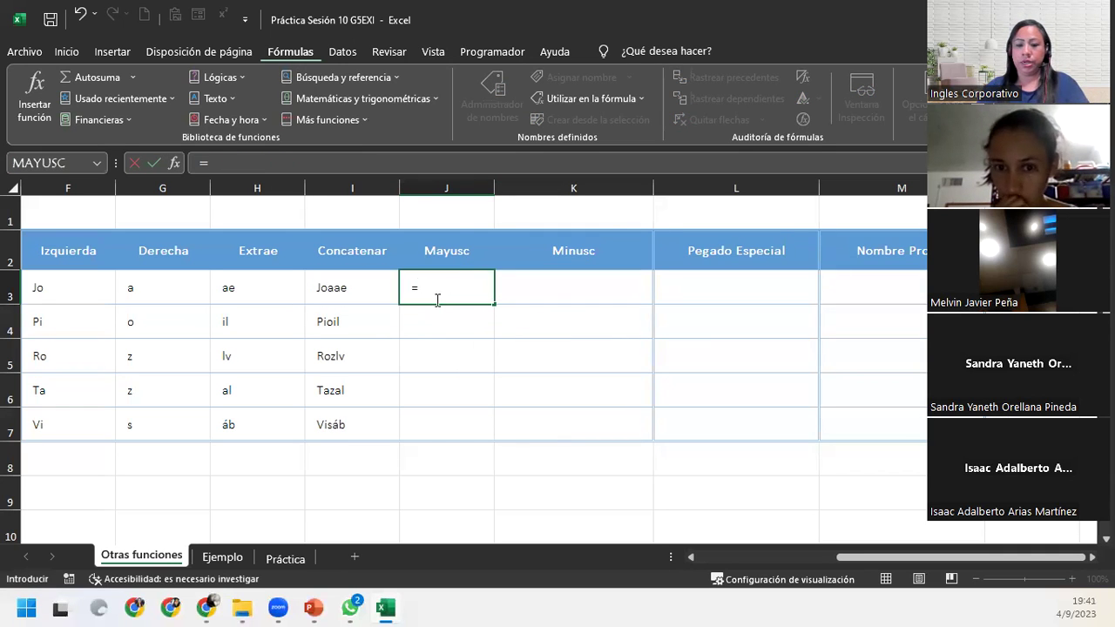
text(mayus)
key(Tab)
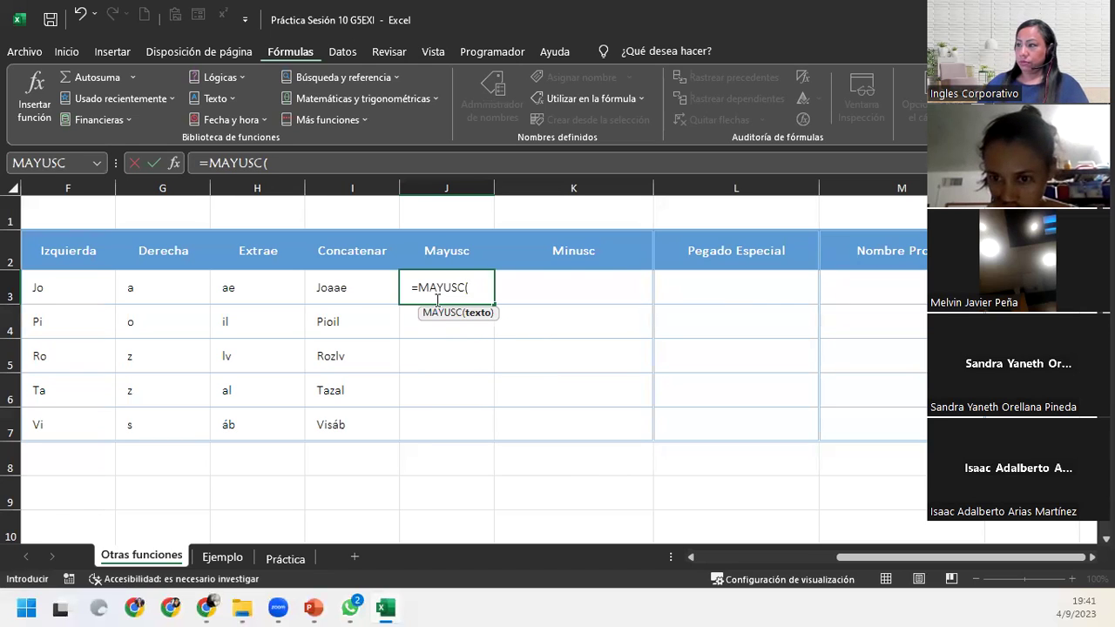
click(337, 279)
text())
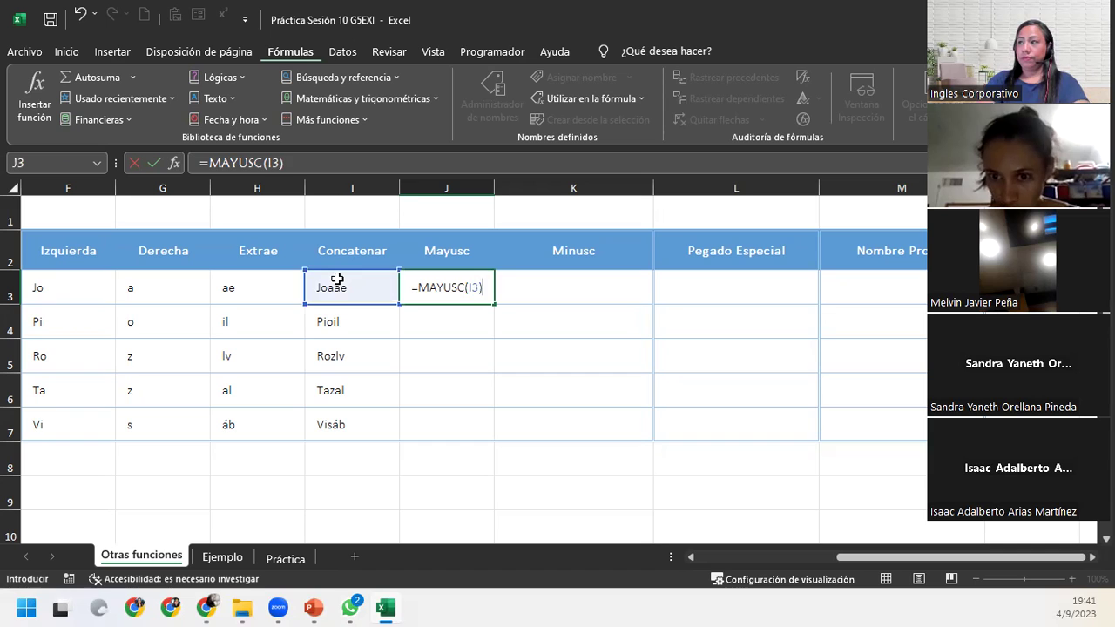
key(Return)
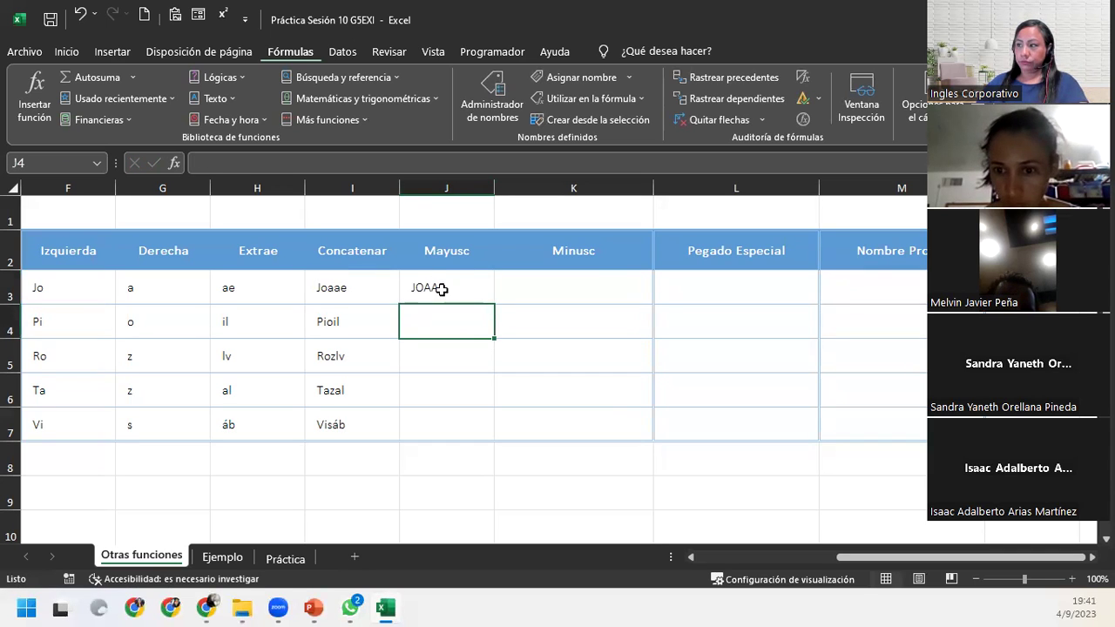
click(440, 288)
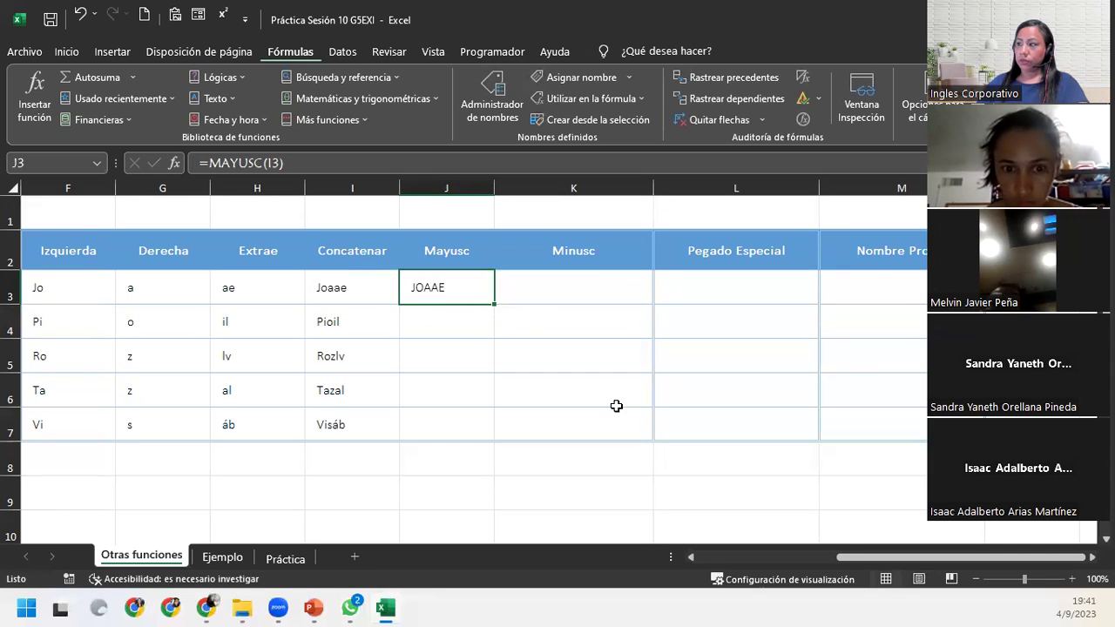
double_click(471, 290)
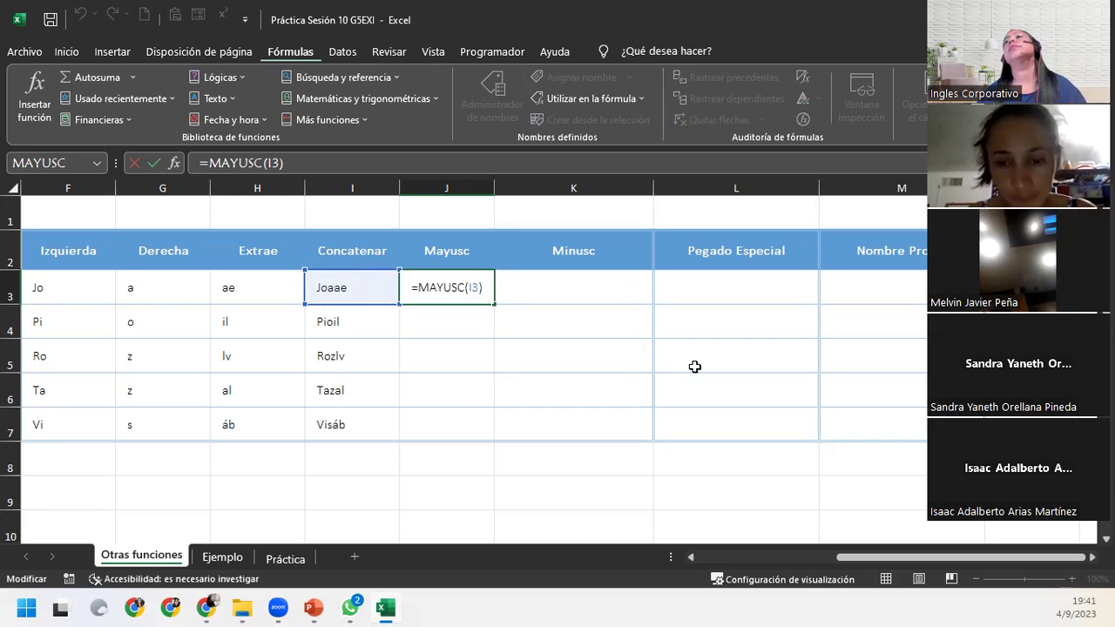
key(Return)
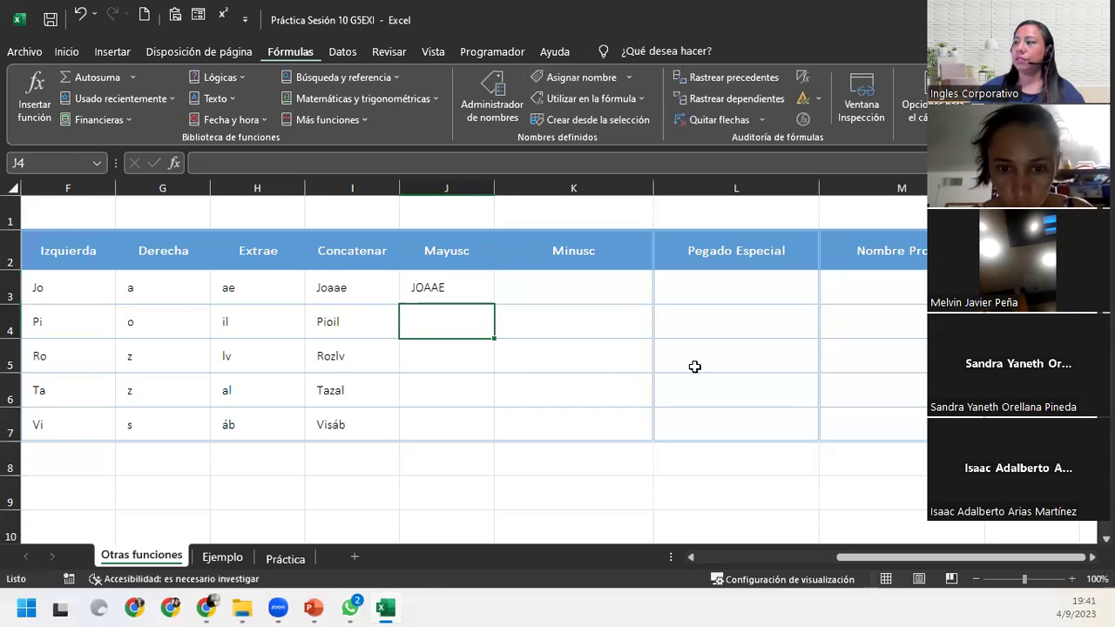
Fill J3's formula down to J7 and check PIOIL, ROZLV, TAZAL and VISÁB.
click(468, 281)
drag(493, 304, 493, 304)
double_click(493, 304)
click(505, 452)
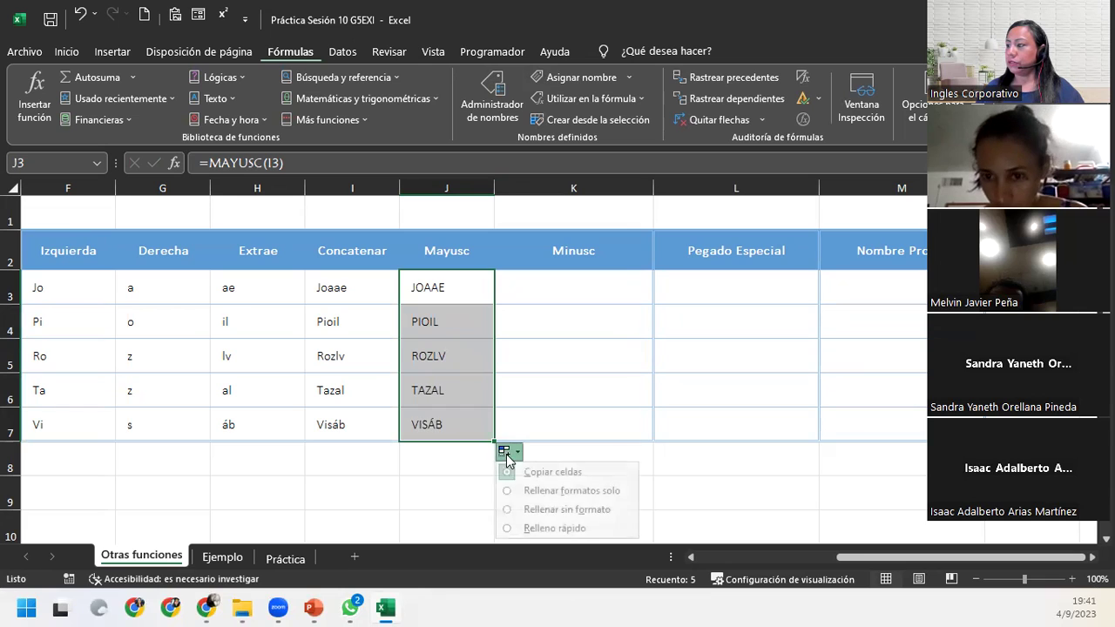
click(558, 376)
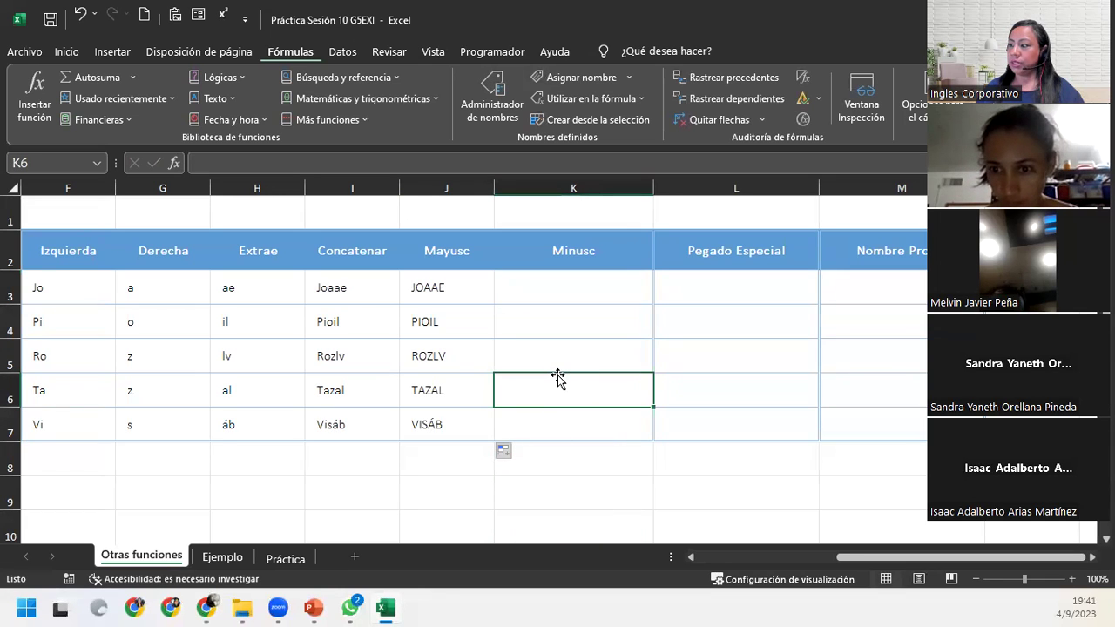
click(465, 288)
click(465, 313)
click(443, 359)
click(440, 391)
click(444, 424)
click(615, 291)
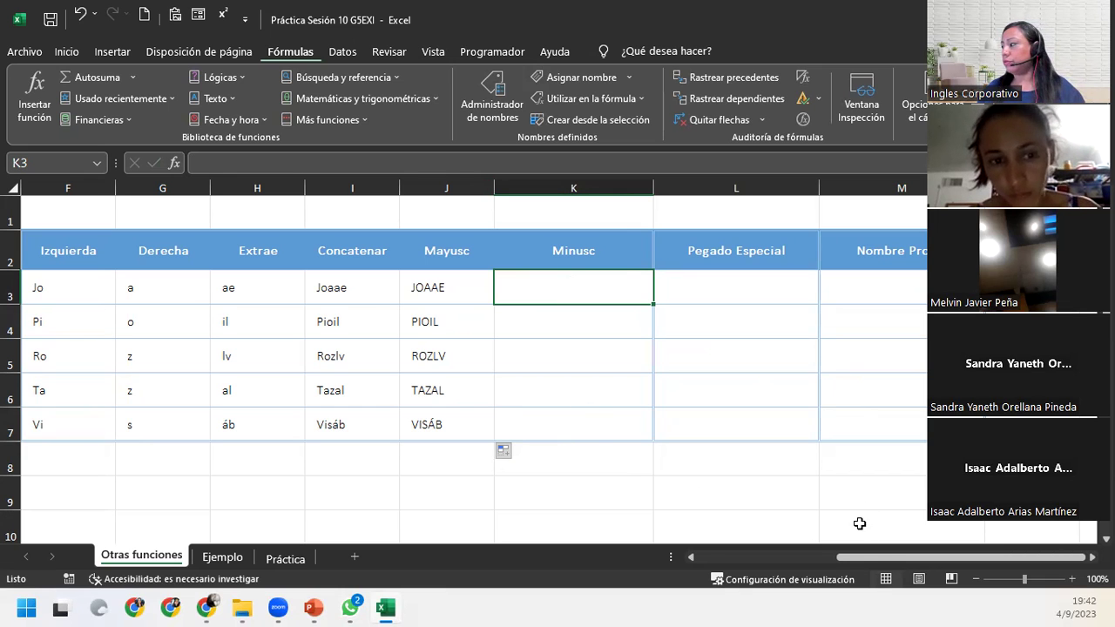
drag(826, 555, 685, 555)
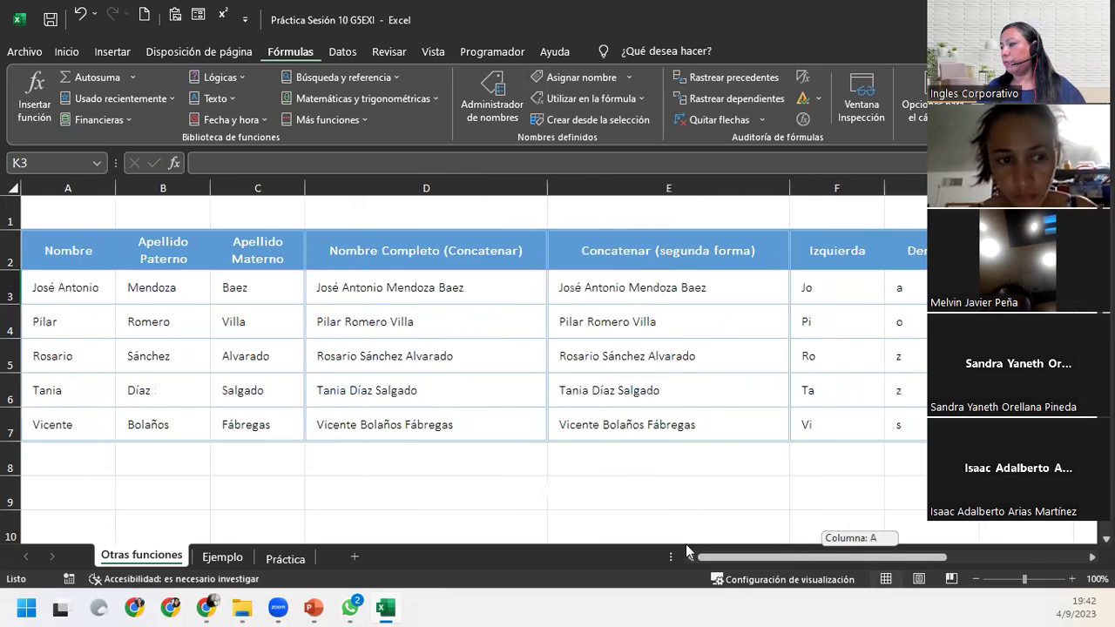
click(332, 288)
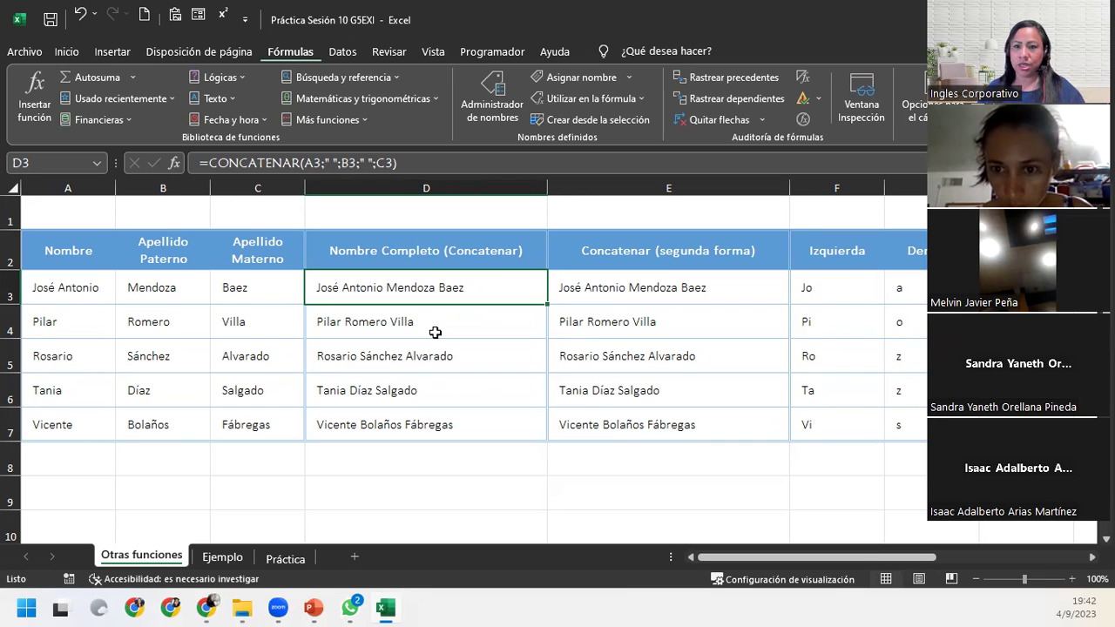
drag(856, 556, 994, 571)
click(548, 281)
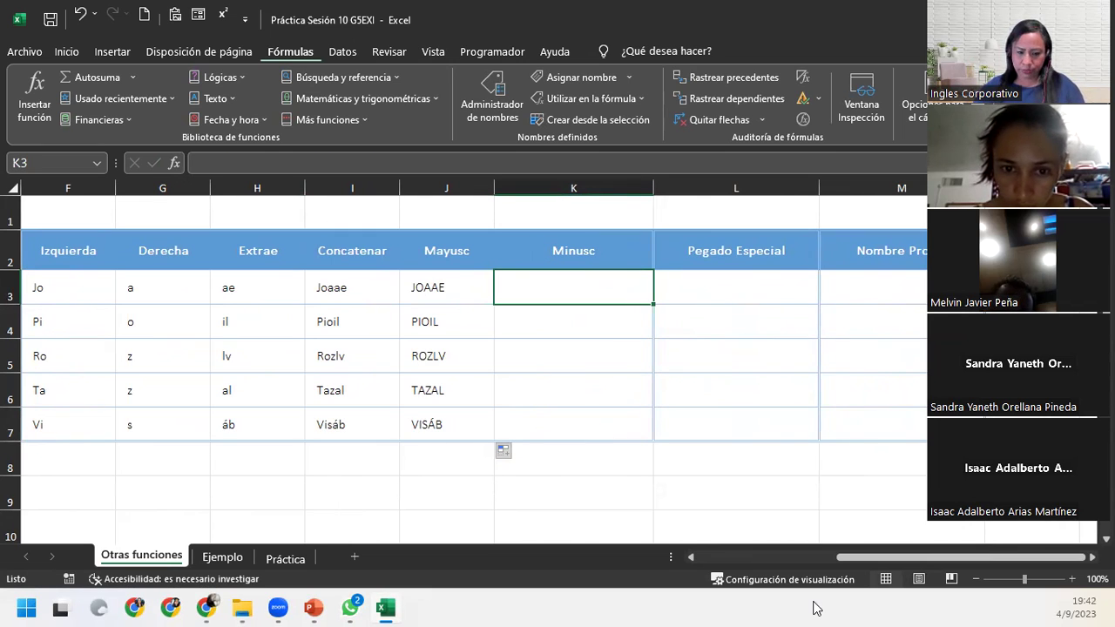
Enter =MINUSC(J3) in K3 to lowercase JOAAE.
text(=)
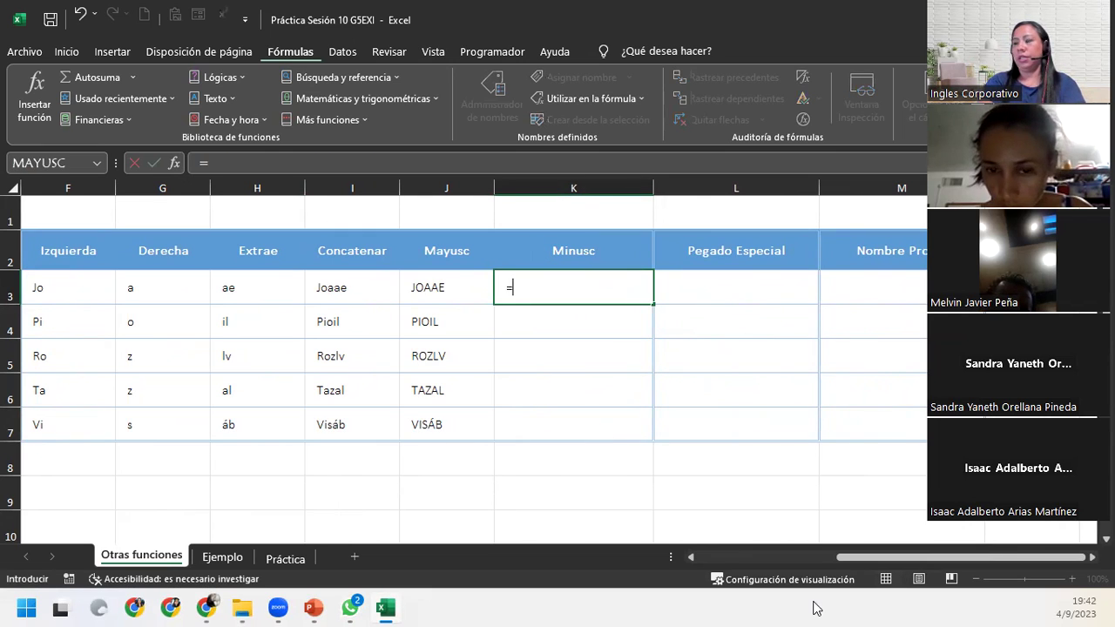
text(minusc)
key(Tab)
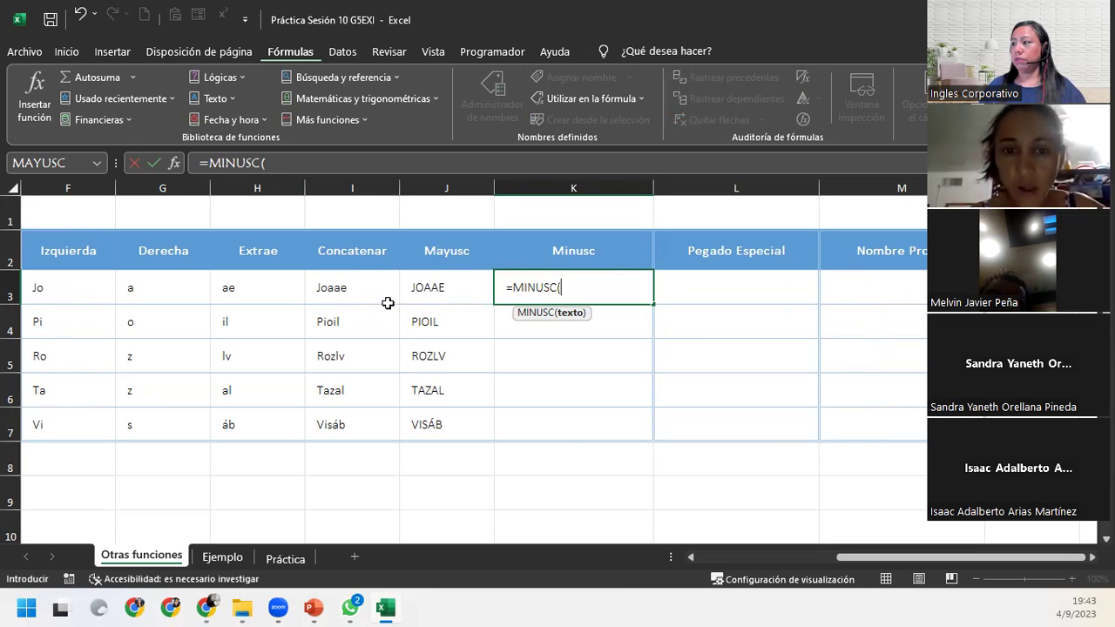
click(448, 284)
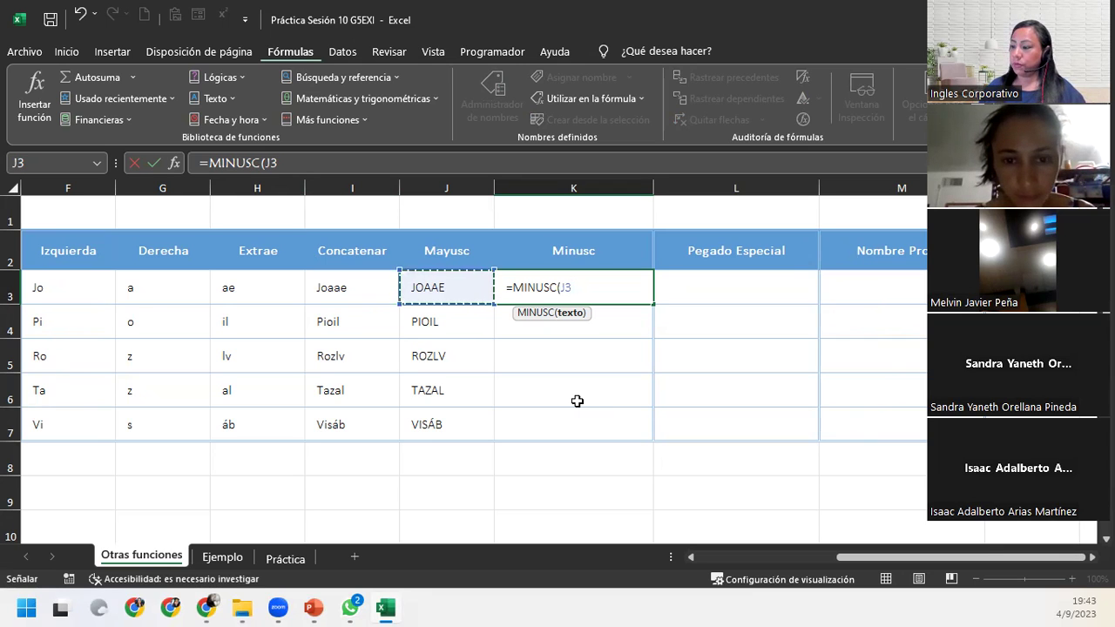
text())
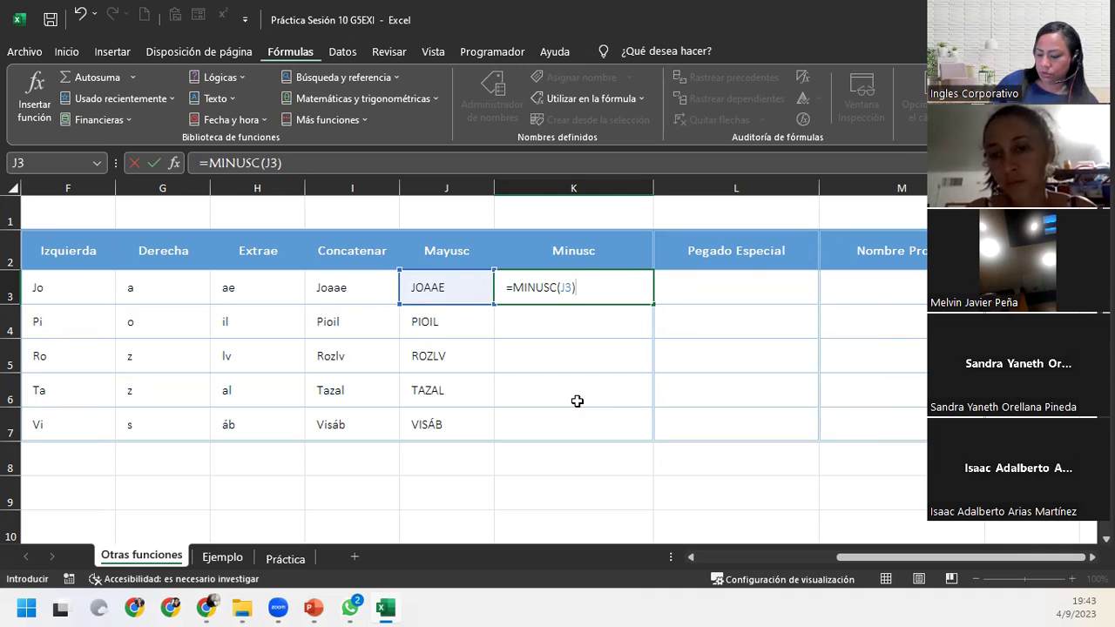
key(Return)
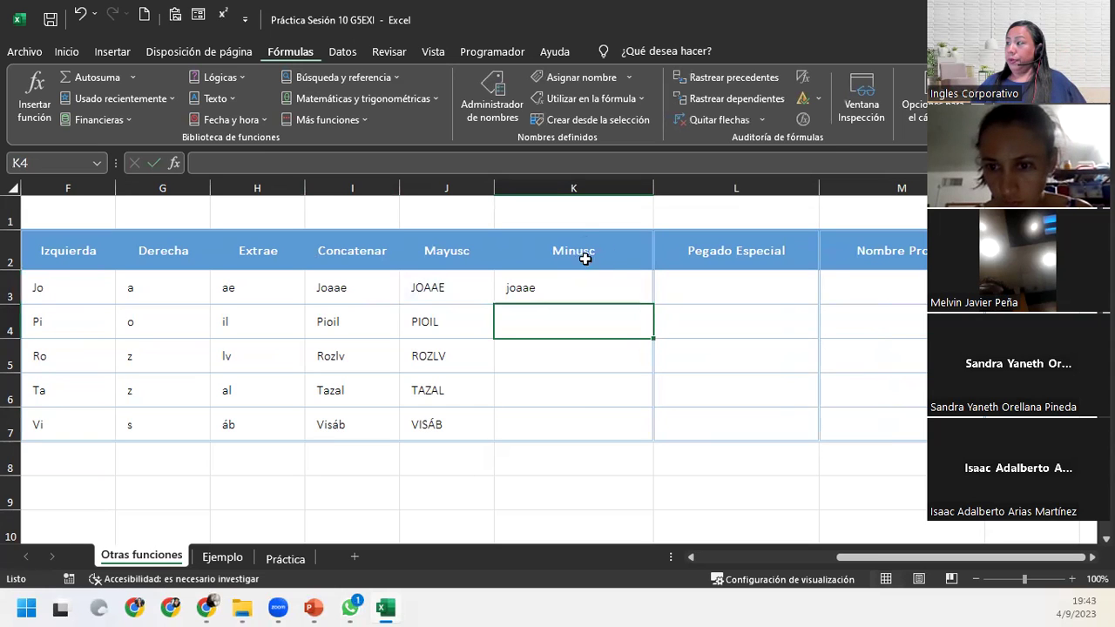
Fill the MINUSC formula down to K7, giving pioil, rozlv, tazal and visáb.
click(548, 282)
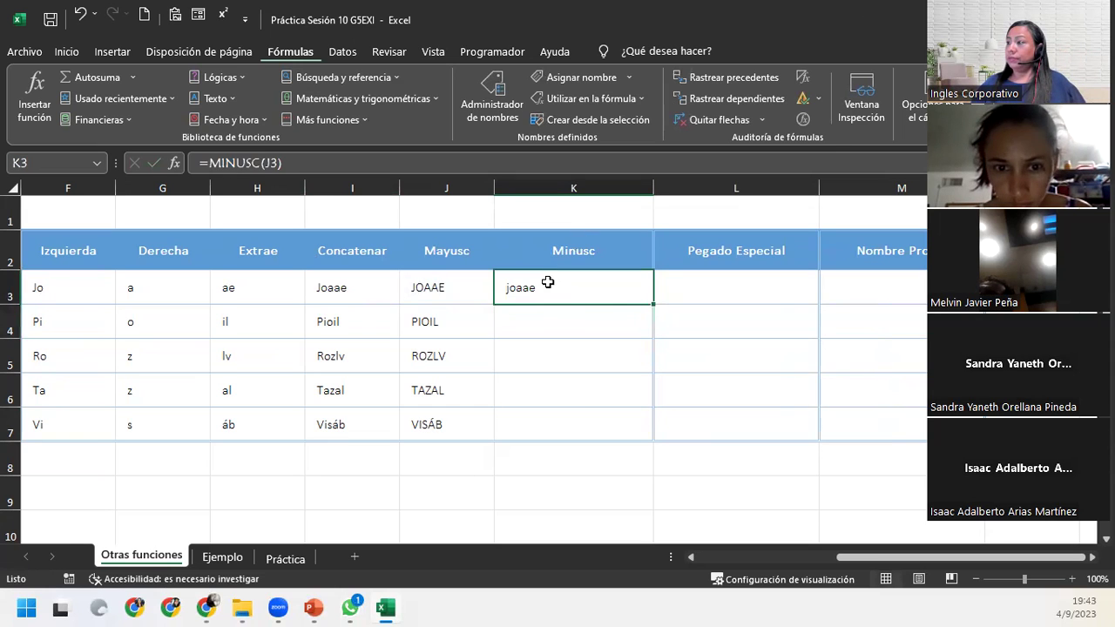
double_click(653, 305)
click(666, 453)
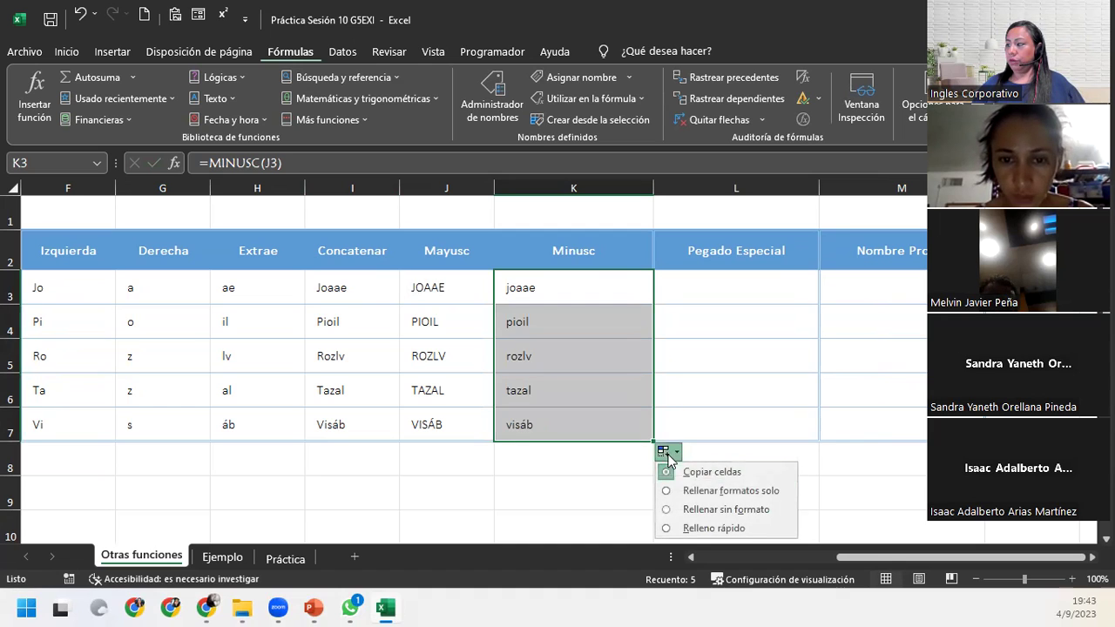
click(761, 292)
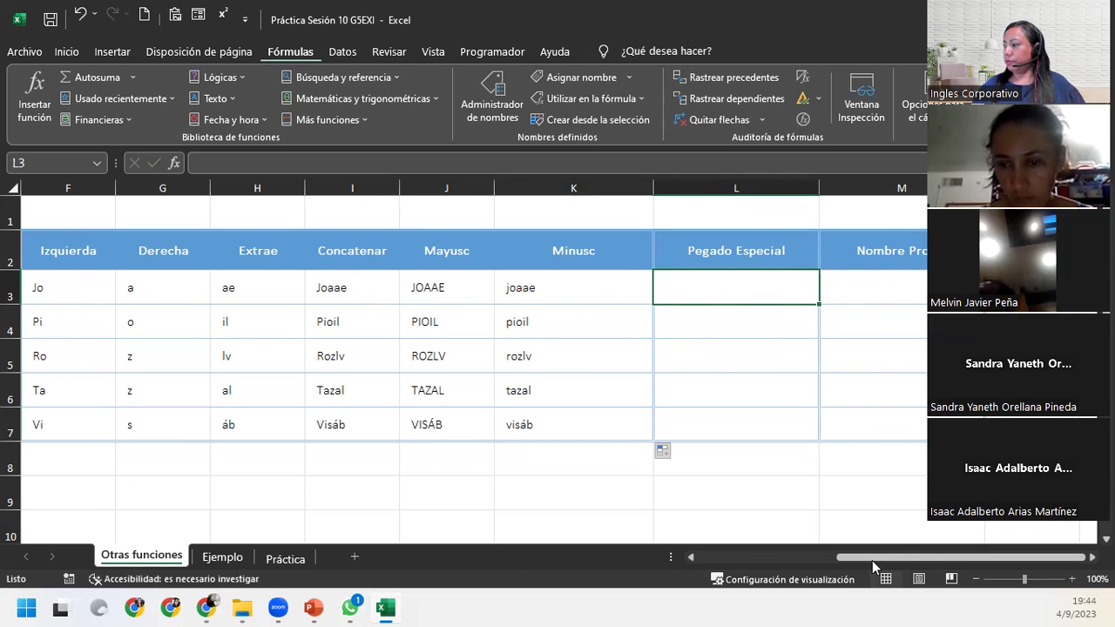
Review the concatenation results and formulas in D3:D7 and E3:E7.
drag(872, 558, 733, 557)
drag(489, 289, 517, 376)
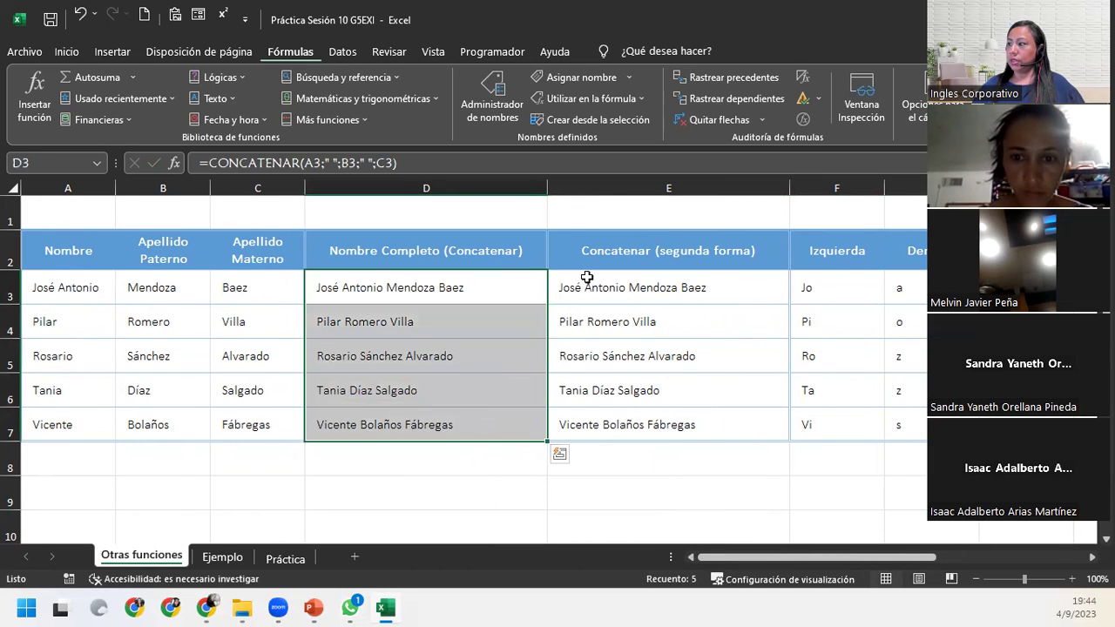
drag(585, 280, 597, 424)
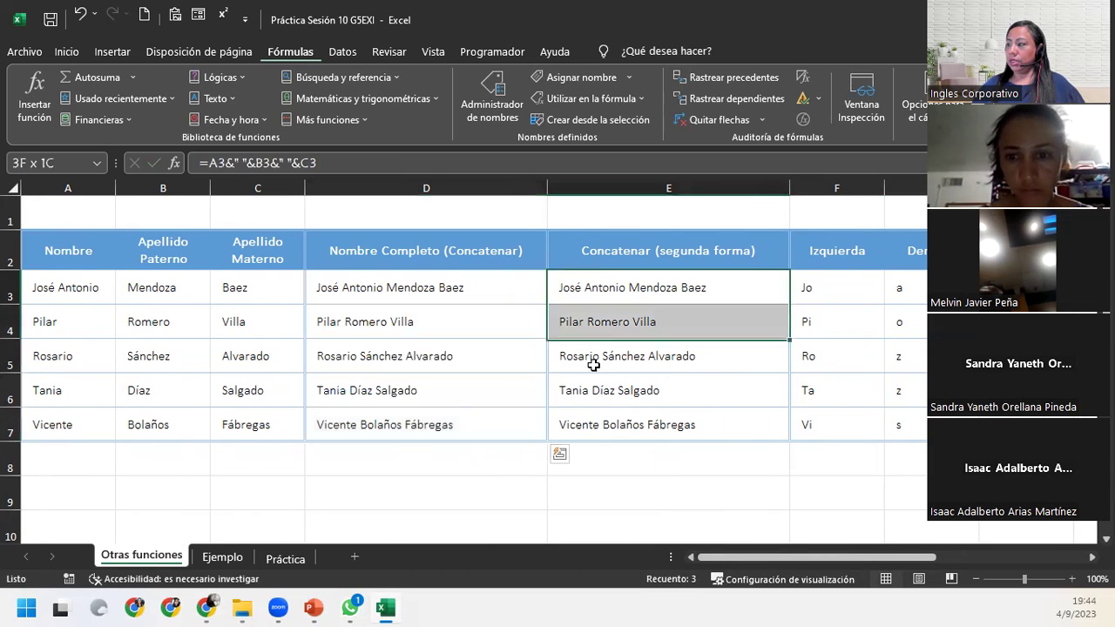
click(323, 163)
key(Return)
click(645, 324)
click(665, 381)
click(674, 425)
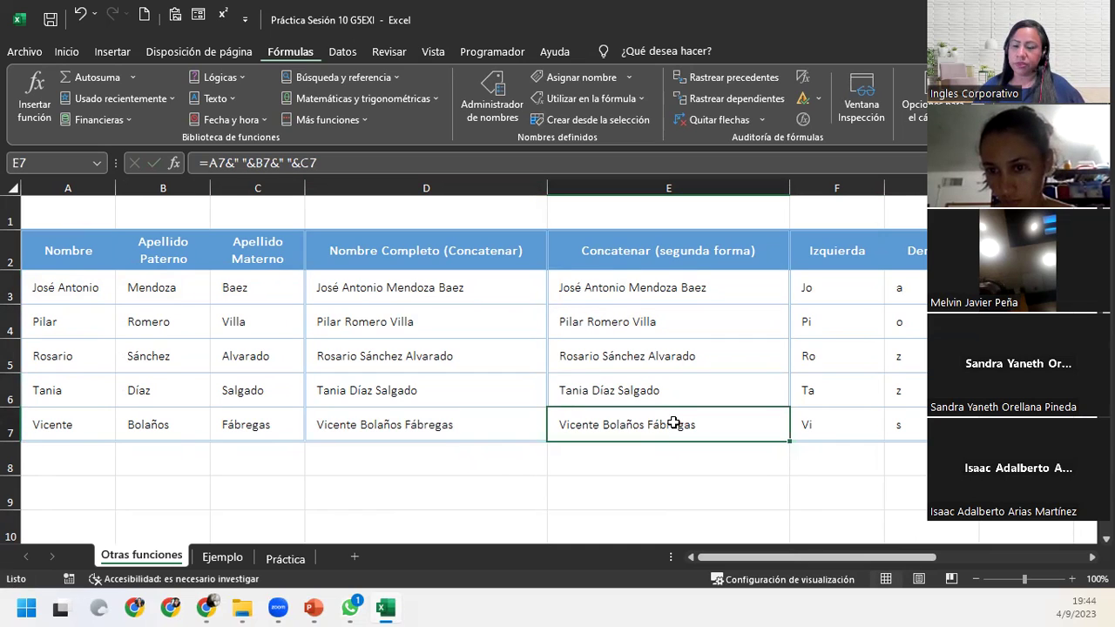
drag(582, 285, 593, 424)
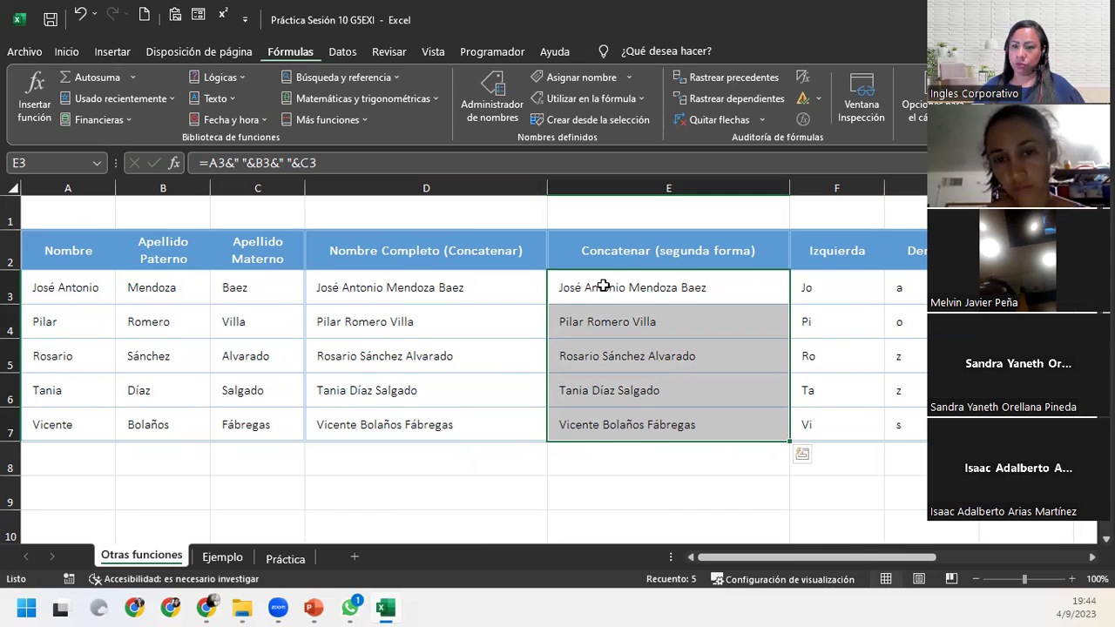
Paste E3's concatenation formula into L3 as a test, inspect its references, then discard it.
click(603, 285)
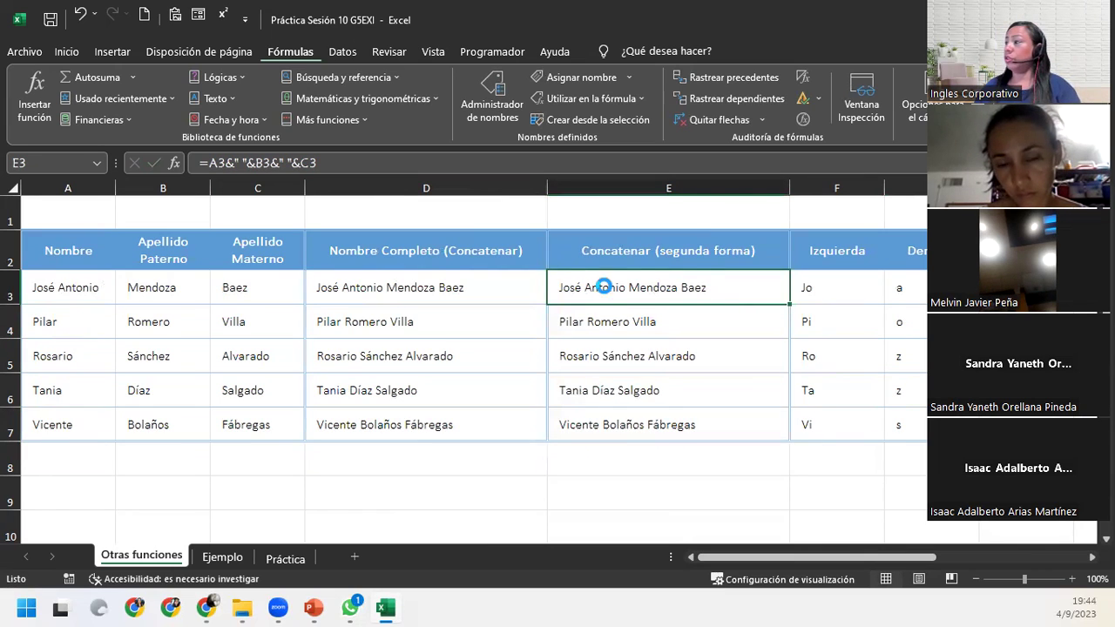
key(ctrl+c)
drag(824, 553, 1022, 557)
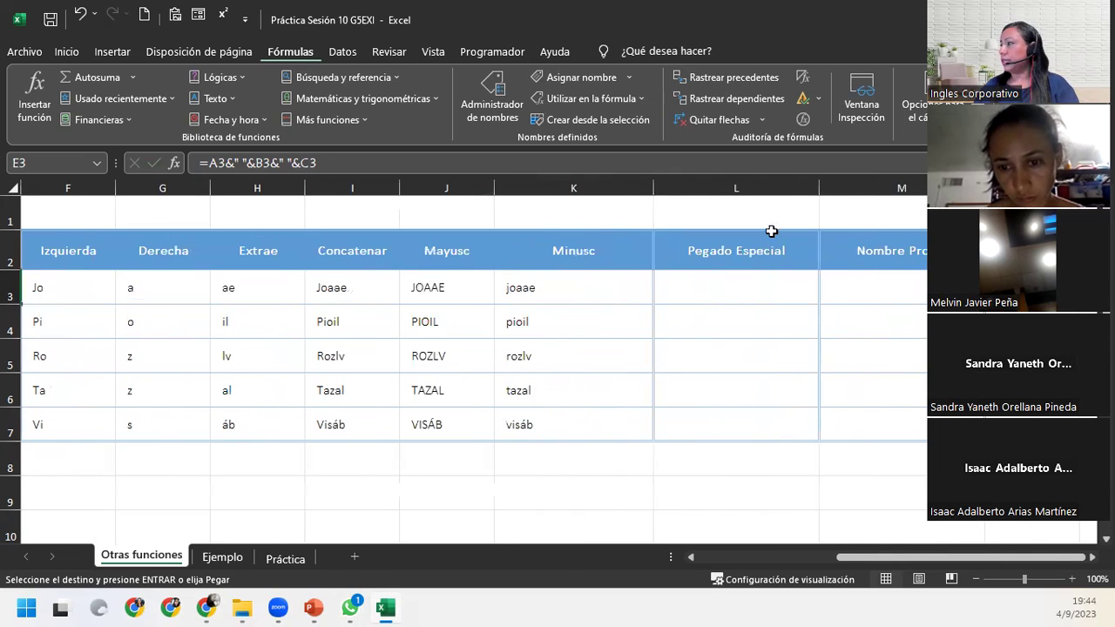
click(735, 284)
key(ctrl+v)
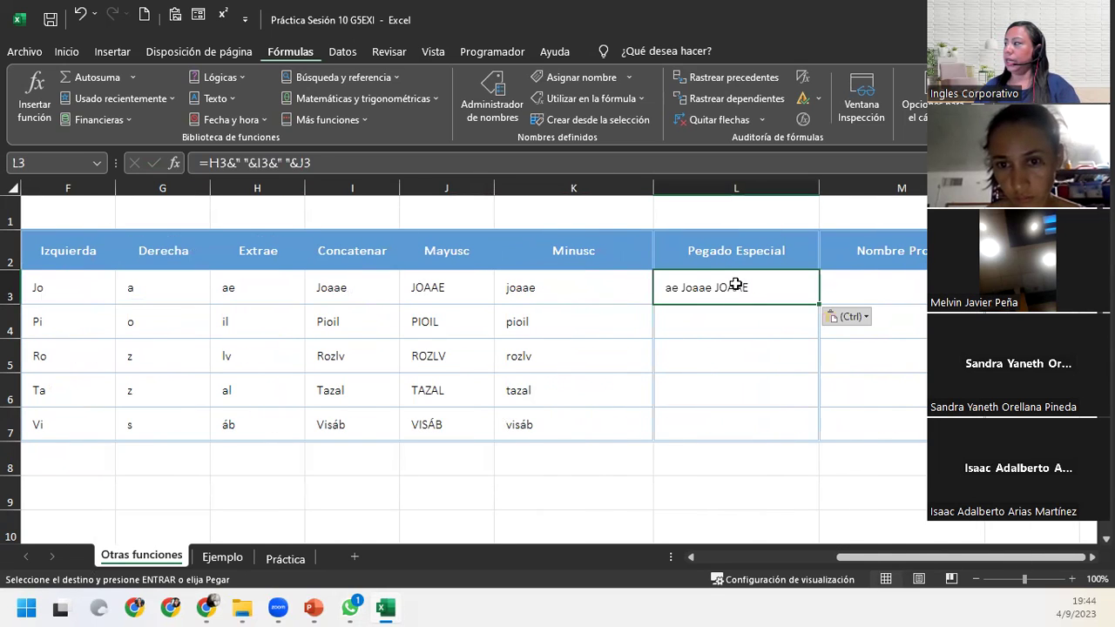
double_click(775, 283)
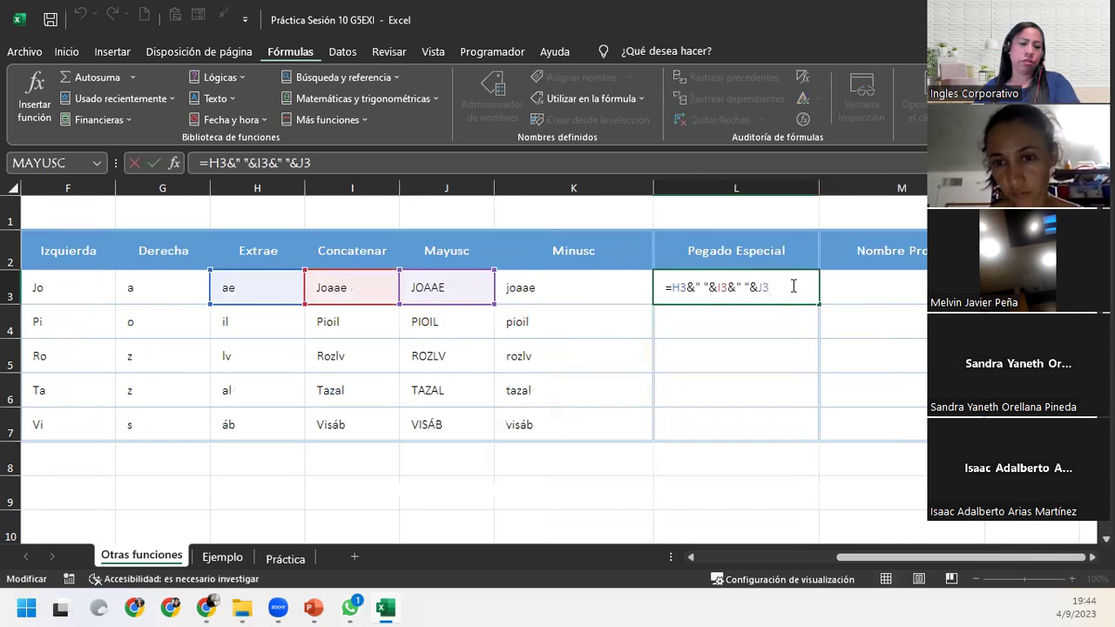
key(Escape)
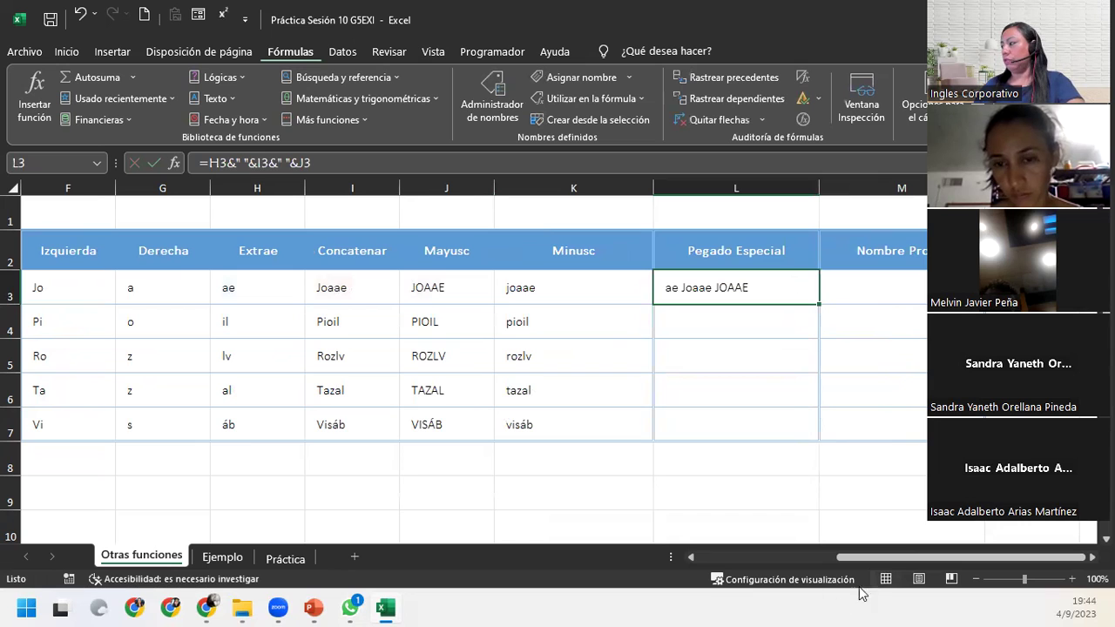
key(ctrl+c)
Clear L3 and paste E3's full name into it using Pegar valores > Valores.
key(ctrl+z)
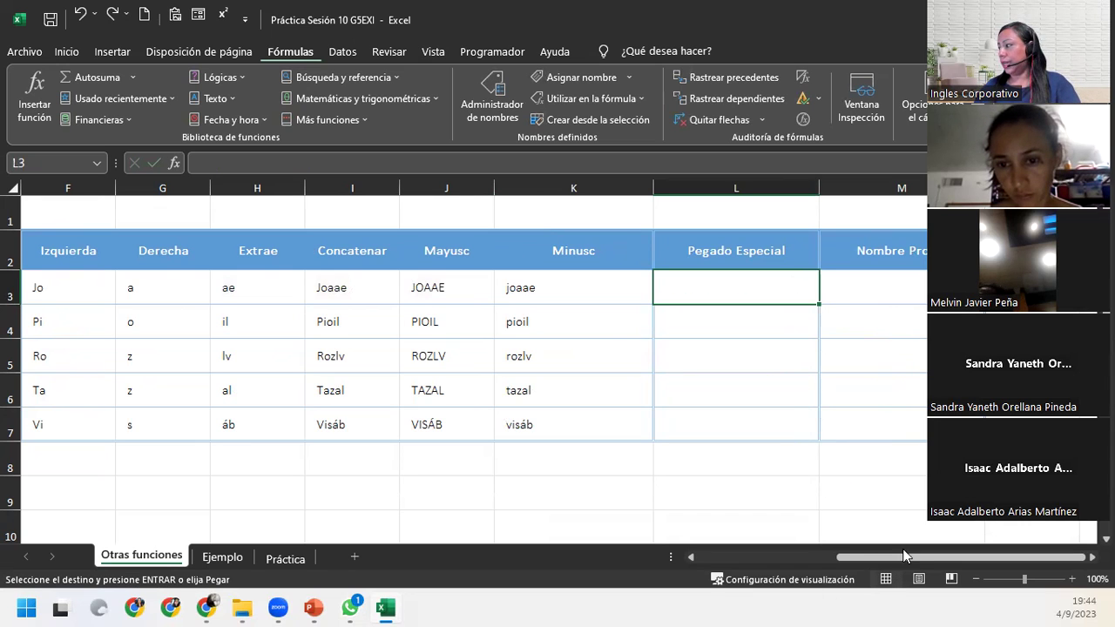
drag(906, 555, 756, 556)
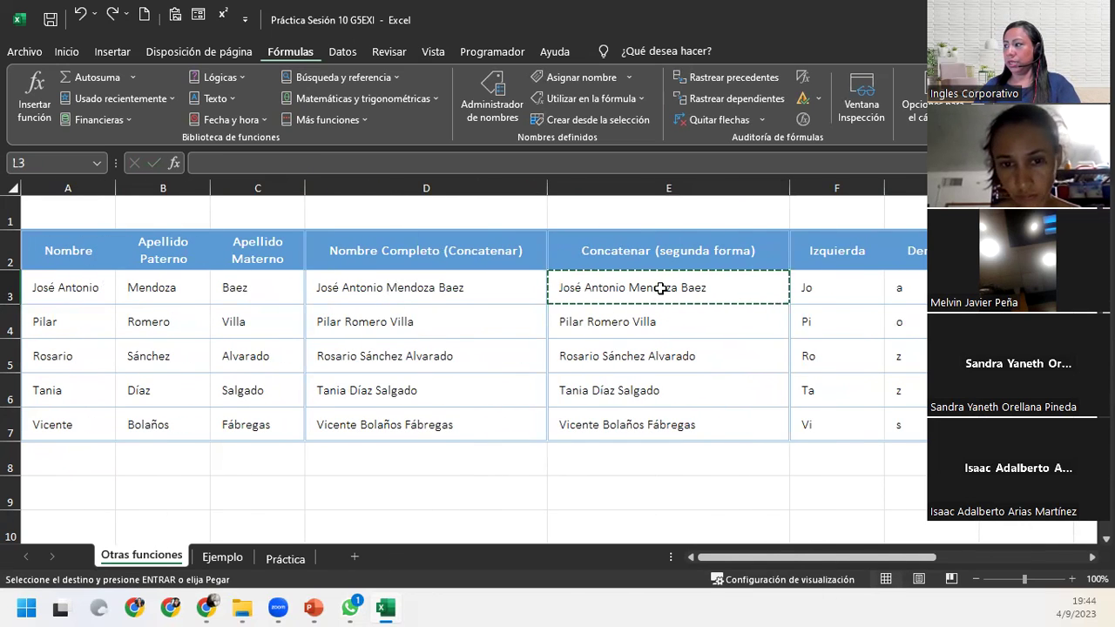
click(661, 289)
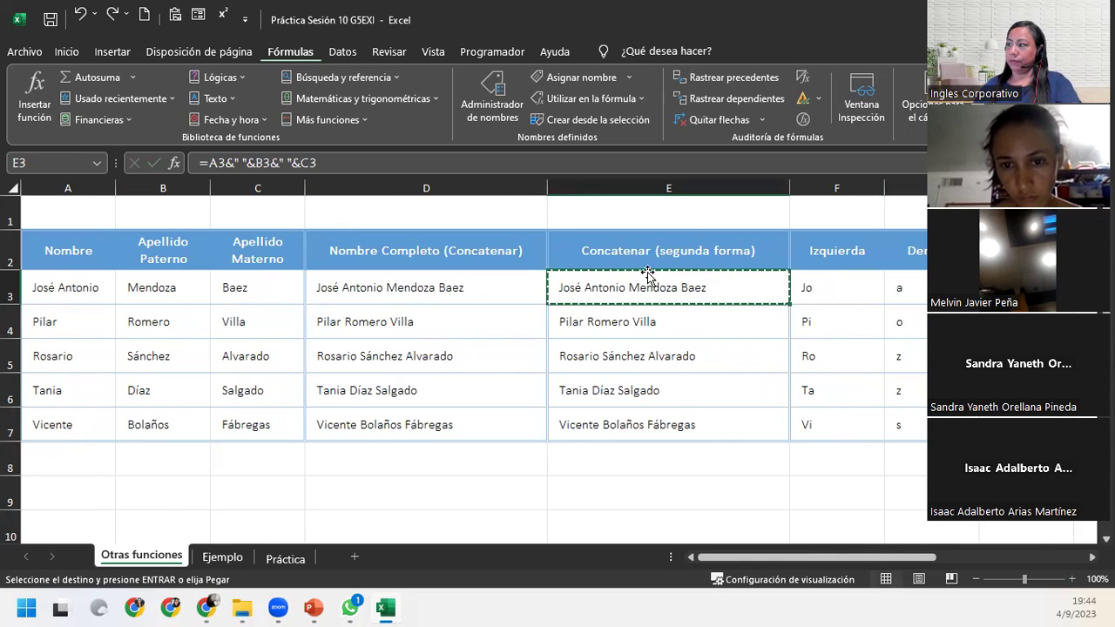
drag(876, 557, 1025, 558)
click(754, 284)
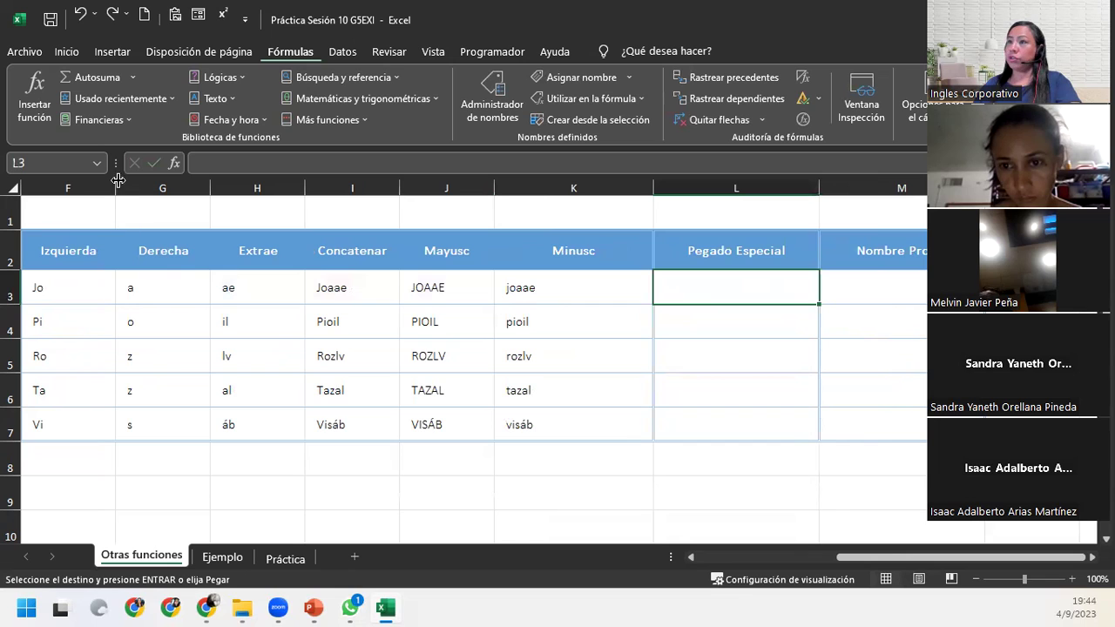
click(56, 51)
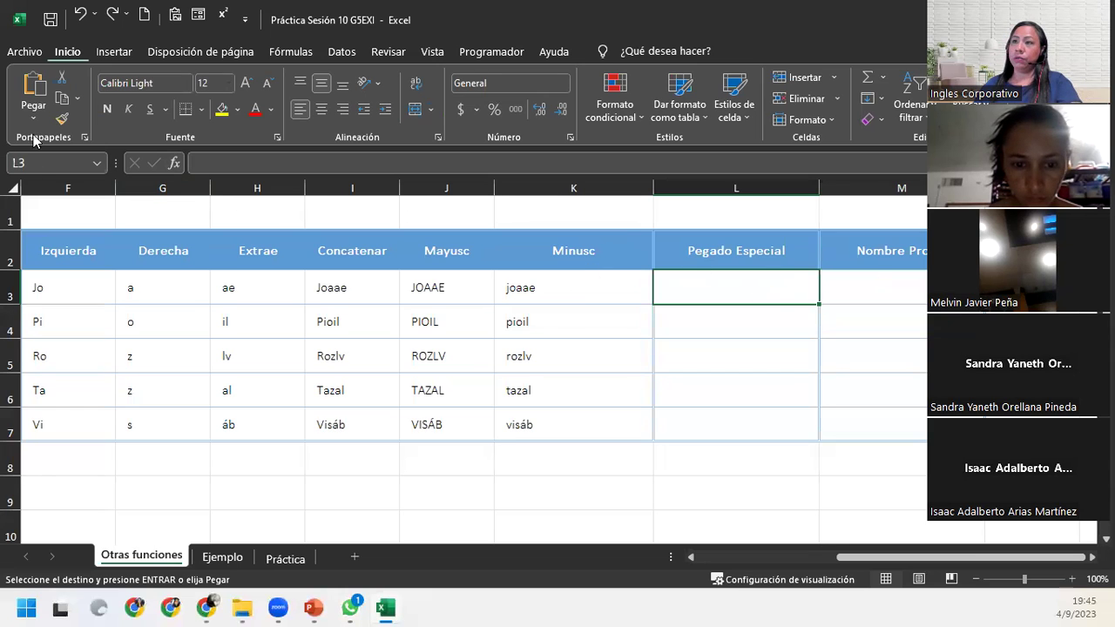
click(33, 120)
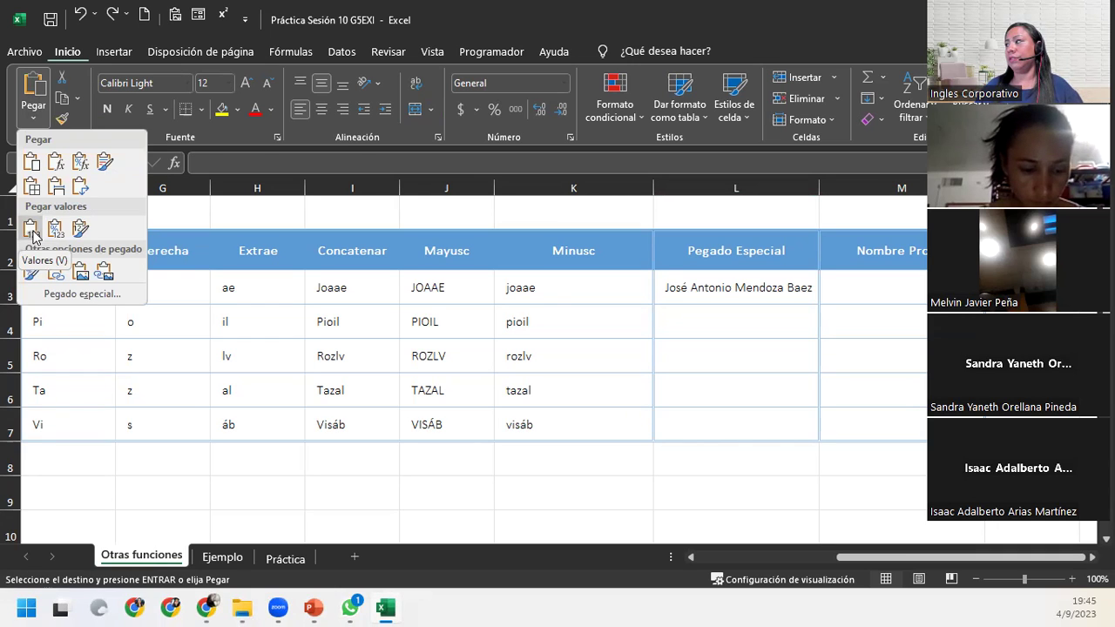
click(31, 228)
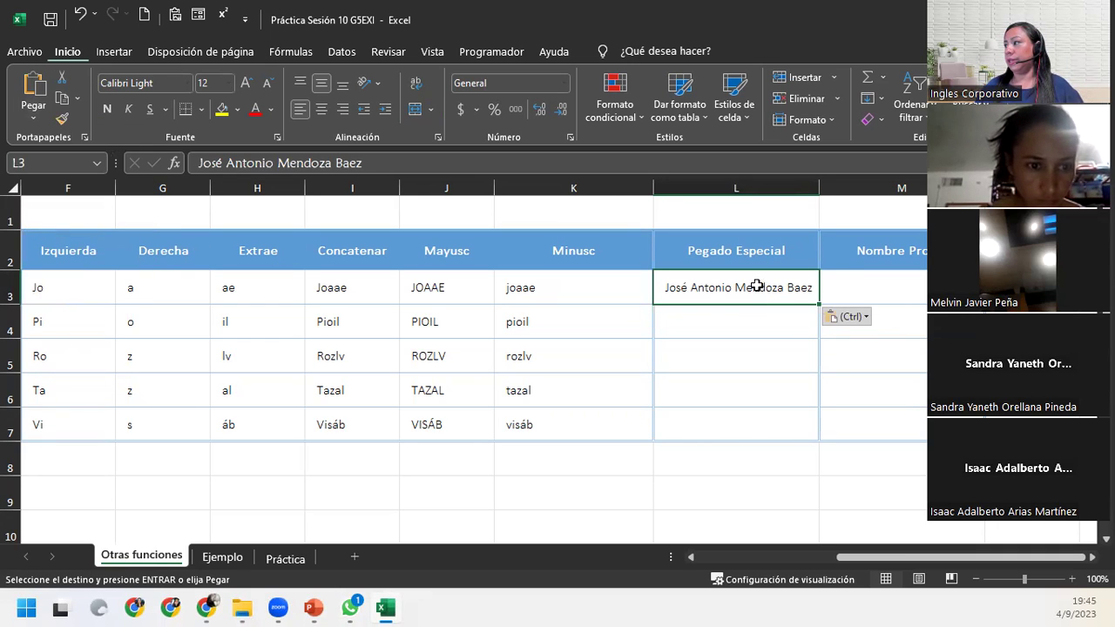
Confirm L3 holds plain text rather than a formula, then move to L4.
click(400, 159)
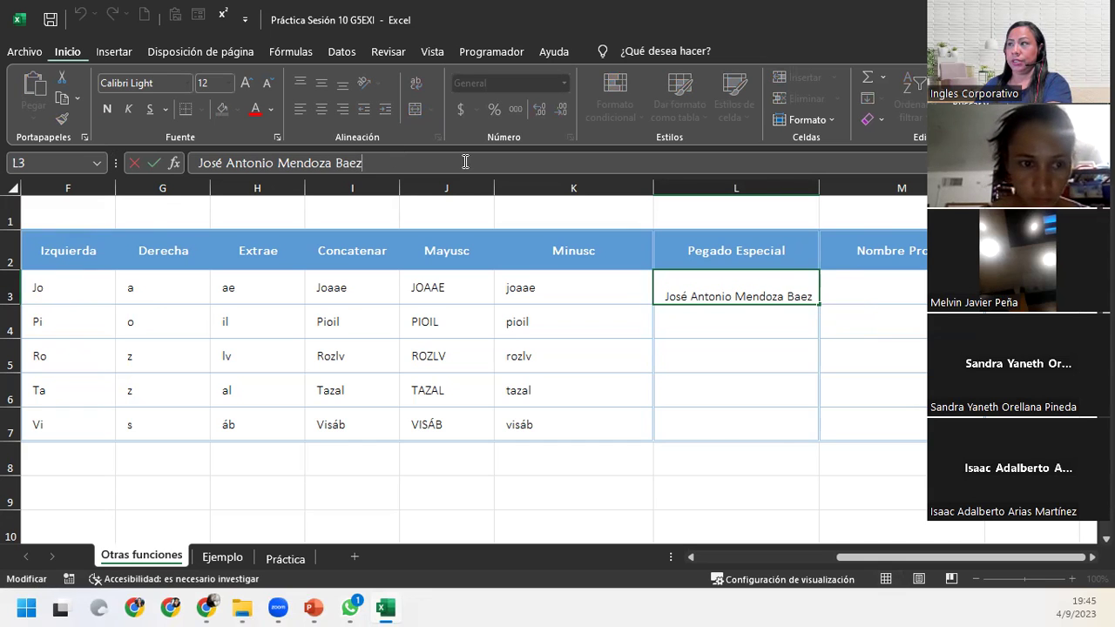
key(Return)
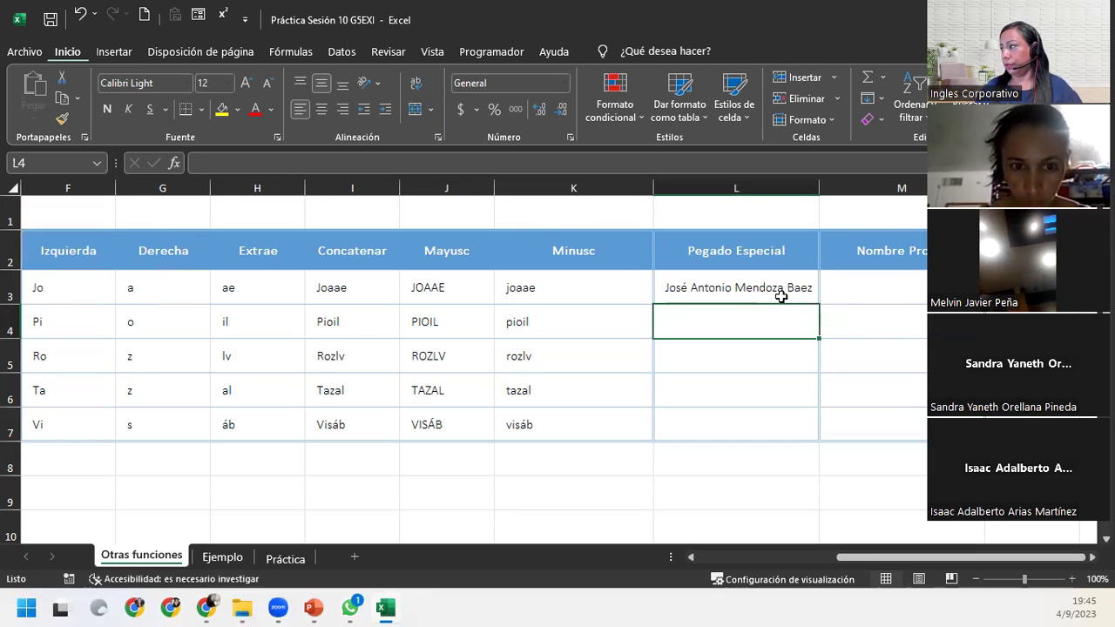
click(783, 294)
click(739, 315)
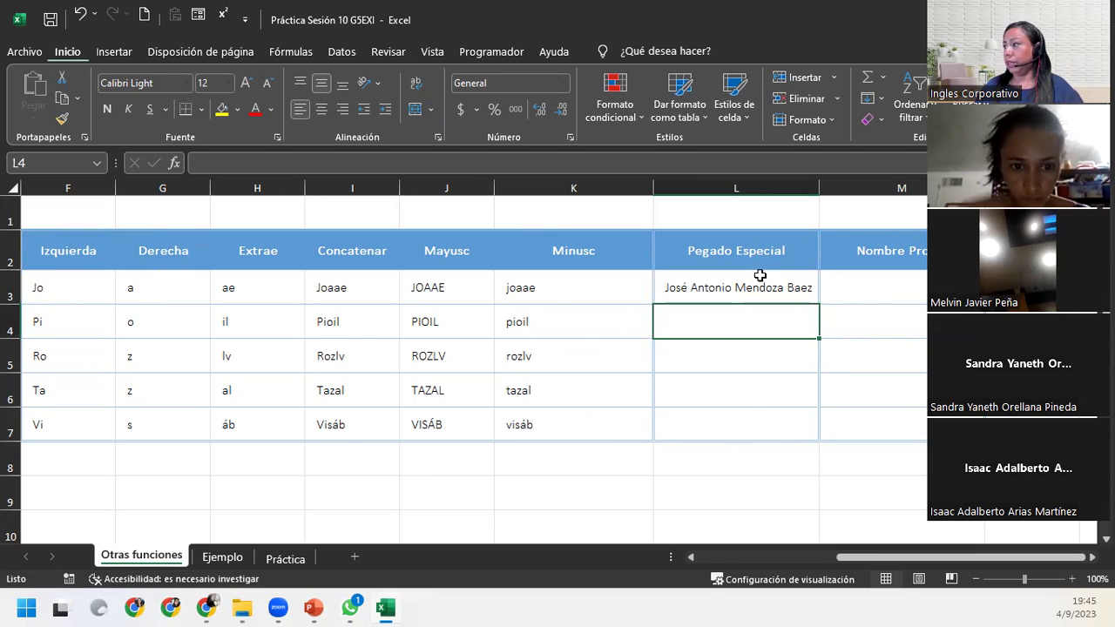
Copy the names in E4:E7 and paste them into L4:L7 as values only.
click(762, 285)
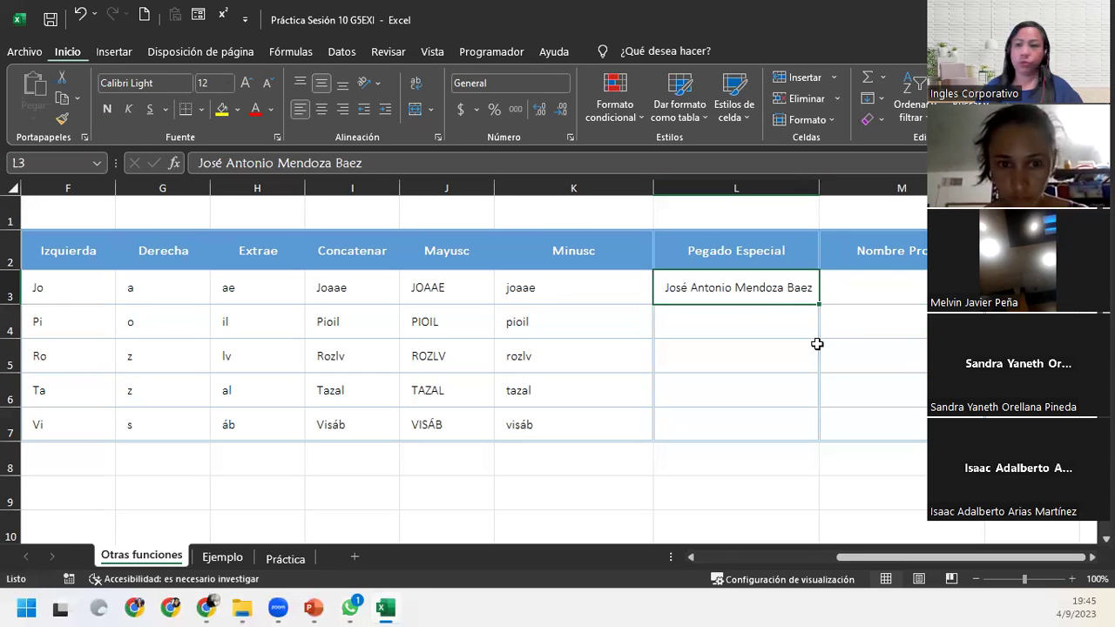
drag(870, 558, 762, 558)
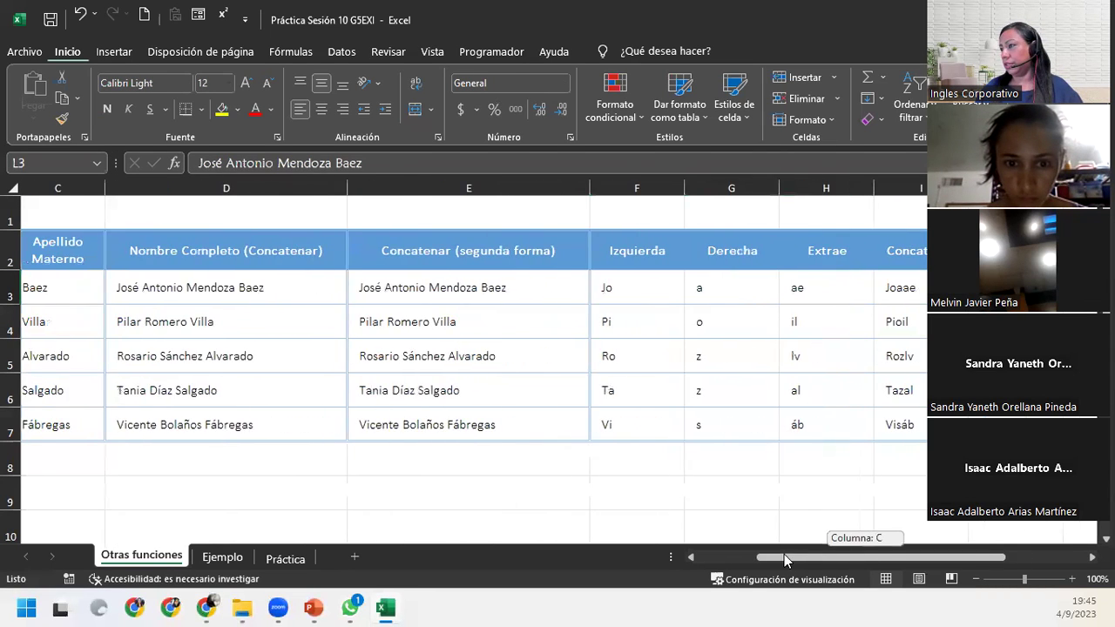
drag(475, 324, 504, 423)
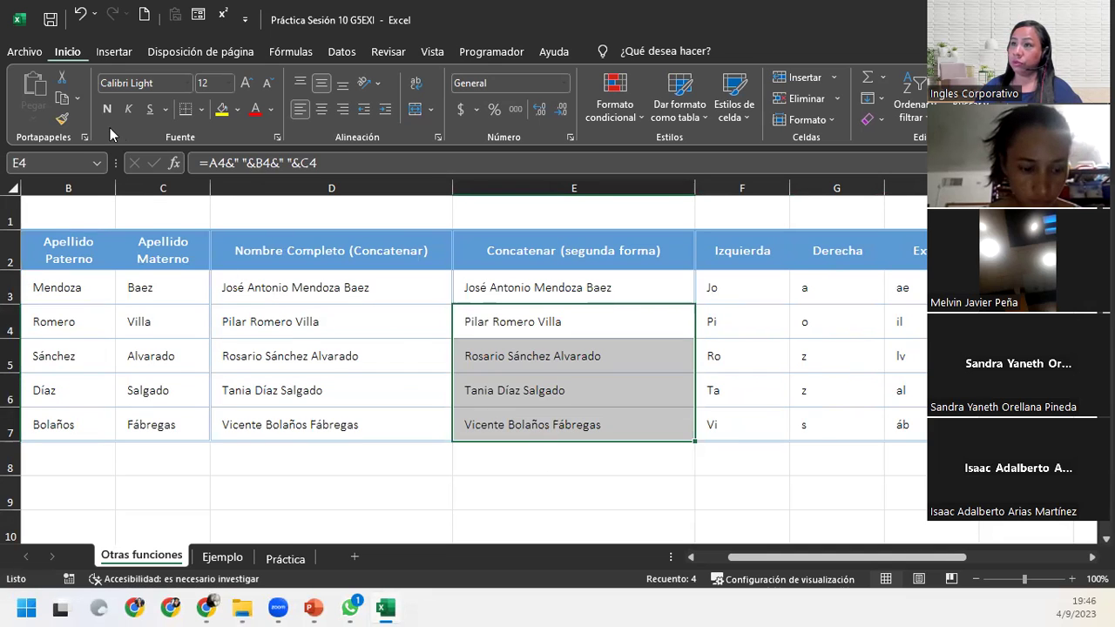
click(62, 98)
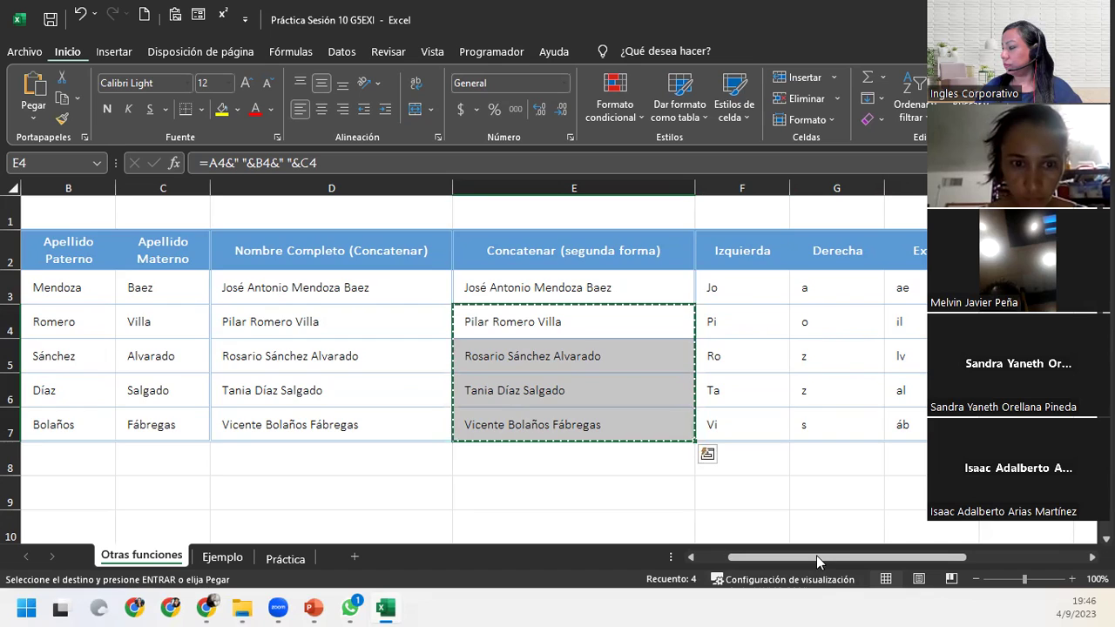
drag(817, 562, 944, 564)
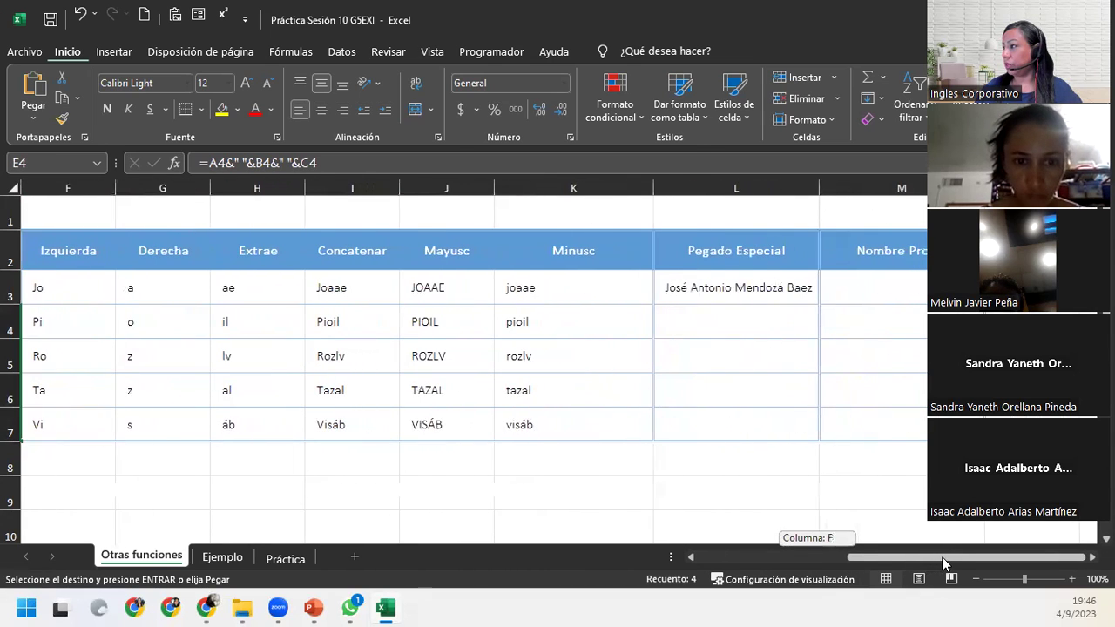
click(755, 322)
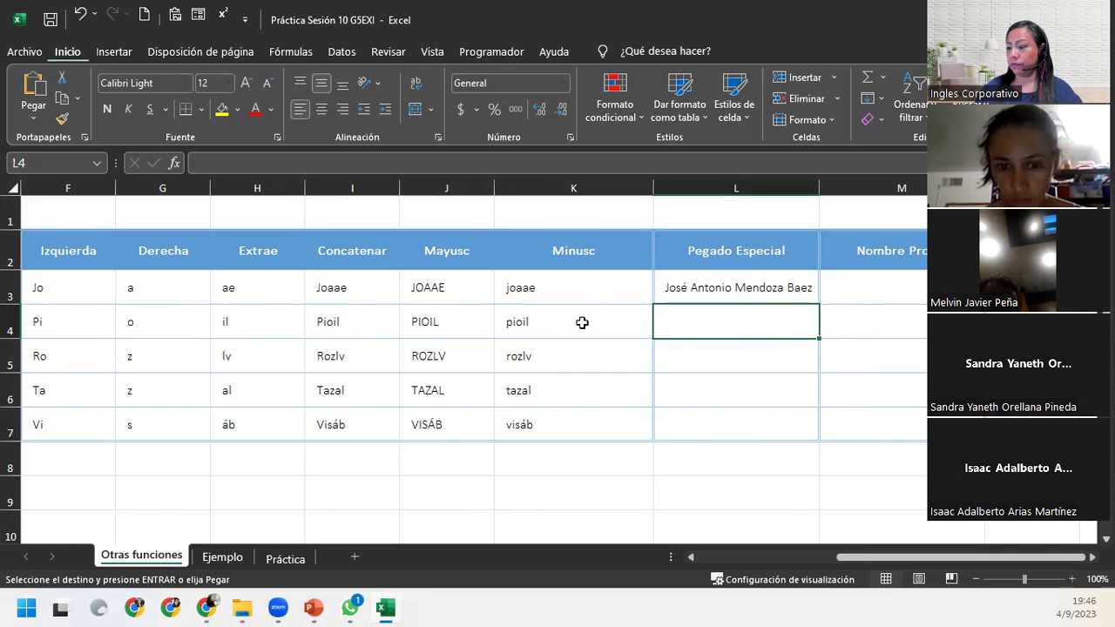
click(39, 121)
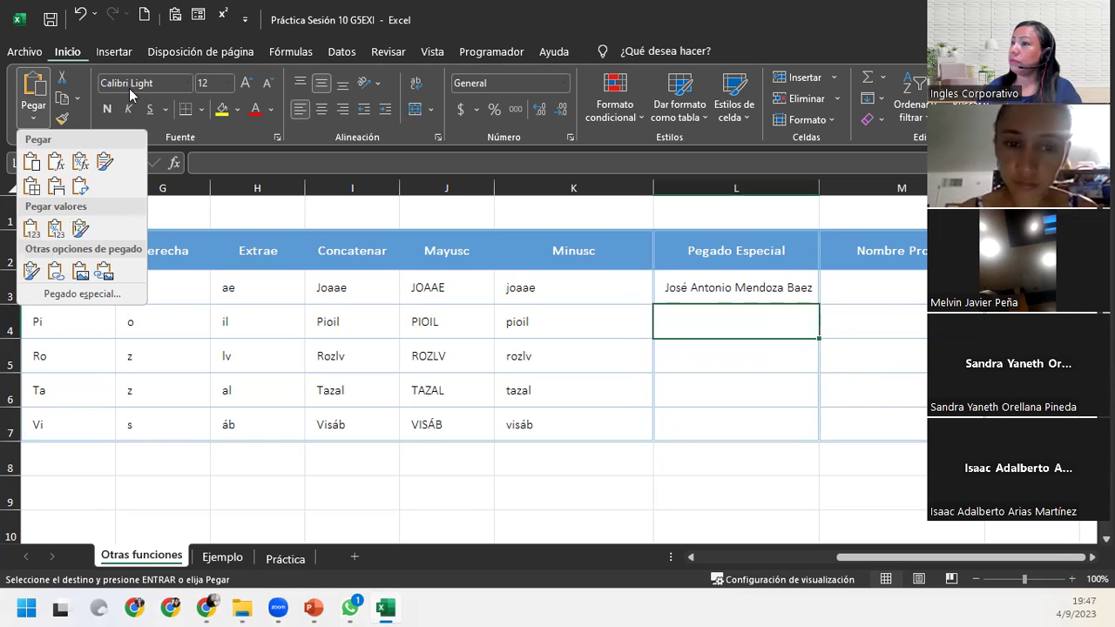
click(31, 228)
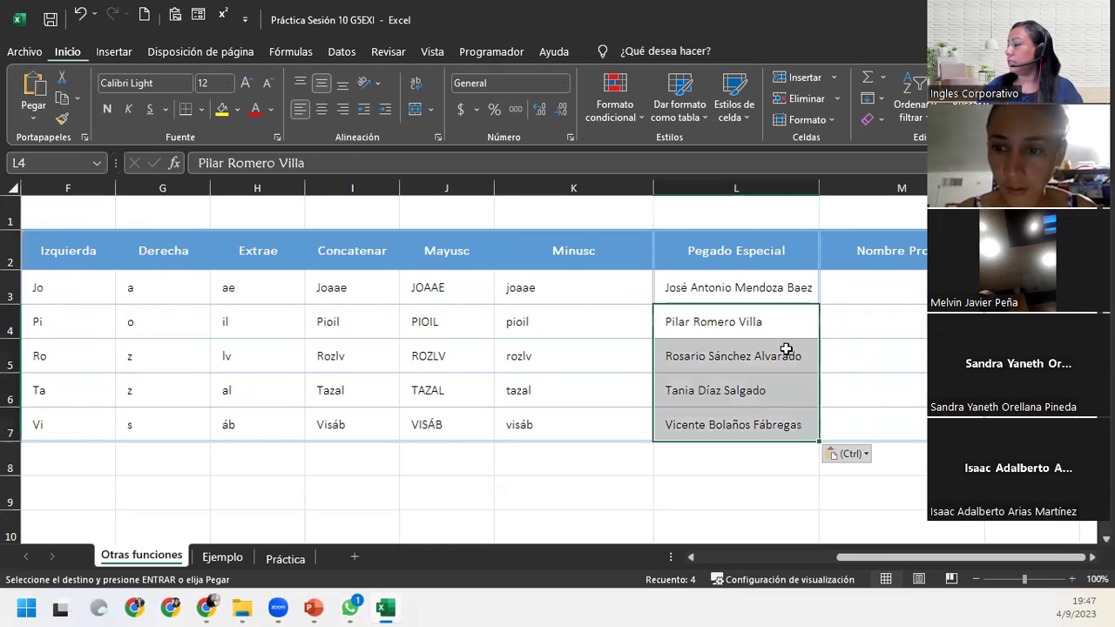
click(781, 348)
click(877, 297)
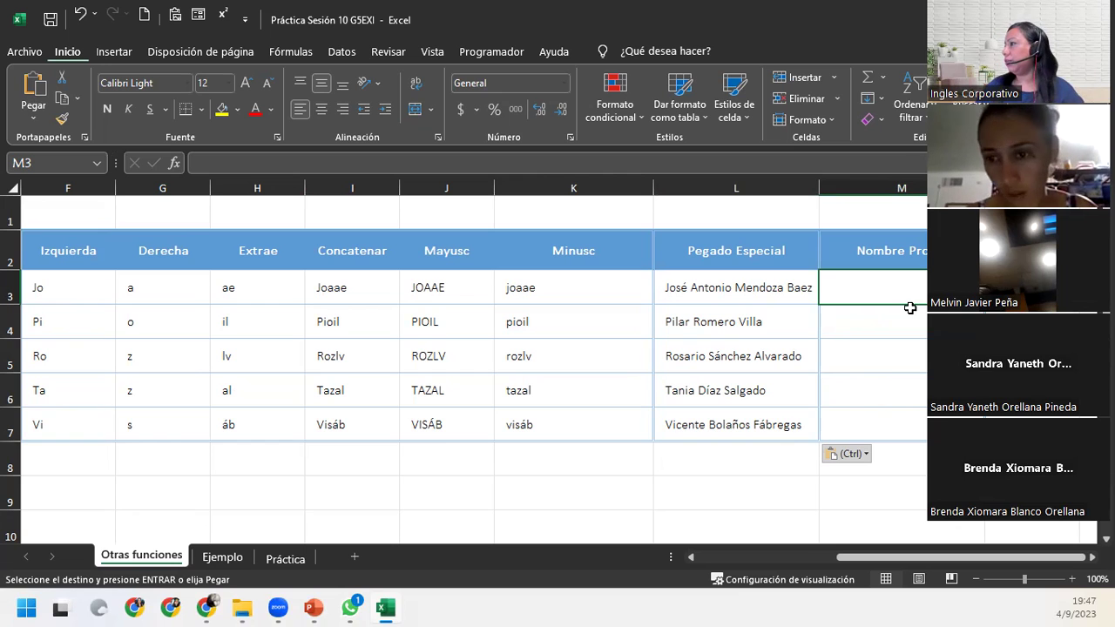
drag(875, 560, 722, 558)
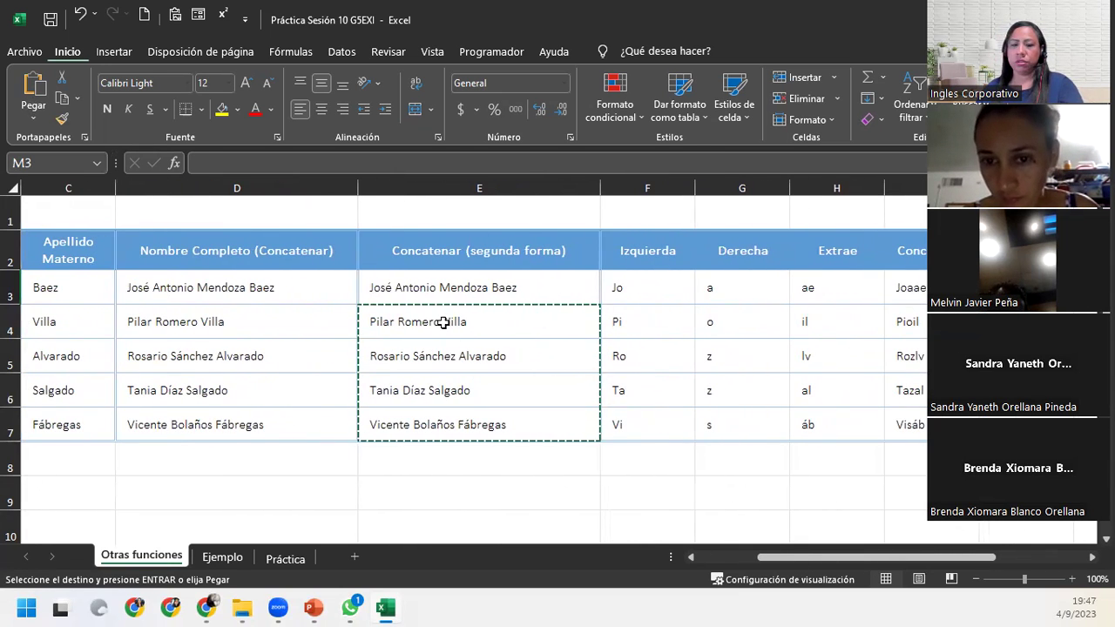
key(Escape)
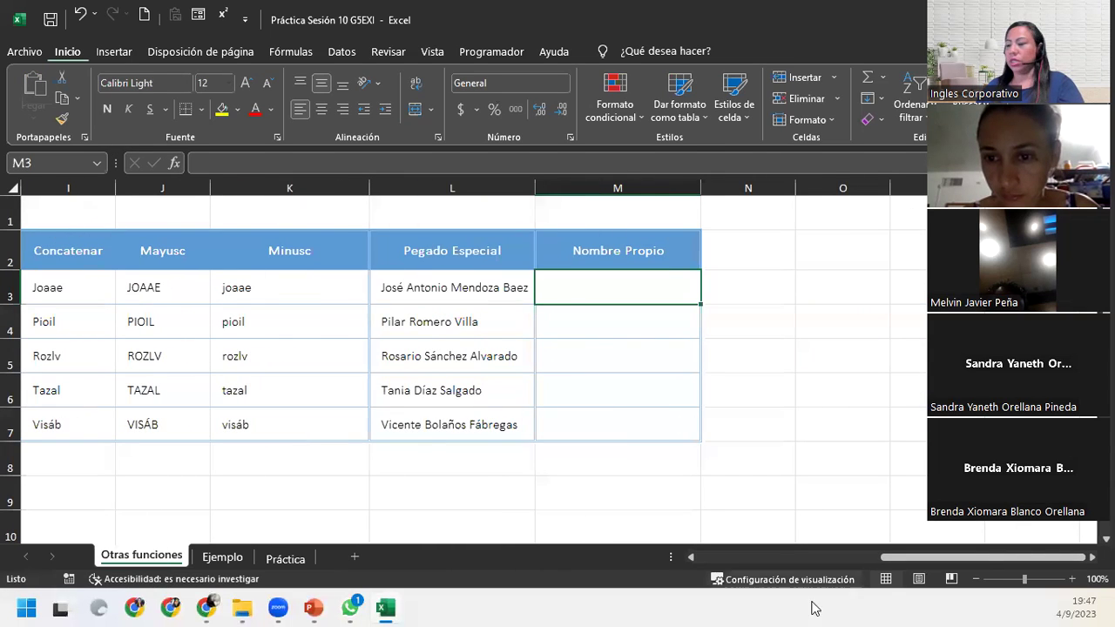
drag(974, 563, 923, 559)
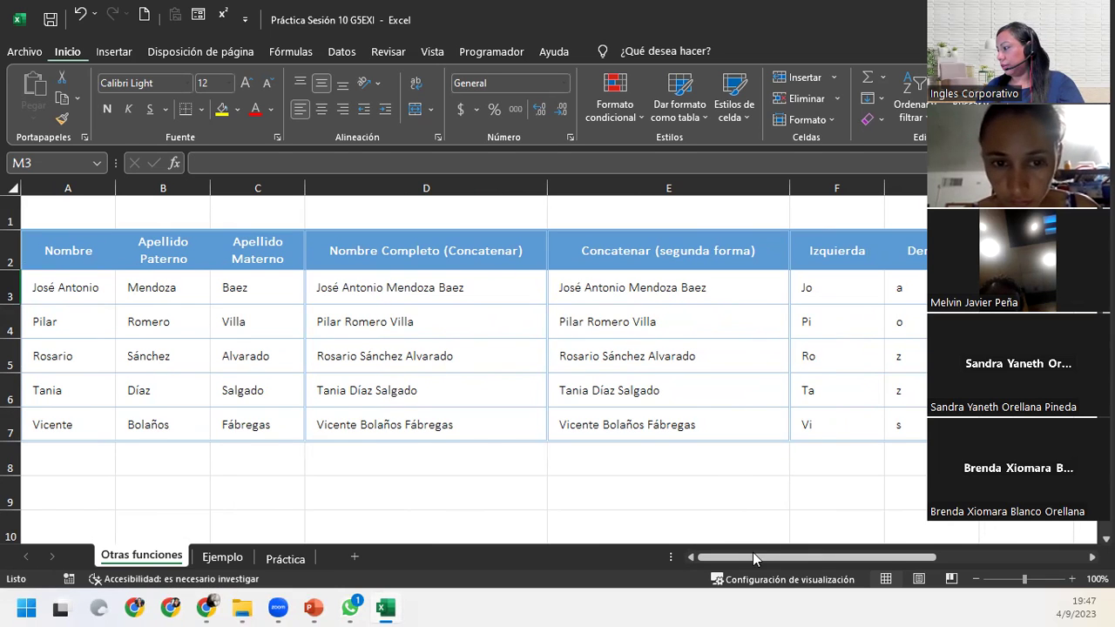
drag(837, 559, 998, 559)
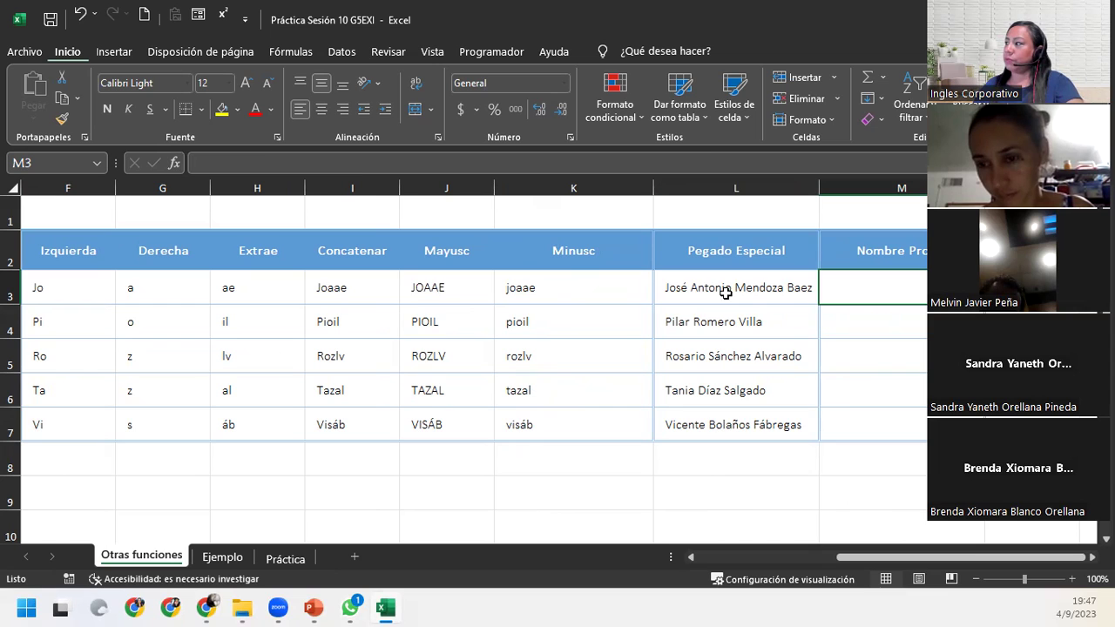
click(731, 291)
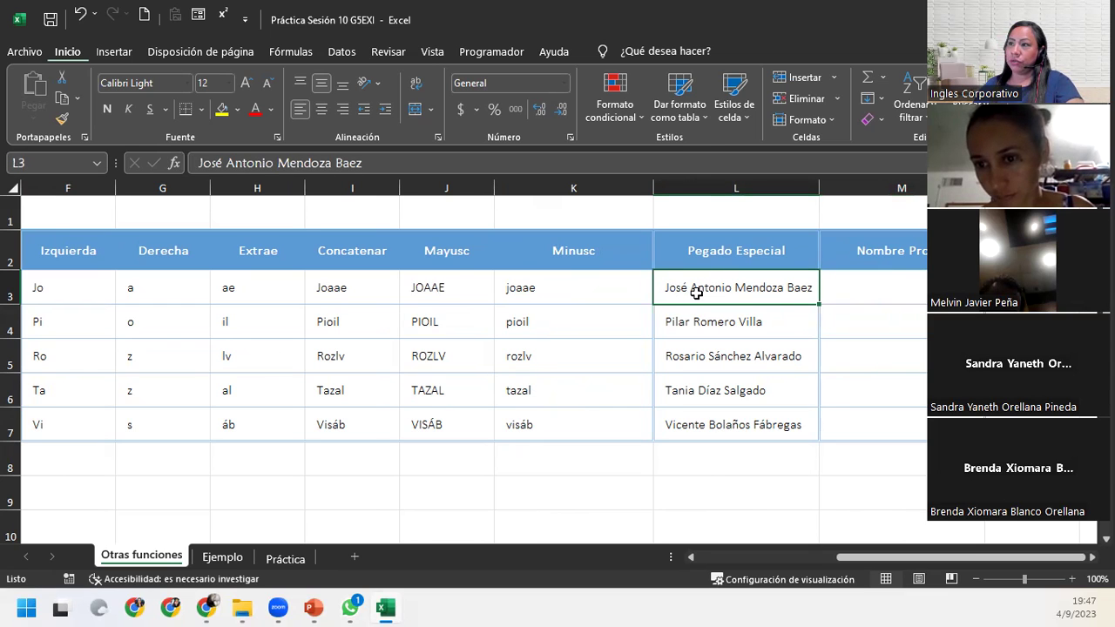
scroll(557, 366, right, 1)
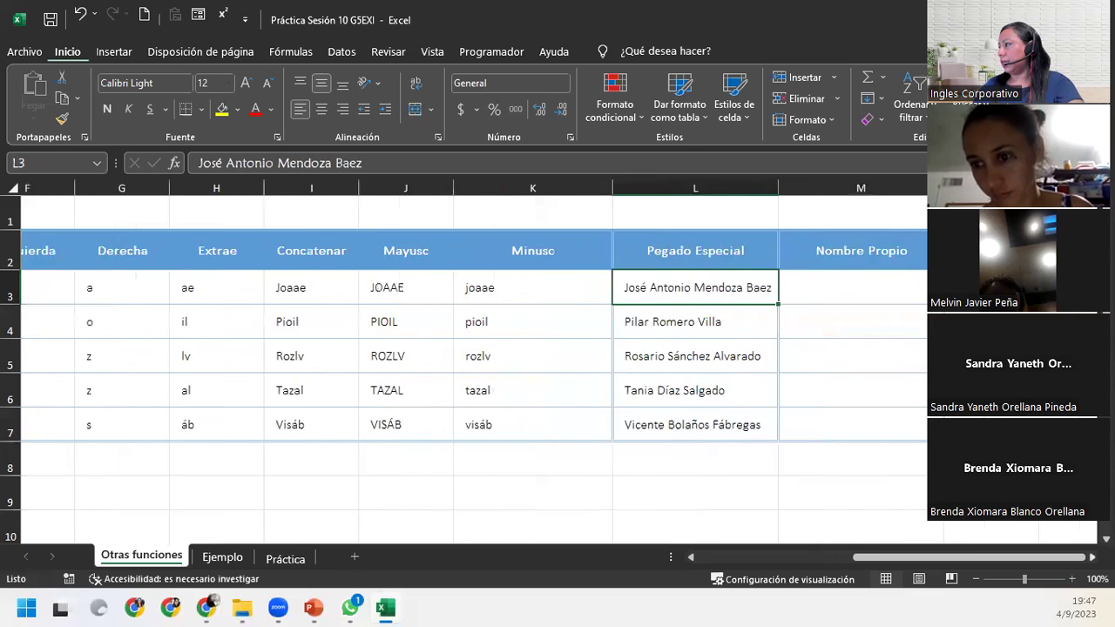
scroll(647, 287, right, 5)
Type the first two lowercase sample full names into N3 and N4, correcting typos.
click(647, 288)
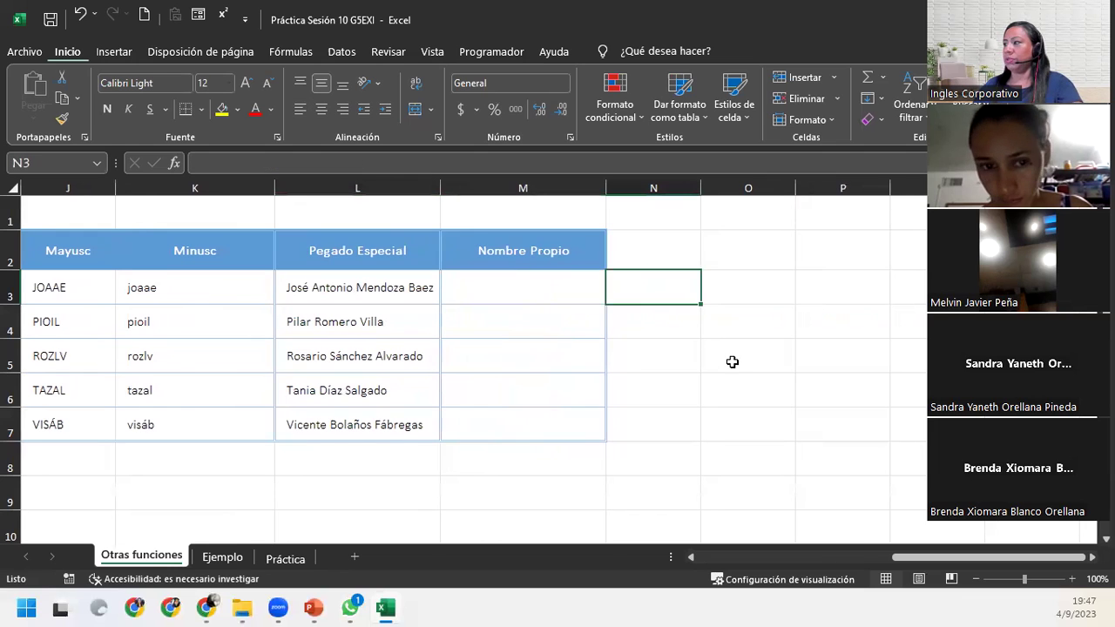
text(maura del cid magaña)
key(Return)
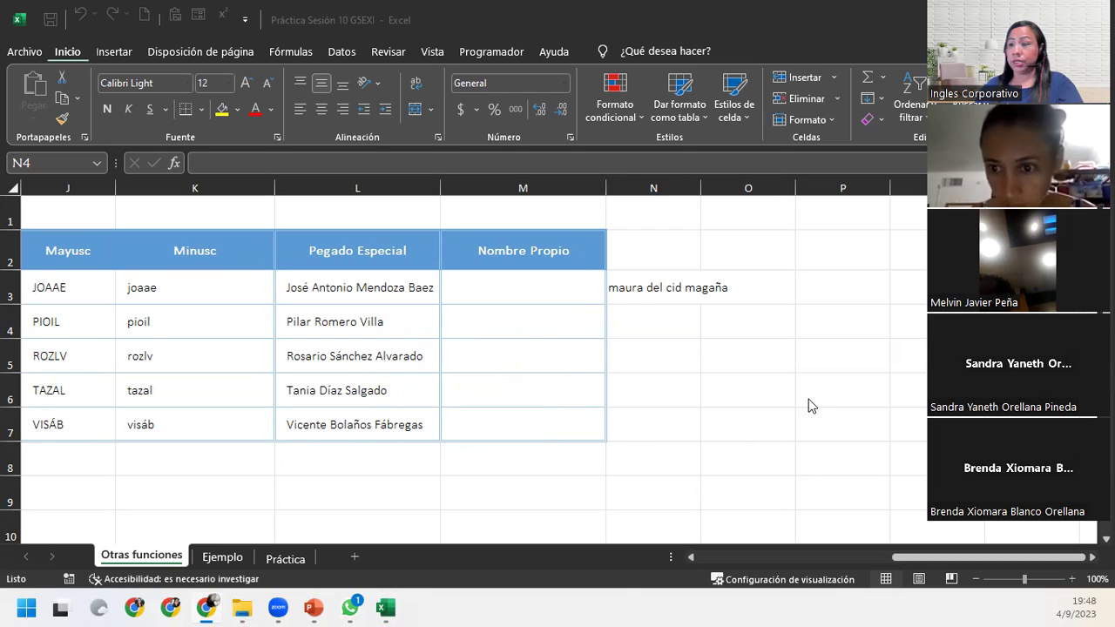
click(666, 340)
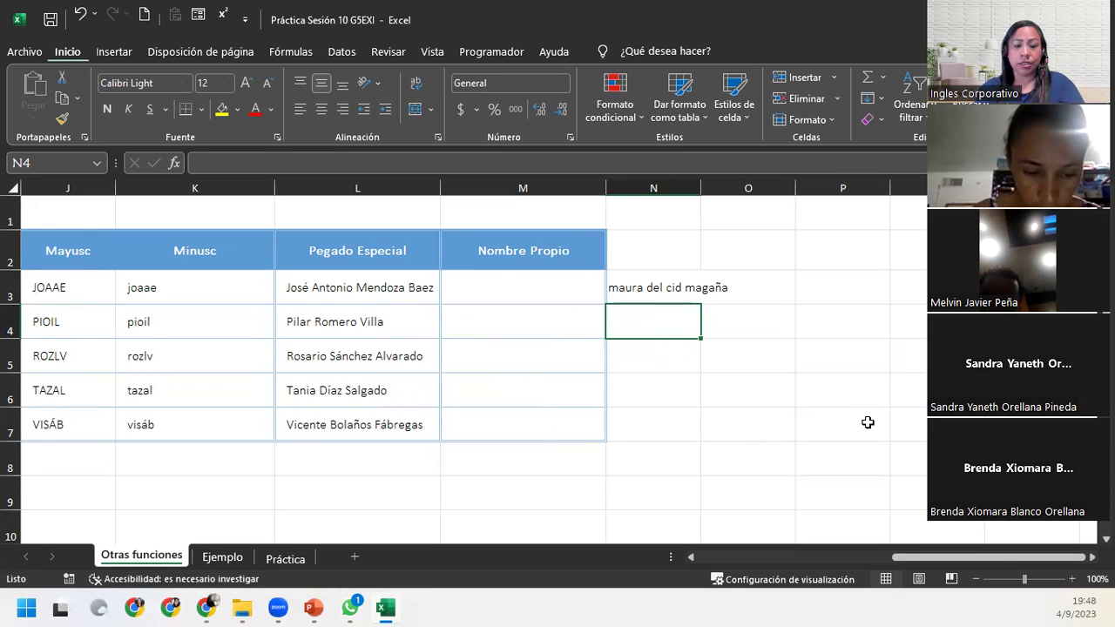
text(brenda)
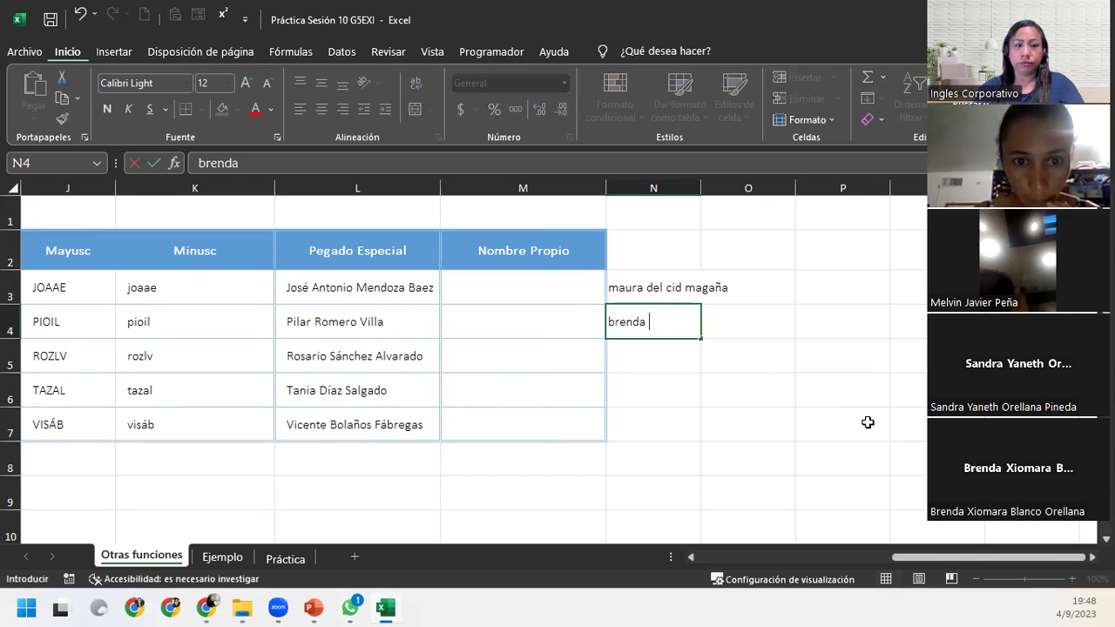
text( rivasde)
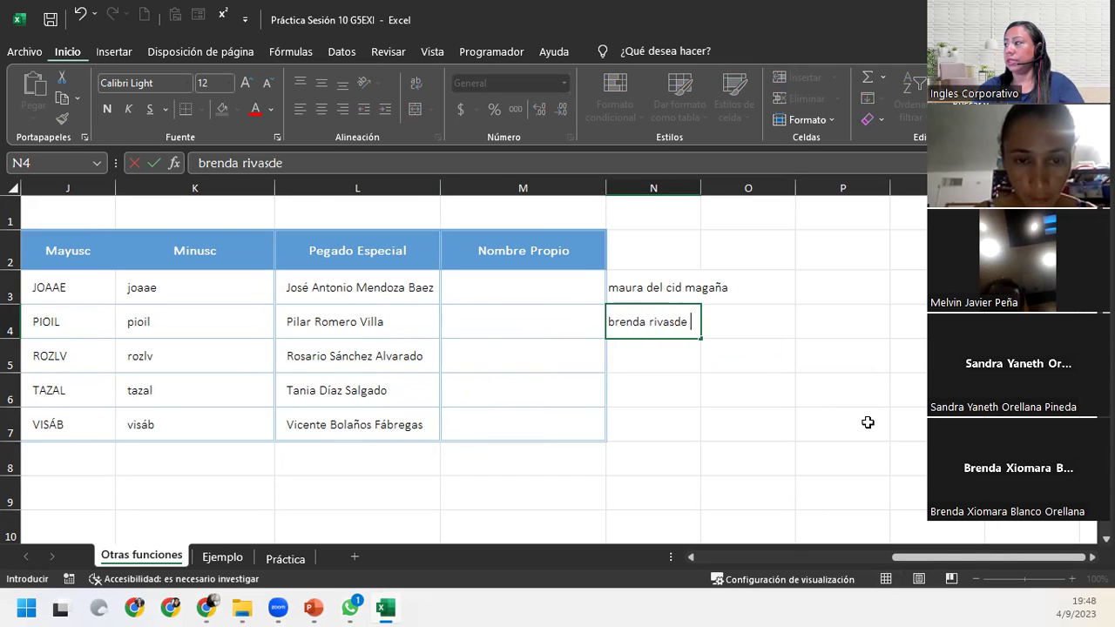
key(BackSpace)
key(BackSpace)
text(s de )
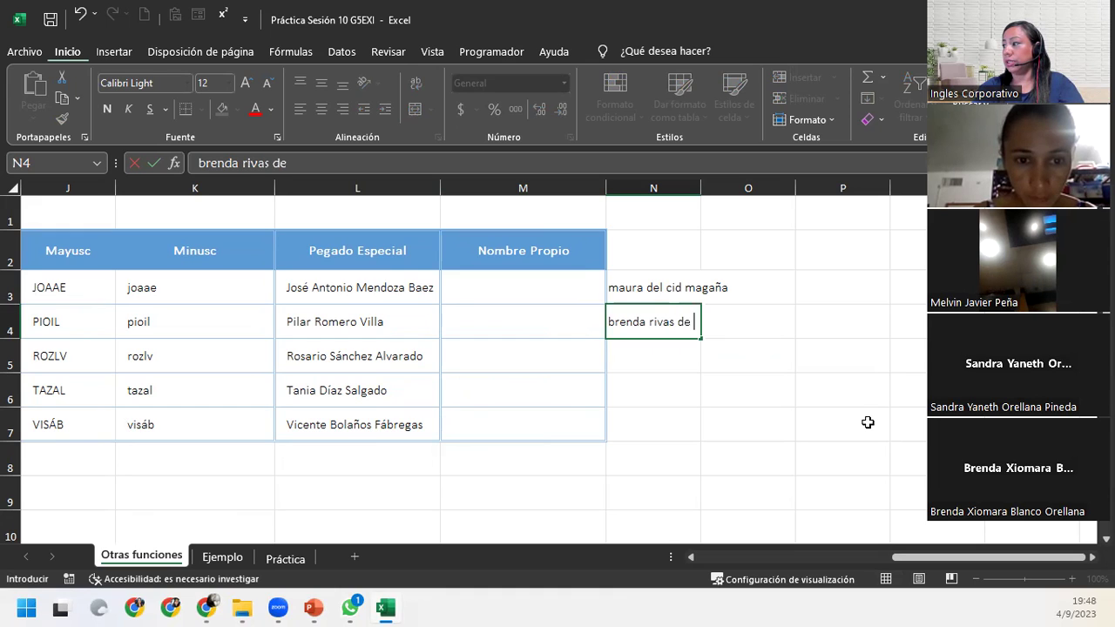
text(bonilla)
key(Return)
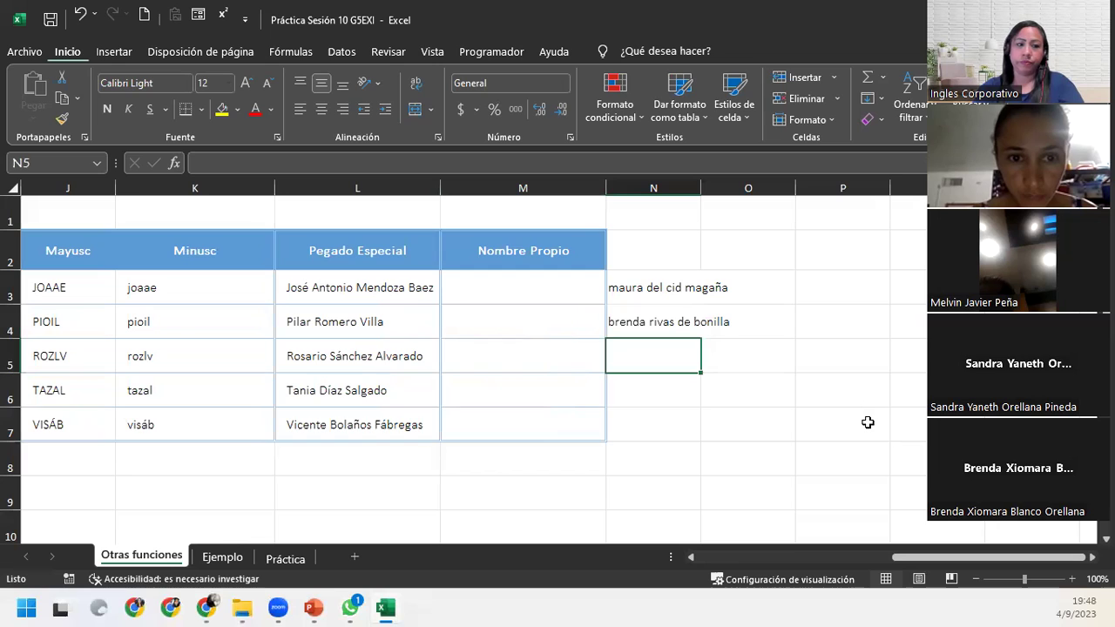
Type the remaining lowercase full names into N5 to N7, fixing the N5 accent and typos.
text(gerson)
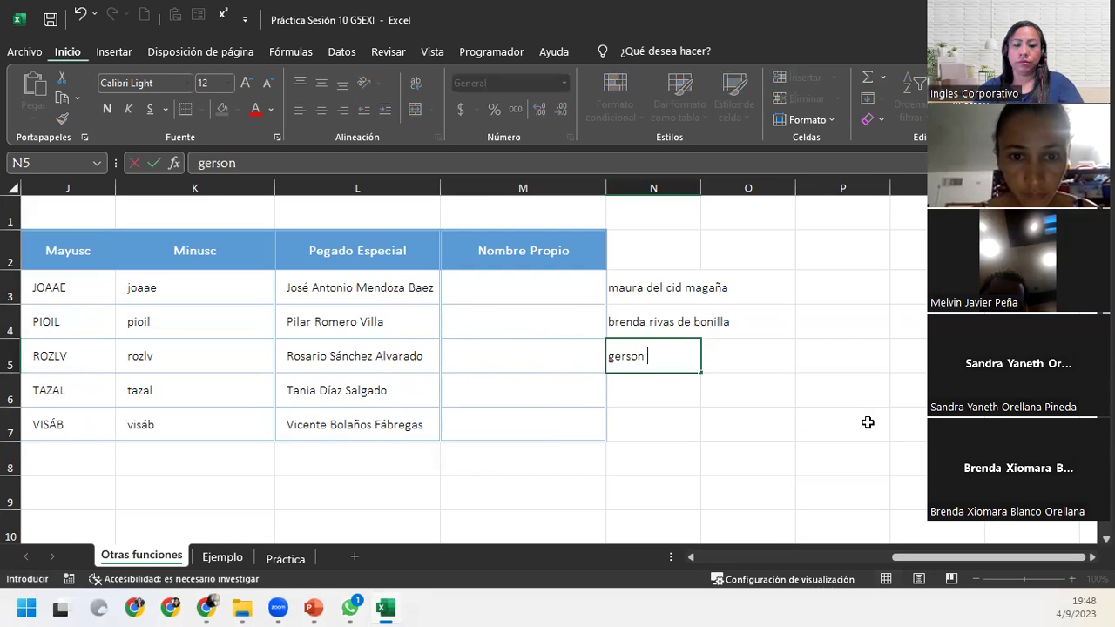
text( sanchez)
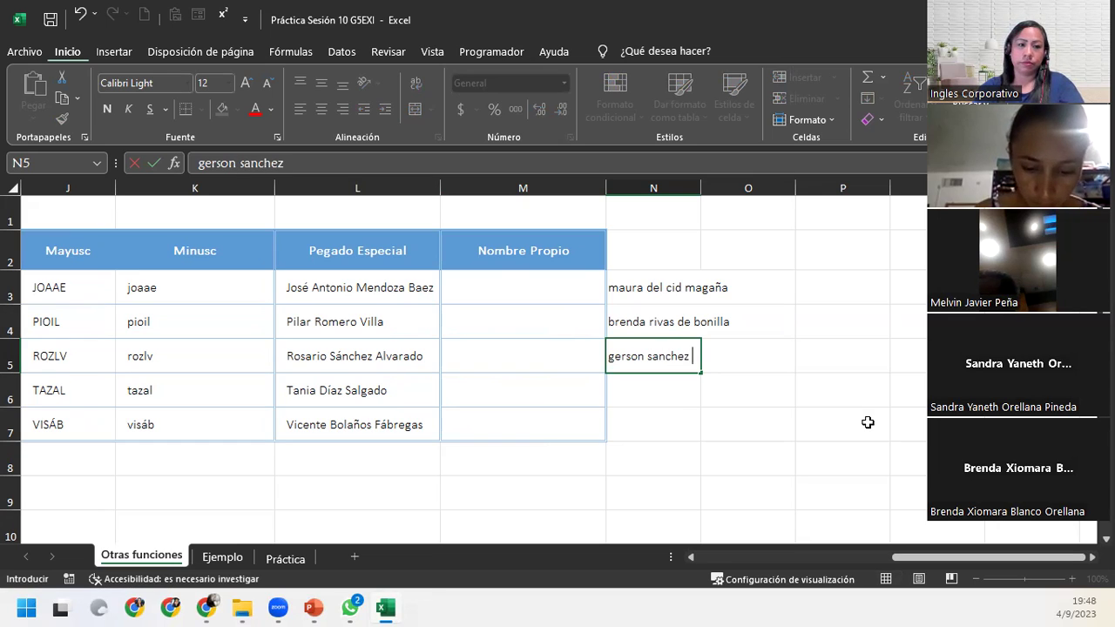
text( garcía)
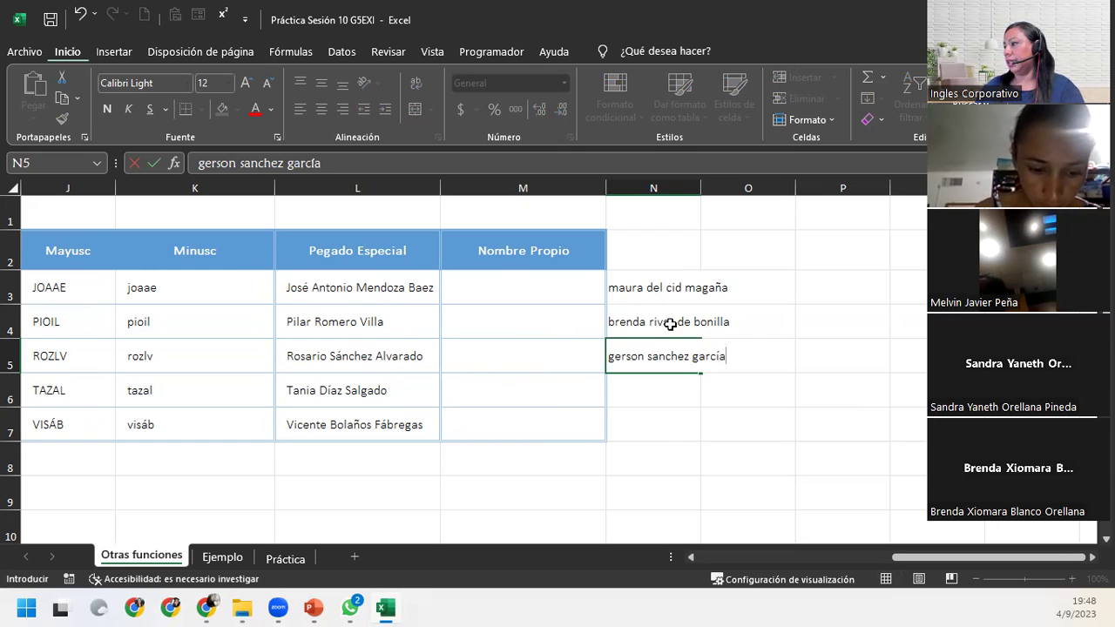
click(658, 352)
key(BackSpace)
text(á)
key(Return)
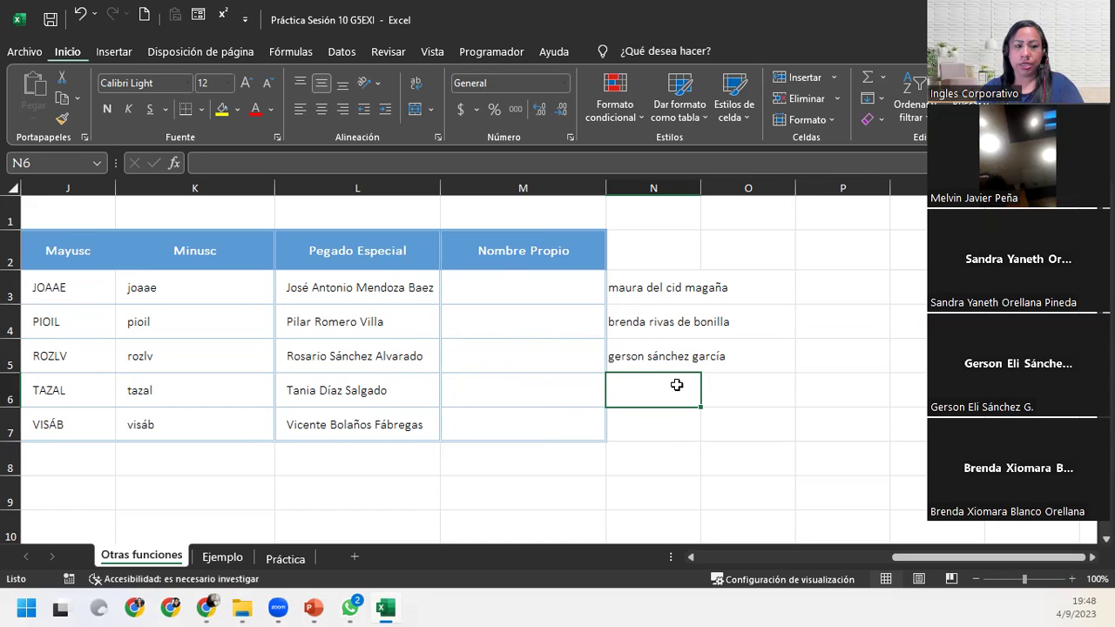
text(N)
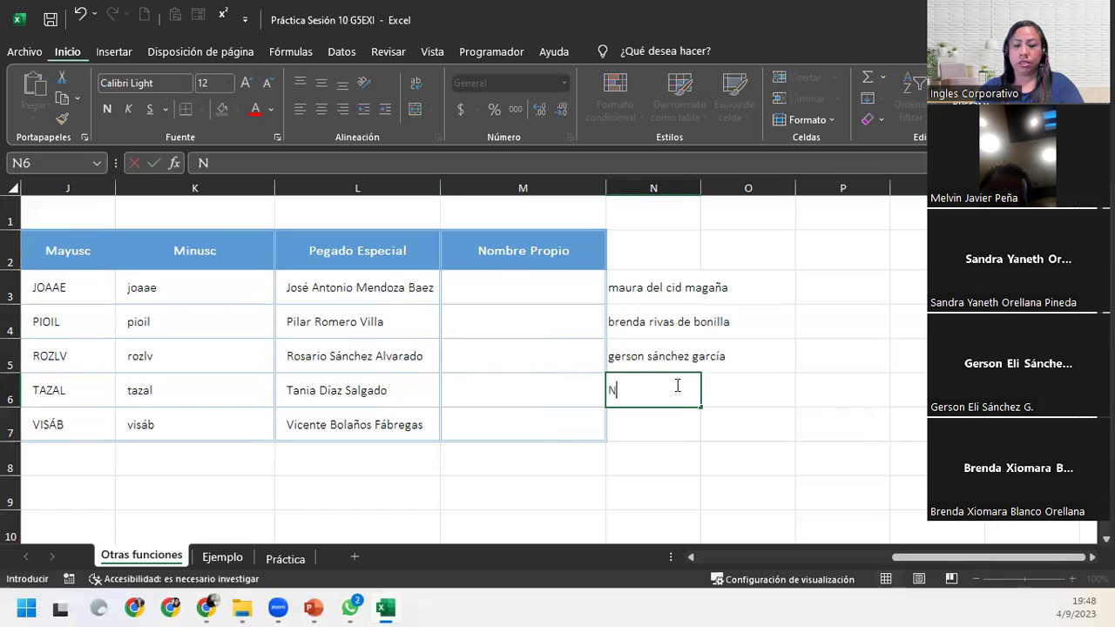
key(BackSpace)
text(noe todo)
key(BackSpace)
key(BackSpace)
key(BackSpace)
key(BackSpace)
text(rodolfo)
key(BackSpace)
text(fo)
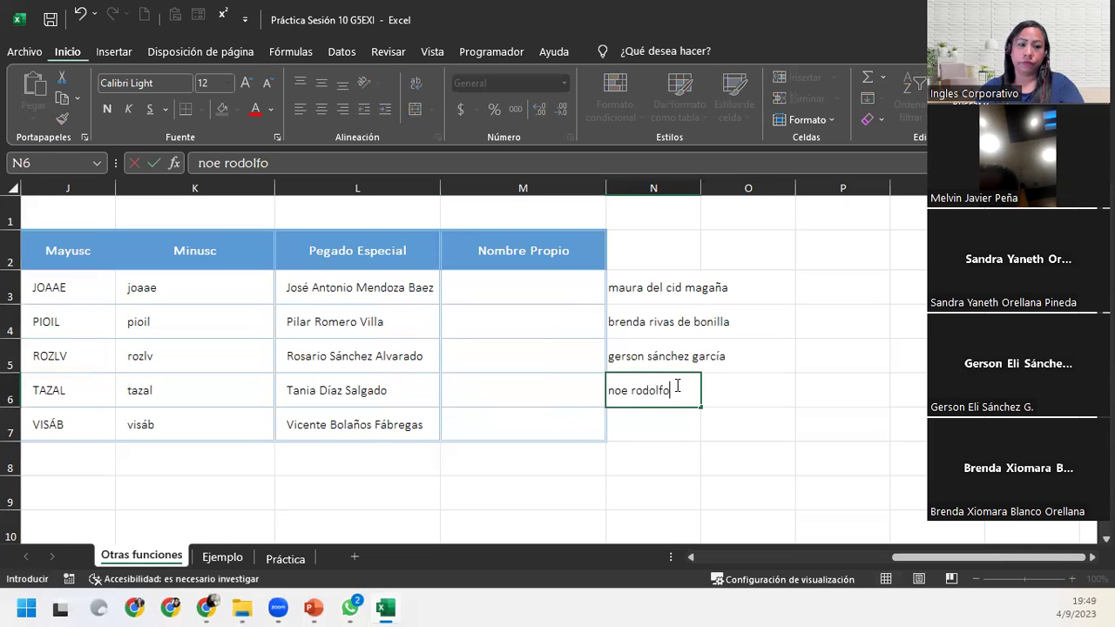
text( argueta)
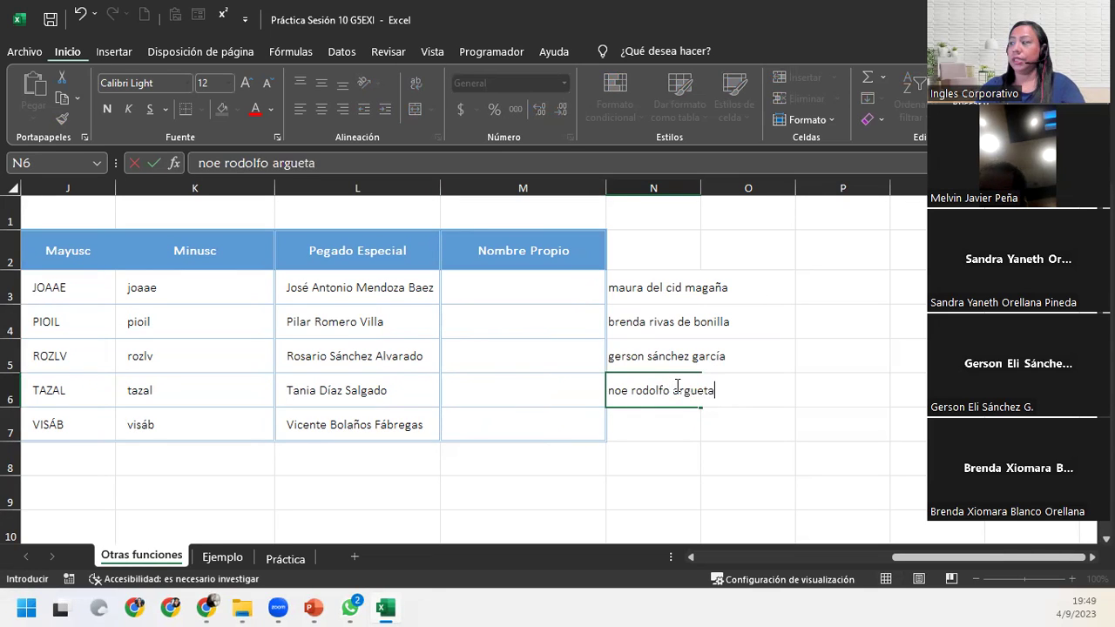
key(Return)
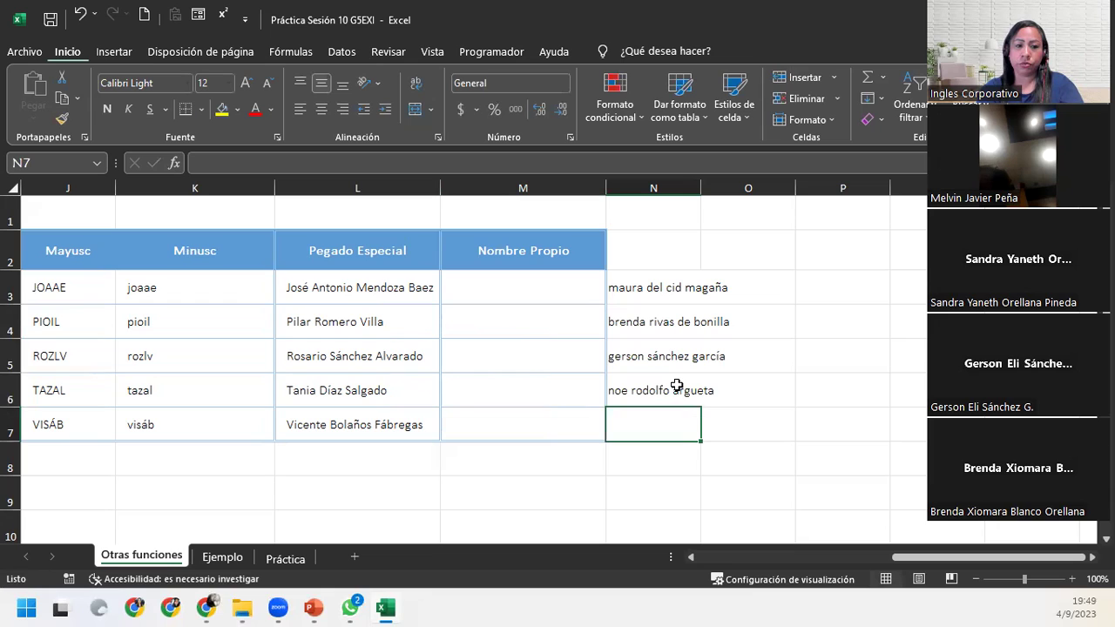
text(yanci lpe)
key(BackSpace)
key(BackSpace)
text(ópez )
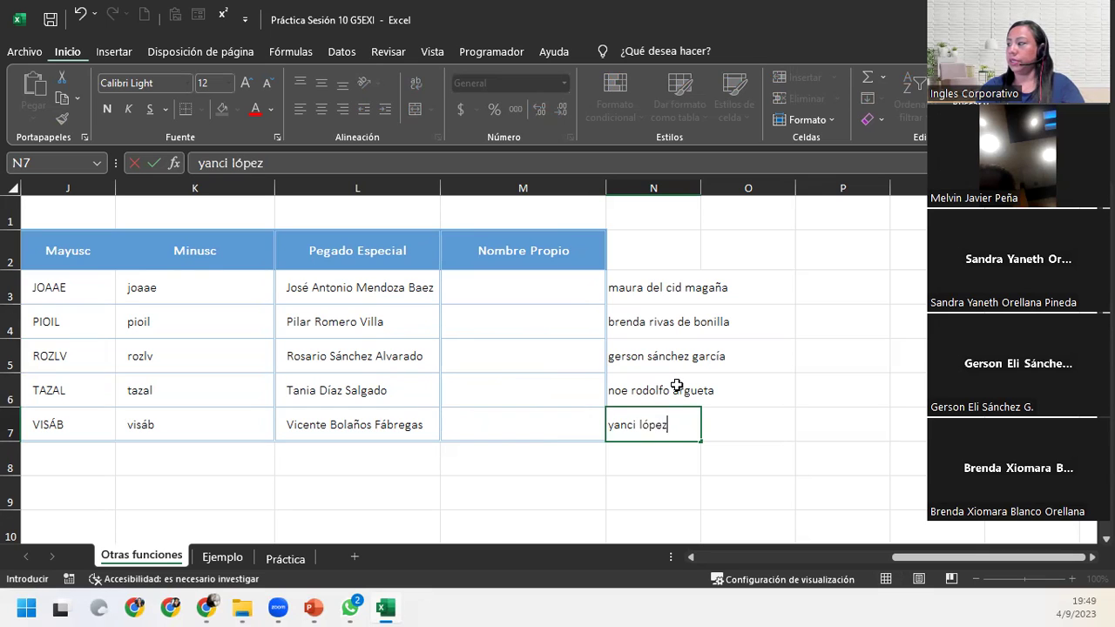
text(centeno)
key(Return)
click(535, 284)
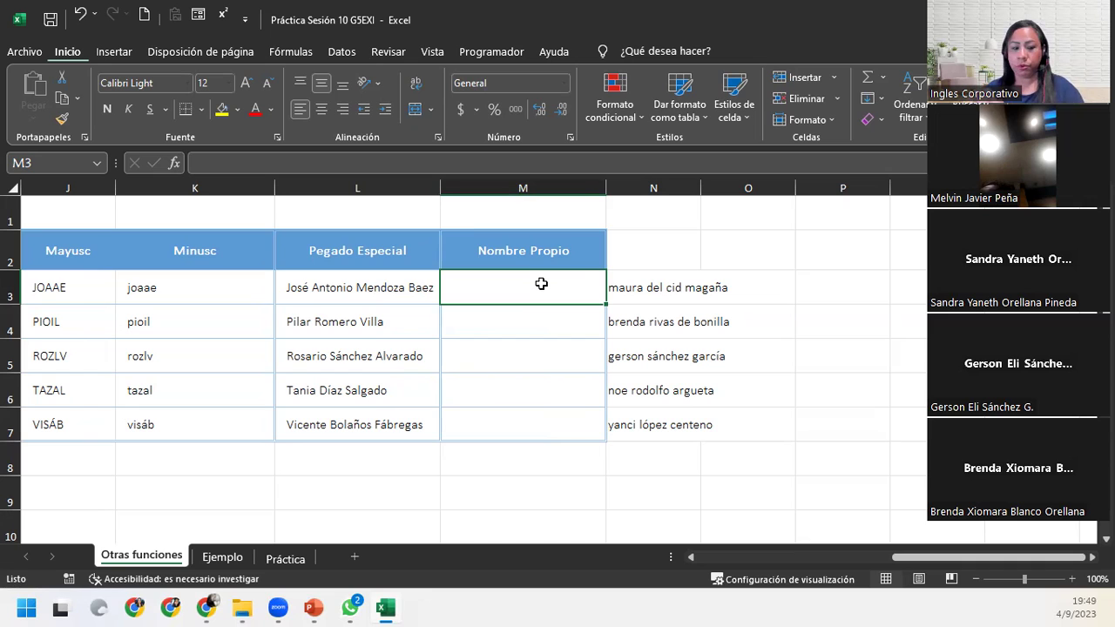
Enter =NOMPROPIO(N3) in M3, picking NOMPROPIO from the autocomplete list.
text(=)
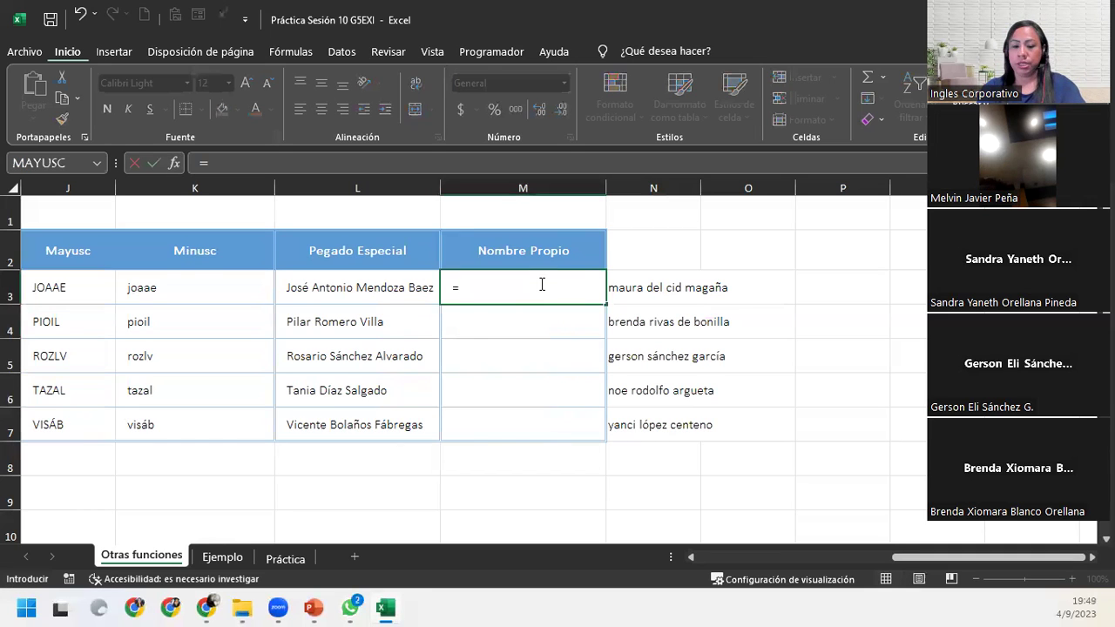
text(nom)
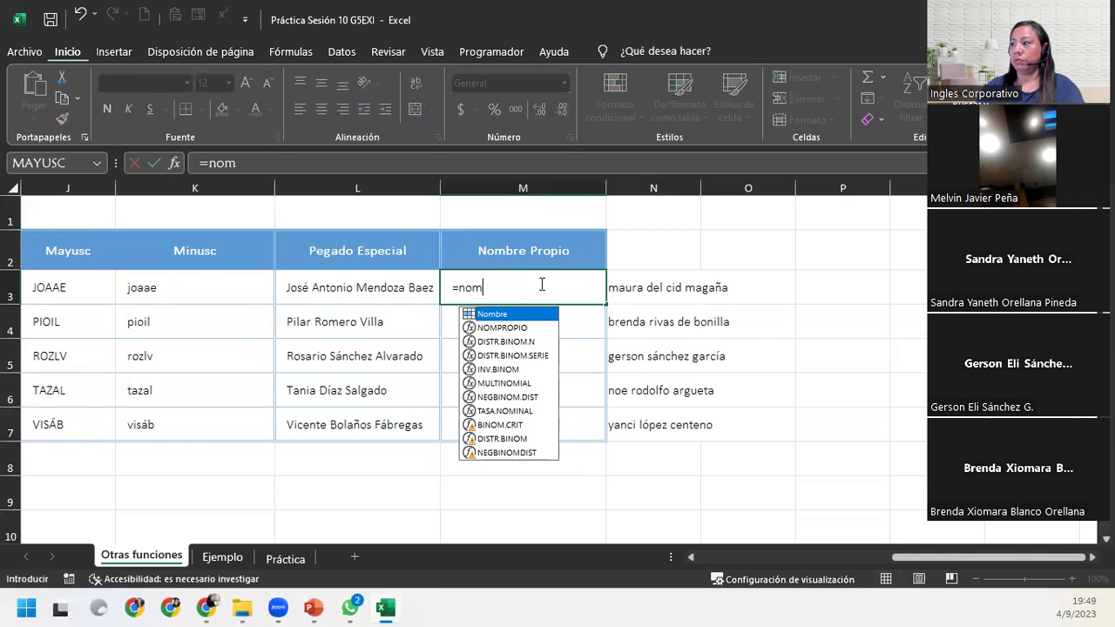
key(Down)
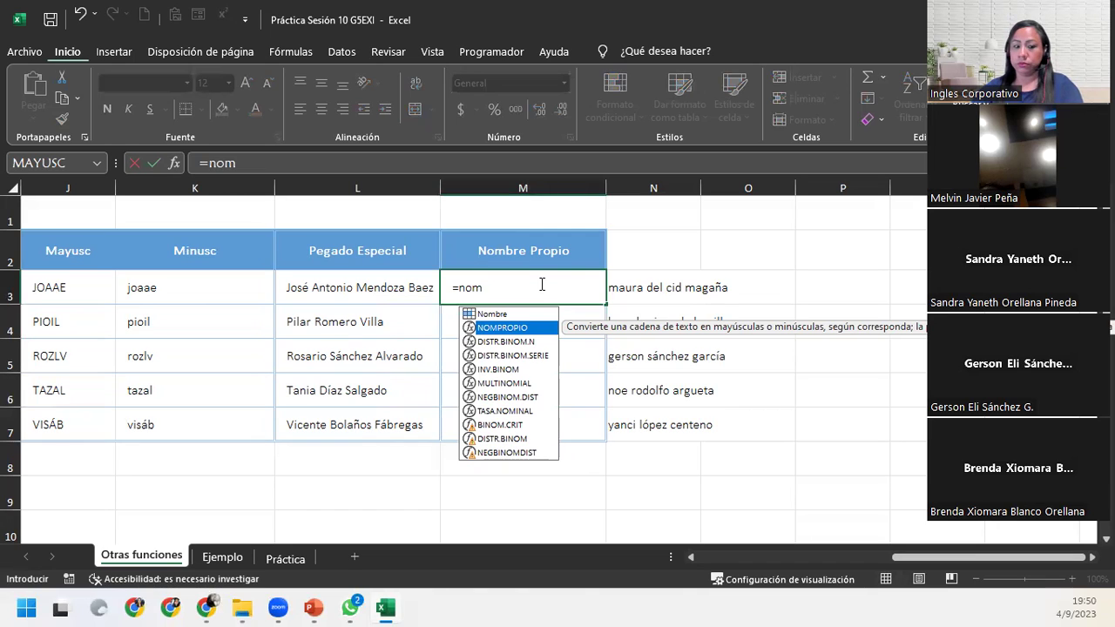
key(Tab)
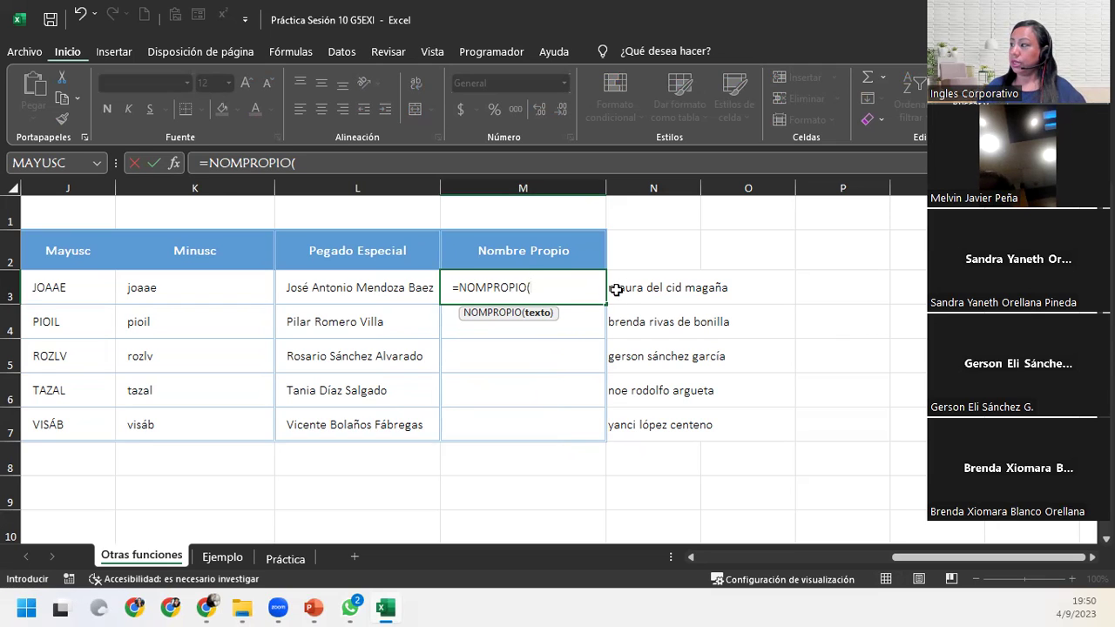
click(625, 287)
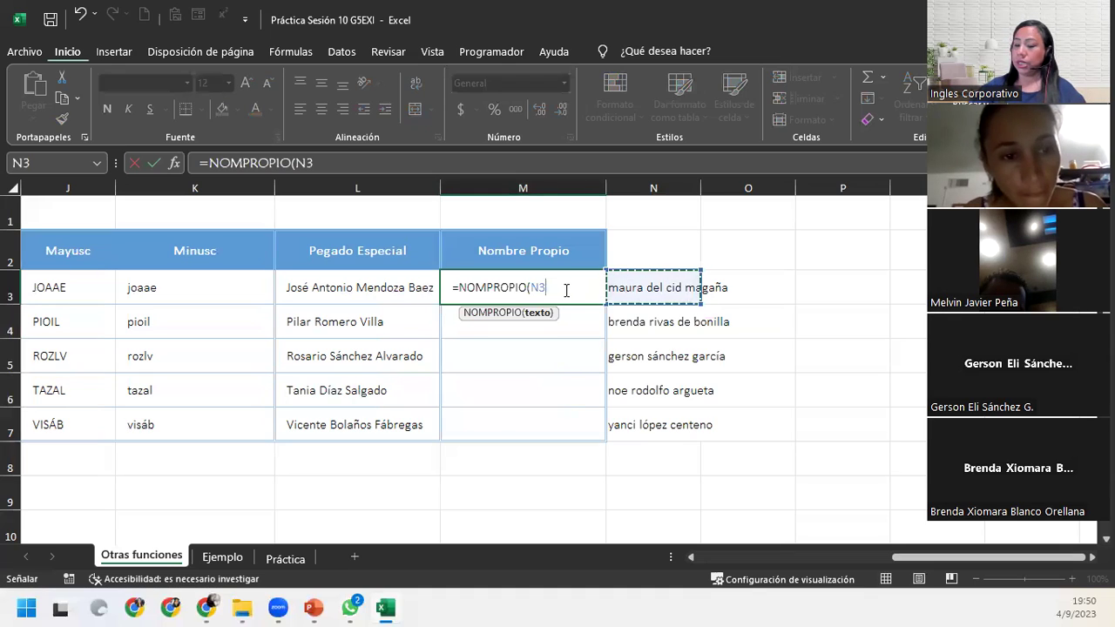
text())
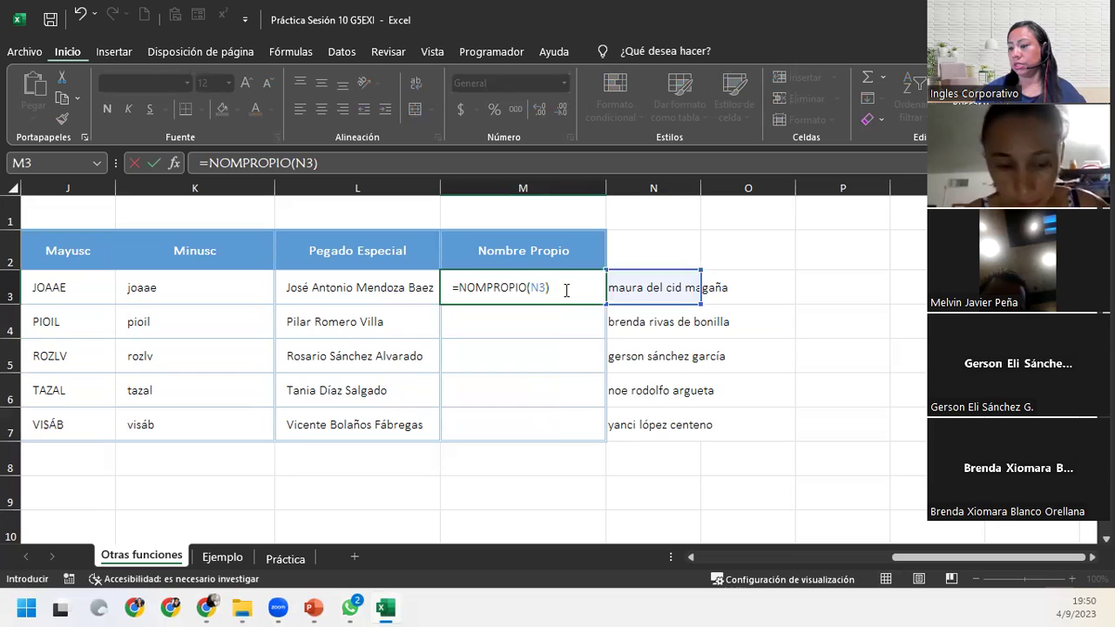
key(Return)
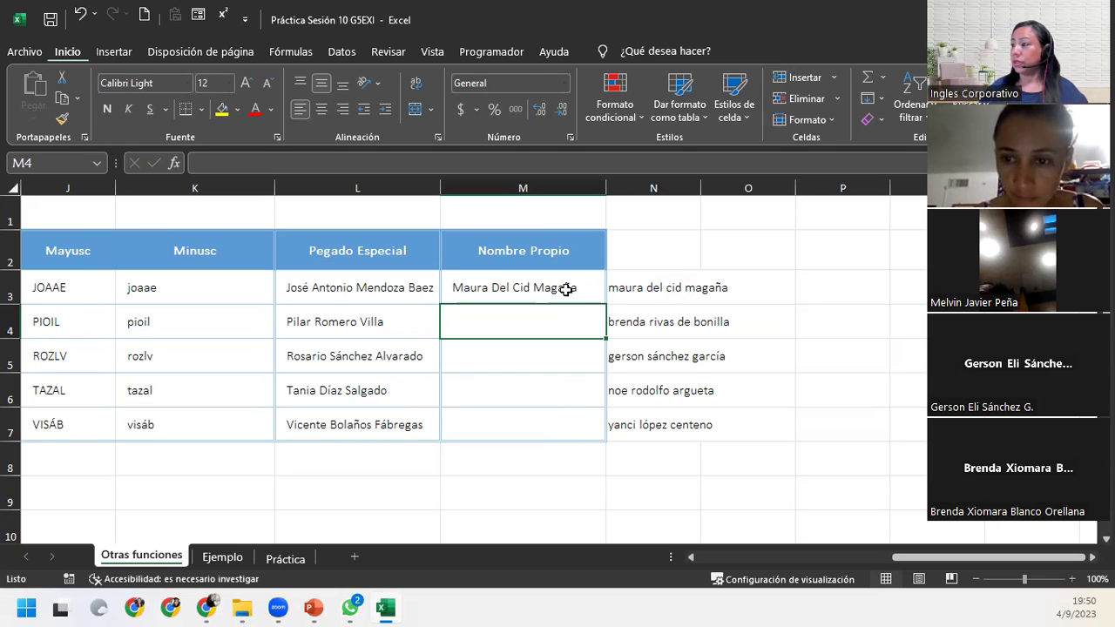
Fill M3's NOMPROPIO formula down to M7 without formatting, then switch to the Ejemplo sheet.
click(566, 290)
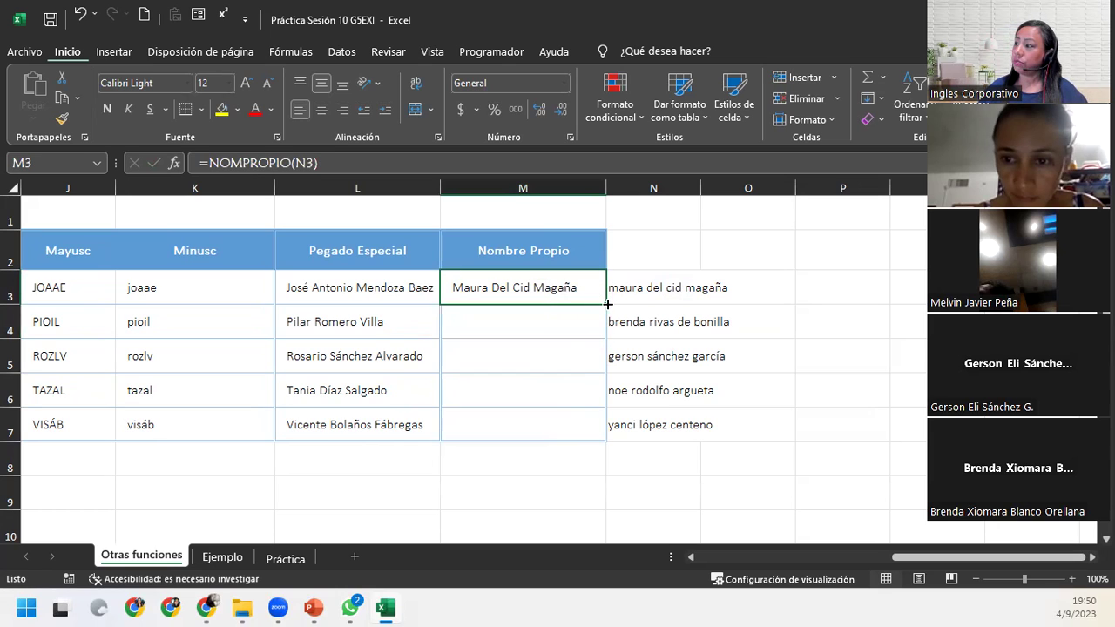
double_click(607, 304)
click(619, 451)
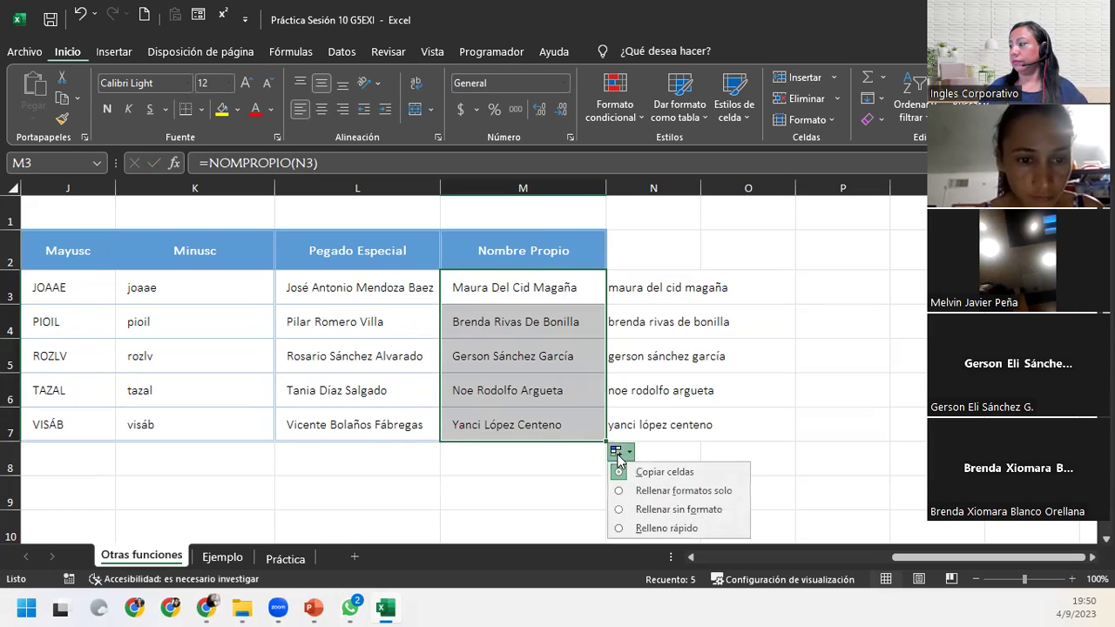
click(652, 509)
click(577, 487)
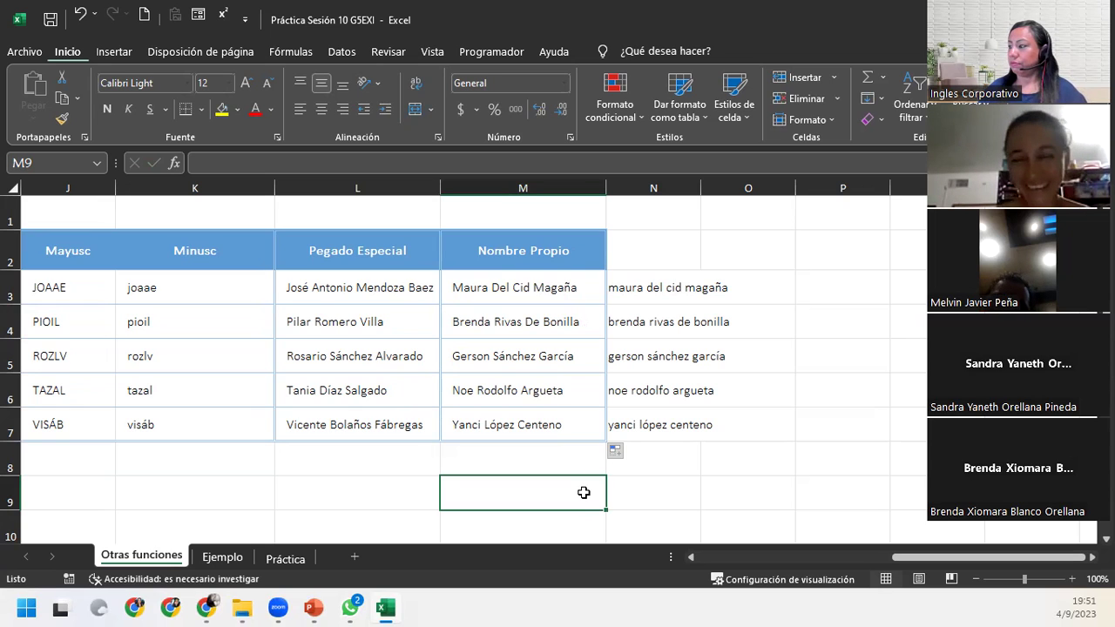
click(221, 557)
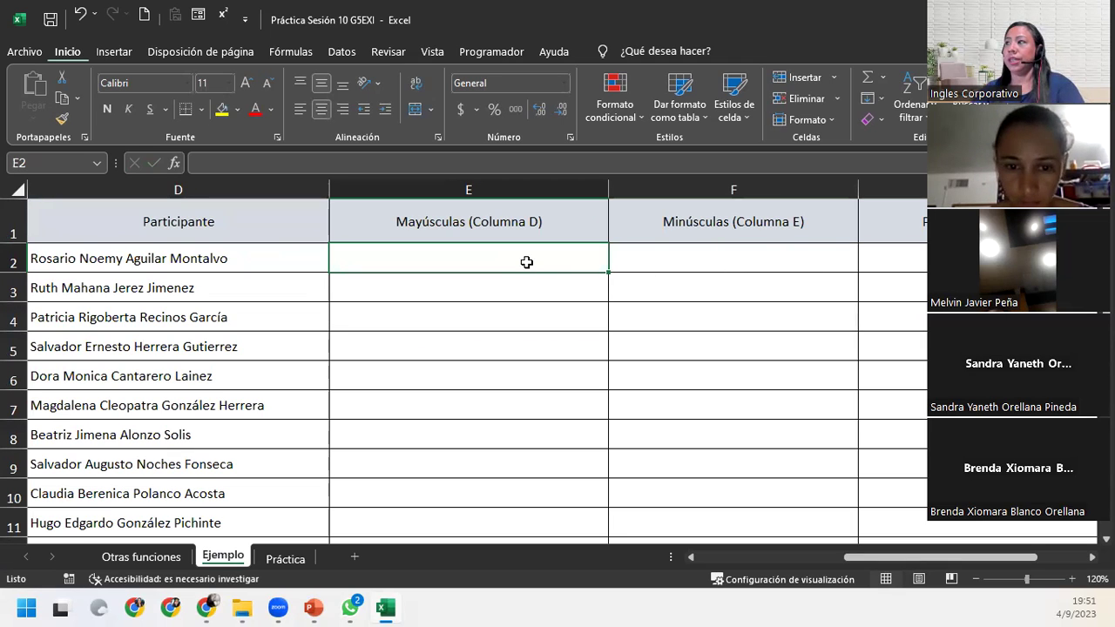
Zoom out to 90% and review the formulas in columns A to C.
click(976, 580)
click(976, 579)
click(975, 579)
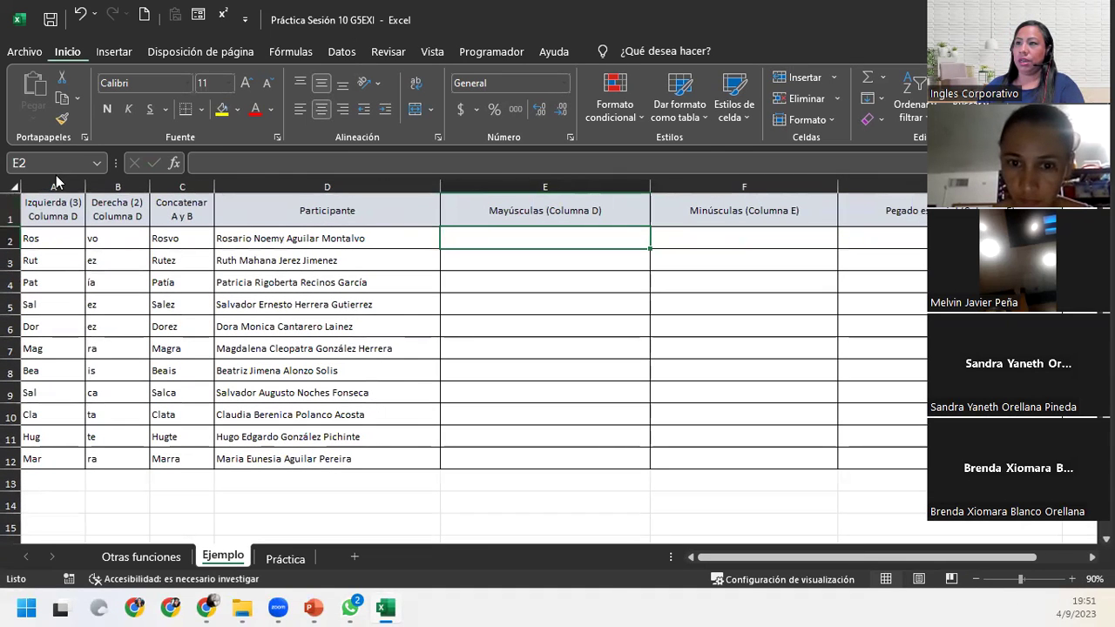
click(315, 178)
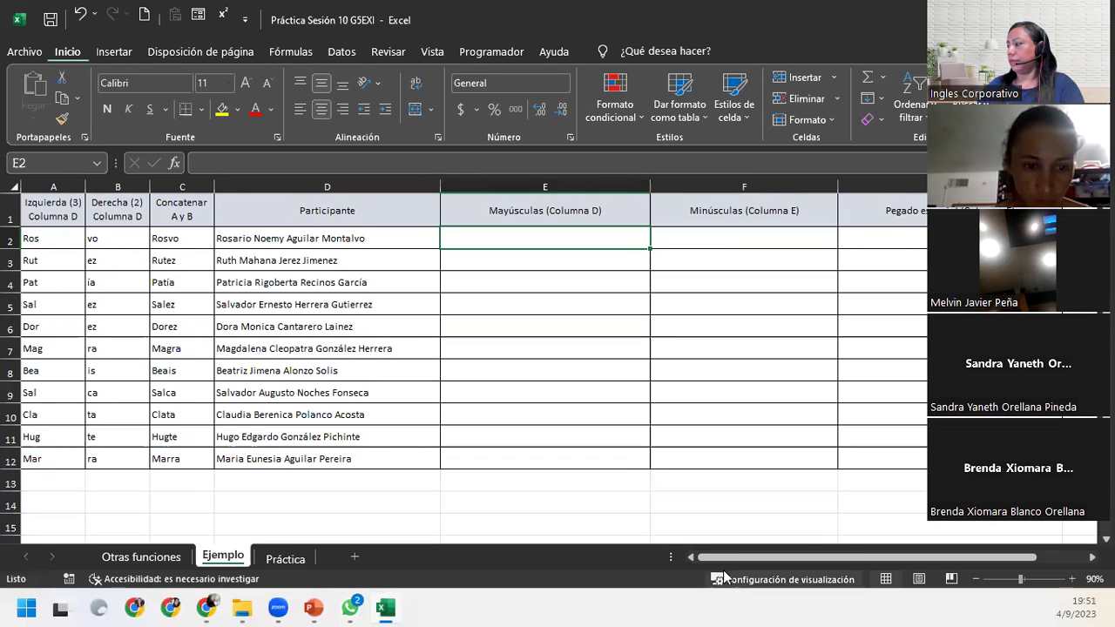
click(70, 241)
click(116, 239)
click(187, 240)
click(167, 263)
click(154, 306)
click(142, 370)
click(144, 462)
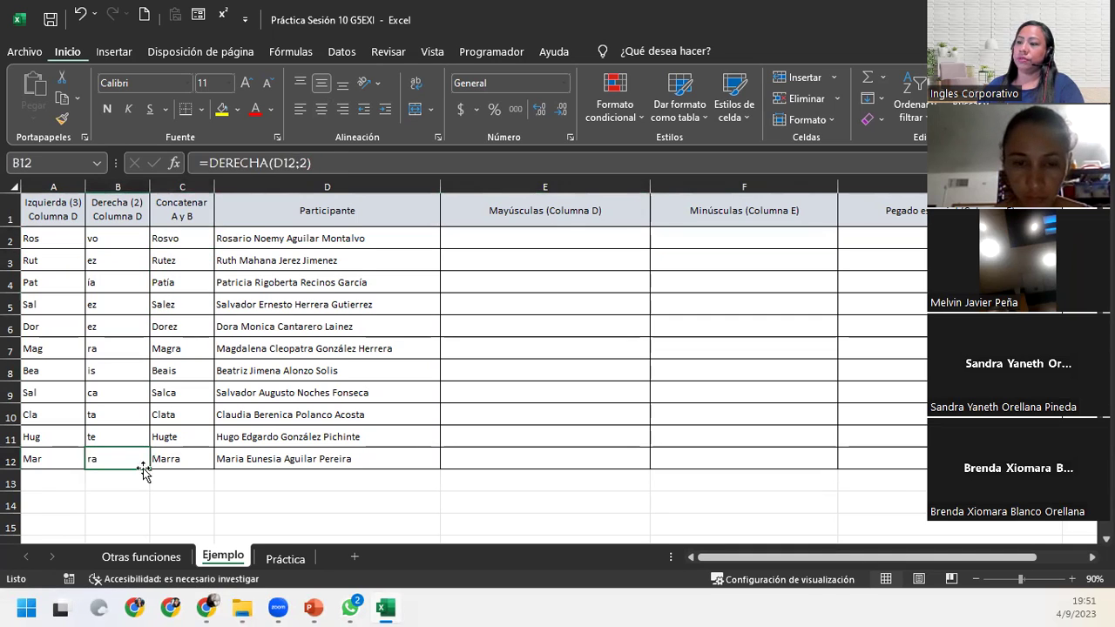
Start a =MAYUSC( formula in E2 via the autocomplete suggestion.
click(551, 235)
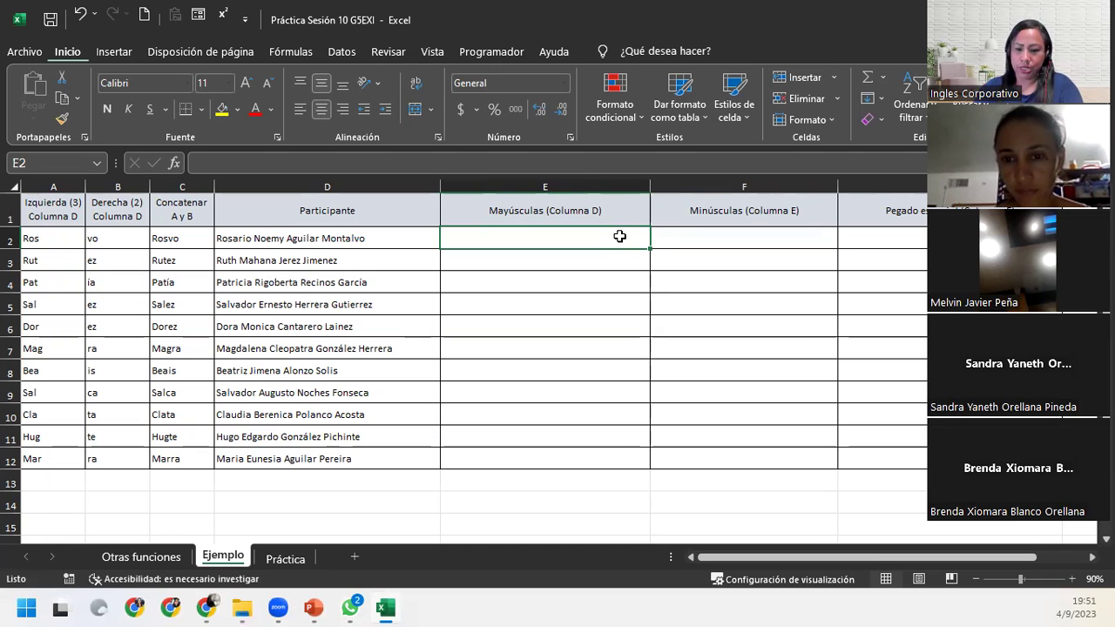
text(=mayus)
key(Tab)
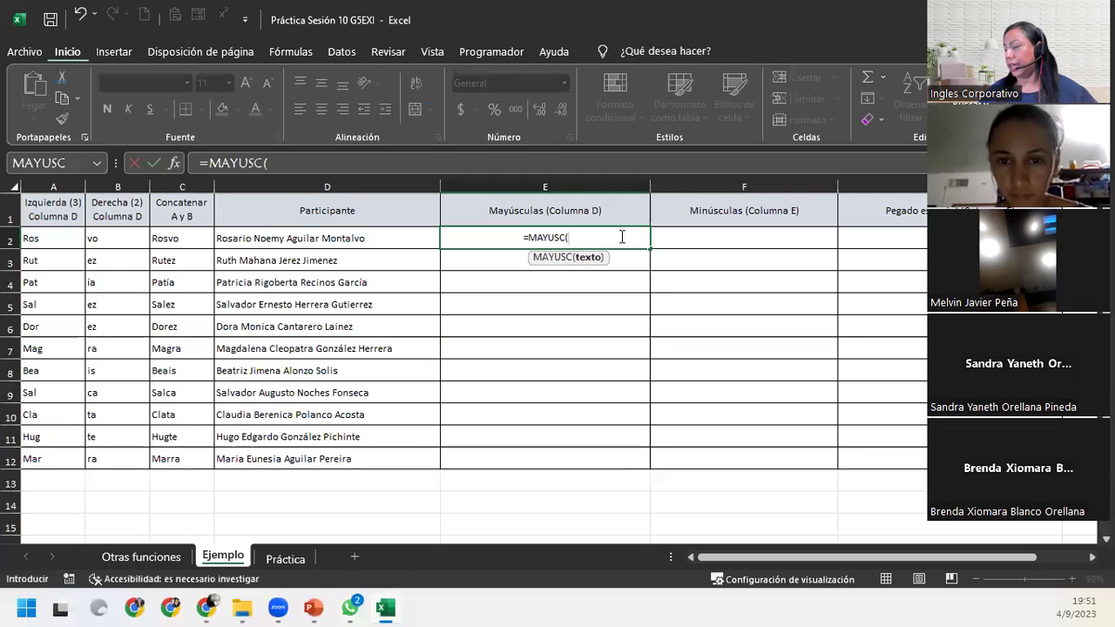
Complete =MAYUSC(D2) in E2 and fill it down to E12.
click(248, 238)
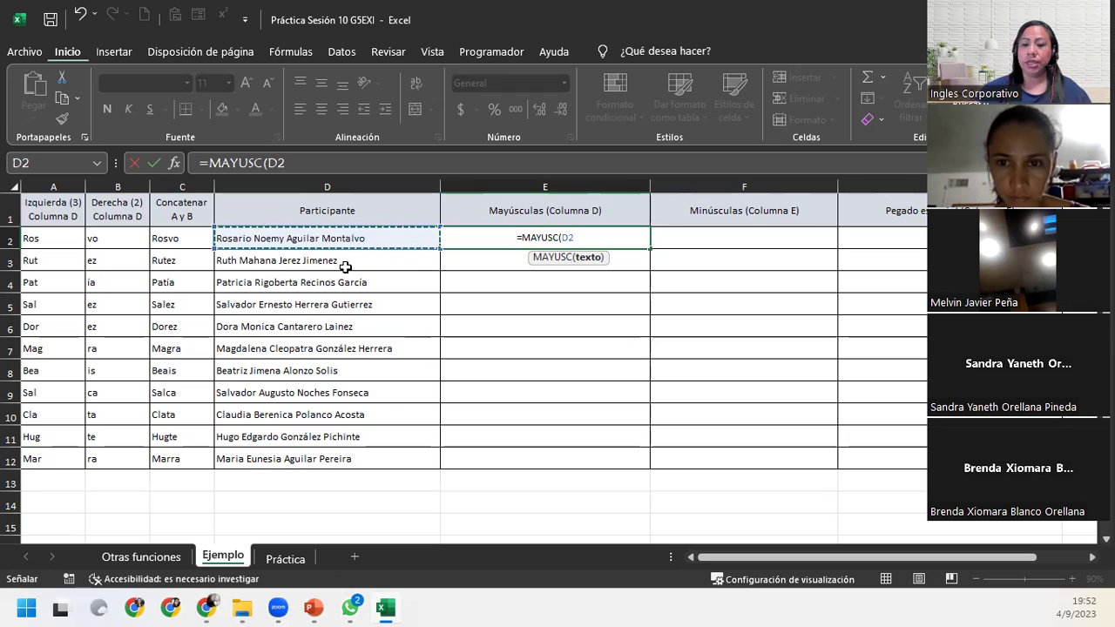
text())
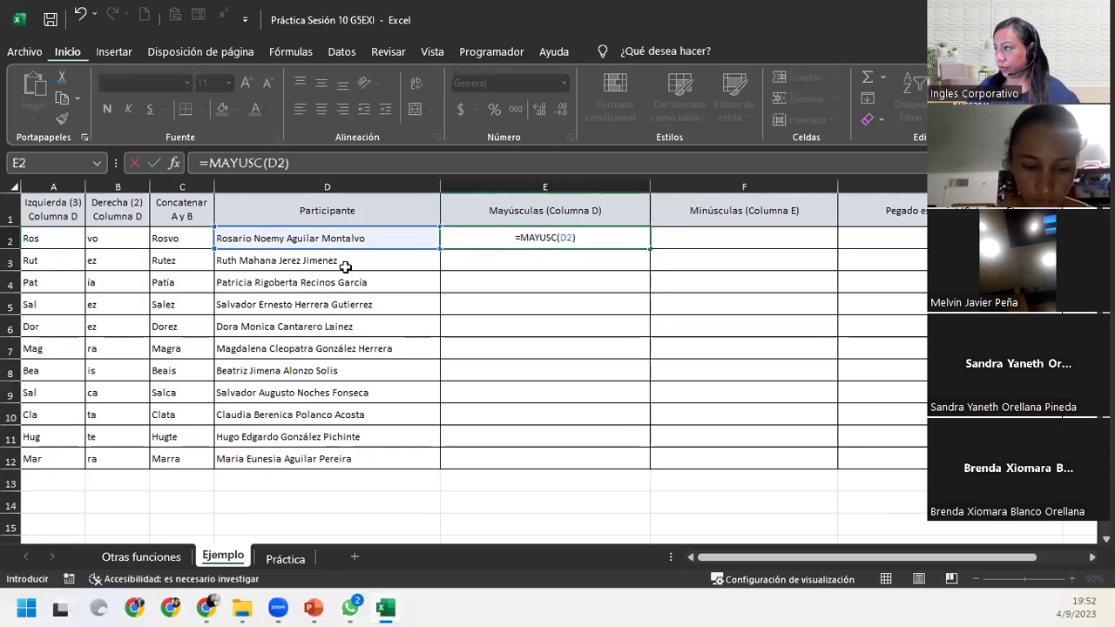
key(Return)
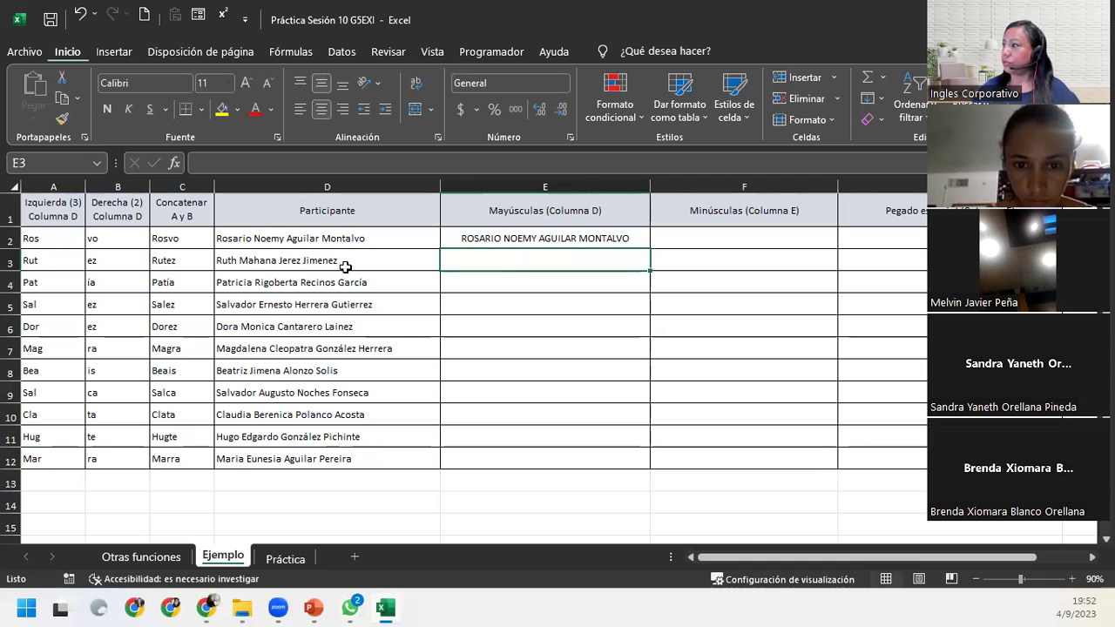
click(534, 233)
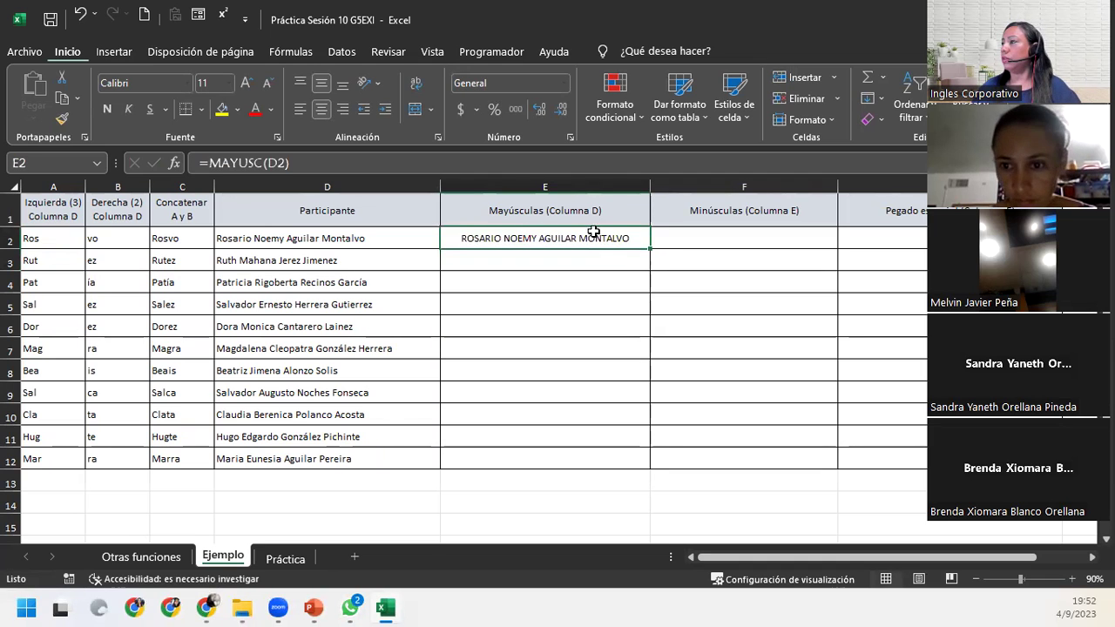
double_click(652, 251)
click(697, 234)
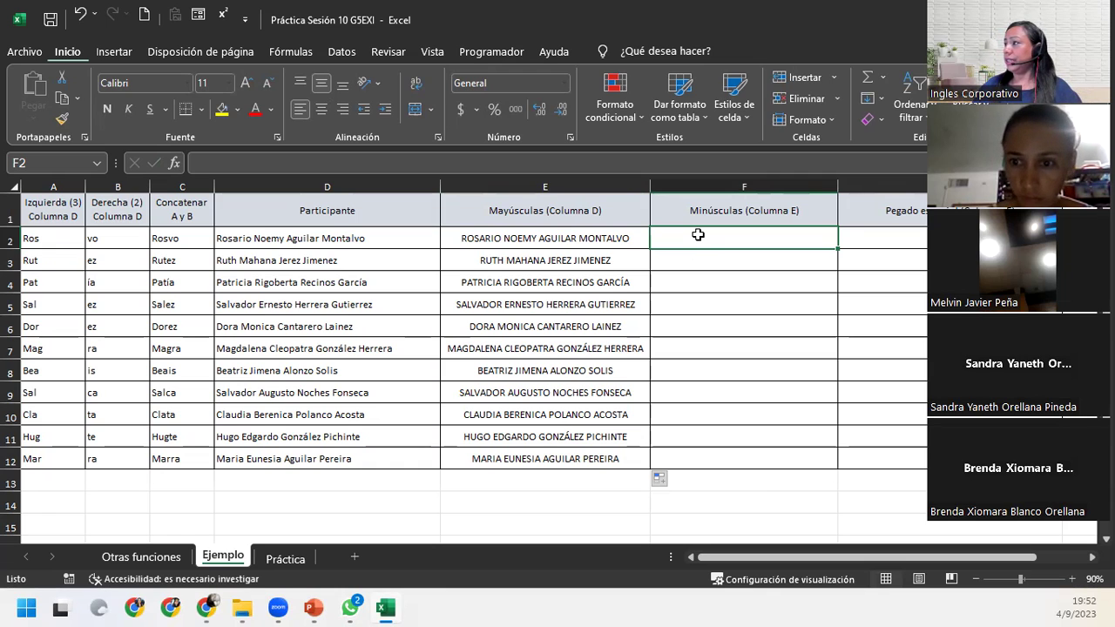
Enter =MINUSC(E2) in F2 and fill it down to F12.
text(=)
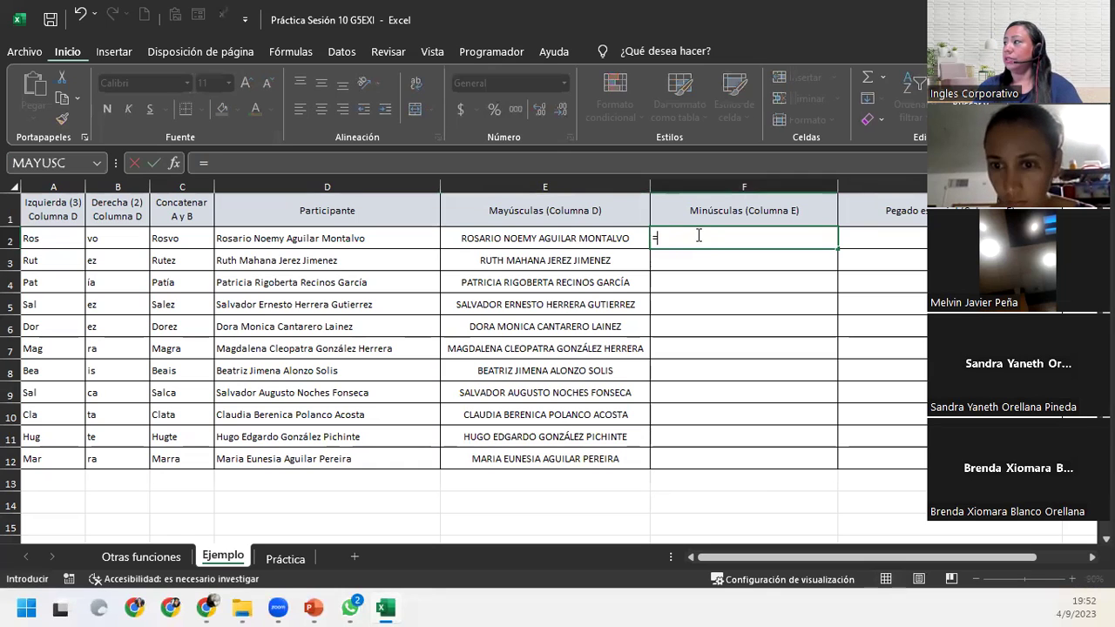
text(minu)
key(Tab)
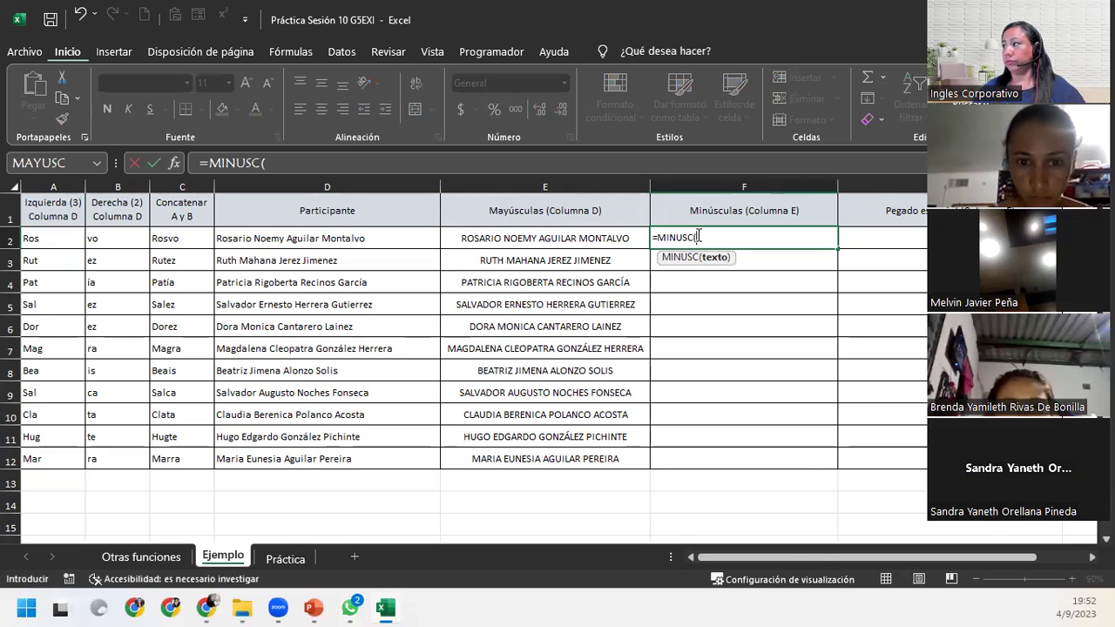
click(539, 179)
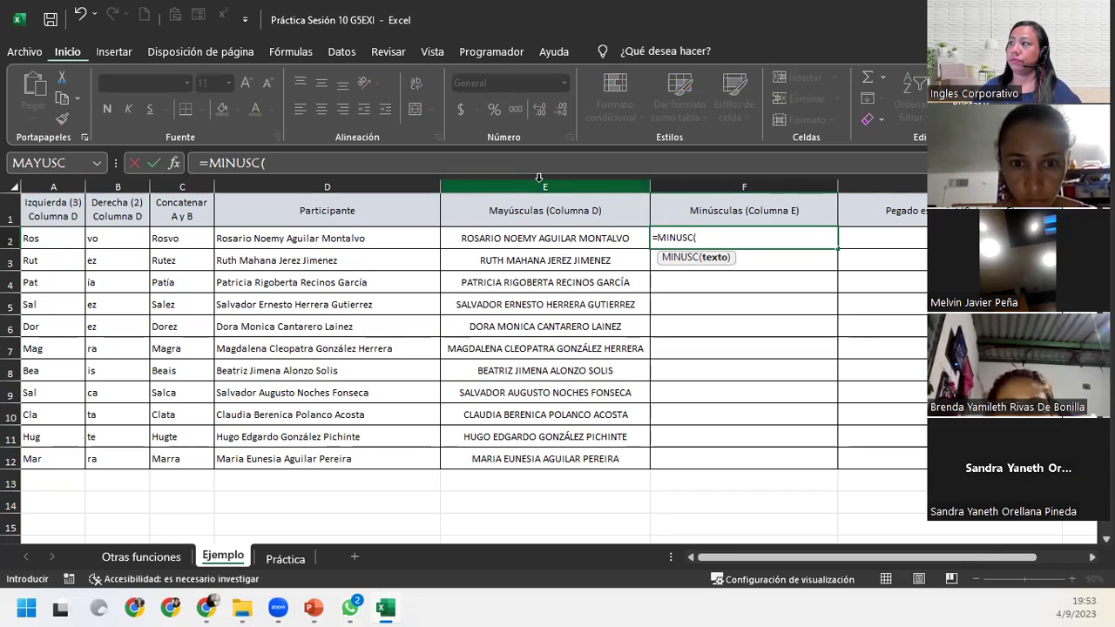
click(533, 241)
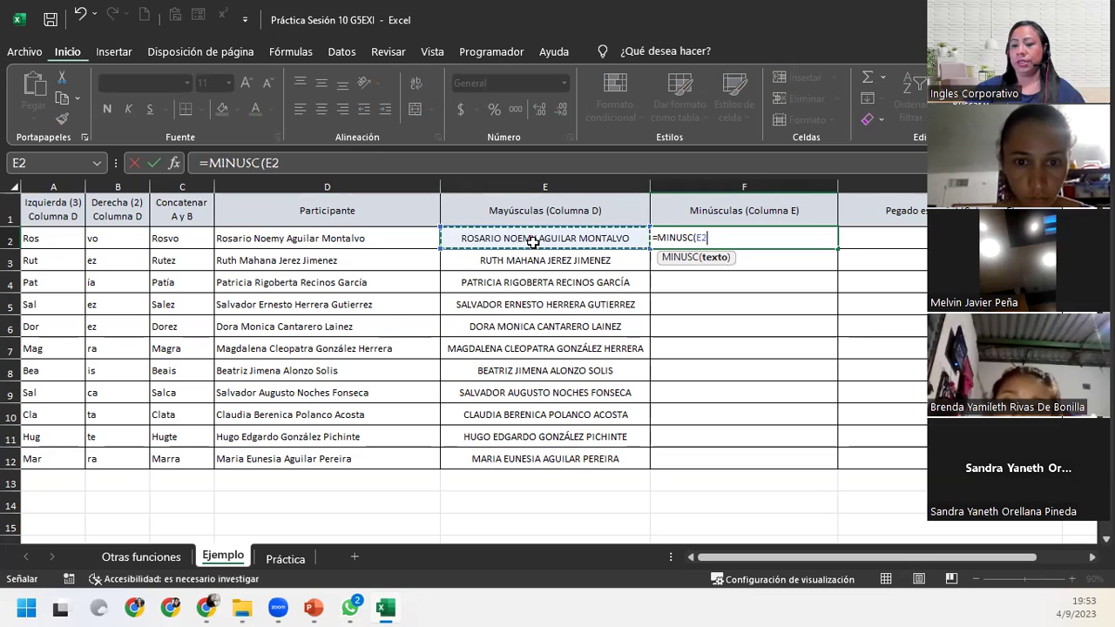
text())
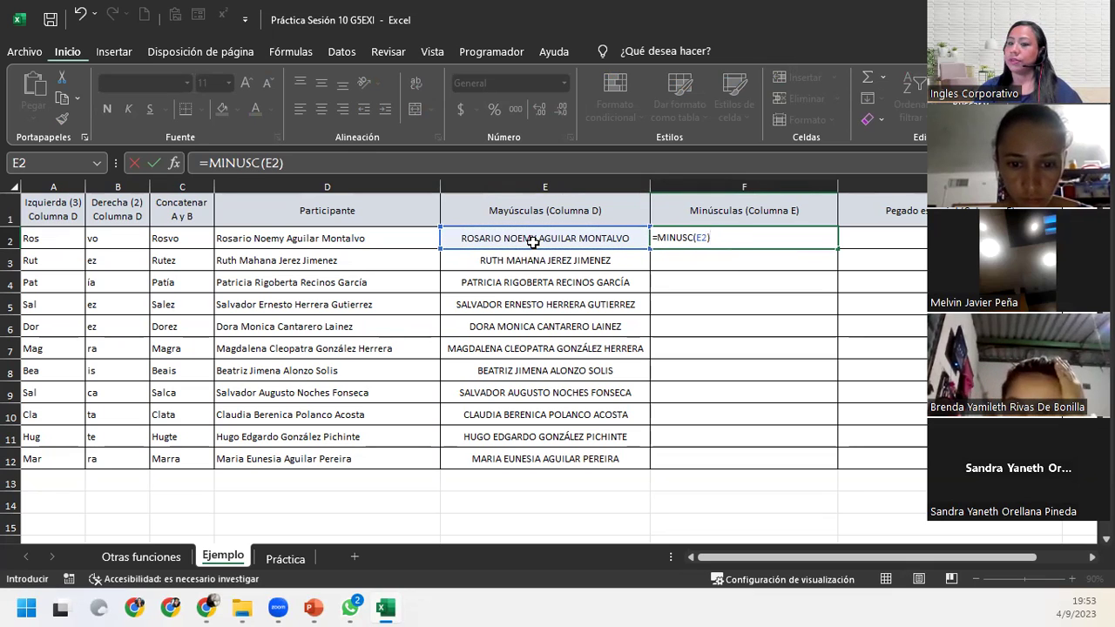
key(Return)
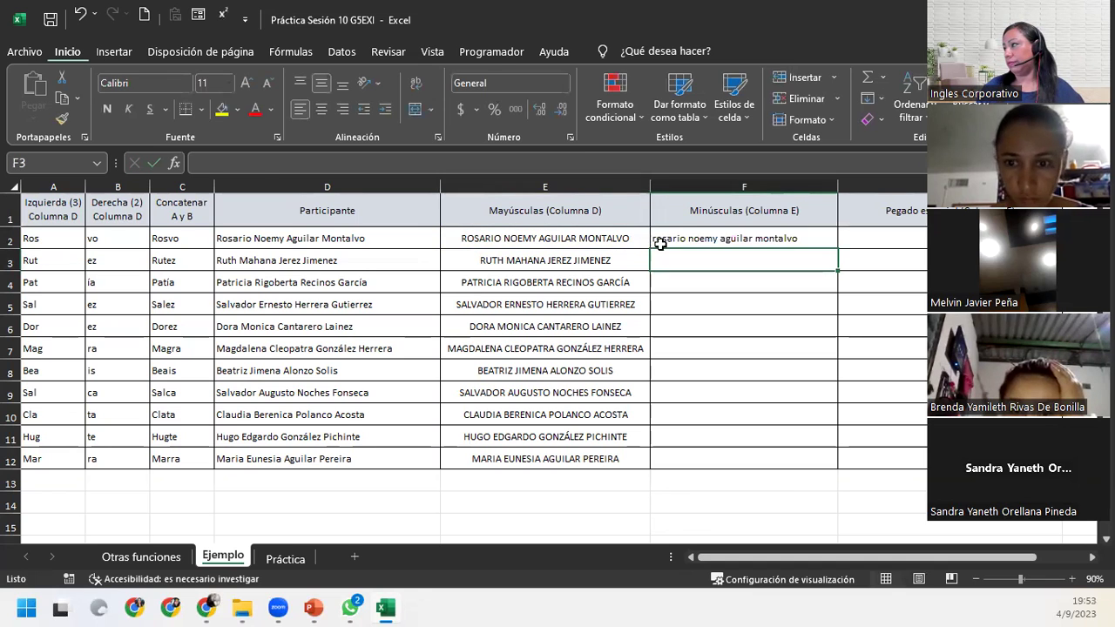
click(680, 237)
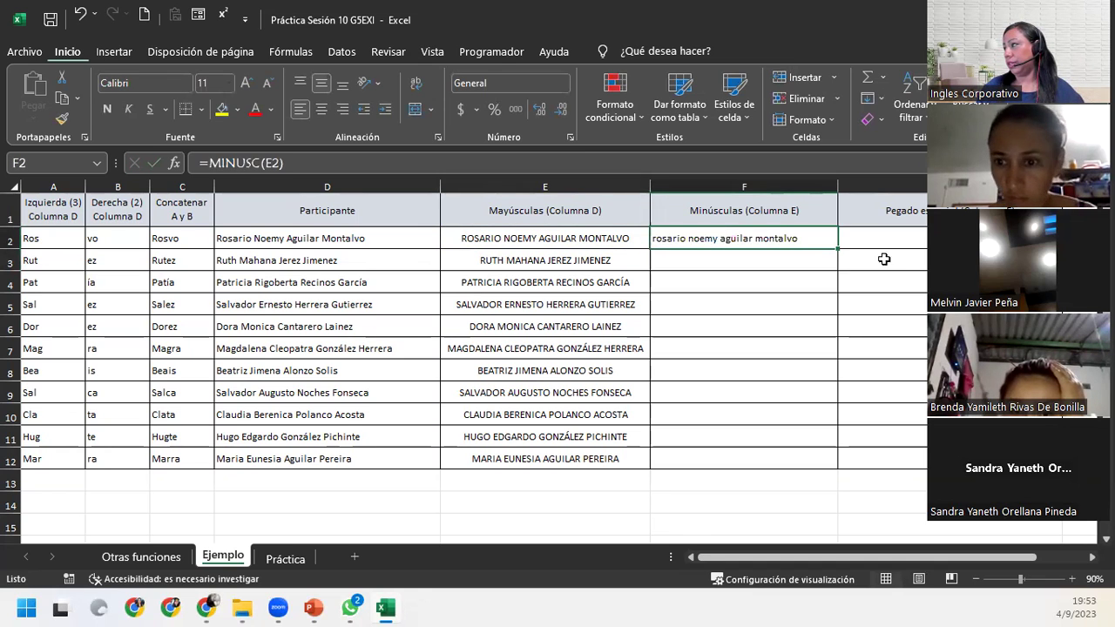
double_click(835, 246)
Check the lowercase formulas in F2:F12 and select the uppercase names in E2:E12.
click(737, 453)
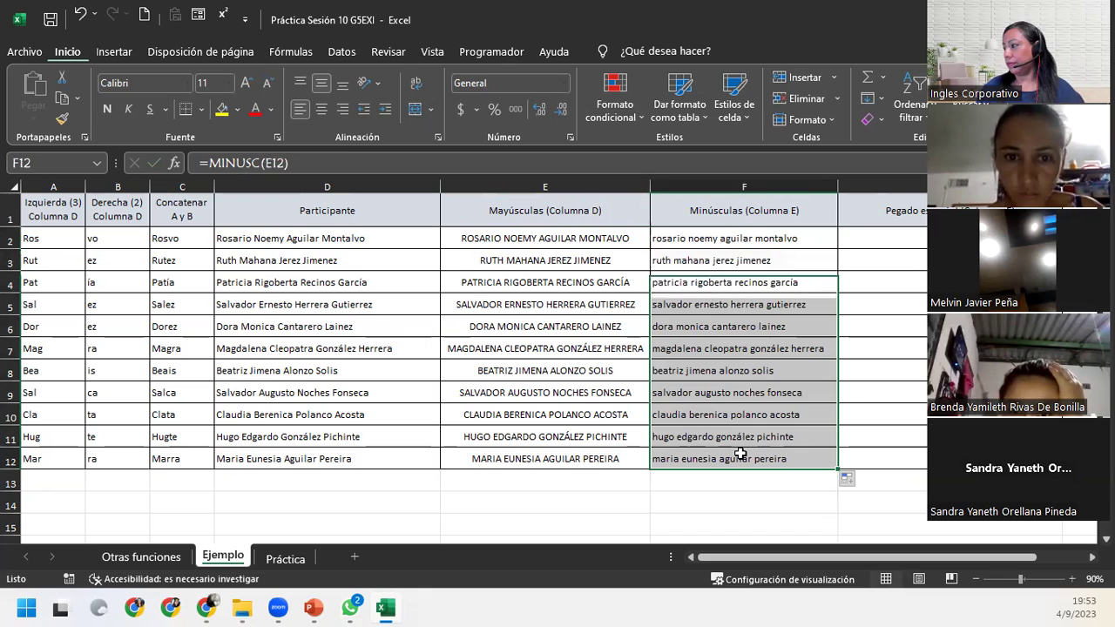
click(737, 435)
click(737, 414)
click(741, 395)
click(743, 370)
click(747, 349)
click(748, 327)
click(751, 260)
click(751, 237)
key(Right)
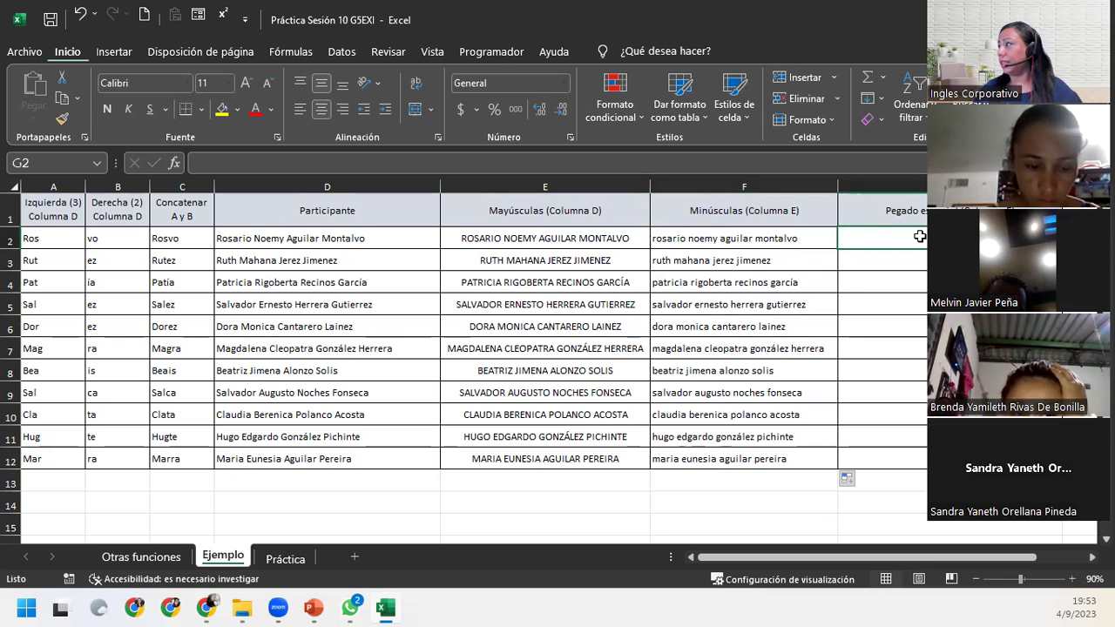
drag(501, 235, 517, 457)
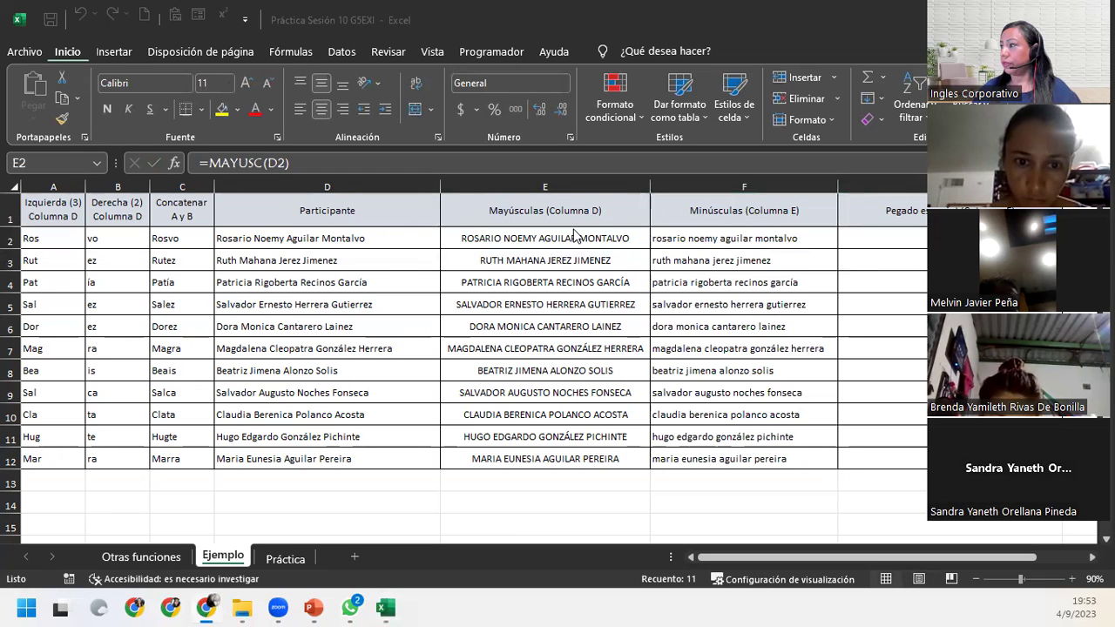
Copy E2:E12 and paste the uppercase names into G2:G12 as values only.
key(ctrl+shift+Down)
click(61, 101)
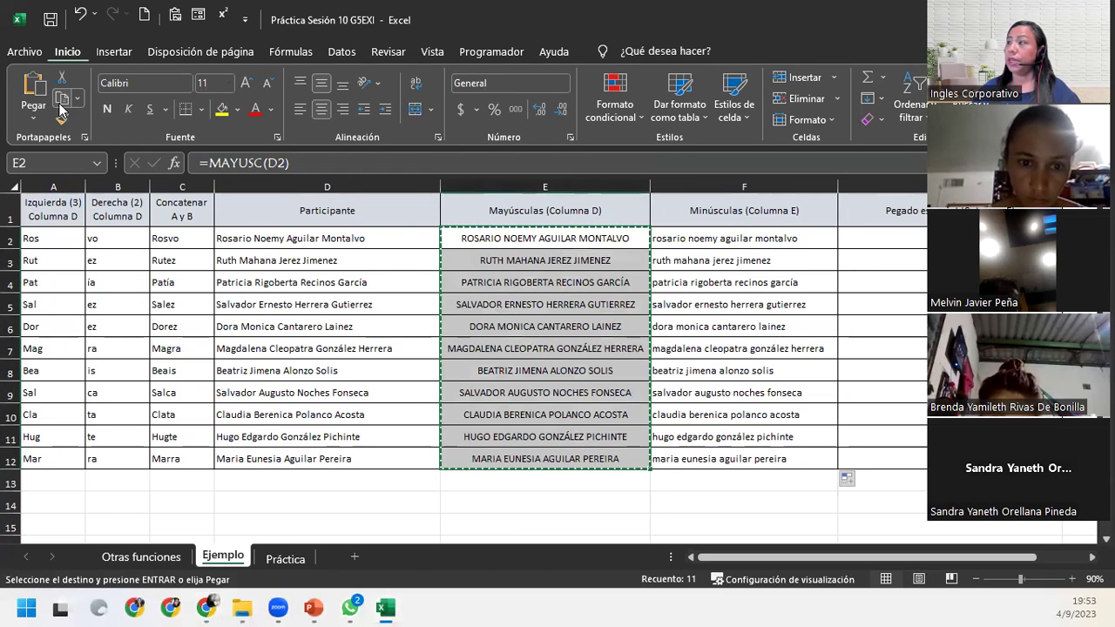
click(886, 235)
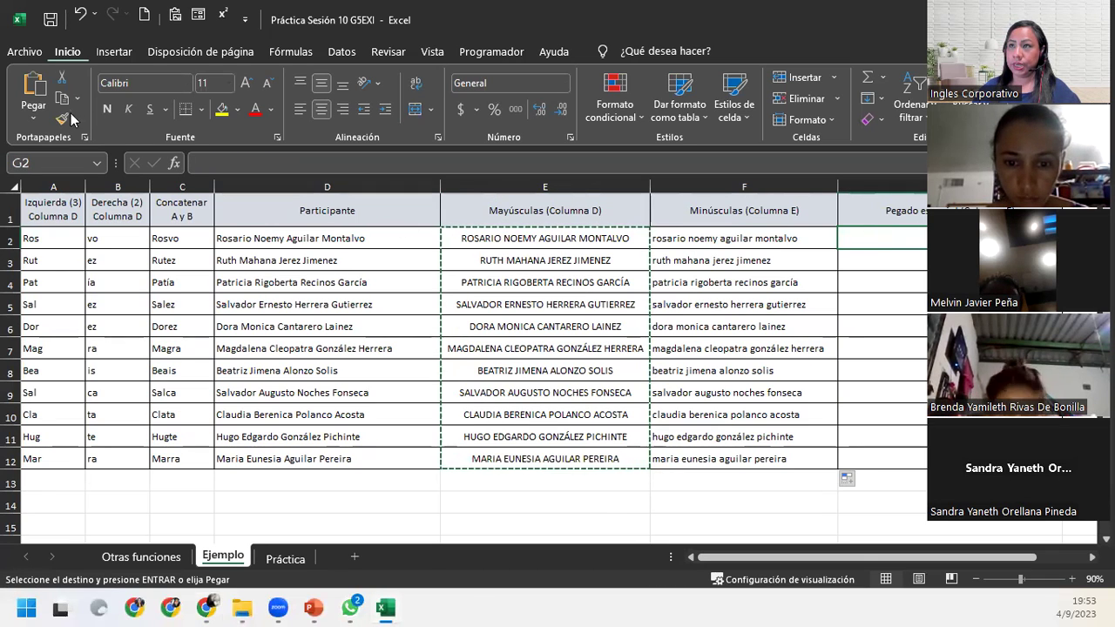
click(34, 116)
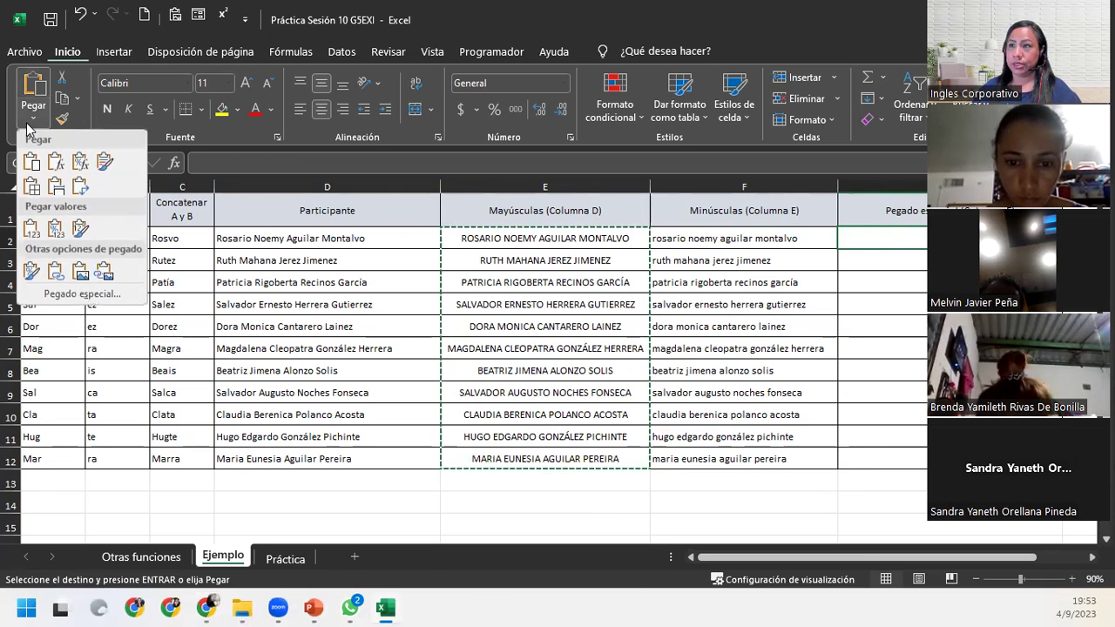
click(31, 230)
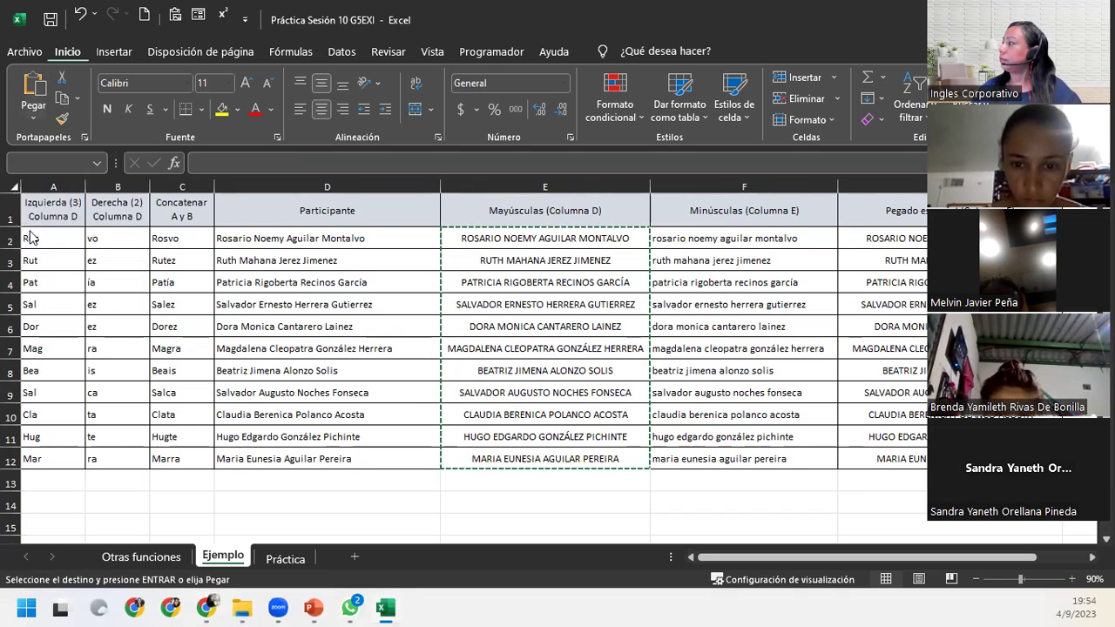
click(882, 370)
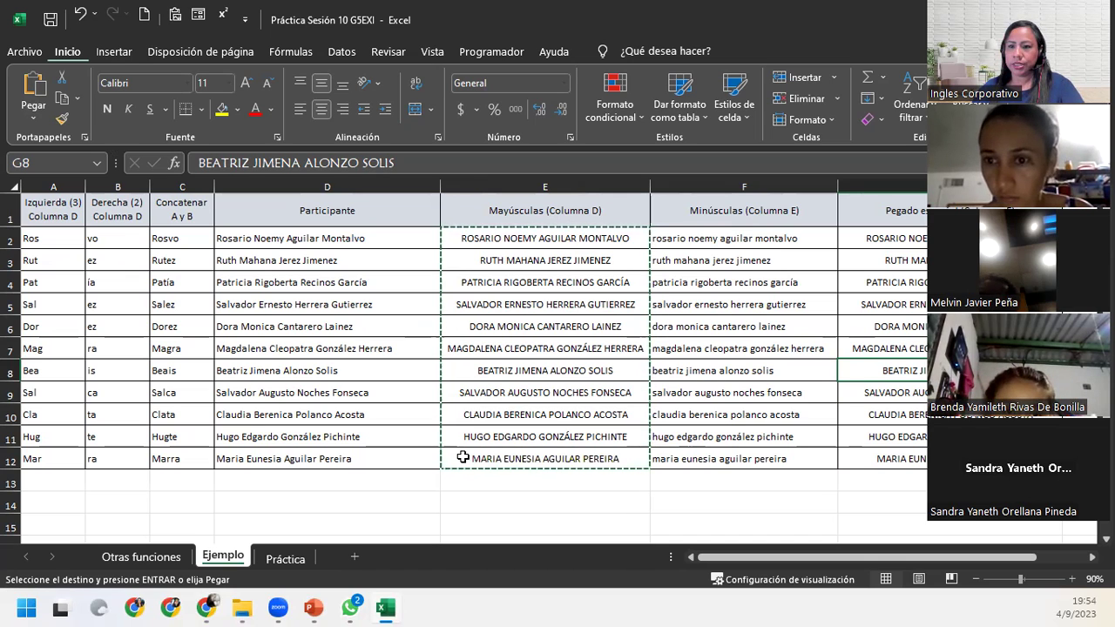
key(Escape)
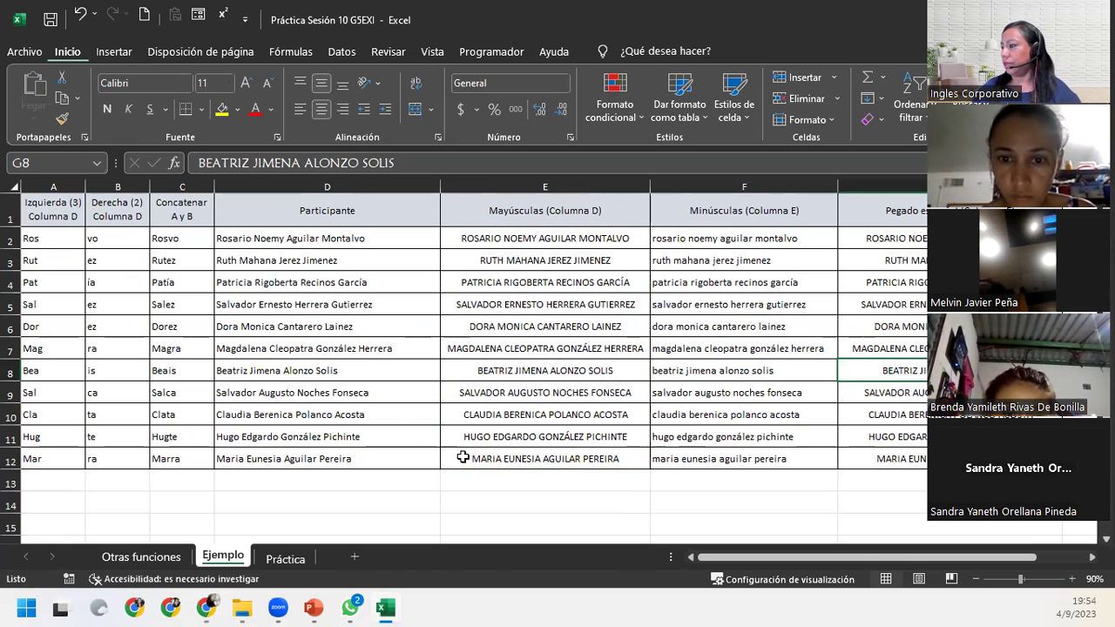
key(Down)
key(Down)
key(Down)
key(Up)
key(Up)
key(Up)
click(880, 238)
click(880, 327)
click(897, 372)
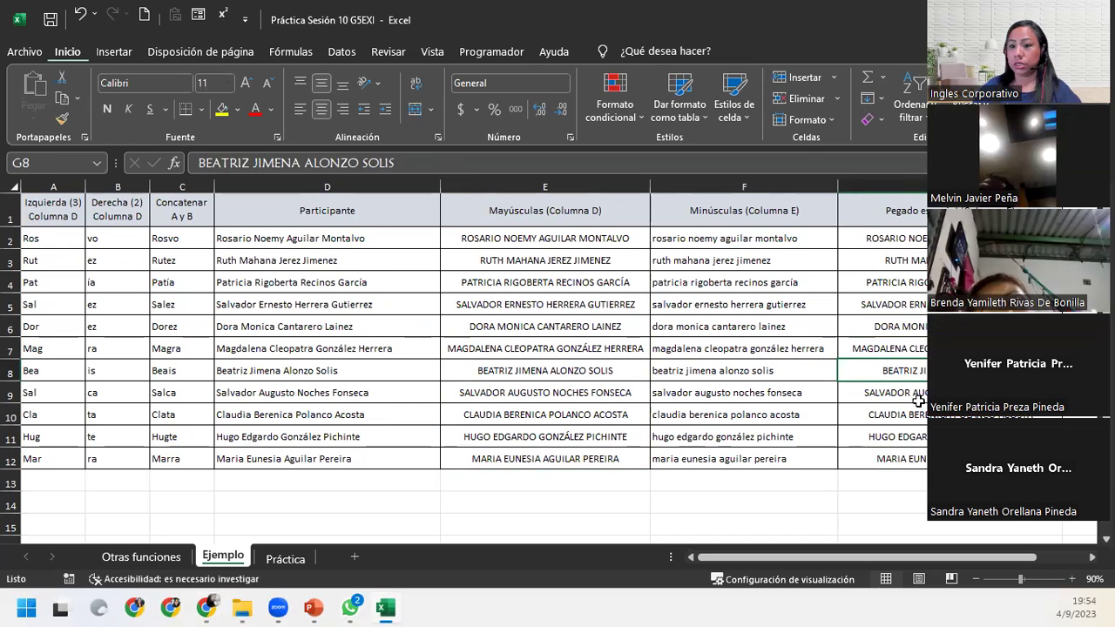
click(919, 401)
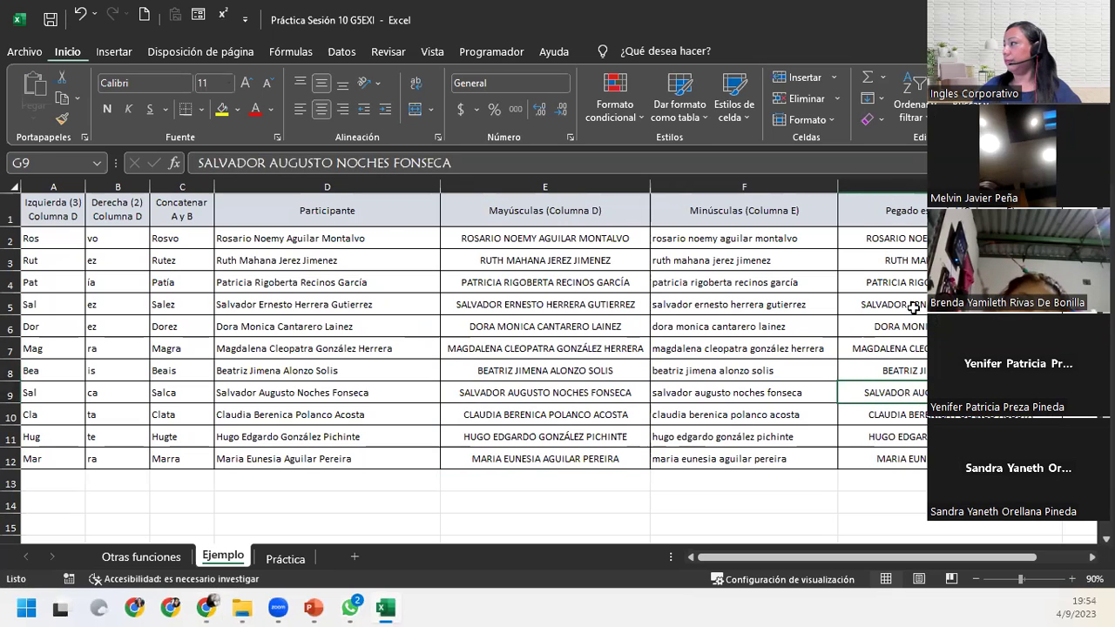
Select G2:G12, paste them again as values, and verify the names down to G12.
drag(906, 239, 906, 300)
drag(924, 382, 925, 471)
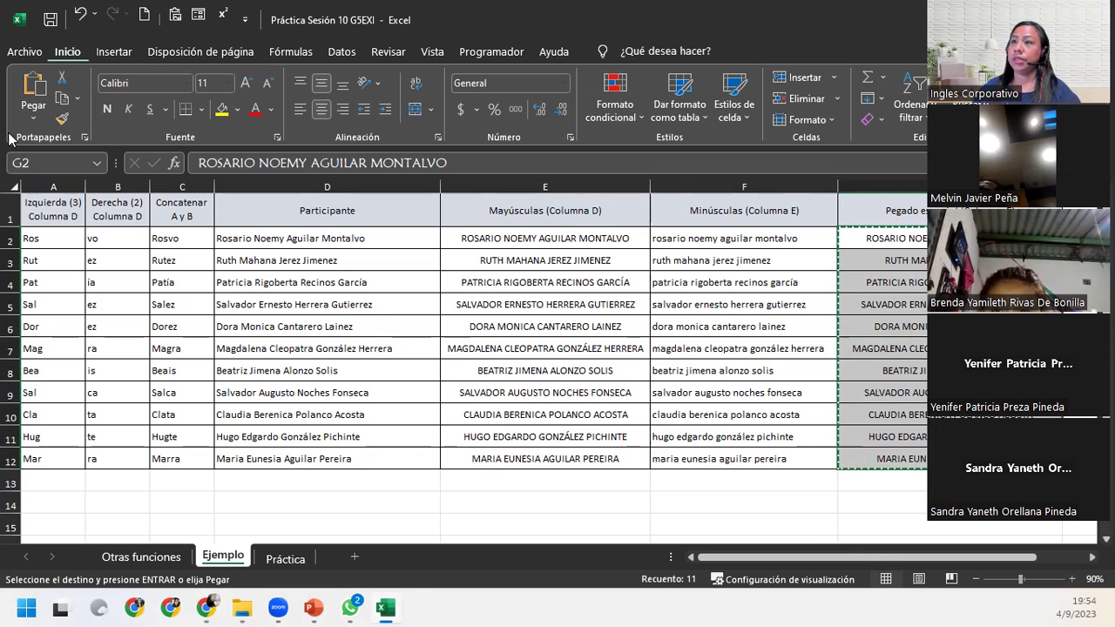
click(33, 118)
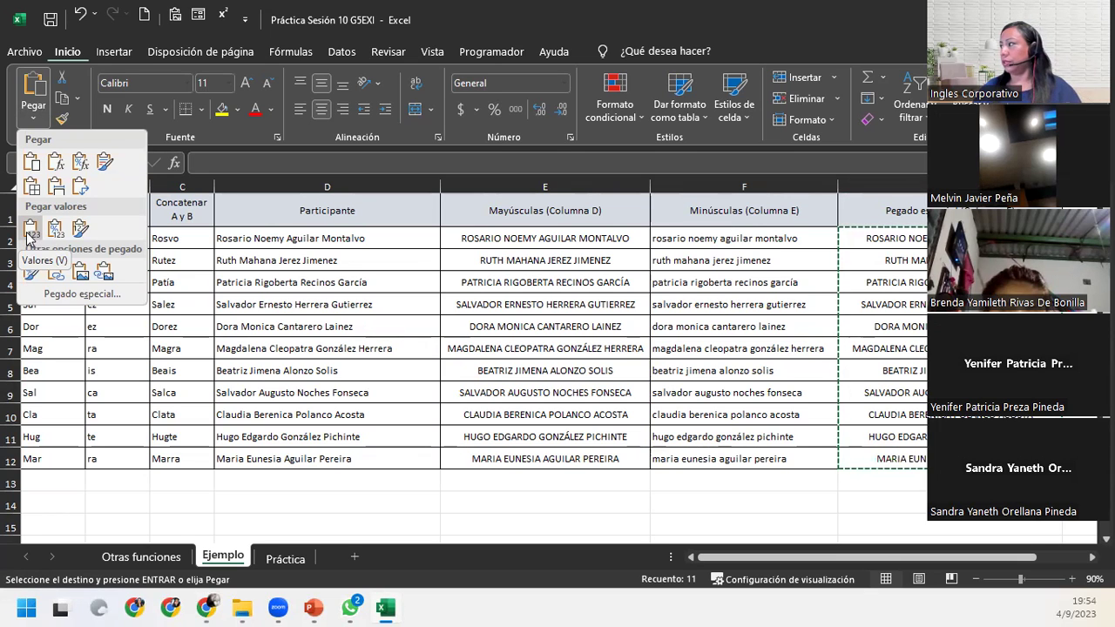
click(55, 228)
key(Down)
key(Down)
key(Down)
key(Down)
click(906, 376)
click(906, 415)
click(906, 436)
click(902, 455)
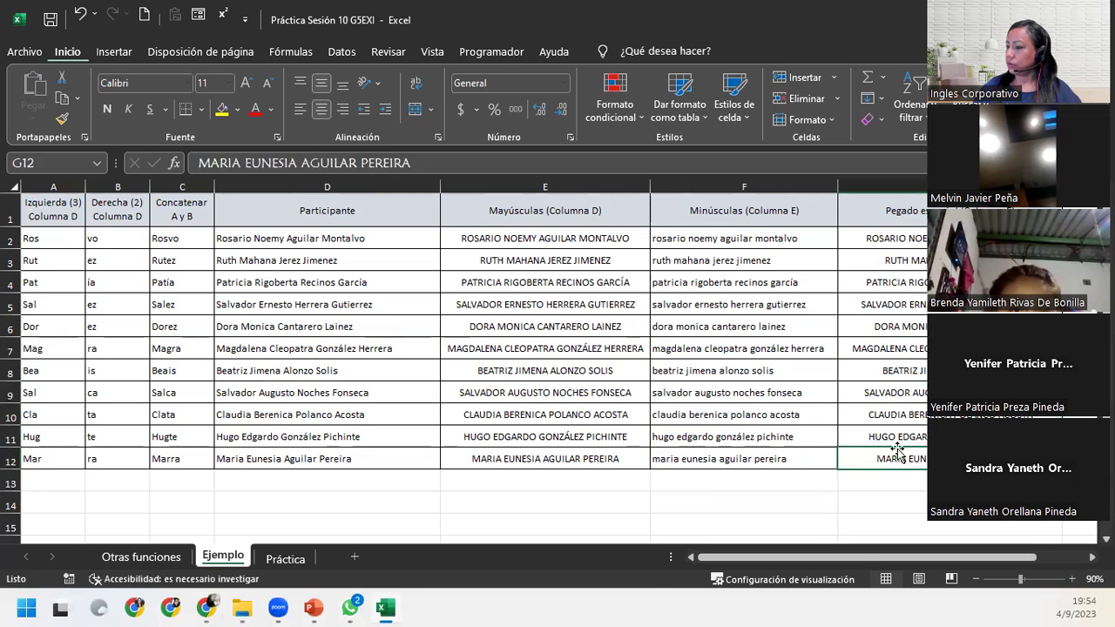
Switch to the Práctica sheet and zoom out to see the whole practice table.
click(283, 559)
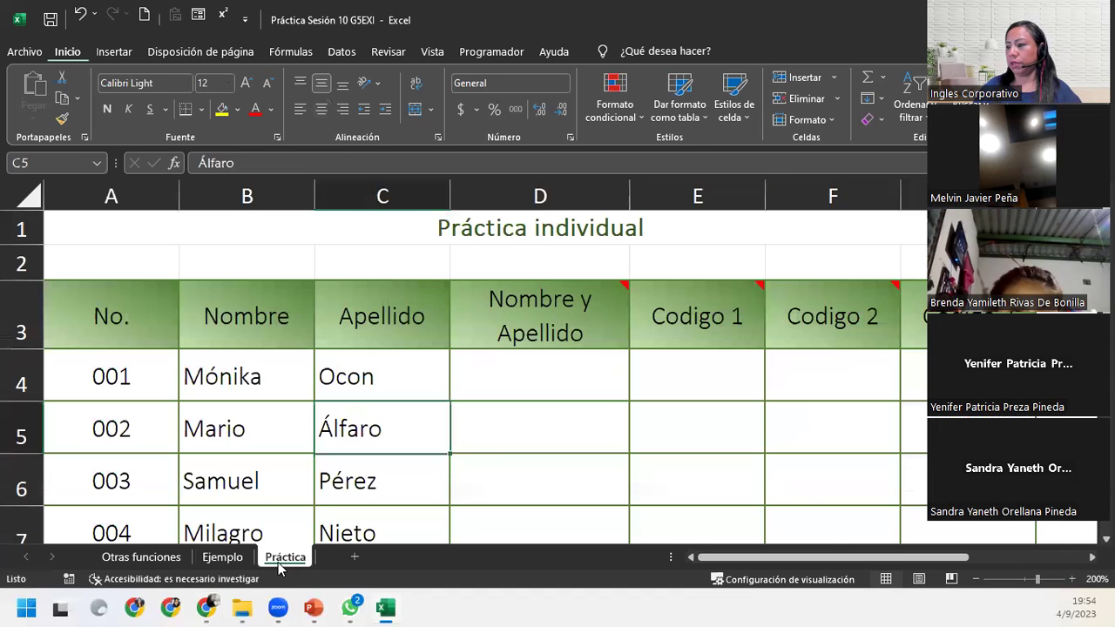
click(976, 580)
click(976, 580)
click(976, 579)
click(976, 579)
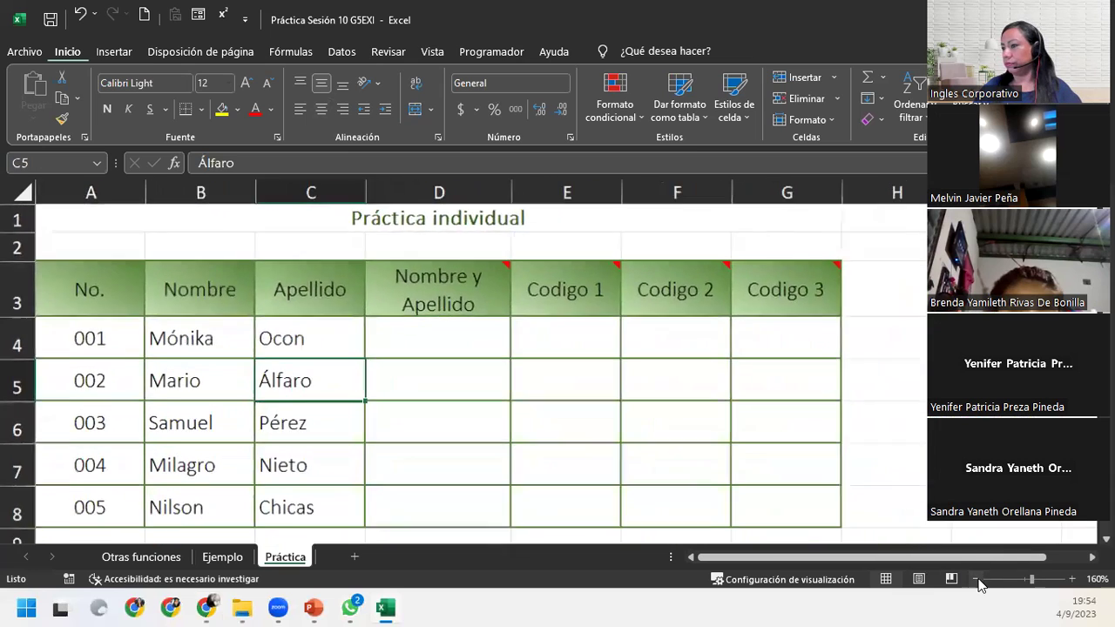
click(976, 579)
click(976, 579)
click(975, 579)
click(976, 579)
click(975, 580)
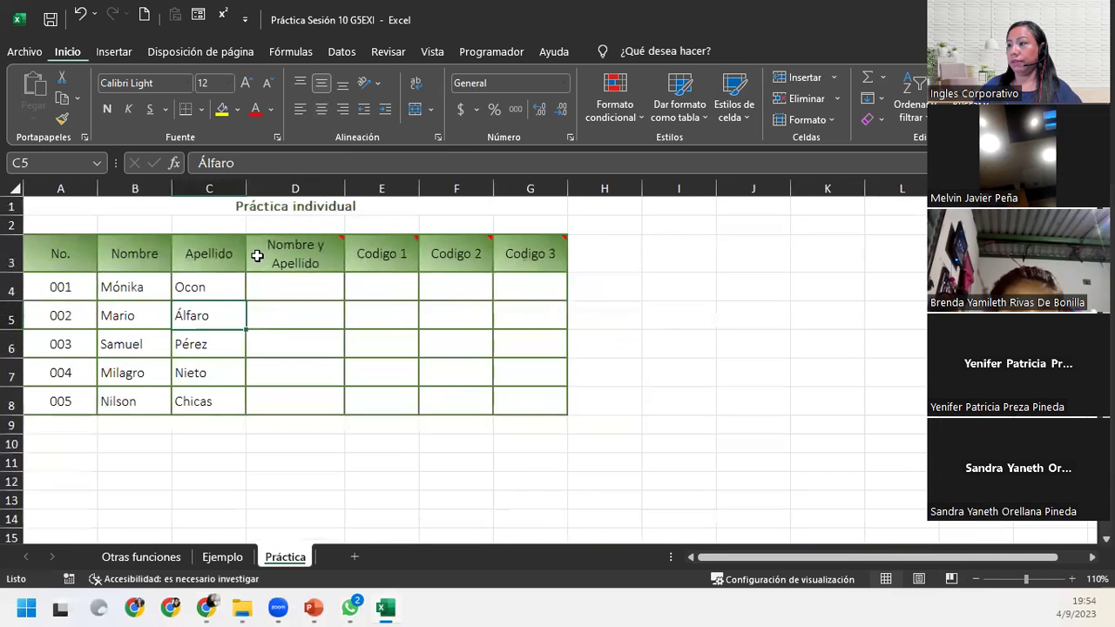
Read the header notes in D3, E3 and F3, then select the first Codigo 1 cell, E4.
click(266, 291)
mouse_move(331, 250)
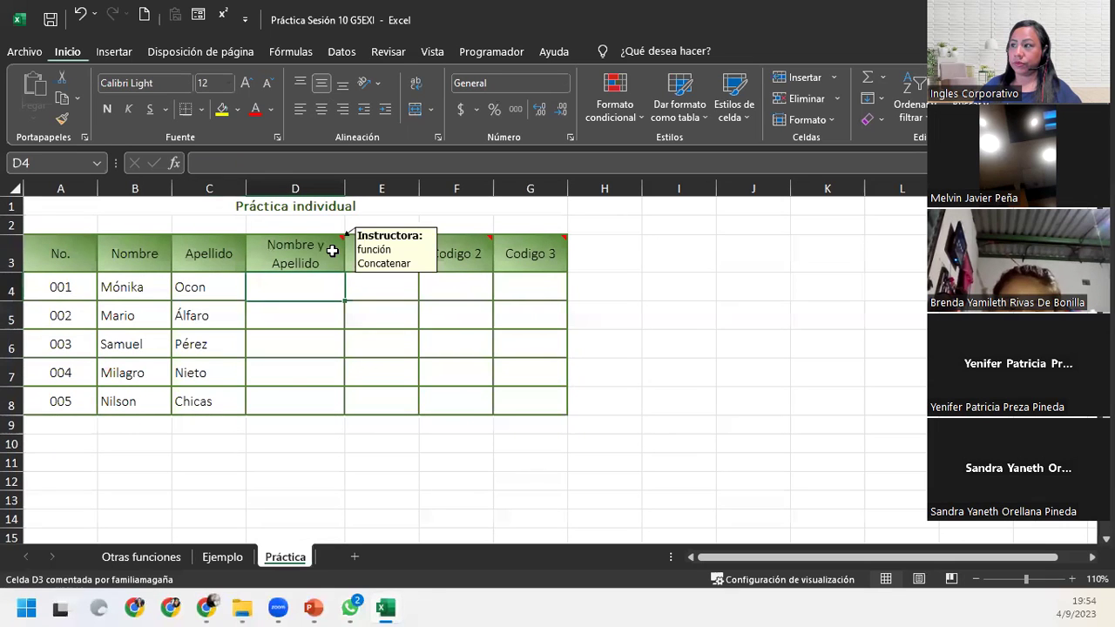
mouse_move(361, 258)
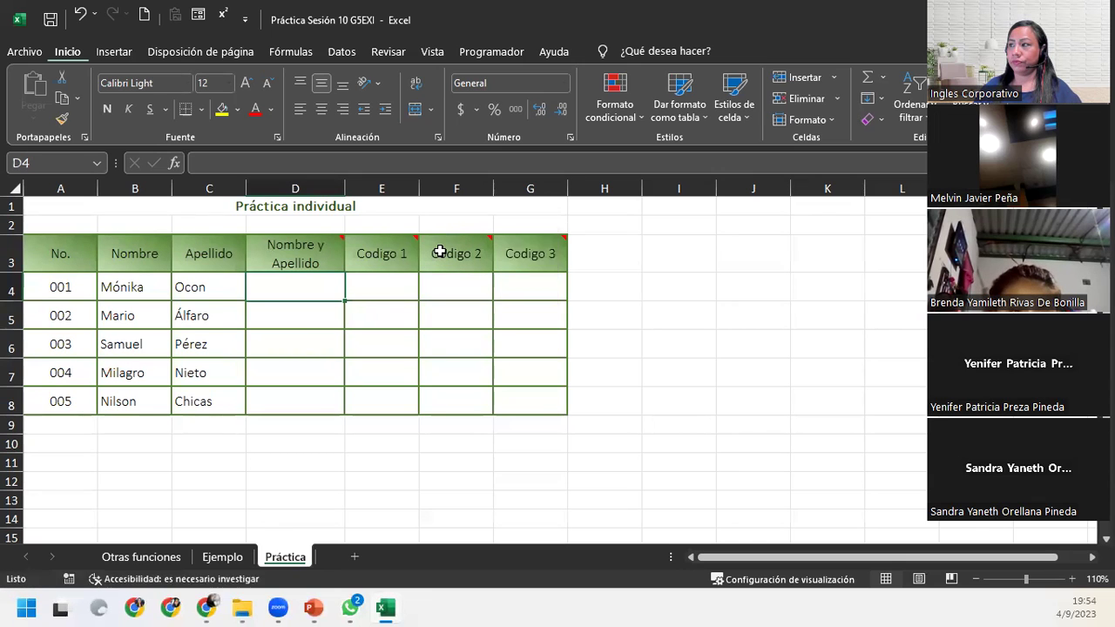
mouse_move(440, 251)
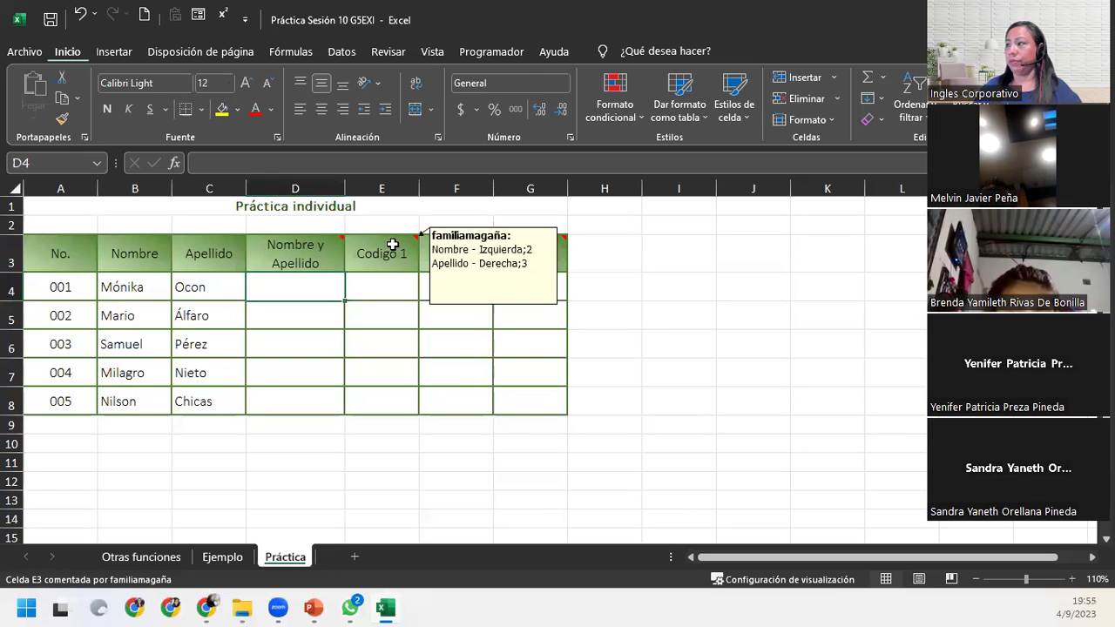
click(391, 275)
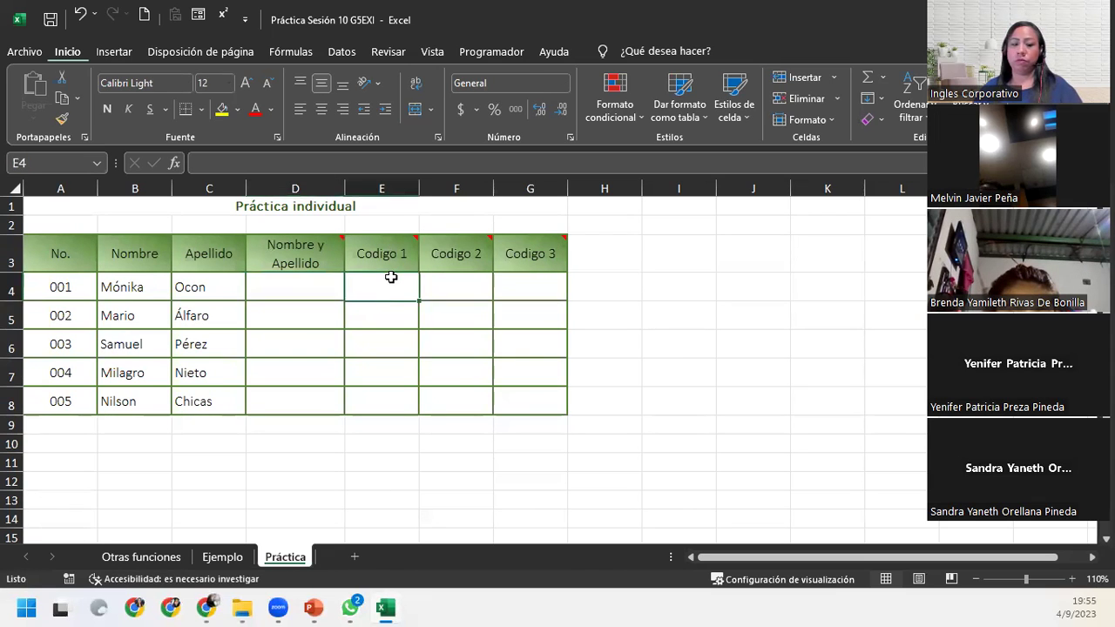
Enter =IZQUIERDA(B4;2)&DERECHA(C4;3) in E4 so Codigo 1 shows Mócon.
text(=)
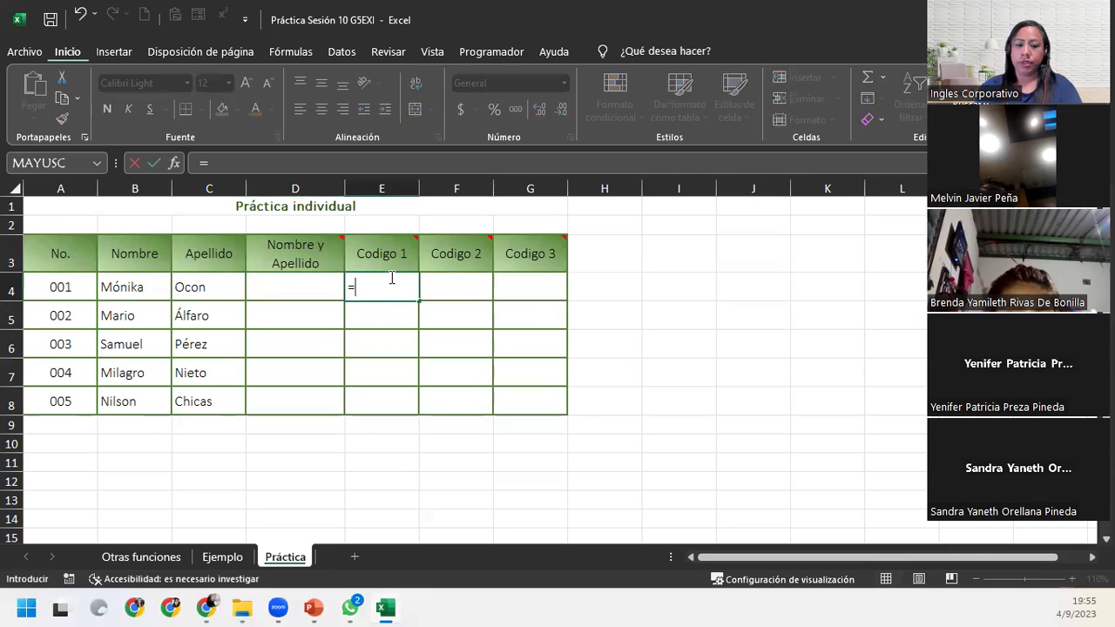
text(izqui)
key(Tab)
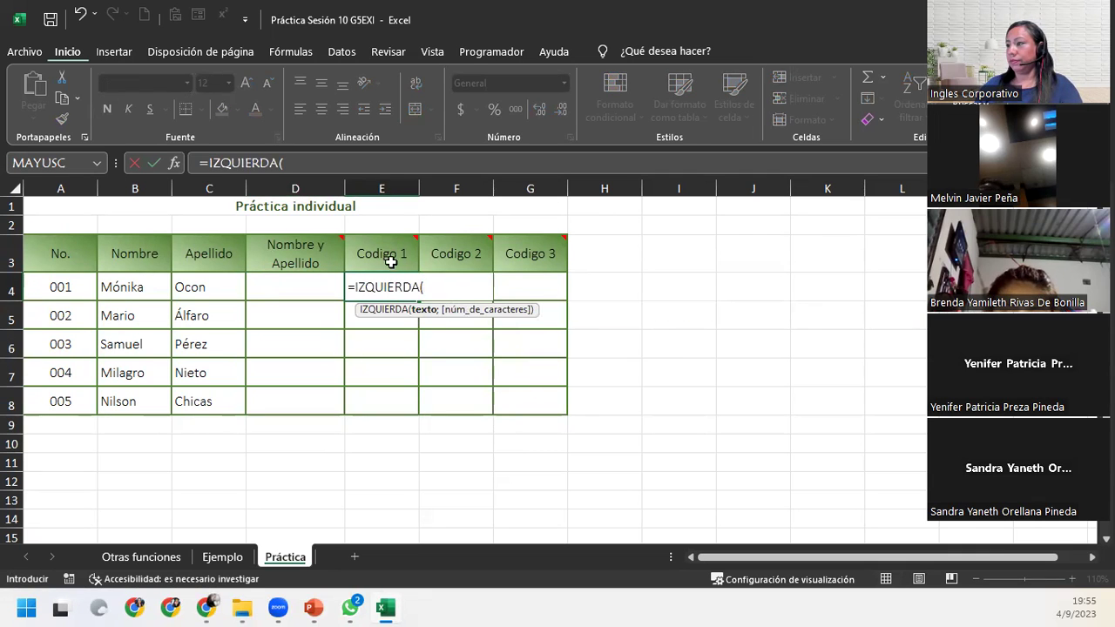
mouse_move(391, 253)
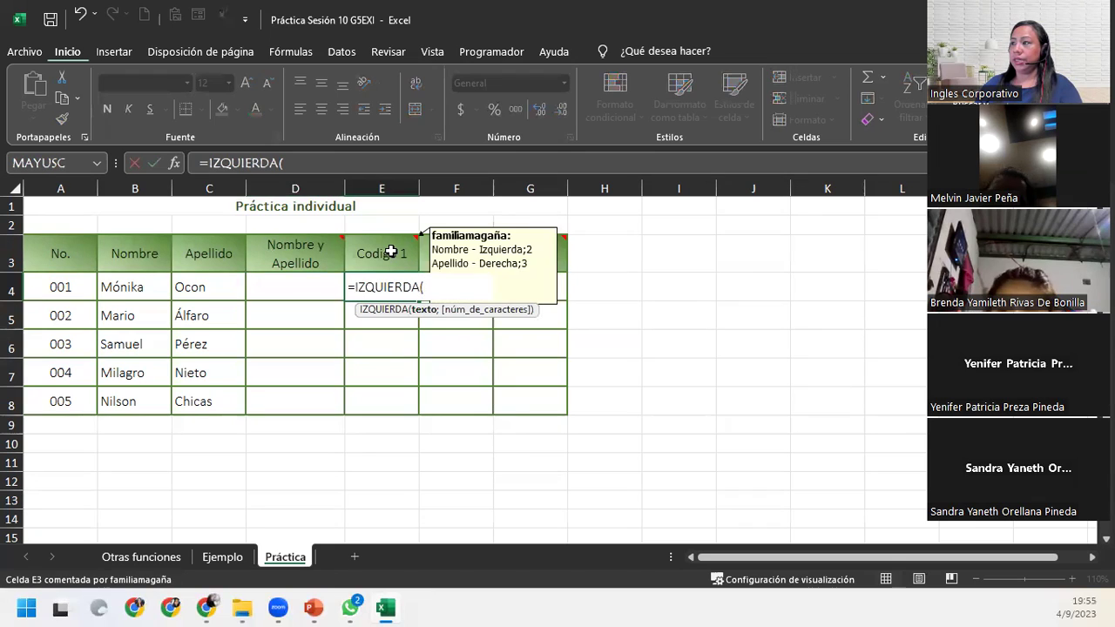
click(128, 289)
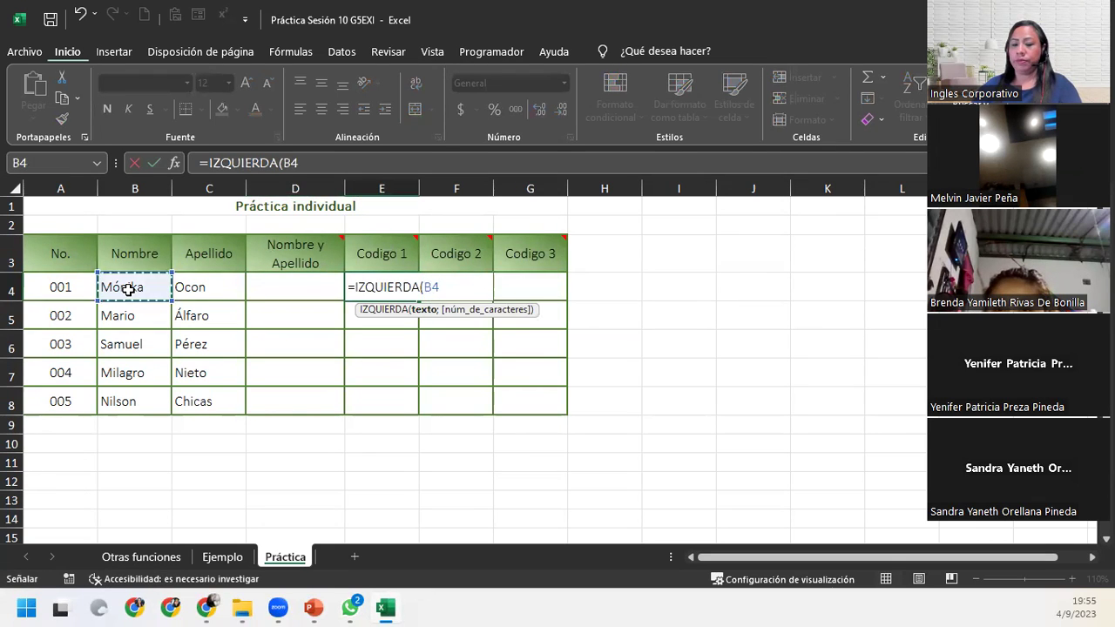
text(;2)
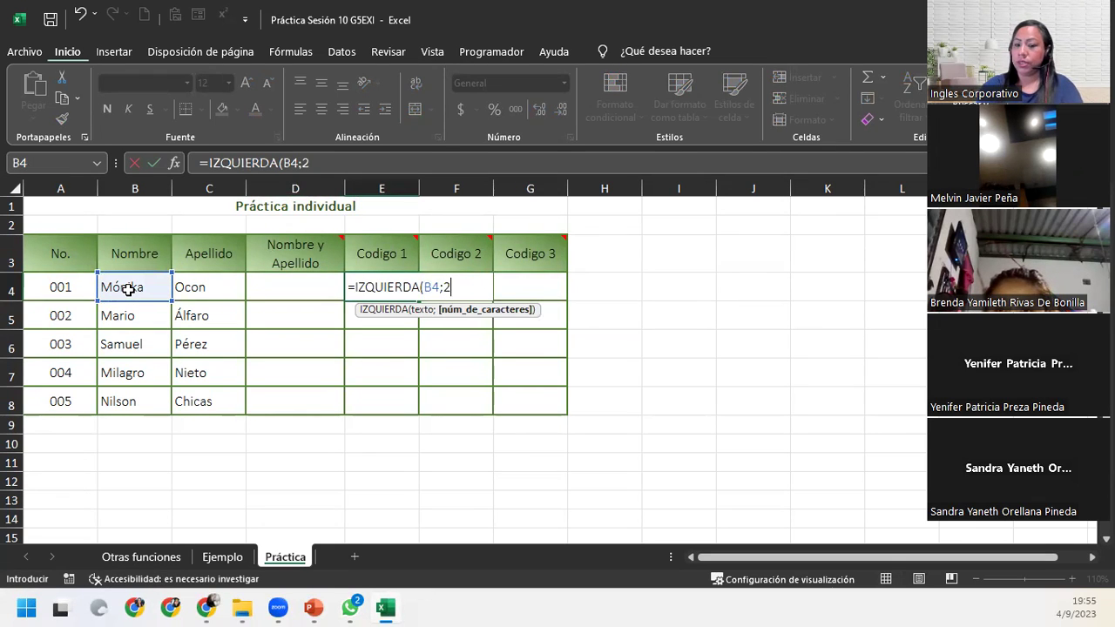
text())
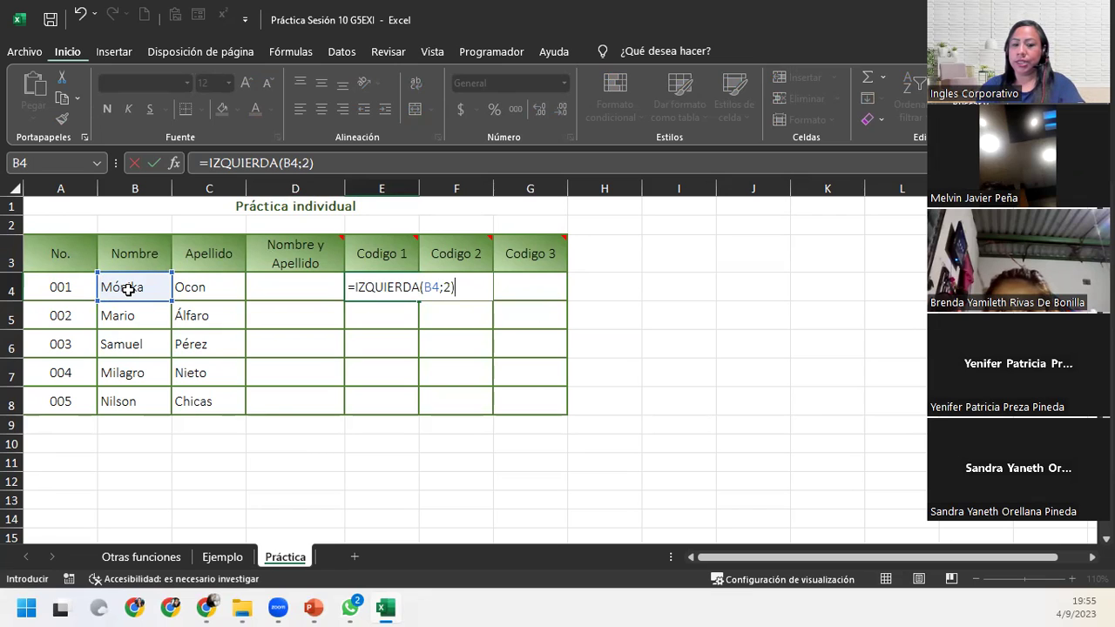
text(&)
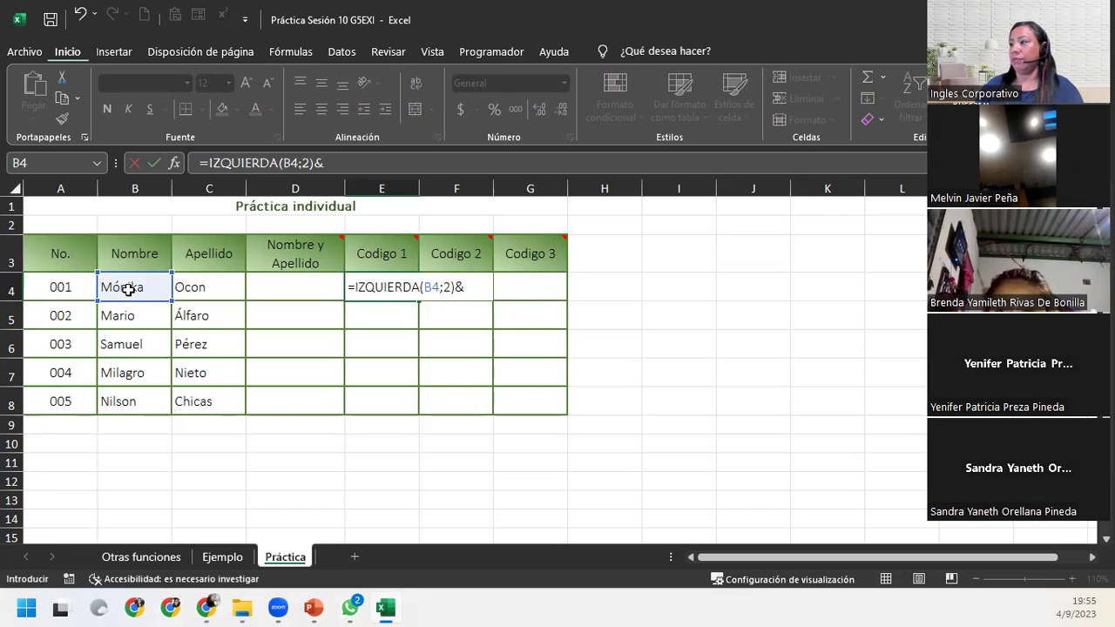
text(der)
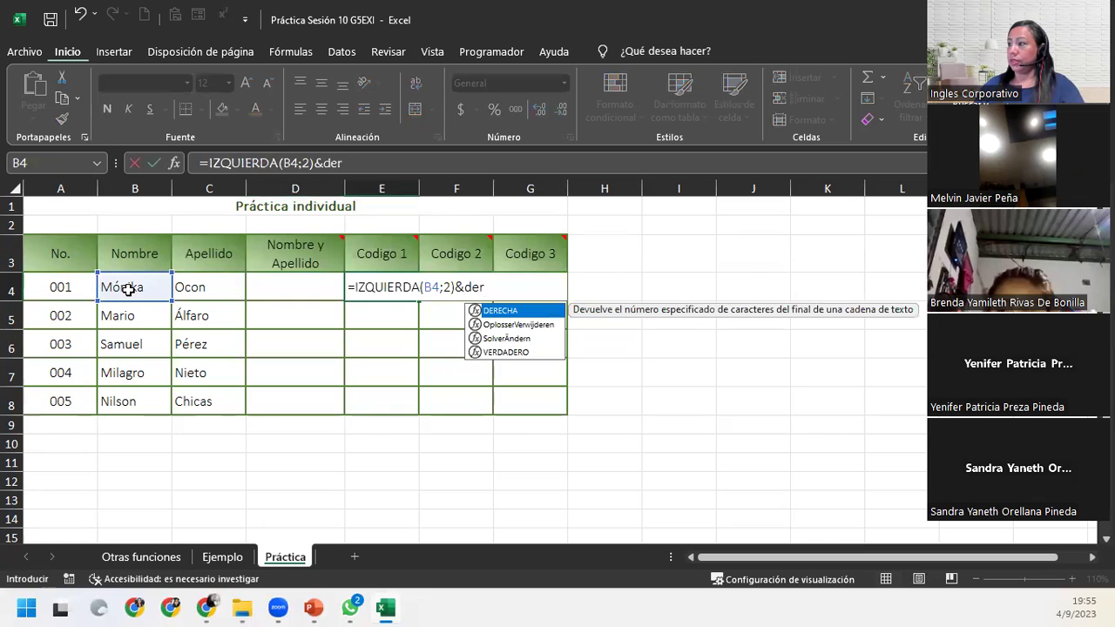
key(Tab)
mouse_move(388, 258)
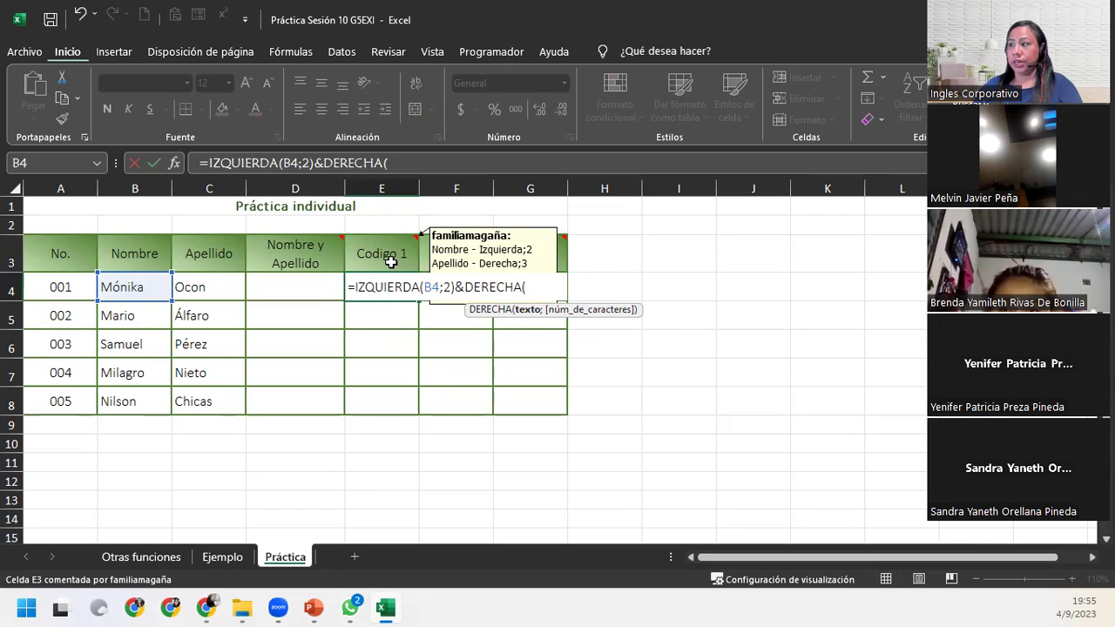
click(225, 286)
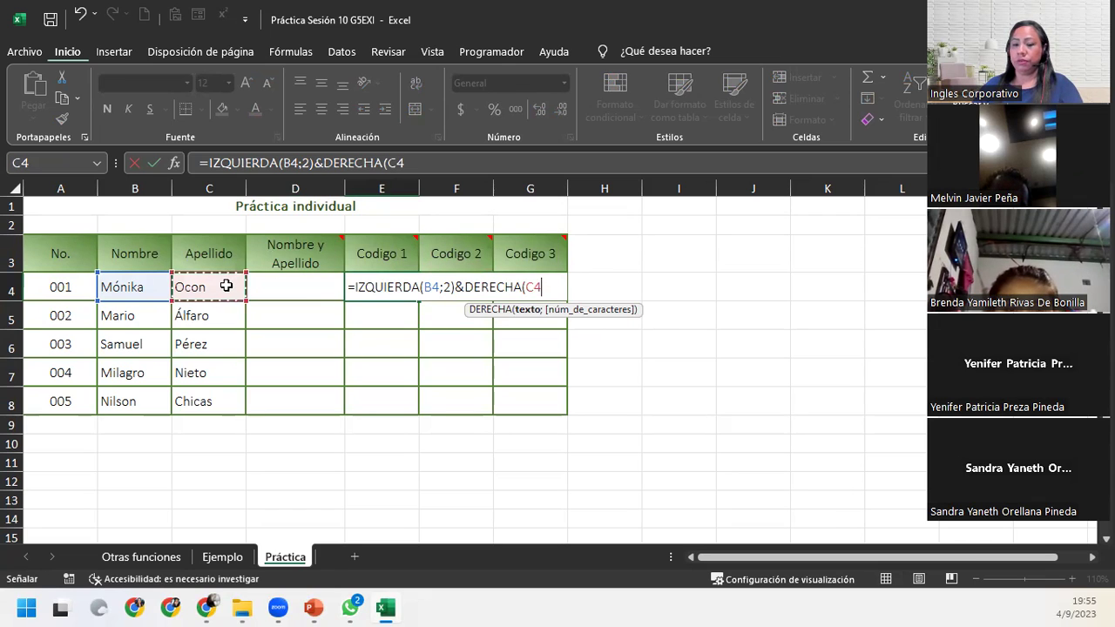
text(;3))
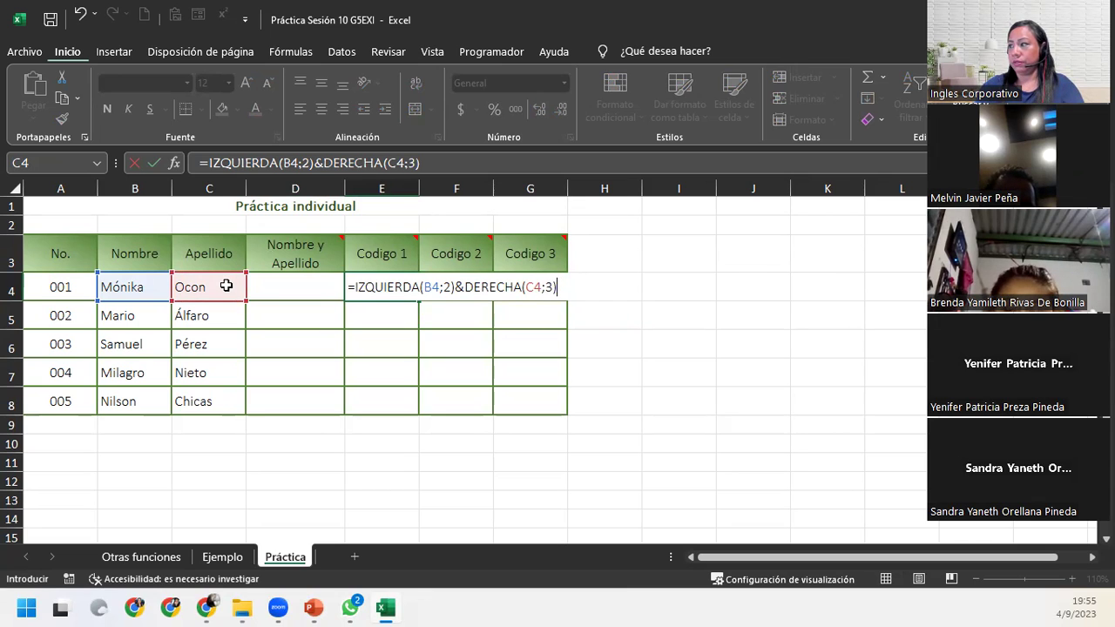
key(Return)
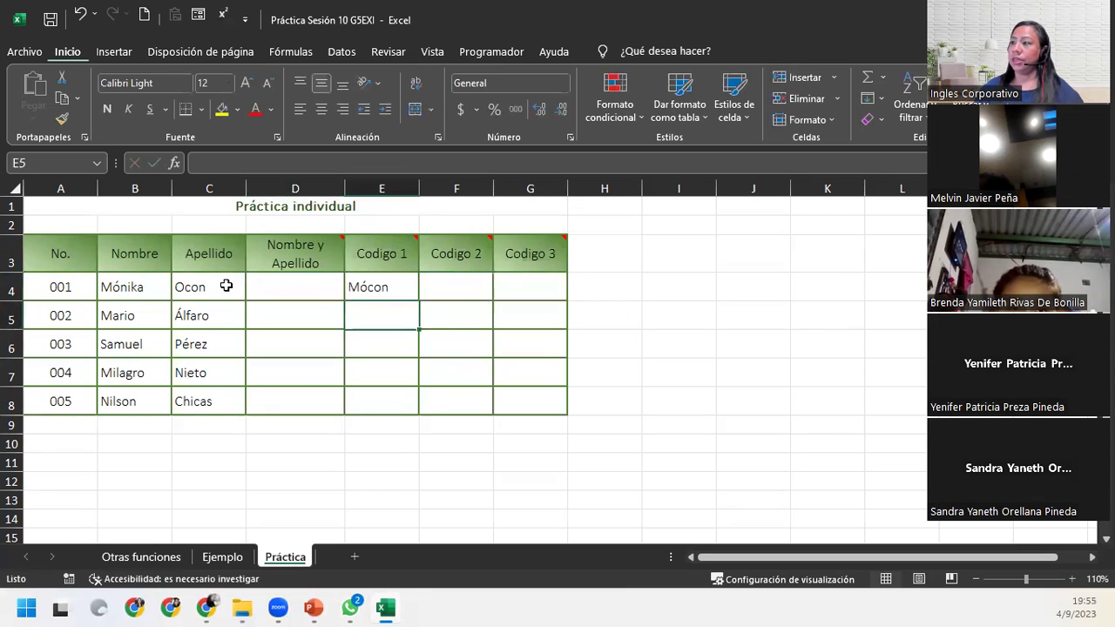
click(392, 287)
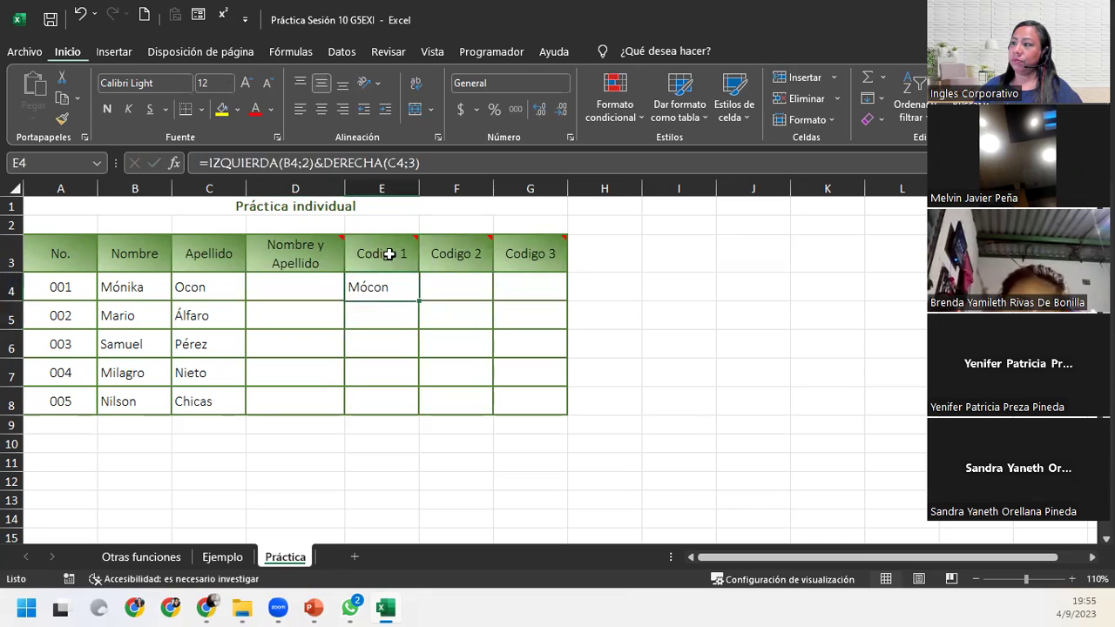
mouse_move(391, 243)
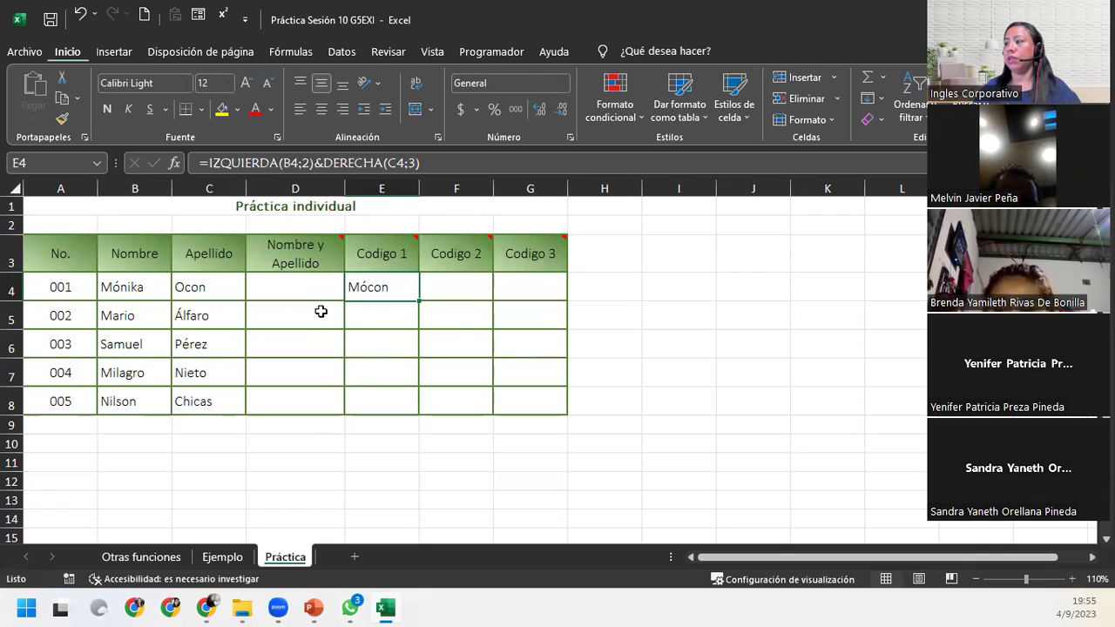
click(299, 289)
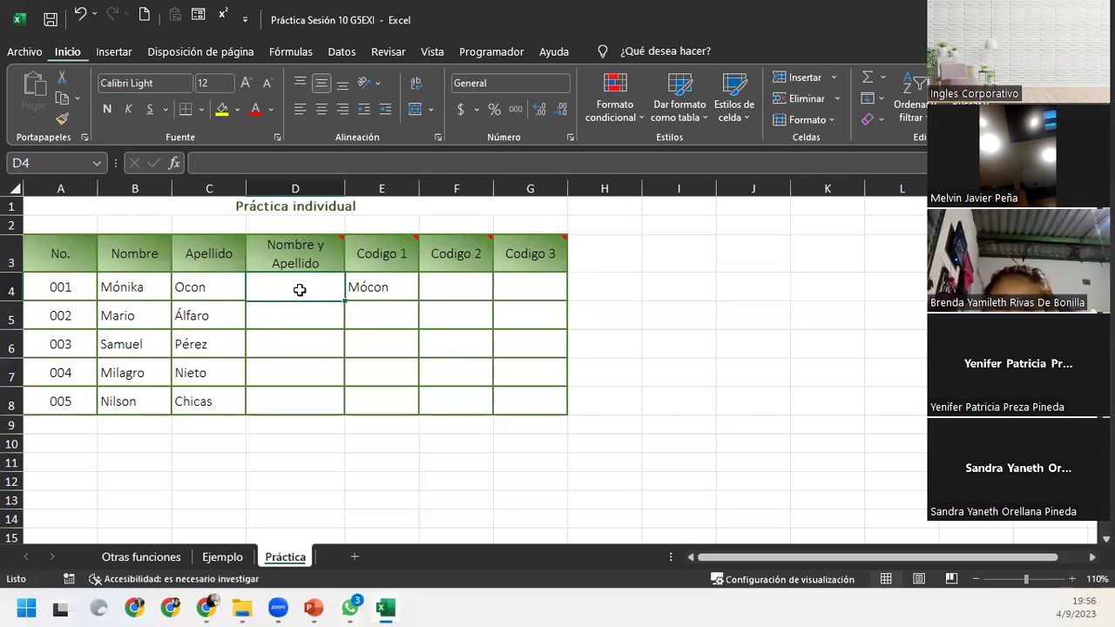
double_click(414, 288)
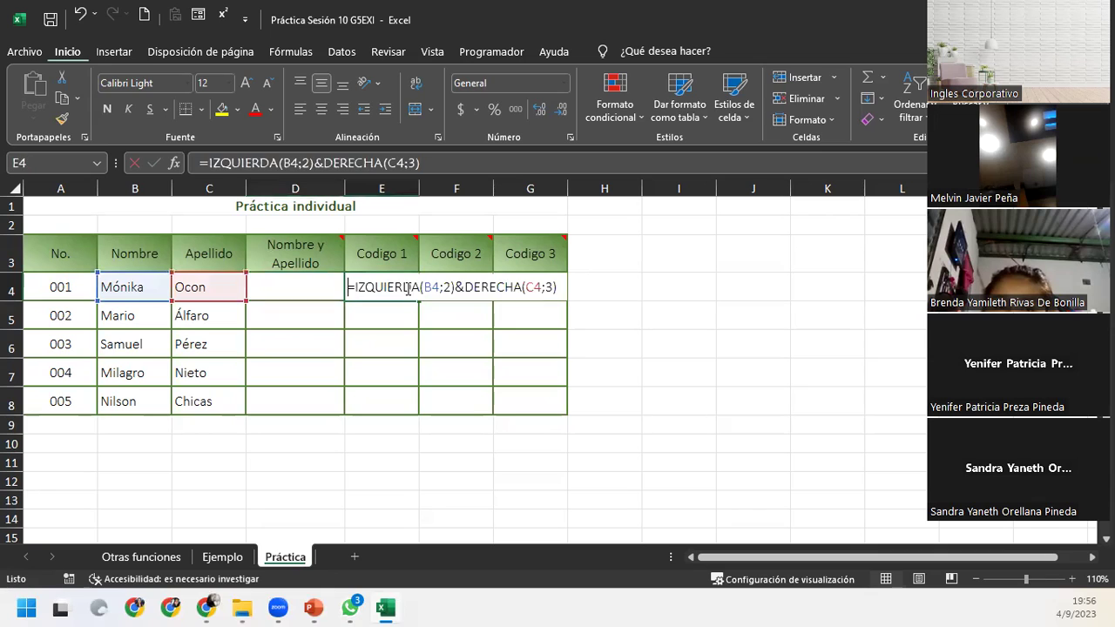
click(566, 288)
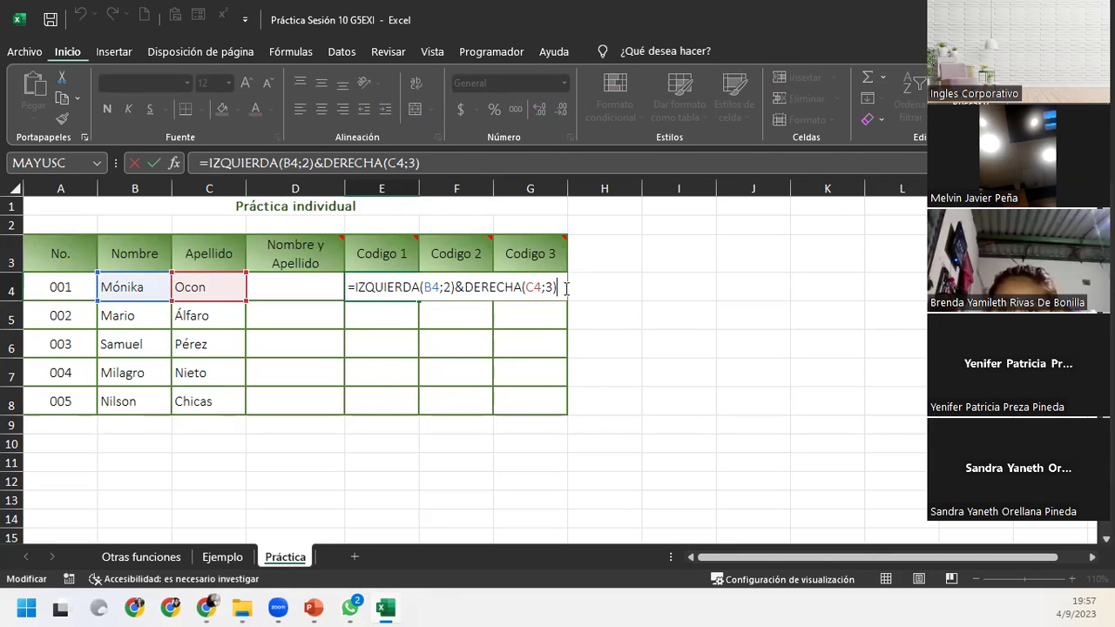
Keep the E4 formula unchanged and select D4 for the full-name formula.
key(Return)
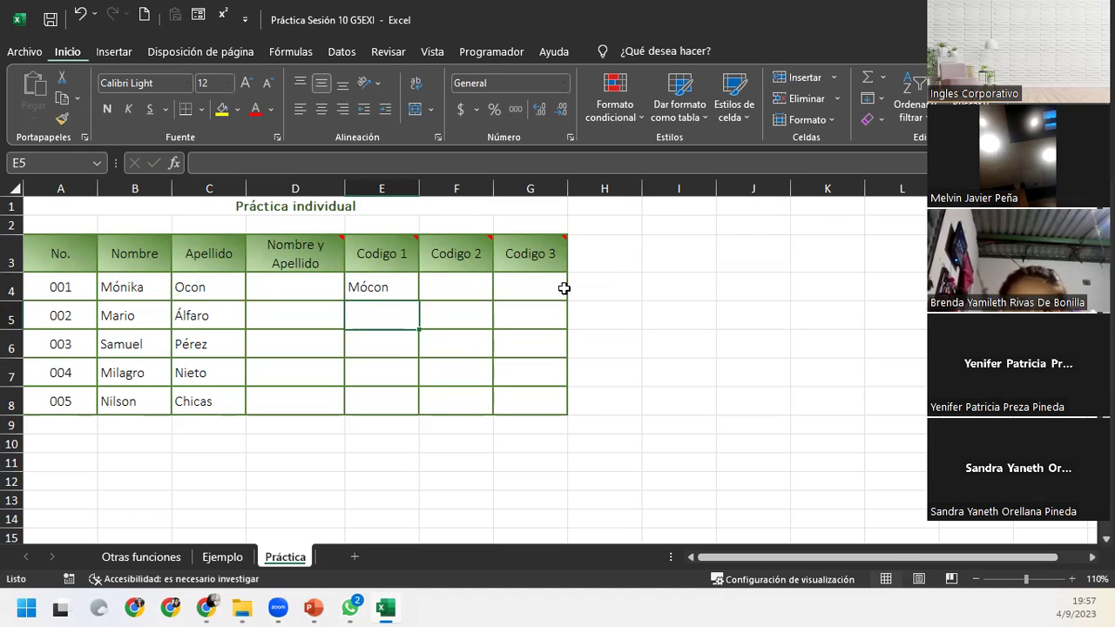
click(261, 264)
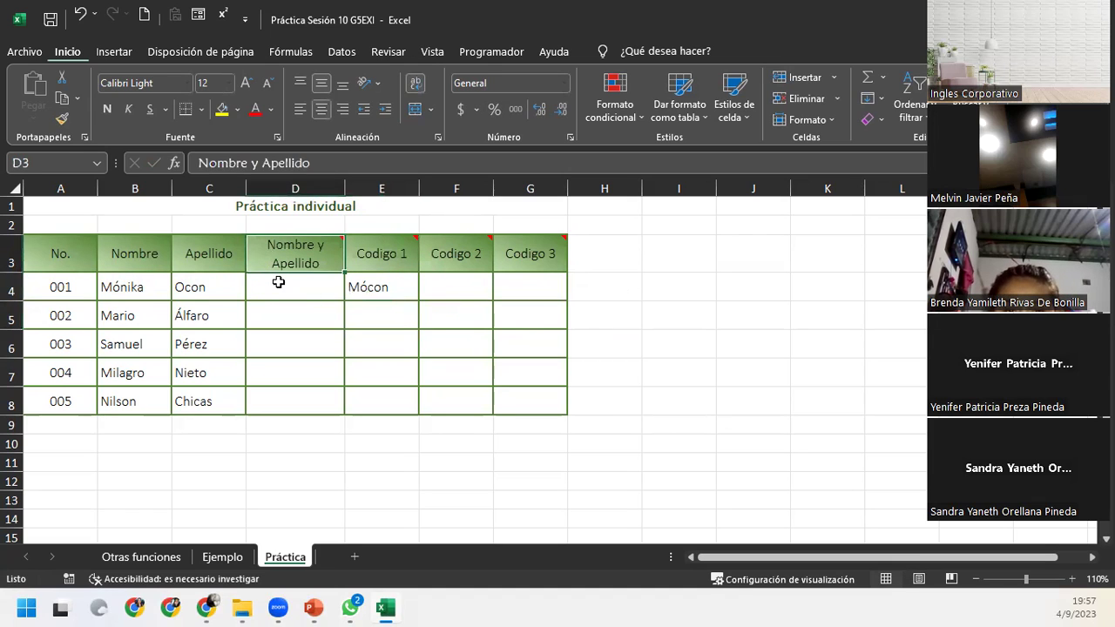
click(279, 282)
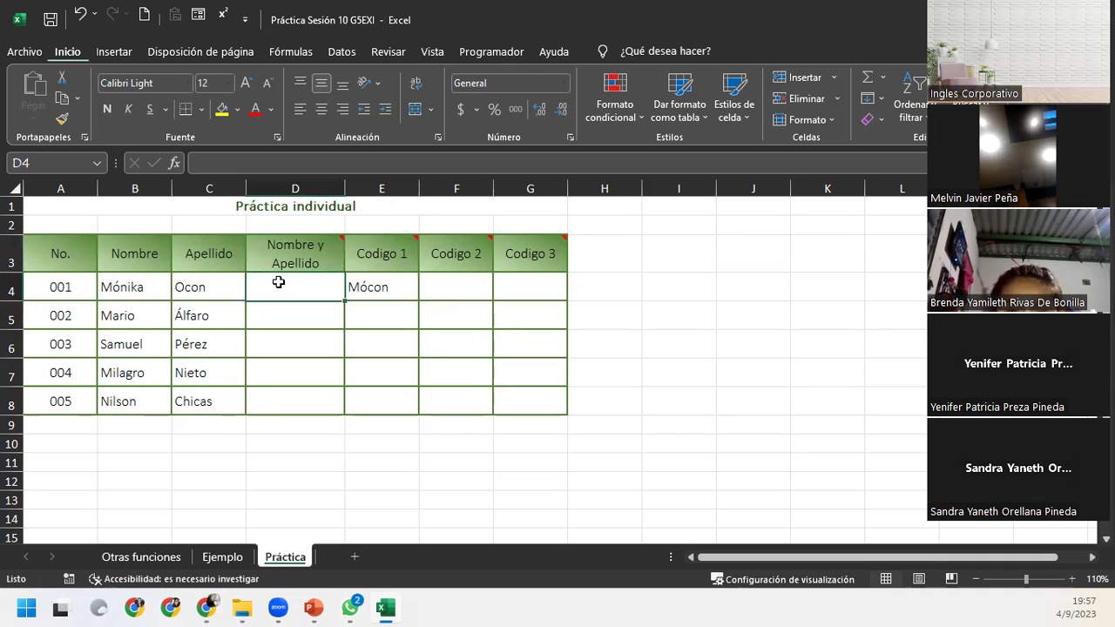
text(=)
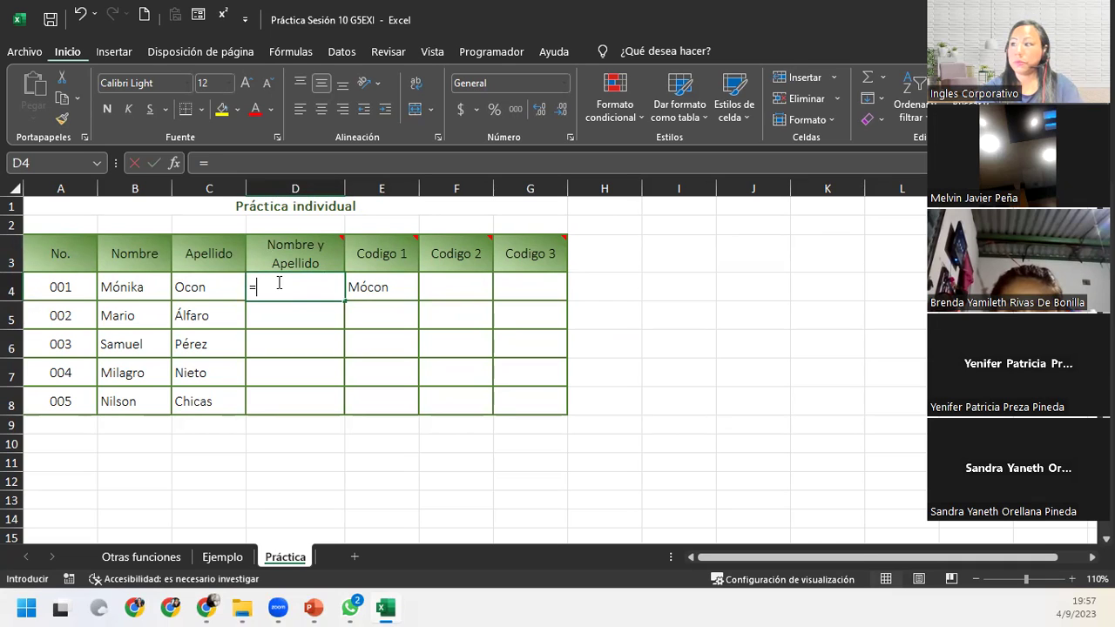
text(conc)
key(Tab)
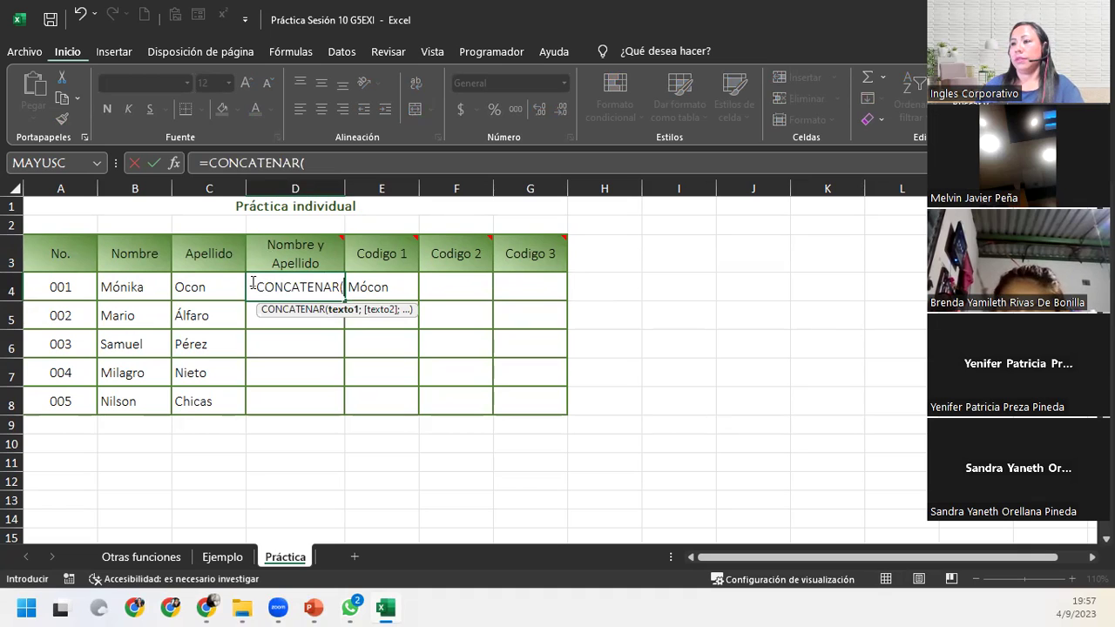
click(107, 287)
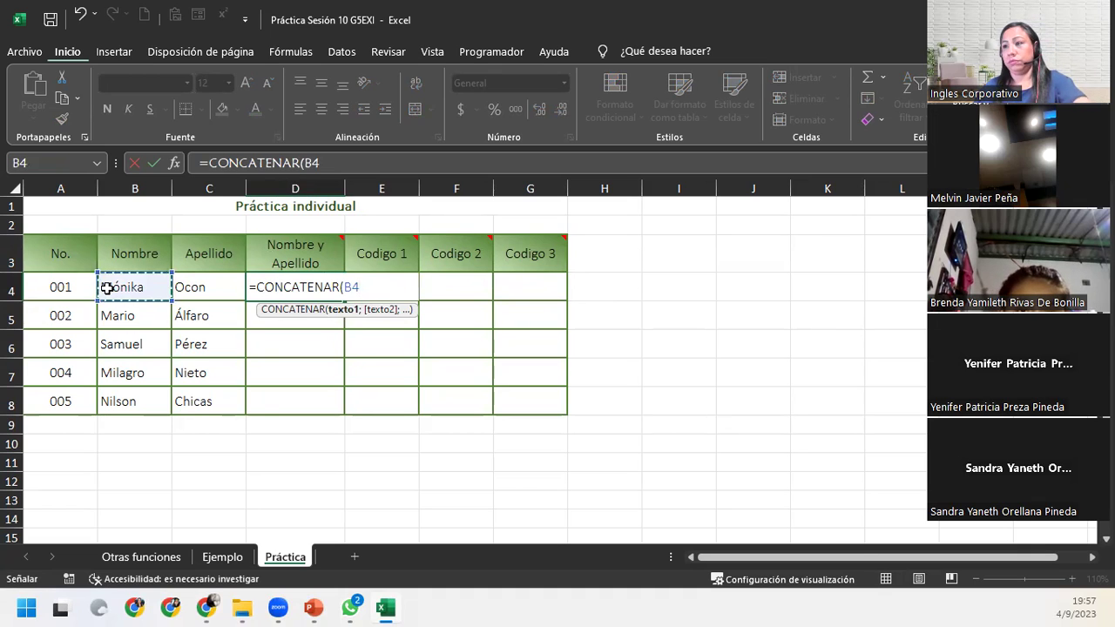
text(;)
click(188, 283)
text())
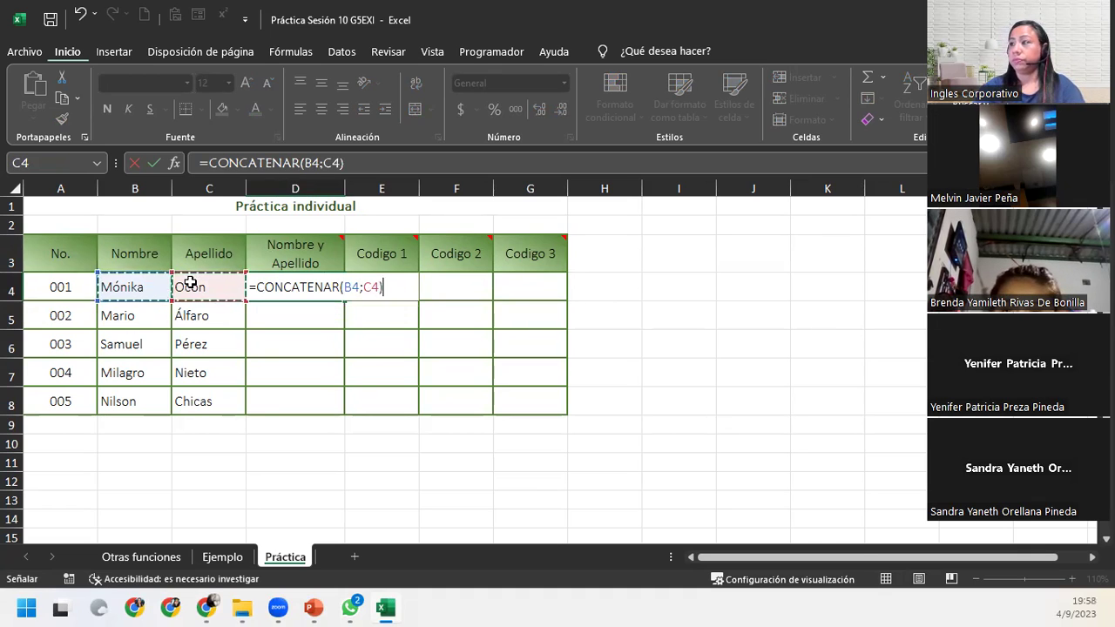
key(Return)
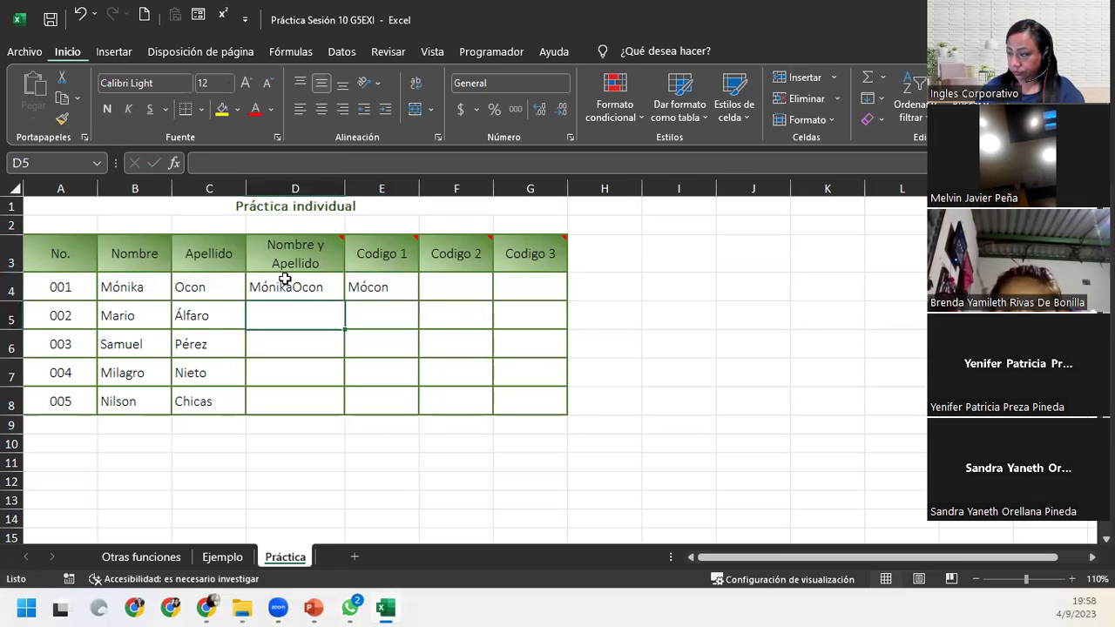
double_click(285, 279)
click(365, 284)
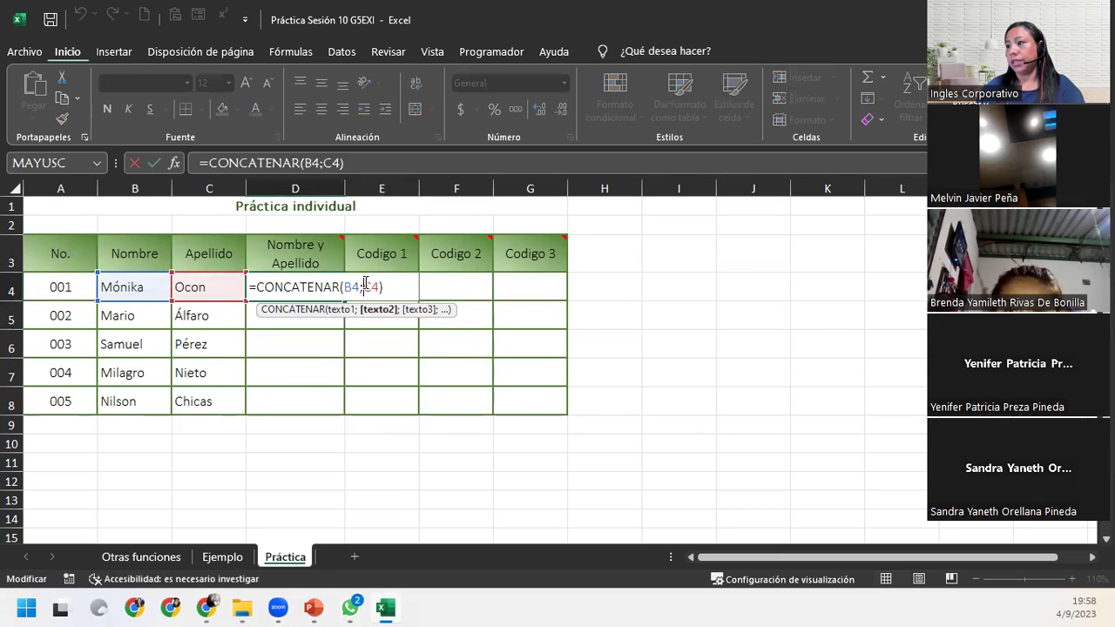
text(" ";)
key(Return)
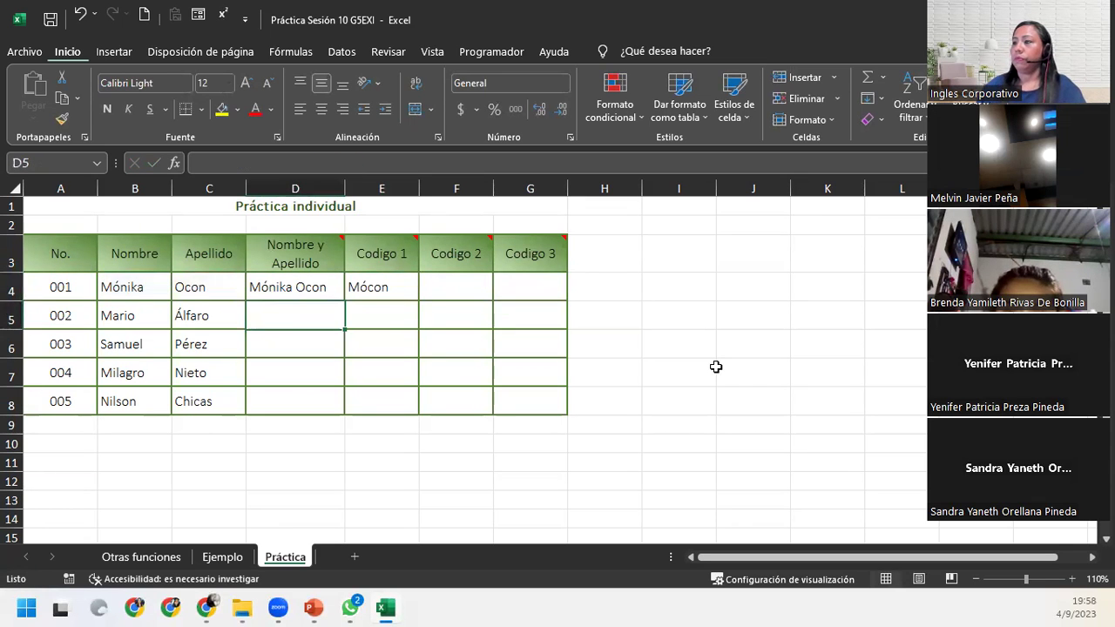
Fill the Nombre y Apellido and Codigo 1 formulas down to row 8.
click(342, 287)
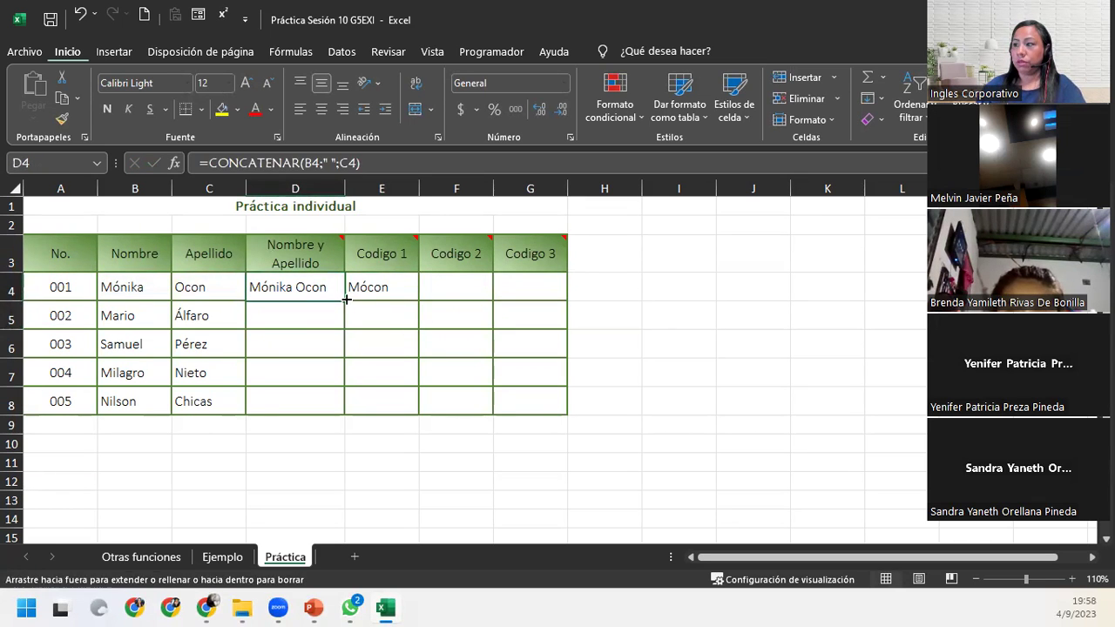
double_click(345, 302)
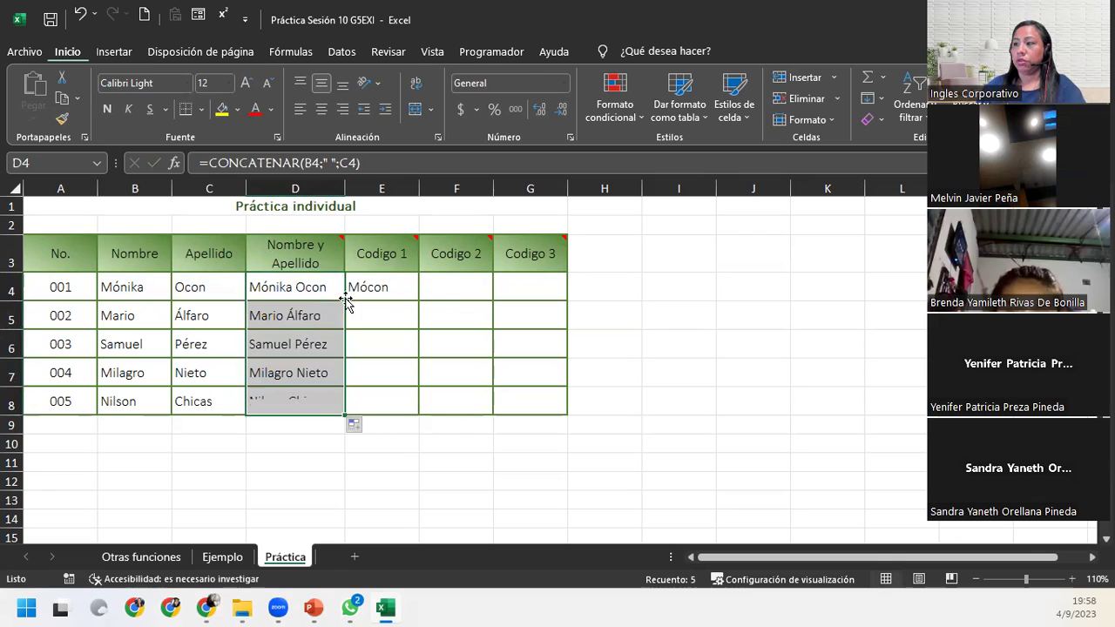
click(399, 287)
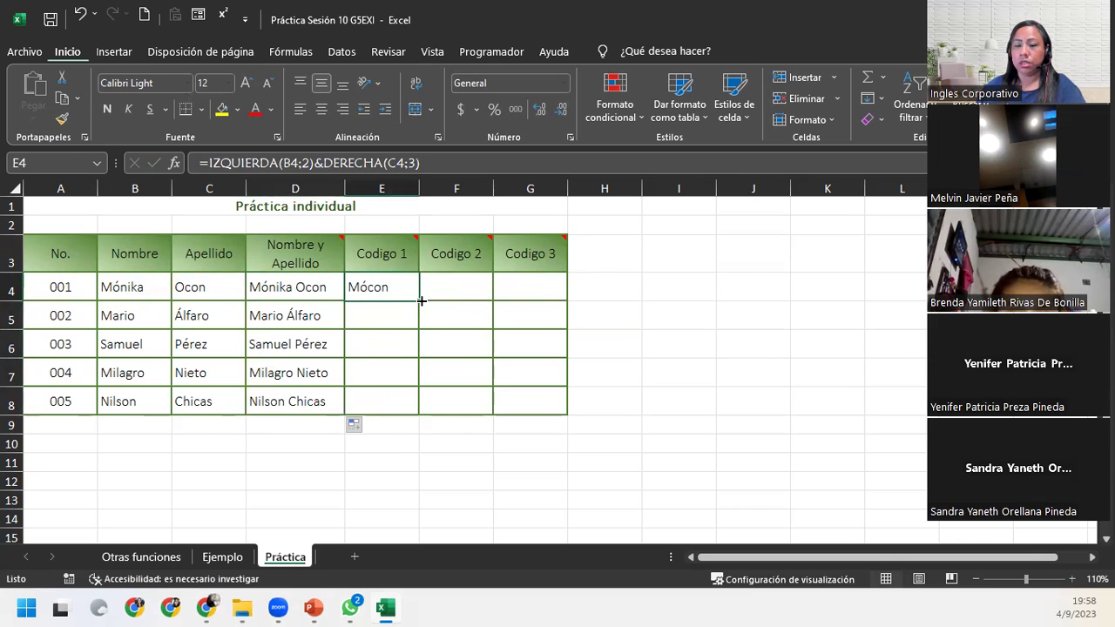
double_click(421, 300)
click(446, 275)
mouse_move(447, 255)
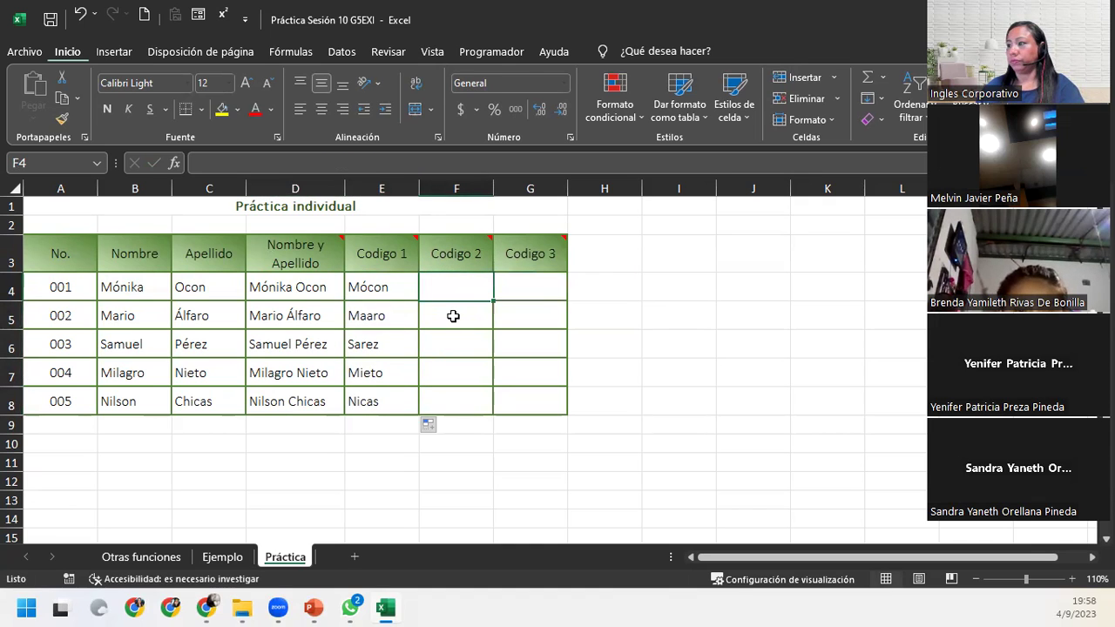
Enter =DERECHA(C4;2)&IZQUIERDA(B4;3) in F4 for the first Codigo 2 value, onMón.
text(=drec)
key(BackSpace)
text(er)
key(Tab)
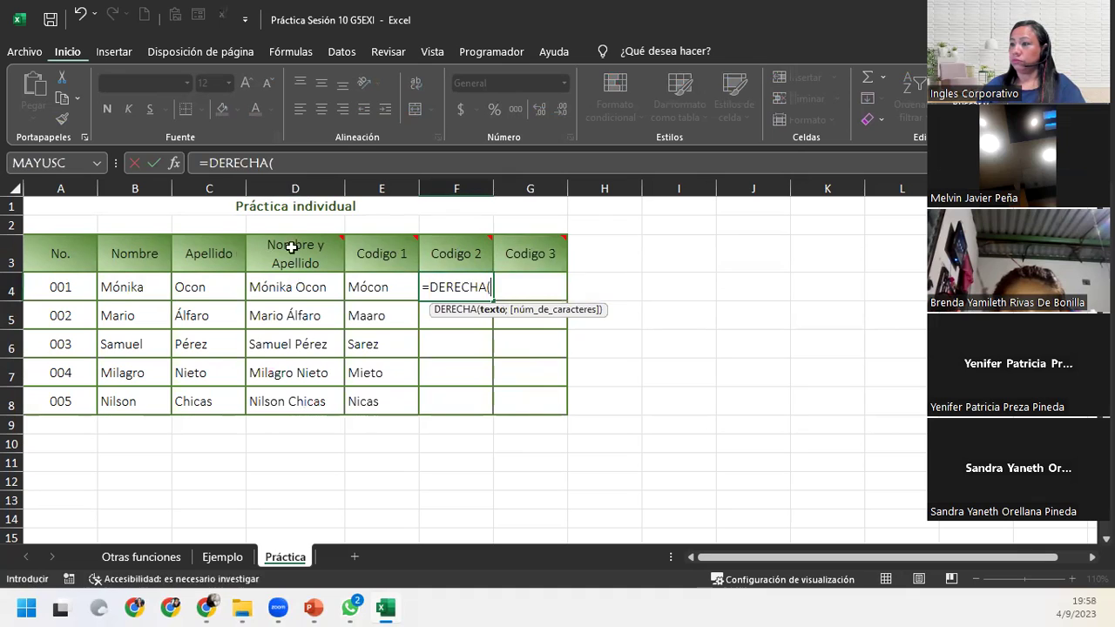
click(189, 287)
text(;)
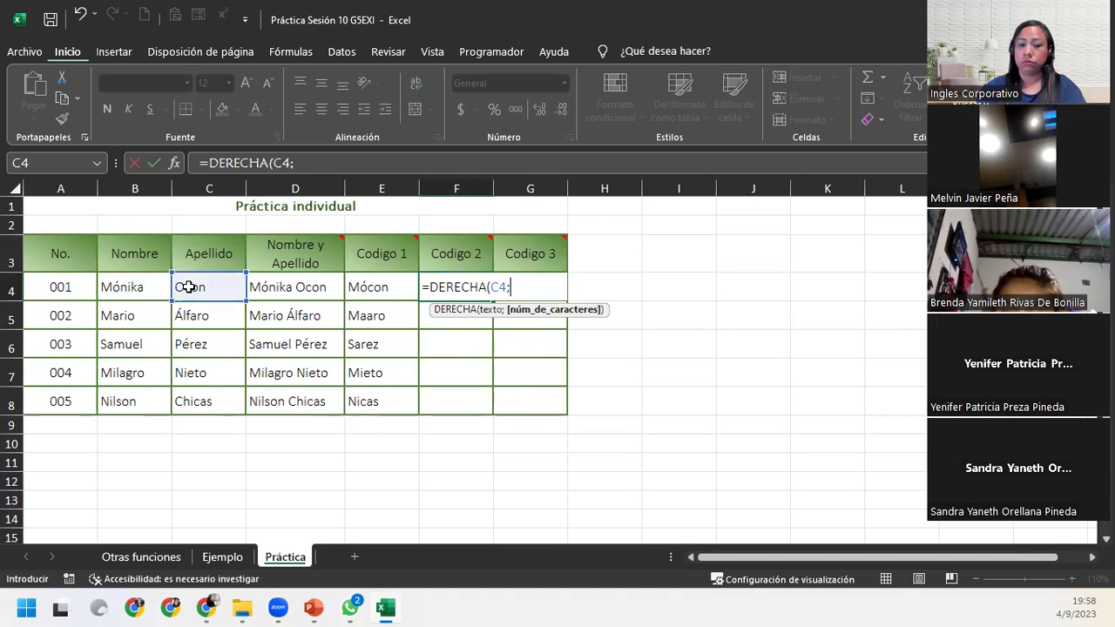
text(2))
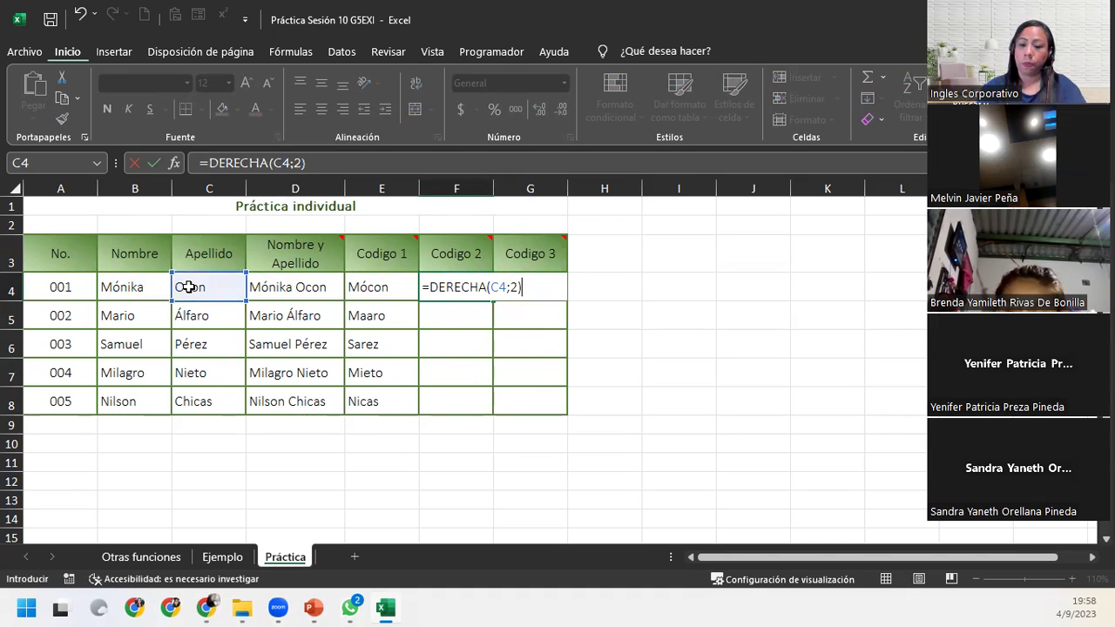
text(&)
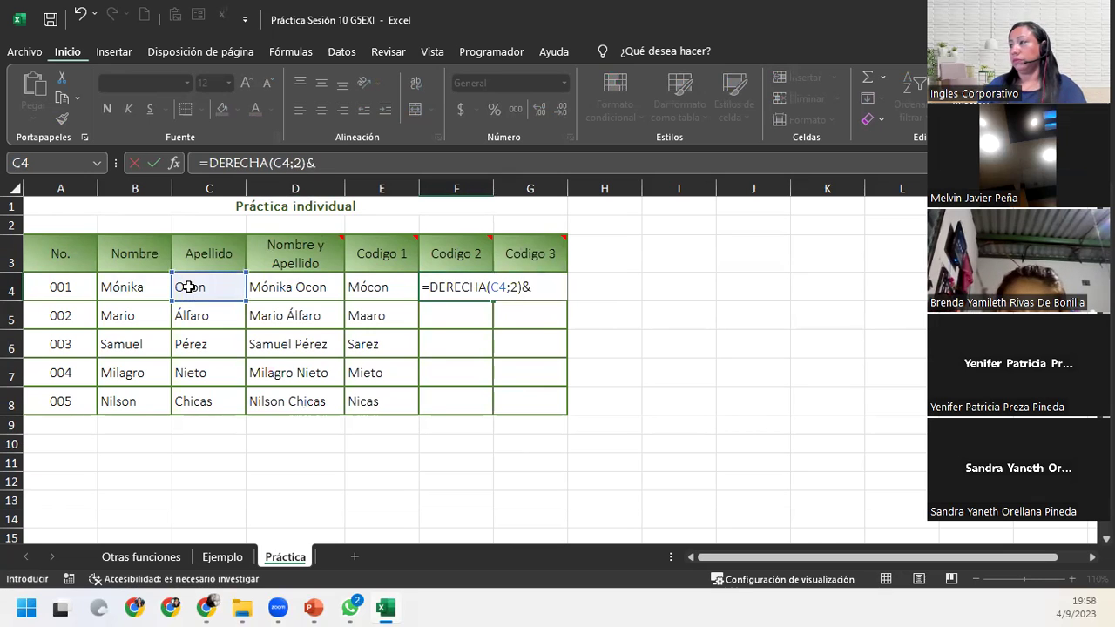
mouse_move(467, 254)
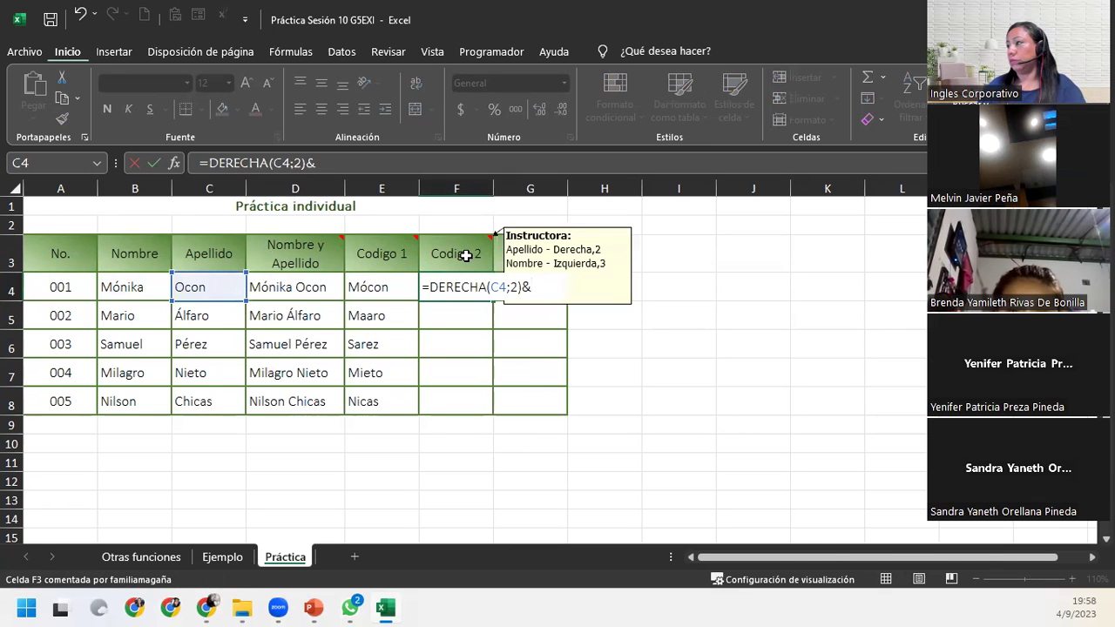
text(izquier)
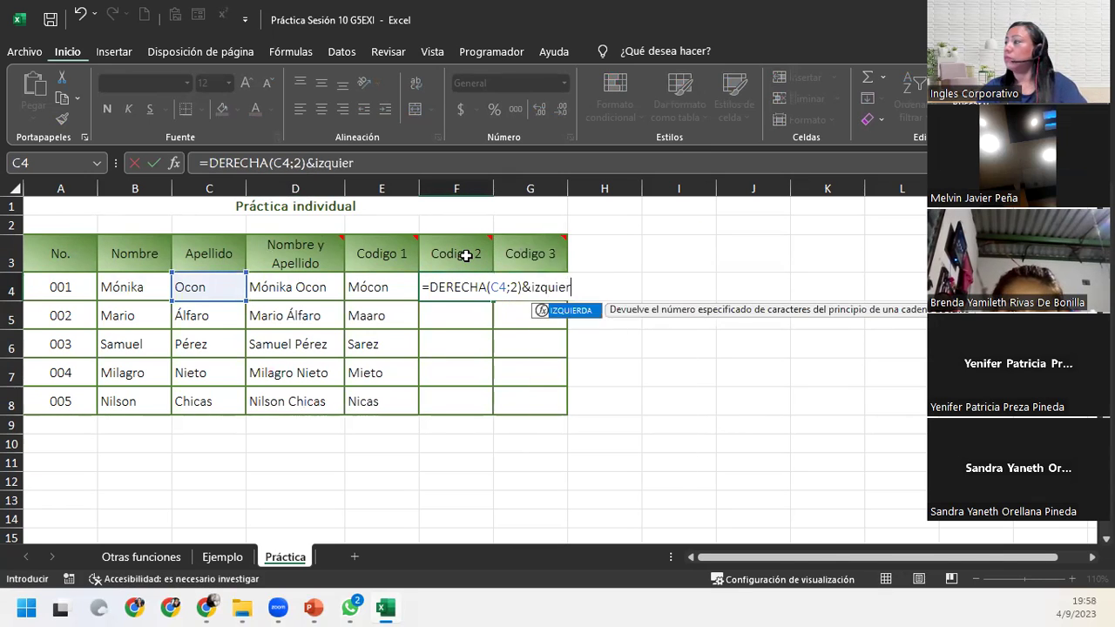
key(Tab)
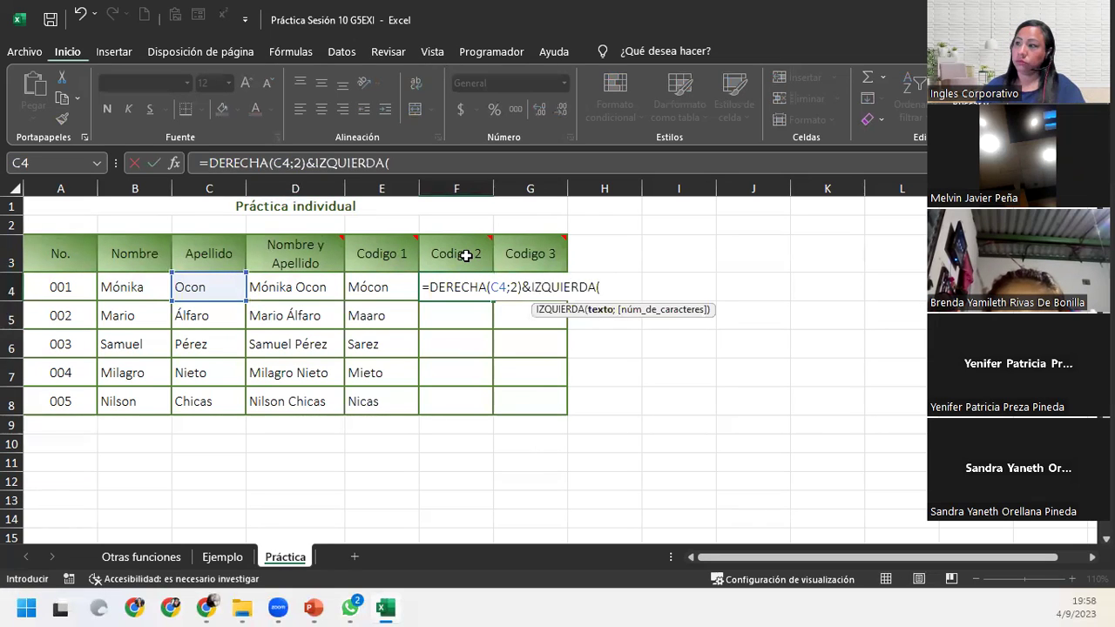
click(119, 288)
text(;3)
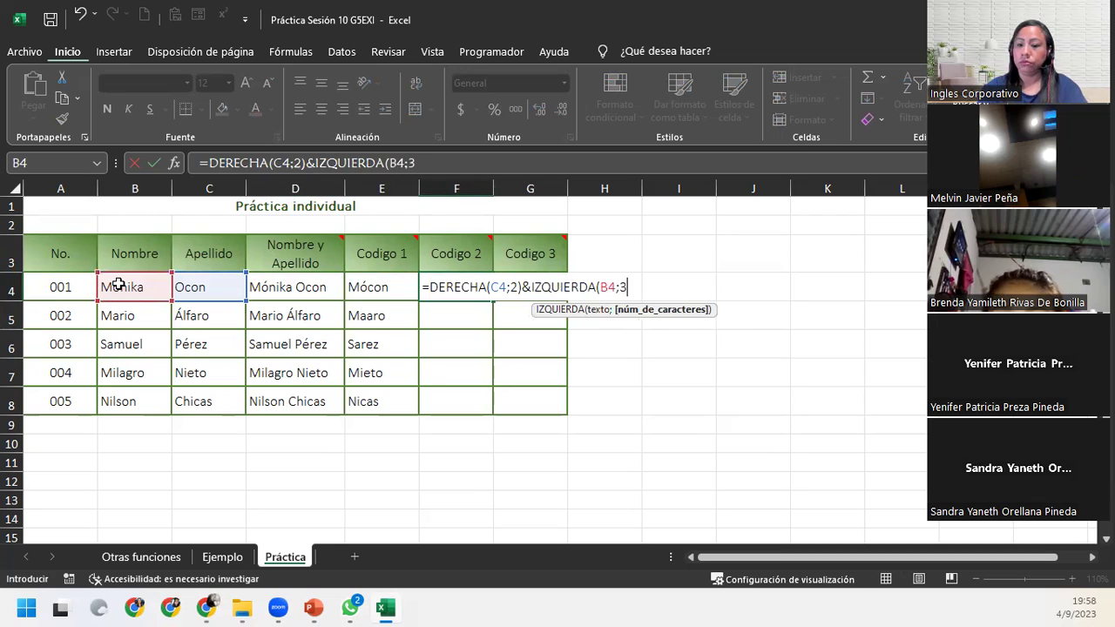
key(Return)
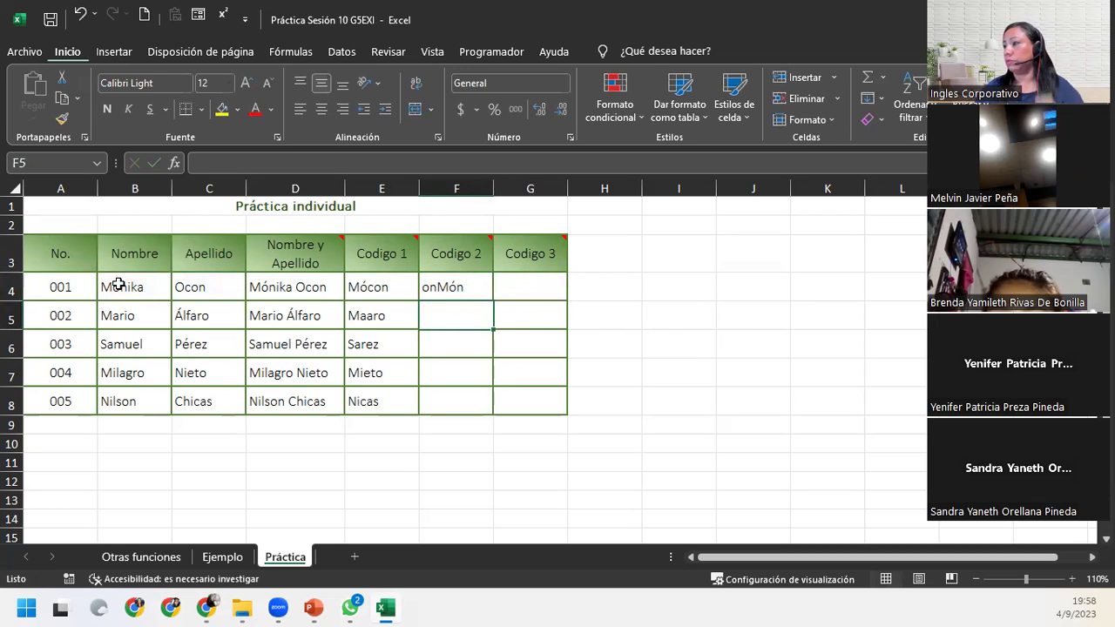
Copy the Codigo 2 formula down to F8.
click(452, 277)
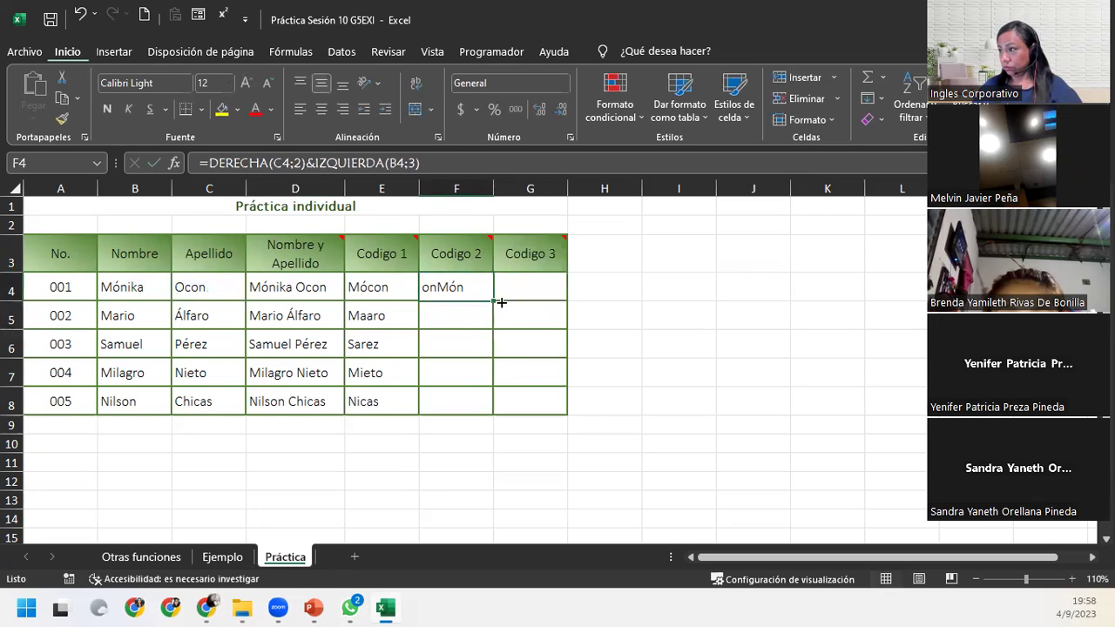
drag(492, 296, 492, 411)
click(549, 284)
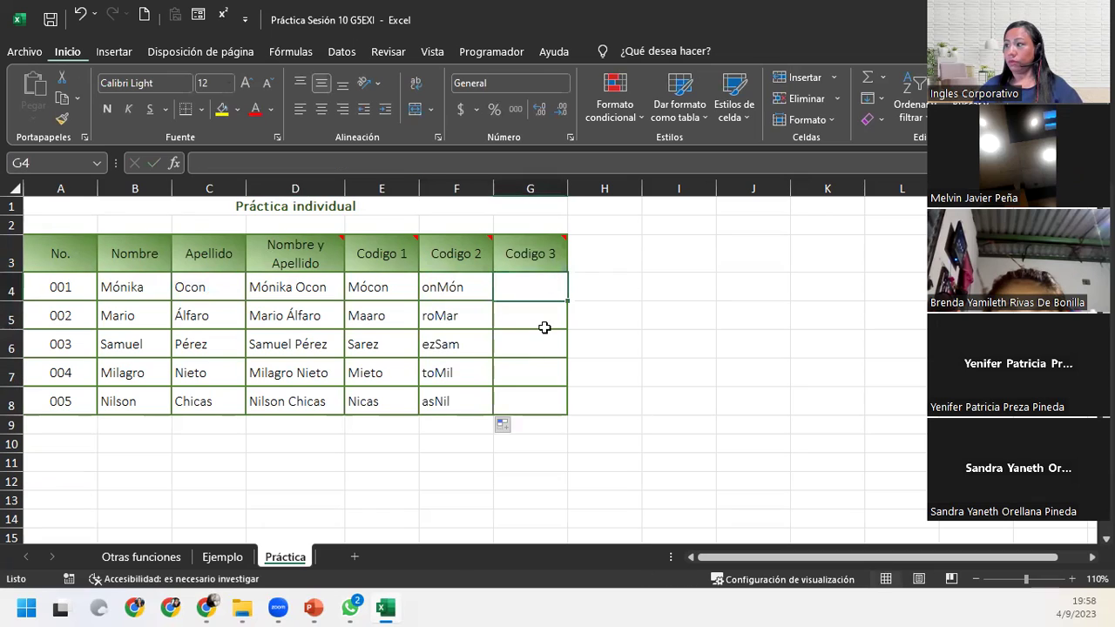
Enter =IZQUIERDA(C4;2)&DERECHA(B4;2) in G4 so the first Codigo 3 shows Ocka.
mouse_move(531, 248)
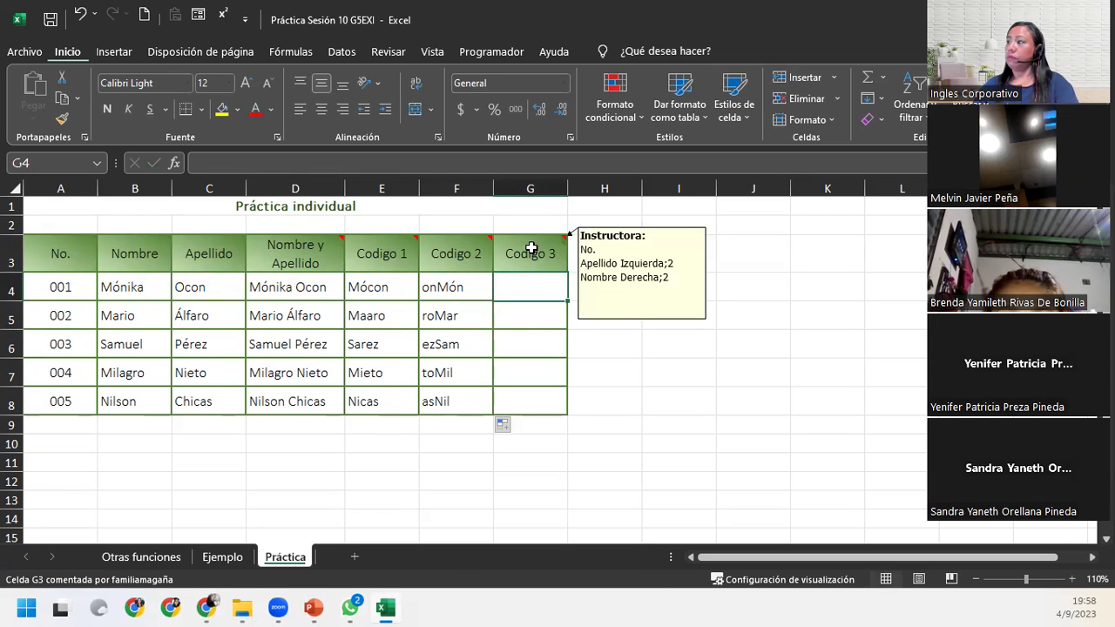
text(=iz)
key(Tab)
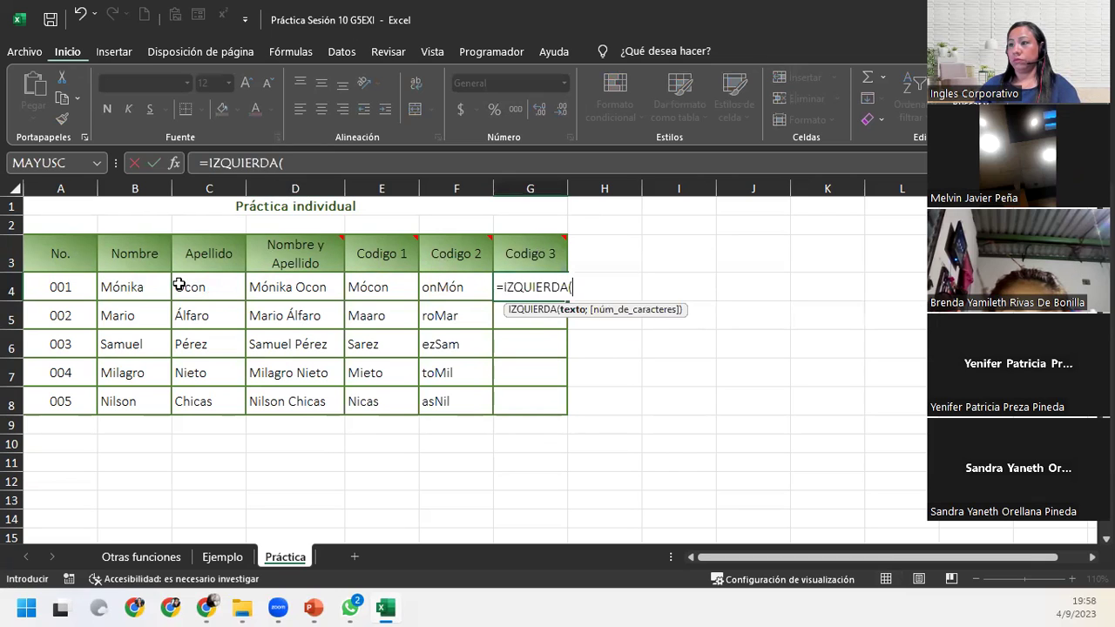
click(178, 284)
text(;)
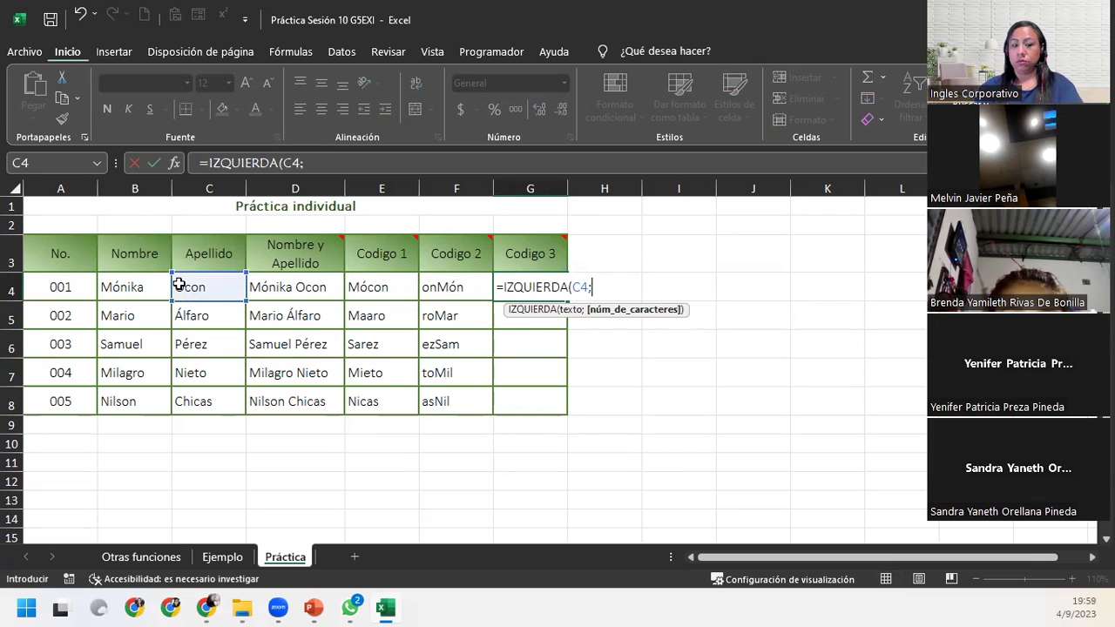
text(2)&)
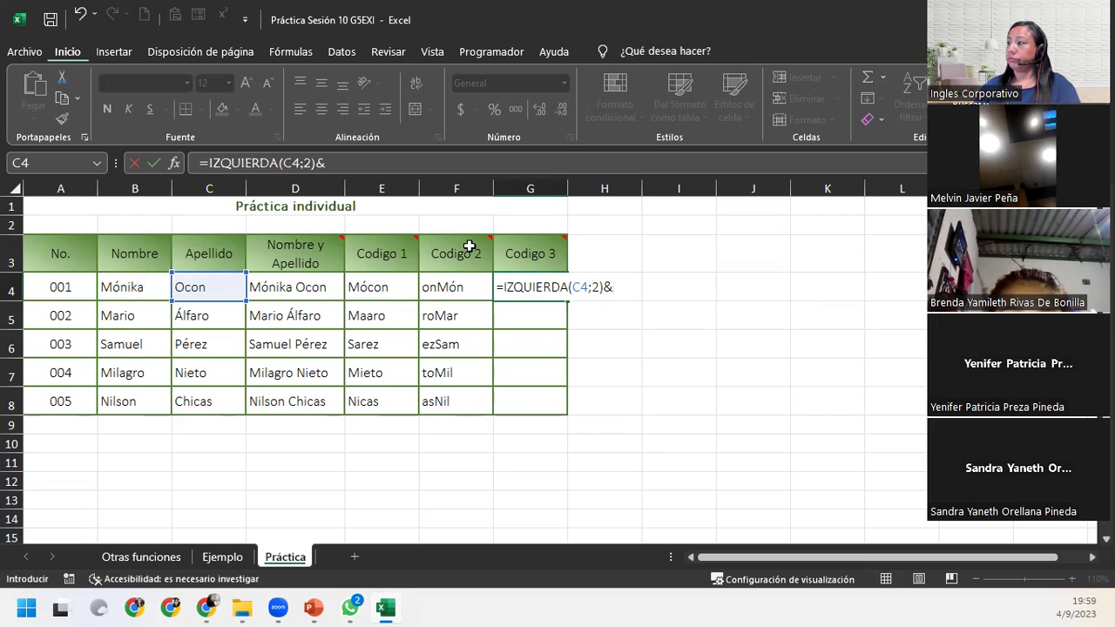
mouse_move(539, 251)
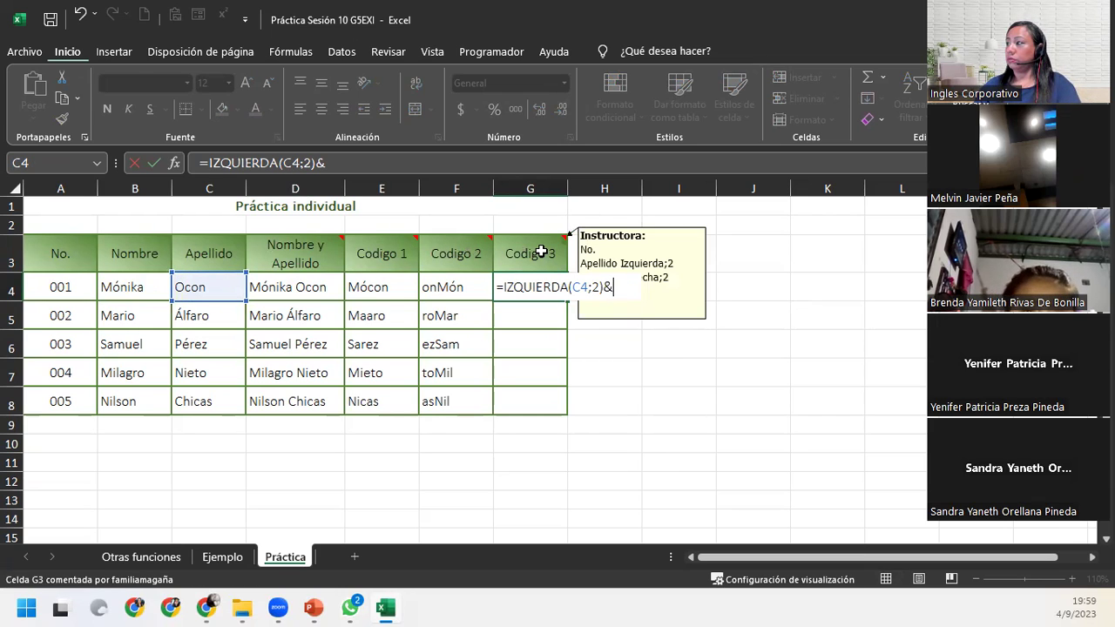
click(136, 293)
key(BackSpace)
key(BackSpace)
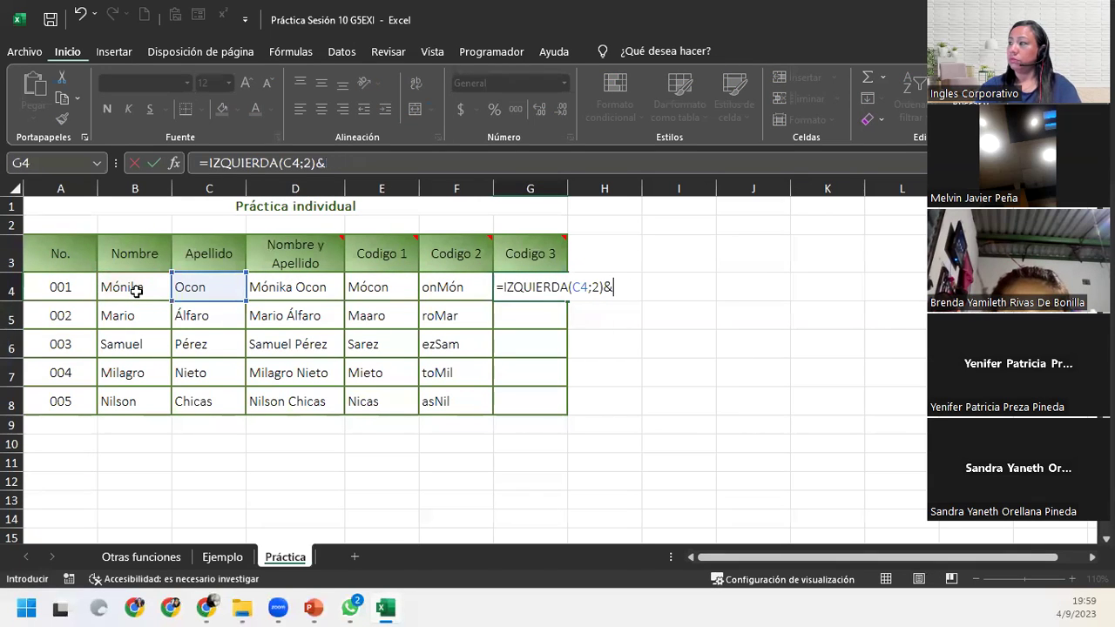
text(dere)
key(Tab)
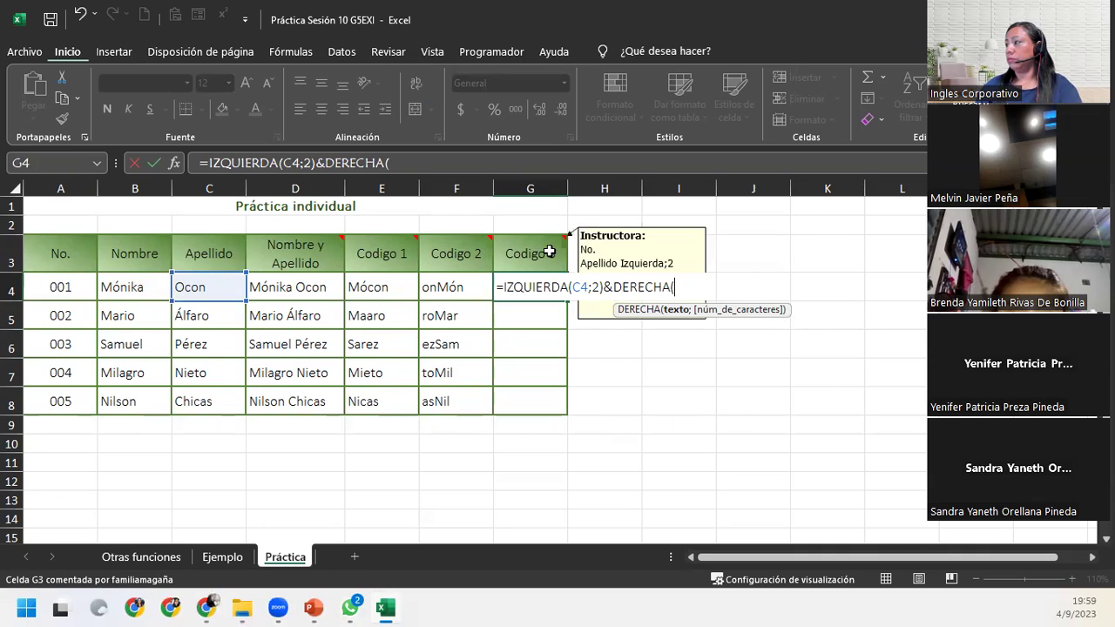
click(123, 278)
text(;2))
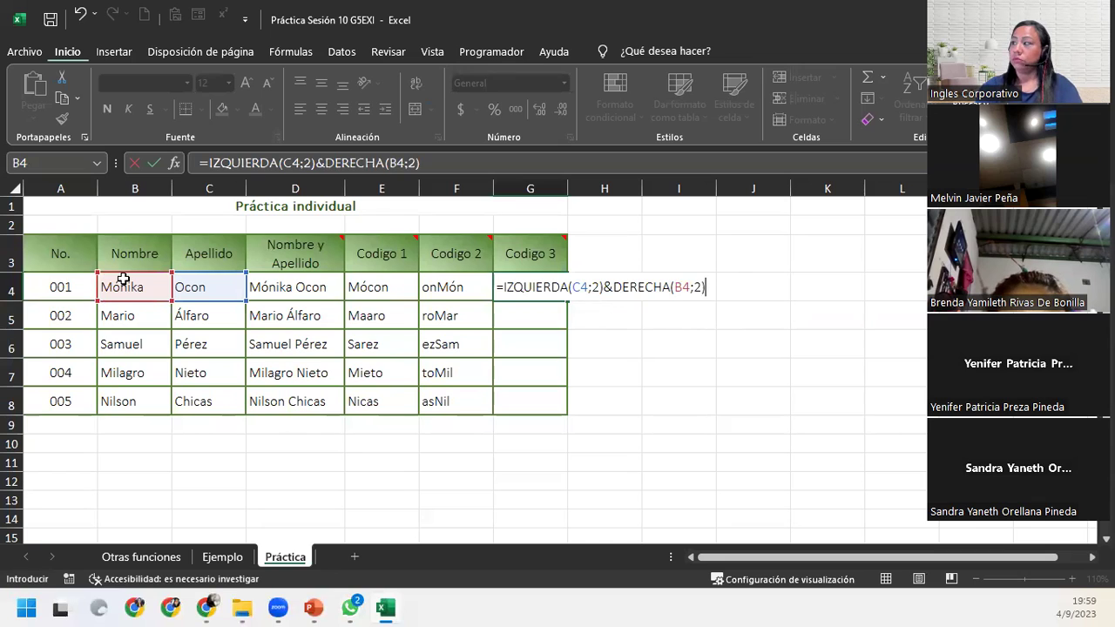
key(Return)
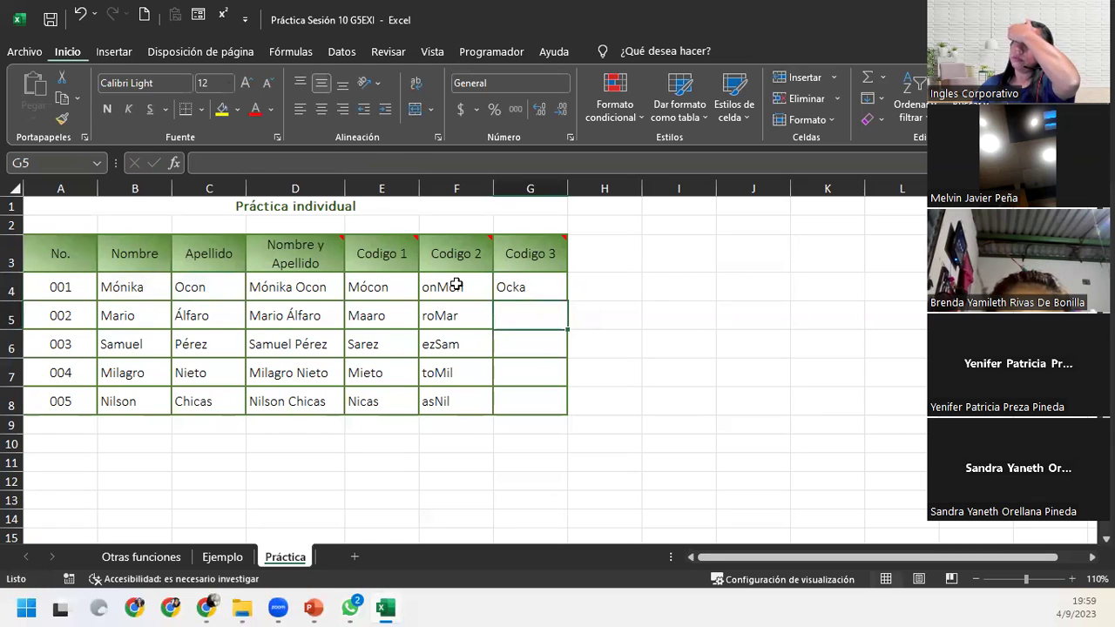
Fill the Codigo 3 formula down to G8.
click(511, 283)
double_click(569, 303)
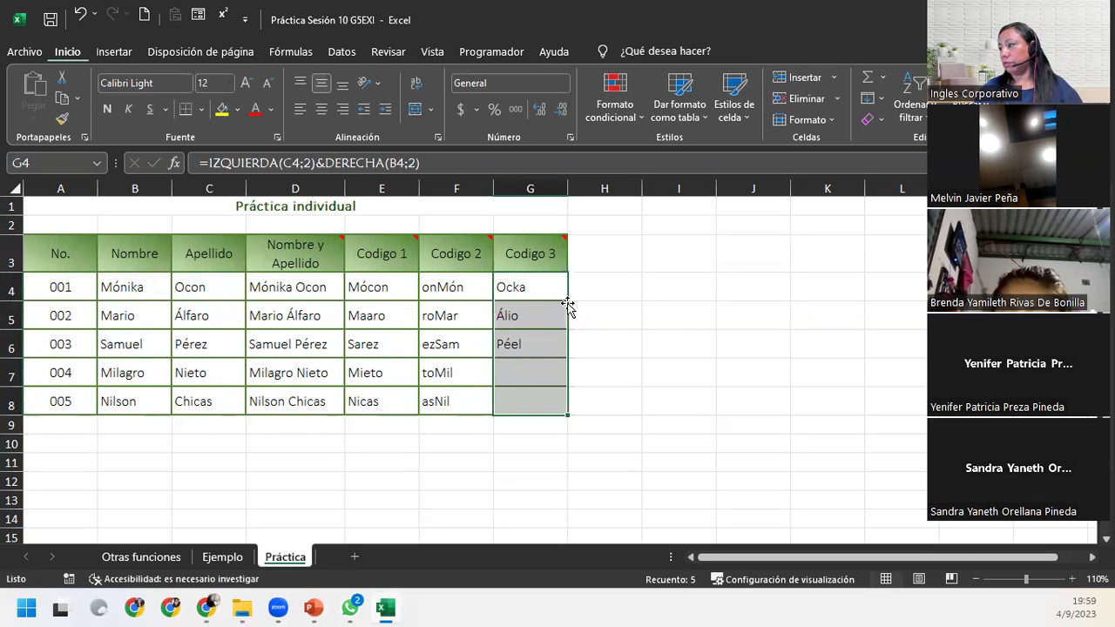
click(507, 464)
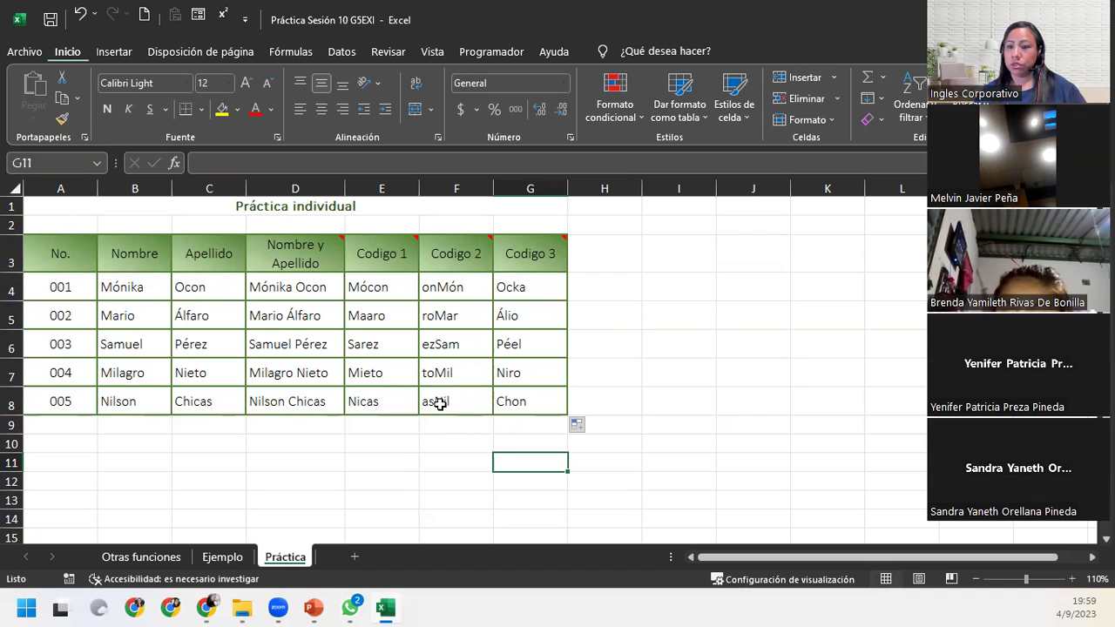
Review the CONCATENAR formulas behind the Nombre y Apellido cells in several rows.
click(294, 280)
click(293, 343)
click(294, 398)
click(298, 370)
click(302, 339)
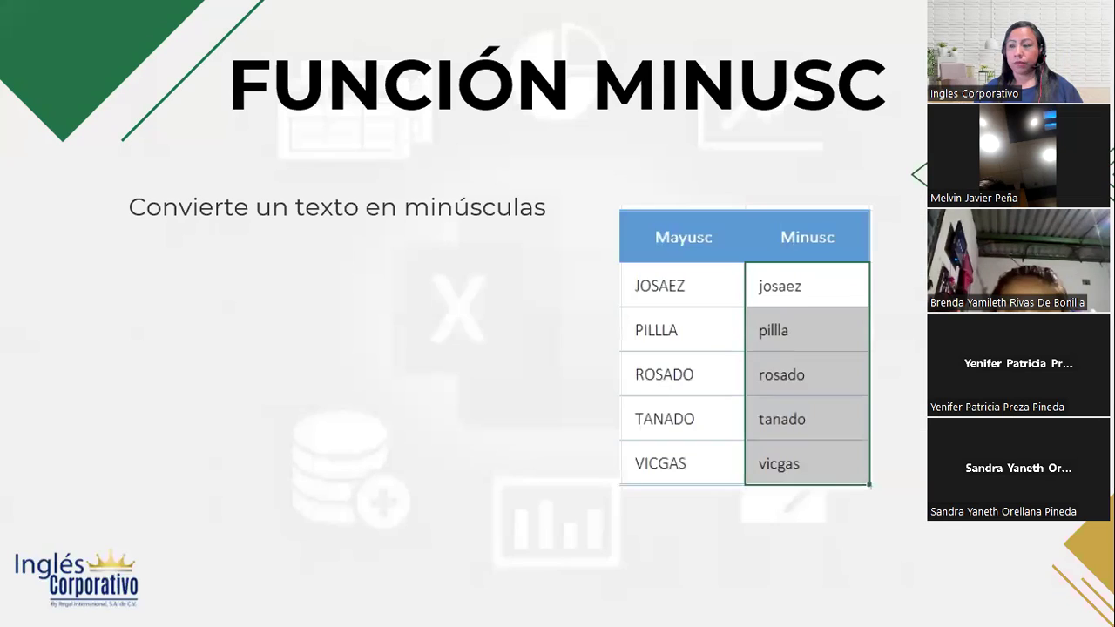
Advance the slideshow past DESARROLLO to the CIERRE Y CONCLUSIONES slide.
key(Right)
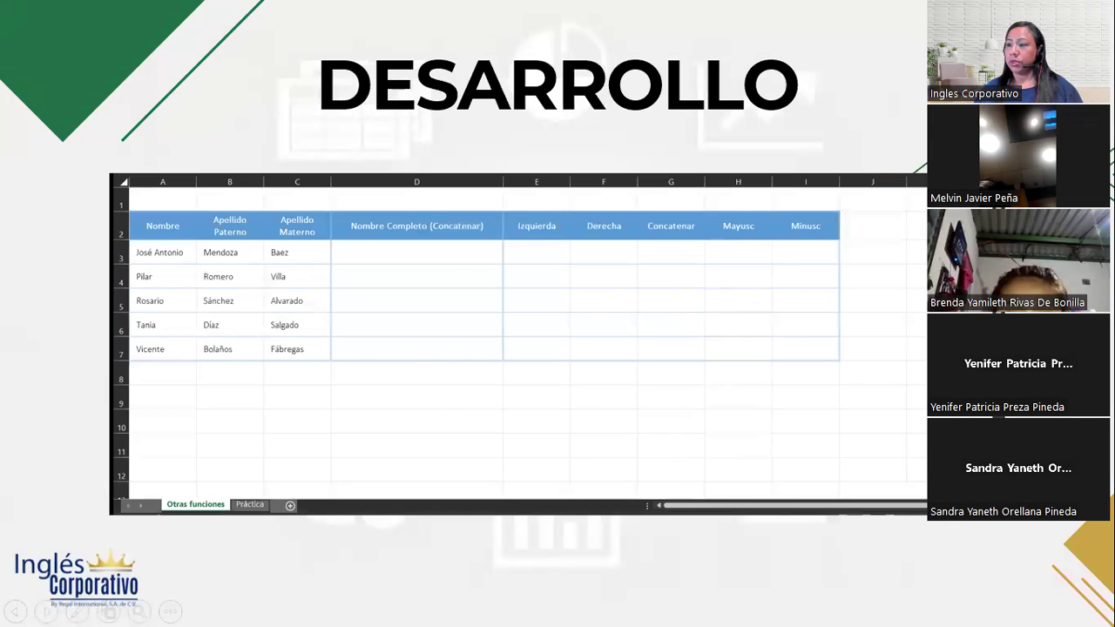
key(Right)
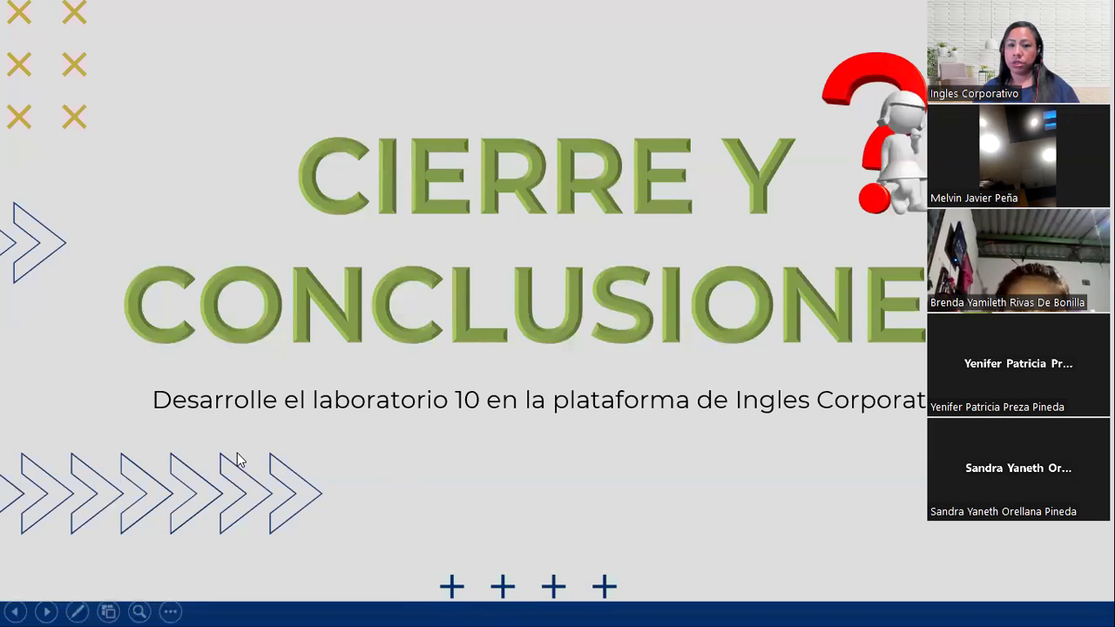